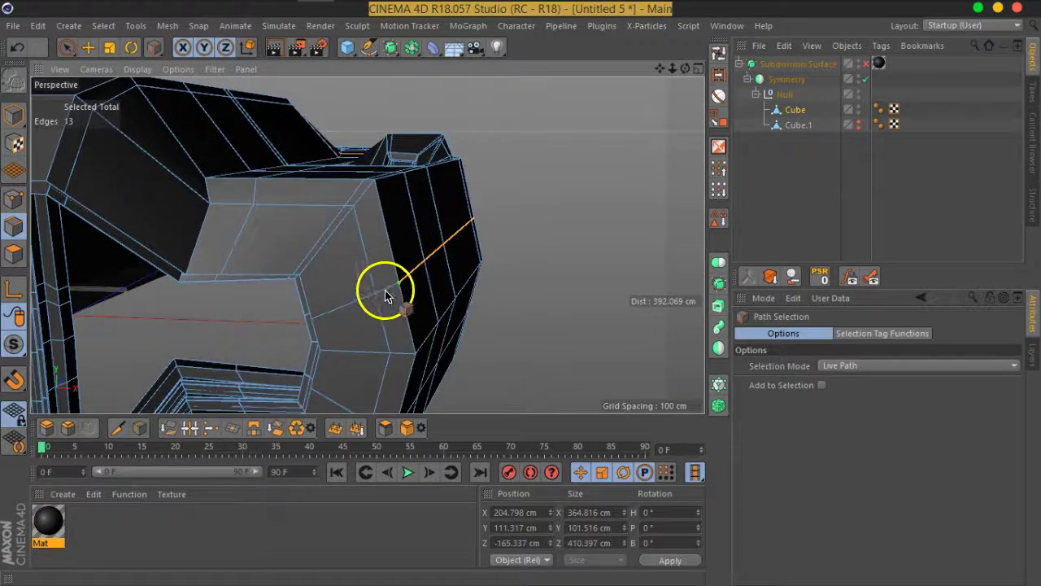
# - Complete the column's edge loop selection and bevel it into a narrow strip with a 2.142 cm offset
pyautogui.click(312, 333)
pyautogui.moveTo(312, 334)
pyautogui.keyDown('alt'); pyautogui.mouseDown()
pyautogui.moveTo(388, 325)
pyautogui.moveTo(425, 301)
pyautogui.moveTo(371, 302)
pyautogui.moveTo(321, 337)
pyautogui.moveTo(399, 330)
pyautogui.moveTo(415, 323)
pyautogui.moveTo(181, 349)
pyautogui.moveTo(247, 344)
pyautogui.moveTo(499, 277)
pyautogui.mouseUp(); pyautogui.keyUp('alt')
pyautogui.rightClick(432, 272)
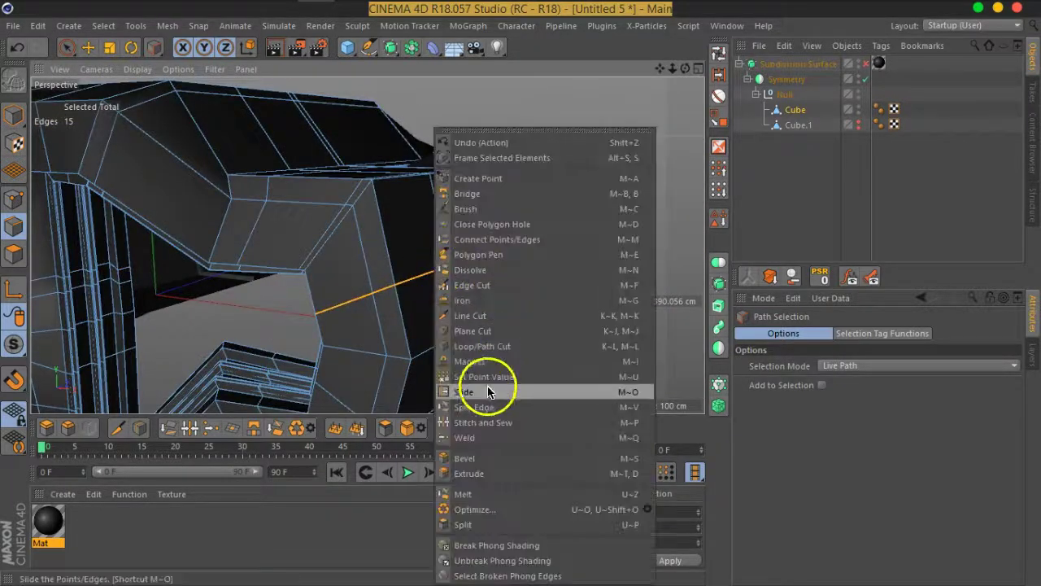
pyautogui.click(472, 465)
pyautogui.scroll(3, 411, 293)
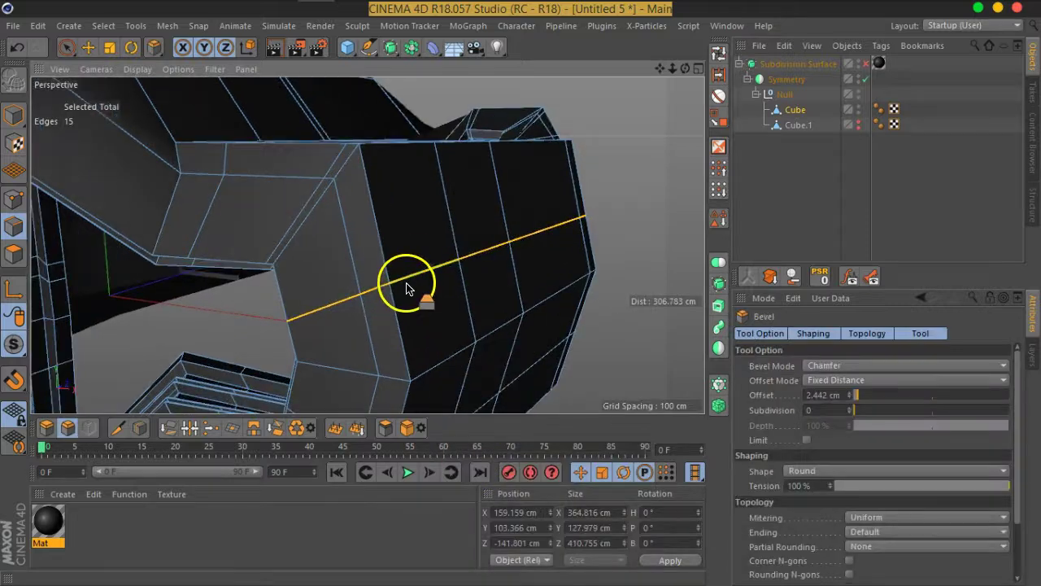
pyautogui.moveTo(411, 293)
pyautogui.mouseDown()
pyautogui.moveTo(377, 323)
pyautogui.moveTo(523, 286)
pyautogui.mouseUp()
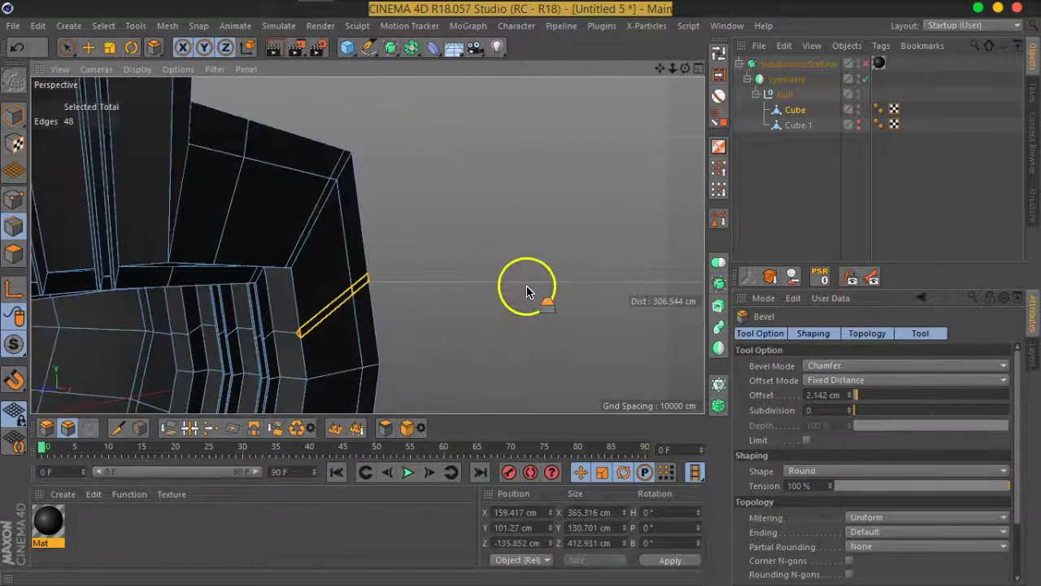
pyautogui.scroll(2, 305, 343)
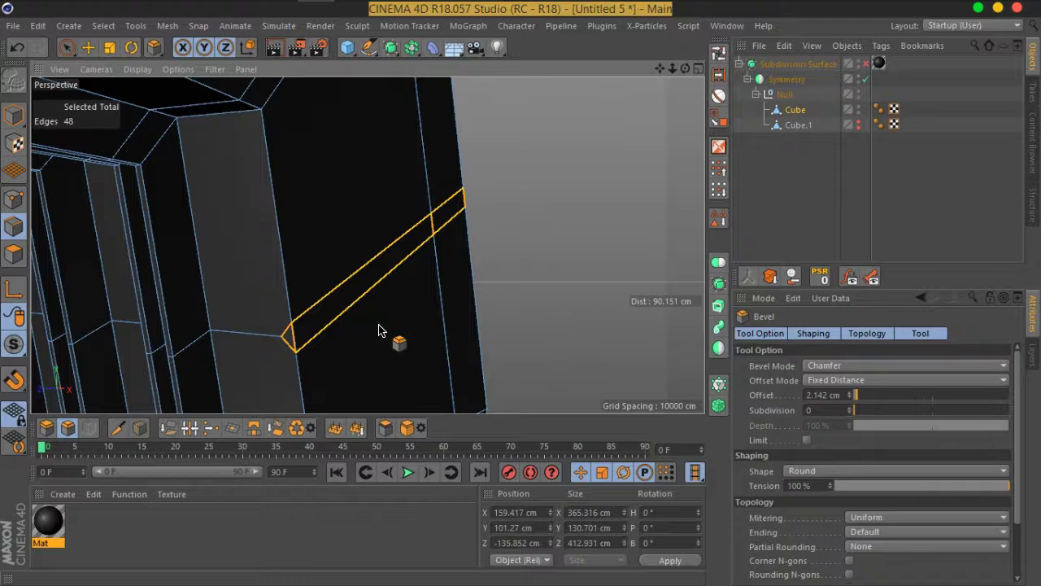
# - In polygon mode, loop-select the diagonal bevelled strip and drop the vertical loop, leaving 16 polygons
pyautogui.click(14, 253)
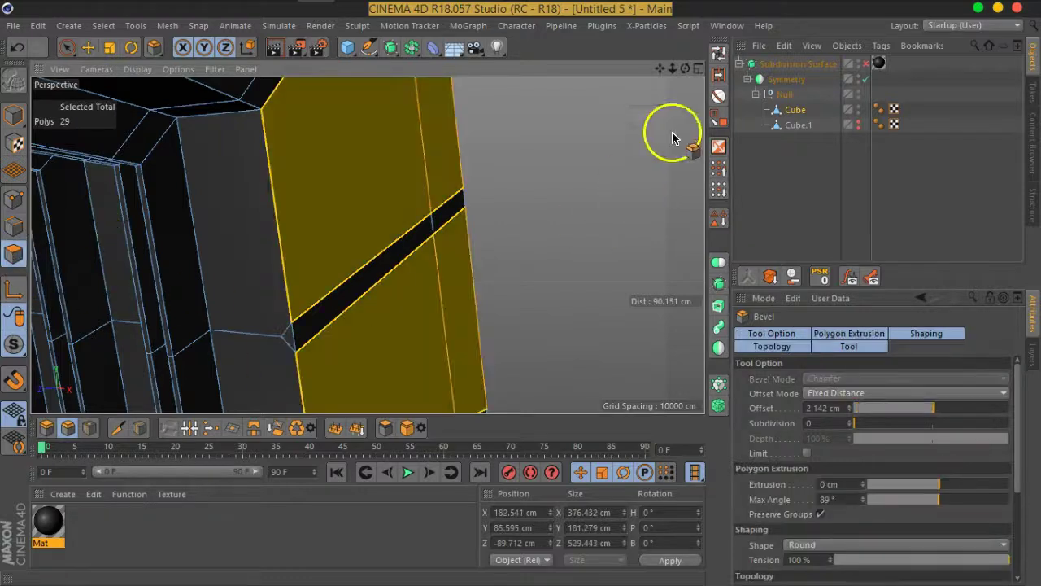
pyautogui.click(719, 55)
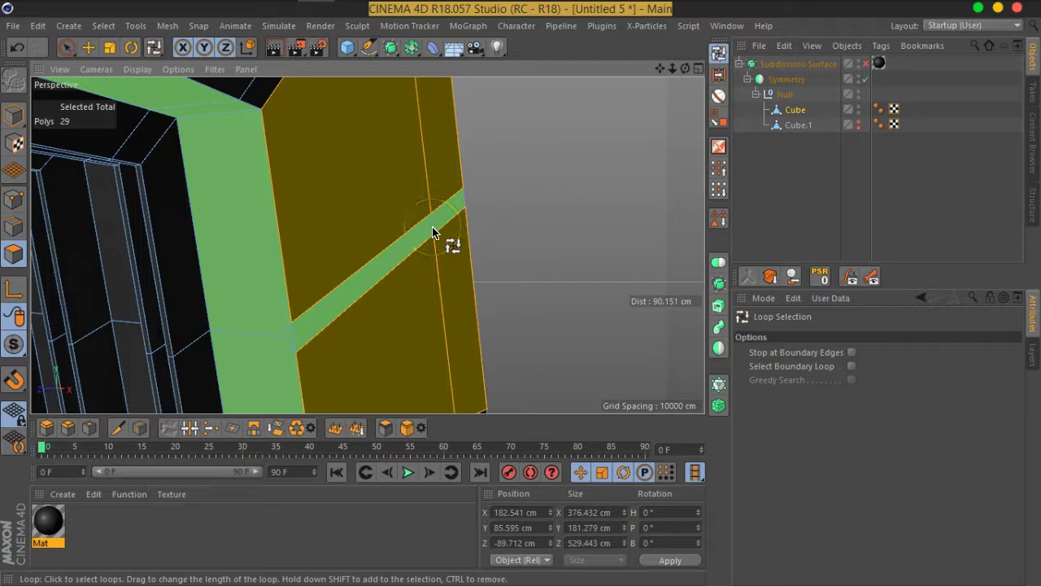
pyautogui.click(433, 232)
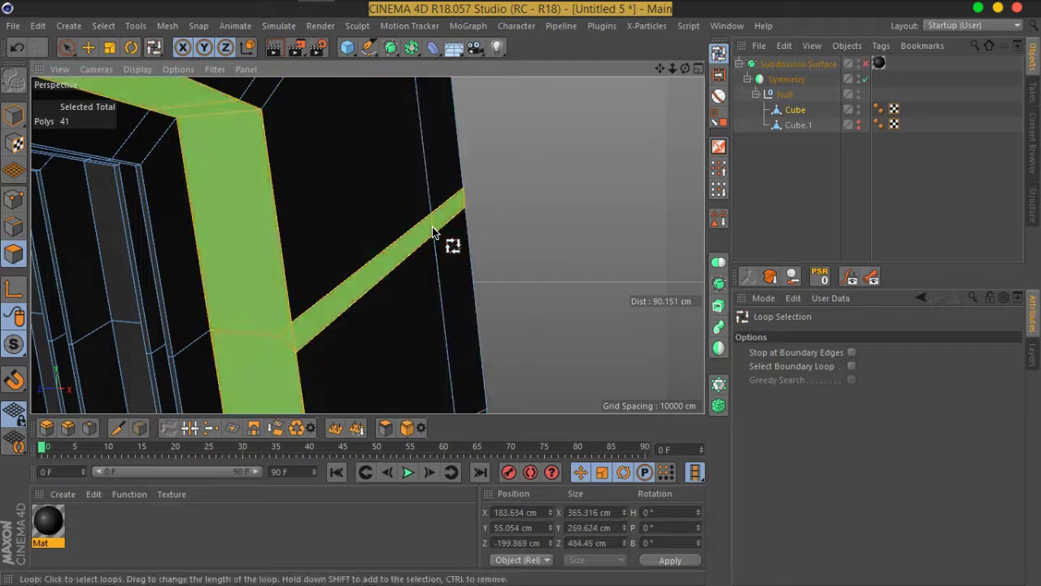
pyautogui.keyDown('ctrl'); pyautogui.click(248, 335); pyautogui.keyUp('ctrl')
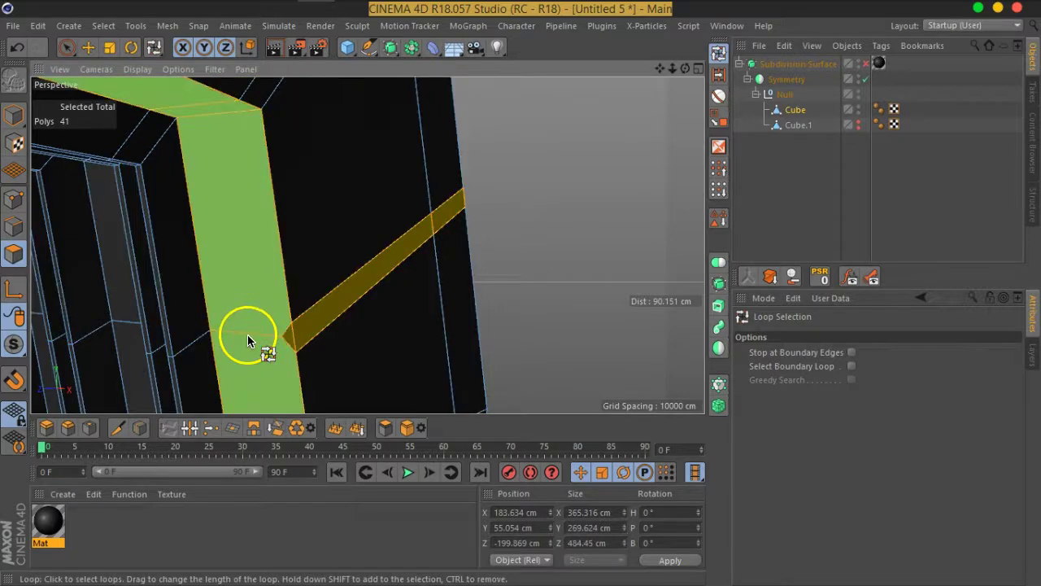
pyautogui.moveTo(645, 345)
pyautogui.keyDown('alt'); pyautogui.mouseDown()
pyautogui.moveTo(512, 284)
pyautogui.moveTo(515, 314)
pyautogui.moveTo(441, 298)
pyautogui.moveTo(215, 310)
pyautogui.moveTo(551, 314)
pyautogui.moveTo(183, 292)
pyautogui.moveTo(296, 302)
pyautogui.moveTo(193, 319)
pyautogui.moveTo(191, 305)
pyautogui.moveTo(464, 262)
pyautogui.mouseUp(); pyautogui.keyUp('alt')
pyautogui.scroll(-3, 215, 305)
pyautogui.scroll(2, 349, 296)
pyautogui.scroll(2, 344, 256)
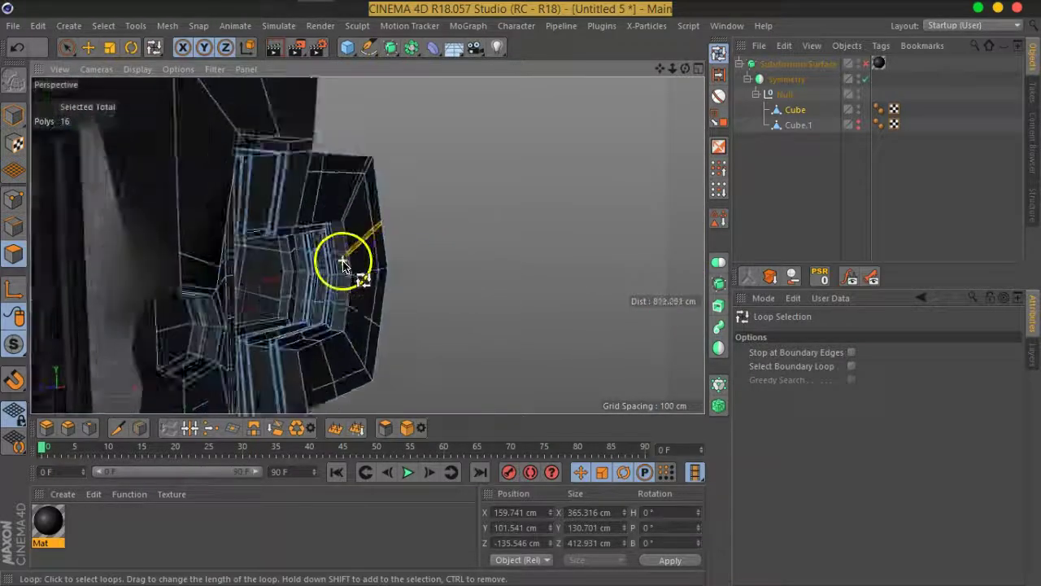
pyautogui.scroll(2, 337, 239)
pyautogui.scroll(1, 342, 262)
pyautogui.scroll(2, 342, 262)
pyautogui.scroll(2, 344, 269)
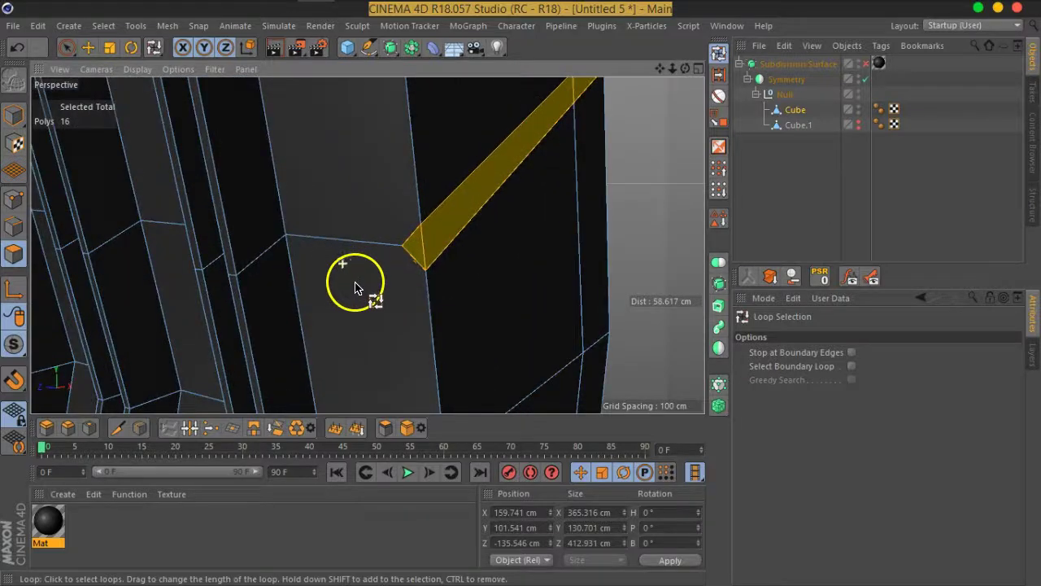
pyautogui.scroll(1, 407, 273)
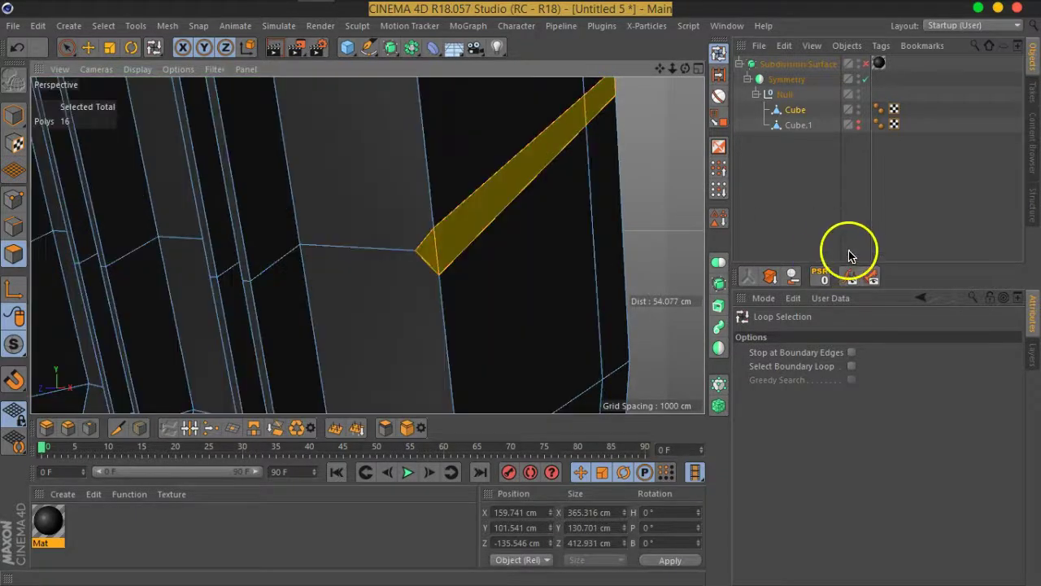
# - Extrude the 16-polygon strip inward with a -1.67 cm offset to form a recessed groove
pyautogui.rightClick(432, 229)
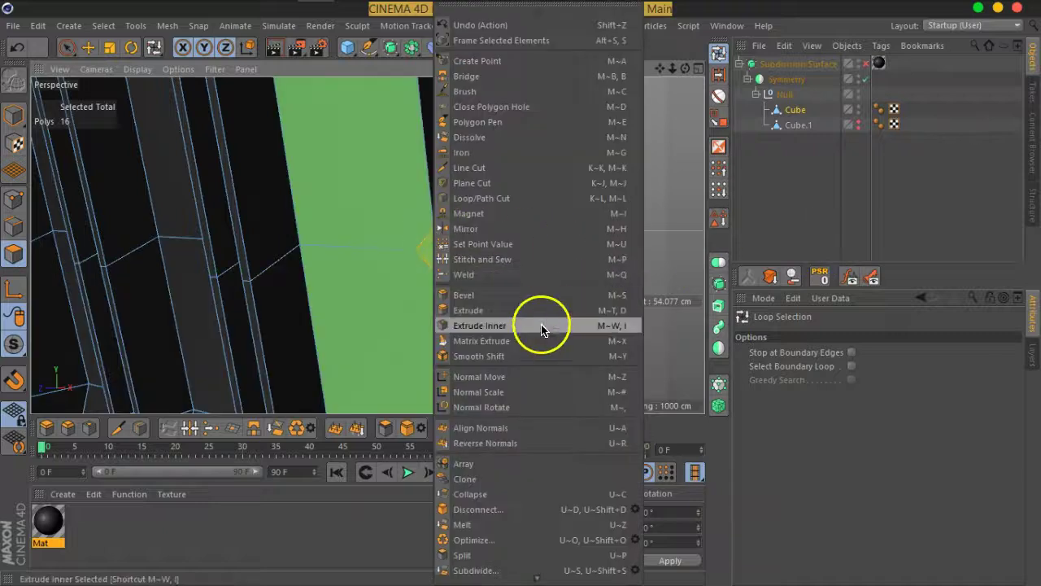
pyautogui.click(520, 314)
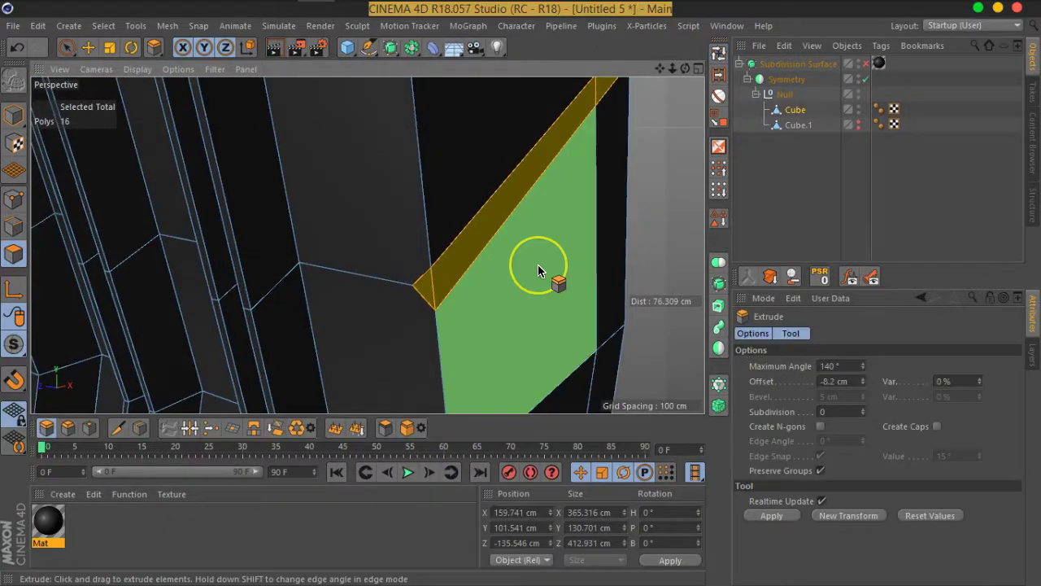
pyautogui.moveTo(552, 279)
pyautogui.mouseDown()
pyautogui.moveTo(502, 285)
pyautogui.moveTo(386, 179)
pyautogui.moveTo(413, 174)
pyautogui.mouseUp()
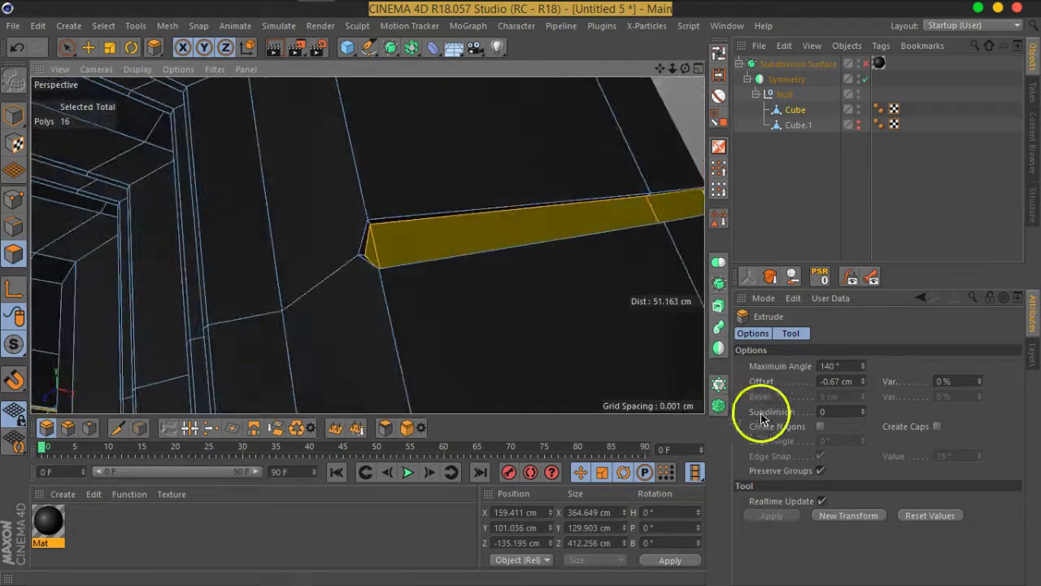
pyautogui.click(863, 383)
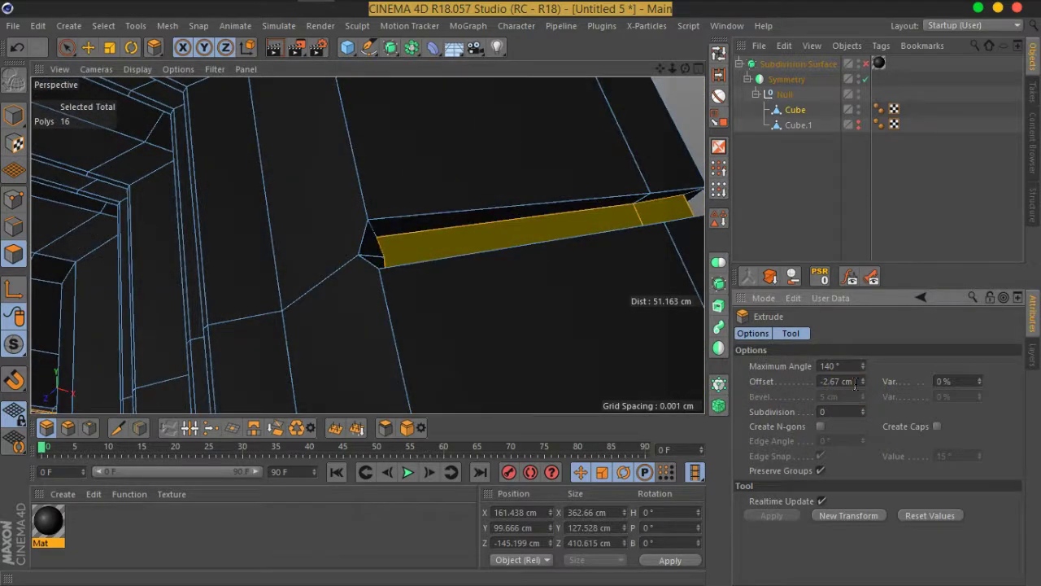
pyautogui.keyDown('alt'); pyautogui.moveTo(602, 330); pyautogui.dragTo(592, 286); pyautogui.keyUp('alt')
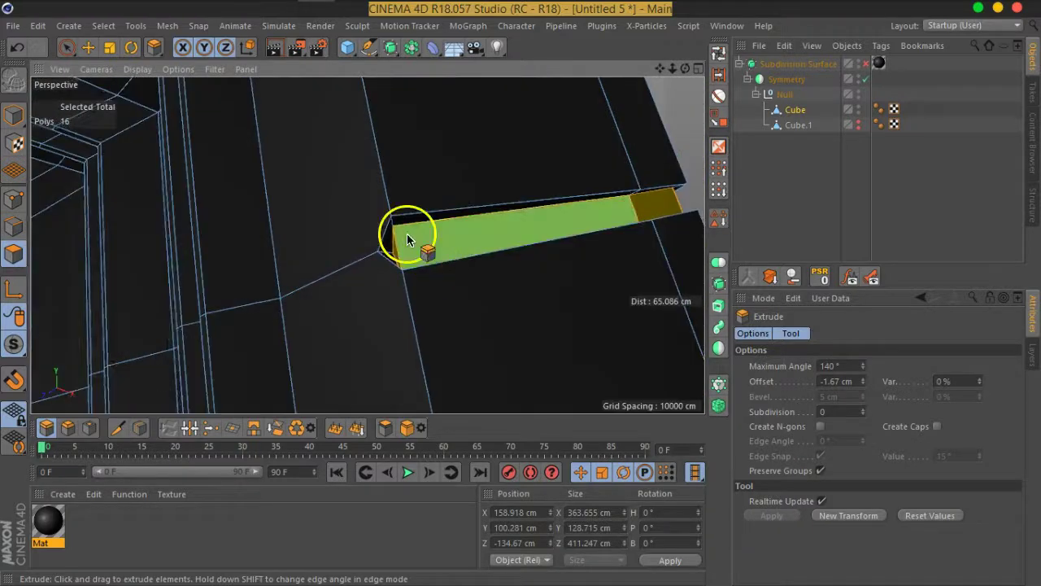
pyautogui.scroll(2, 383, 239)
pyautogui.scroll(2, 396, 262)
pyautogui.scroll(2, 396, 262)
pyautogui.moveTo(458, 272)
pyautogui.keyDown('alt'); pyautogui.mouseDown()
pyautogui.moveTo(351, 327)
pyautogui.moveTo(407, 305)
pyautogui.mouseUp(); pyautogui.keyUp('alt')
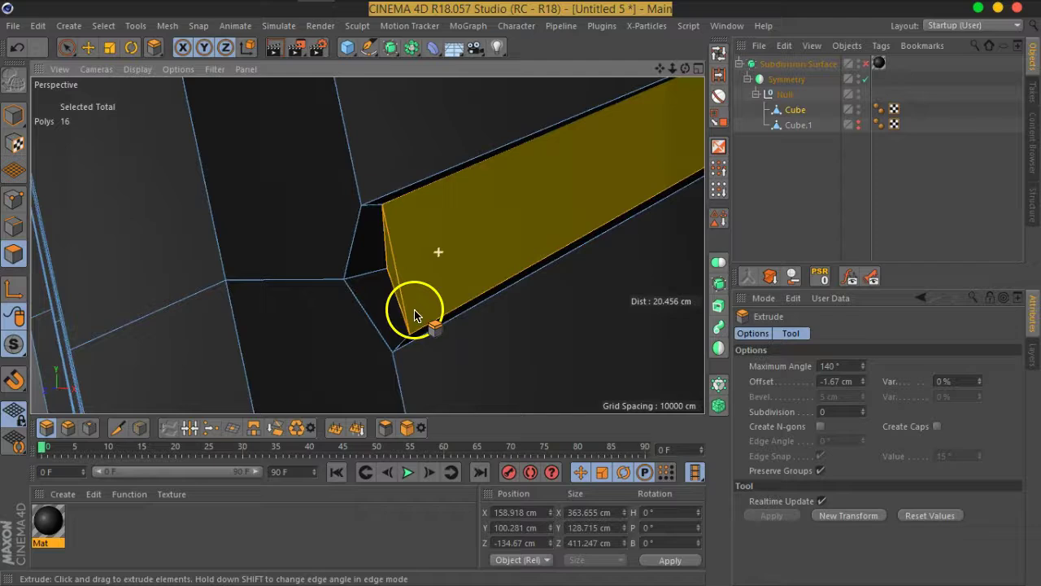
pyautogui.click(8, 213)
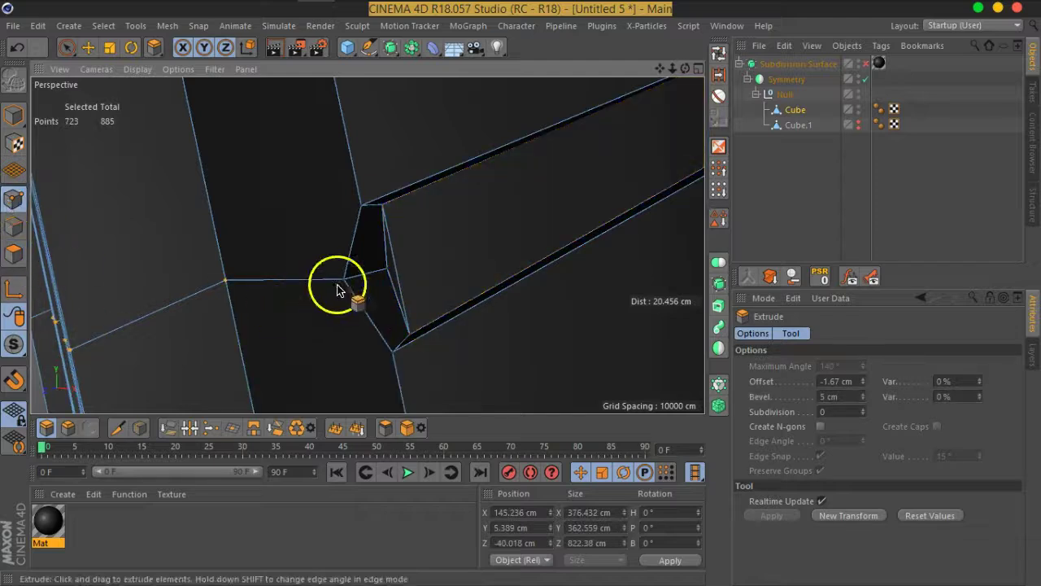
pyautogui.moveTo(385, 276); pyautogui.dragTo(379, 274)
# - Slide the groove's end point 38.2% along its edge
pyautogui.rightClick(378, 275)
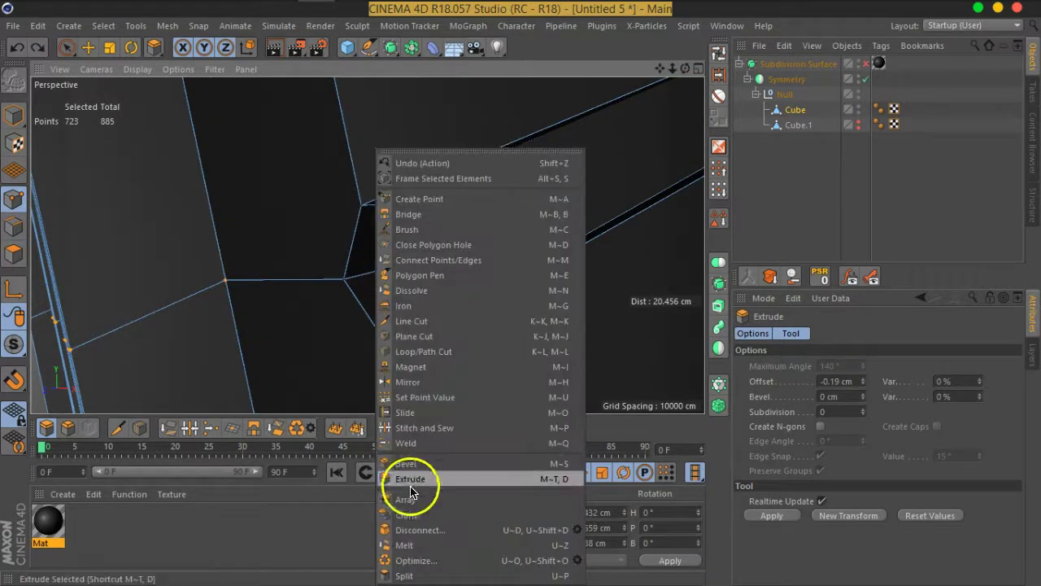
pyautogui.click(406, 413)
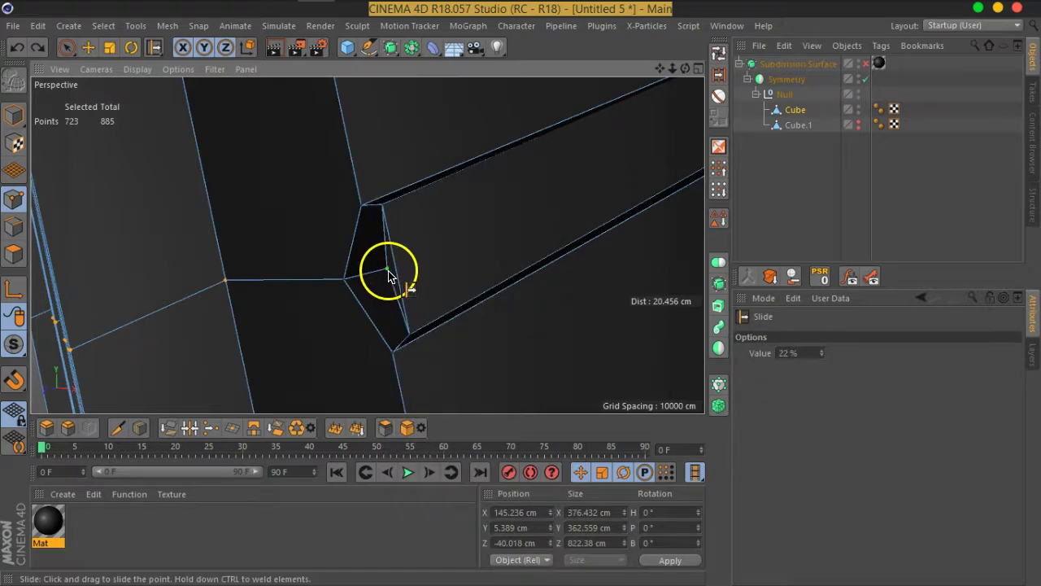
pyautogui.moveTo(374, 278); pyautogui.dragTo(370, 279)
pyautogui.moveTo(447, 293)
pyautogui.mouseDown()
pyautogui.moveTo(456, 298)
pyautogui.moveTo(452, 264)
pyautogui.moveTo(418, 284)
pyautogui.moveTo(447, 283)
pyautogui.mouseUp()
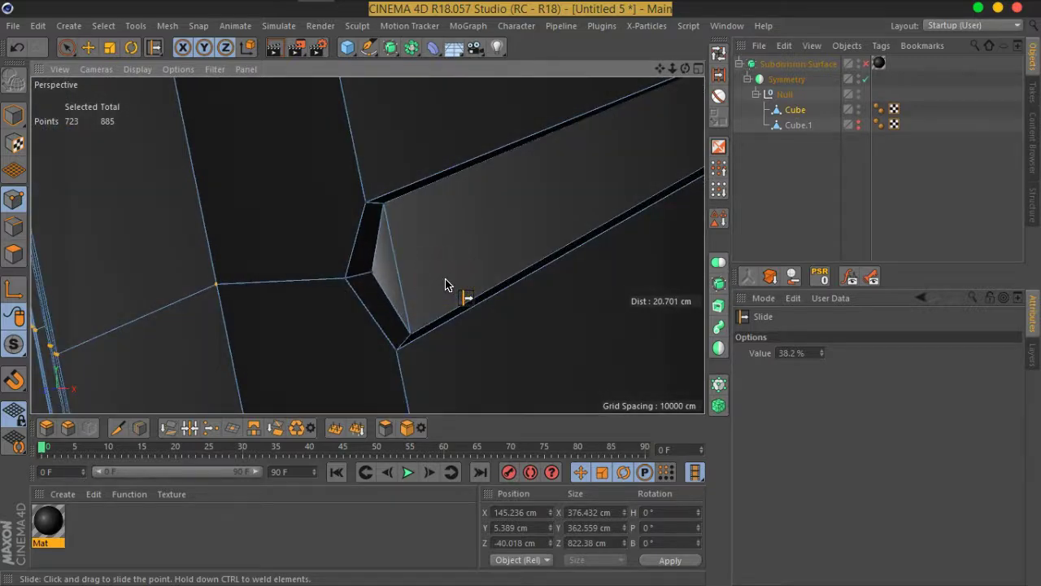
# - Turn on the Subdivision Surface to preview the smoothed groove end, then switch it off again
pyautogui.click(865, 63)
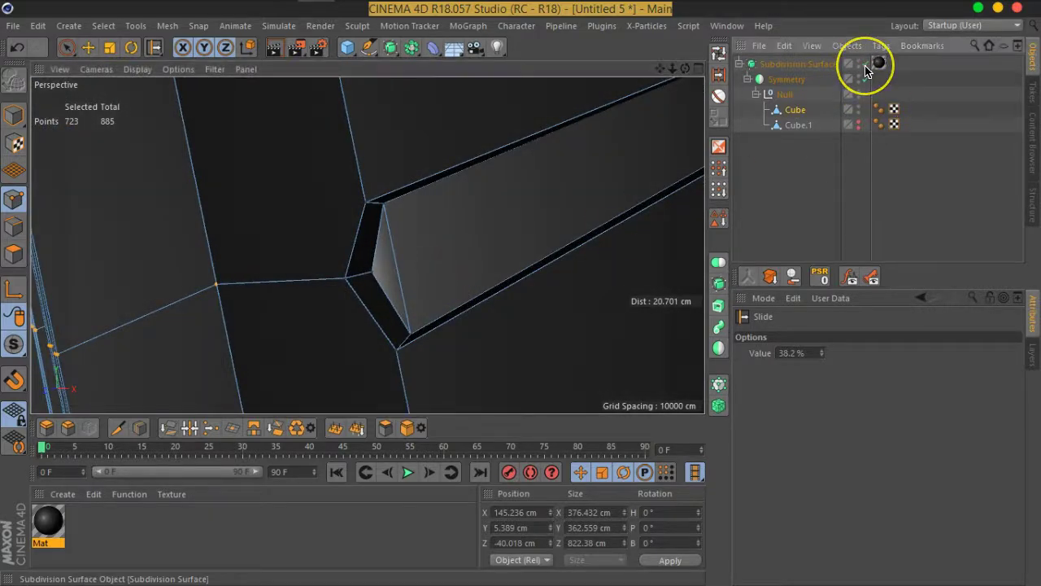
pyautogui.scroll(-2, 372, 268)
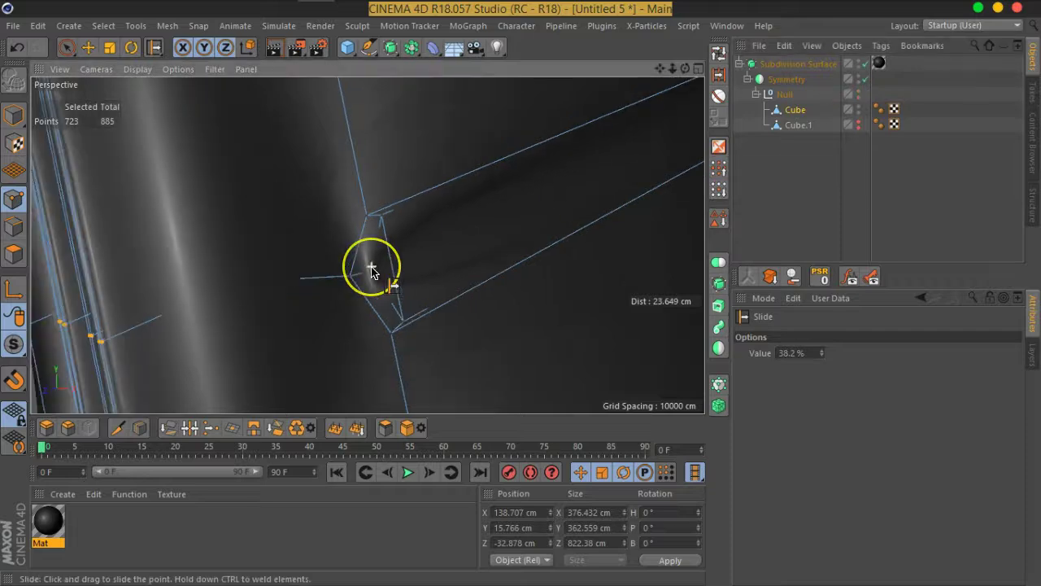
pyautogui.scroll(-3, 372, 271)
pyautogui.scroll(-2, 371, 271)
pyautogui.moveTo(371, 271)
pyautogui.keyDown('alt'); pyautogui.mouseDown()
pyautogui.moveTo(442, 276)
pyautogui.moveTo(197, 325)
pyautogui.moveTo(267, 353)
pyautogui.moveTo(415, 315)
pyautogui.moveTo(399, 349)
pyautogui.moveTo(441, 318)
pyautogui.moveTo(400, 295)
pyautogui.moveTo(372, 241)
pyautogui.moveTo(388, 252)
pyautogui.moveTo(383, 214)
pyautogui.mouseUp(); pyautogui.keyUp('alt')
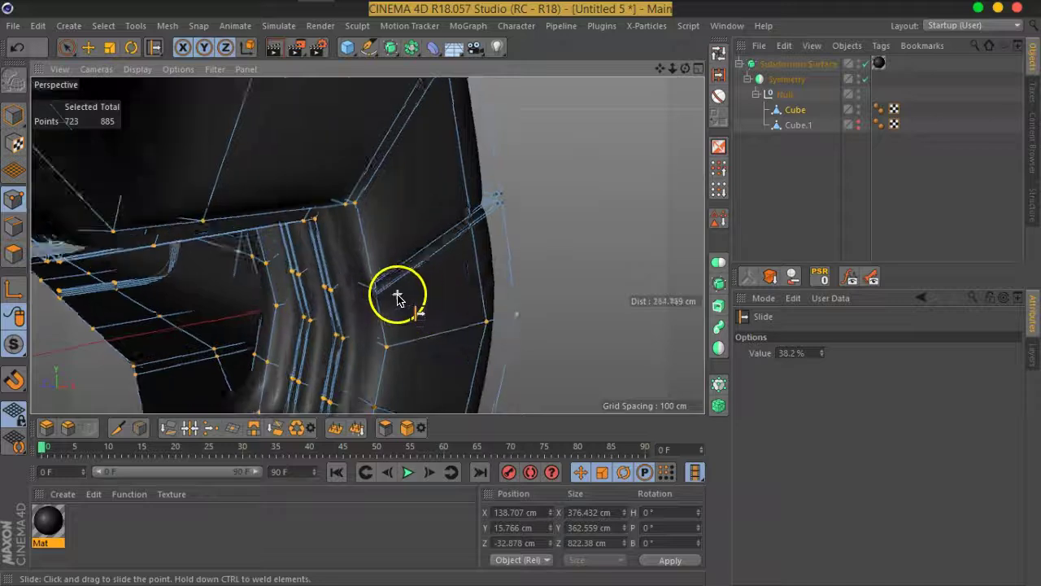
pyautogui.scroll(3, 379, 282)
pyautogui.scroll(3, 379, 282)
pyautogui.scroll(2, 348, 293)
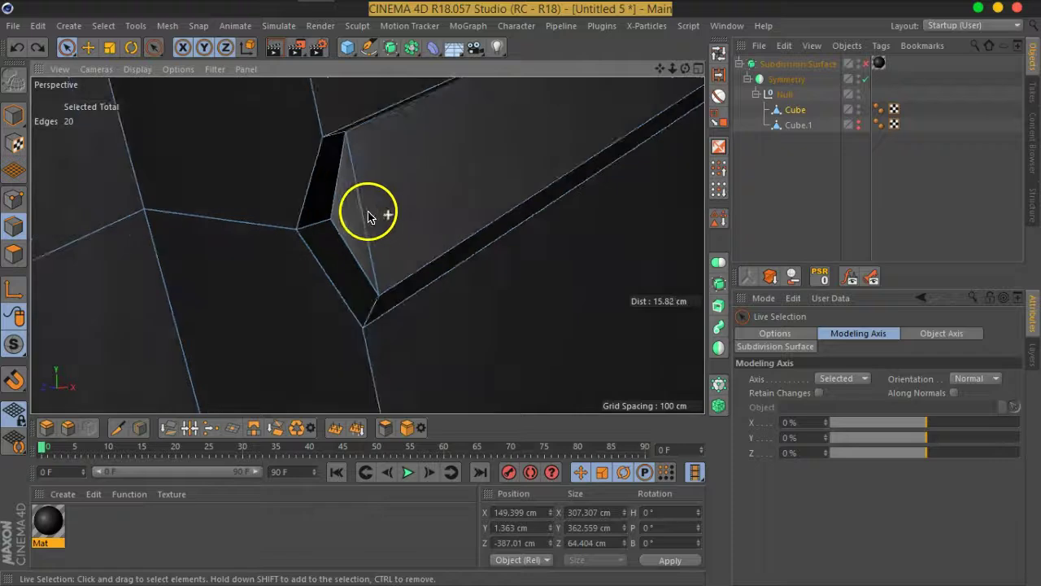
# - Switch to Edge mode and bring the groove end's corner into close view
pyautogui.keyDown('alt'); pyautogui.moveTo(369, 216); pyautogui.dragTo(360, 204); pyautogui.keyUp('alt')
pyautogui.click(12, 254)
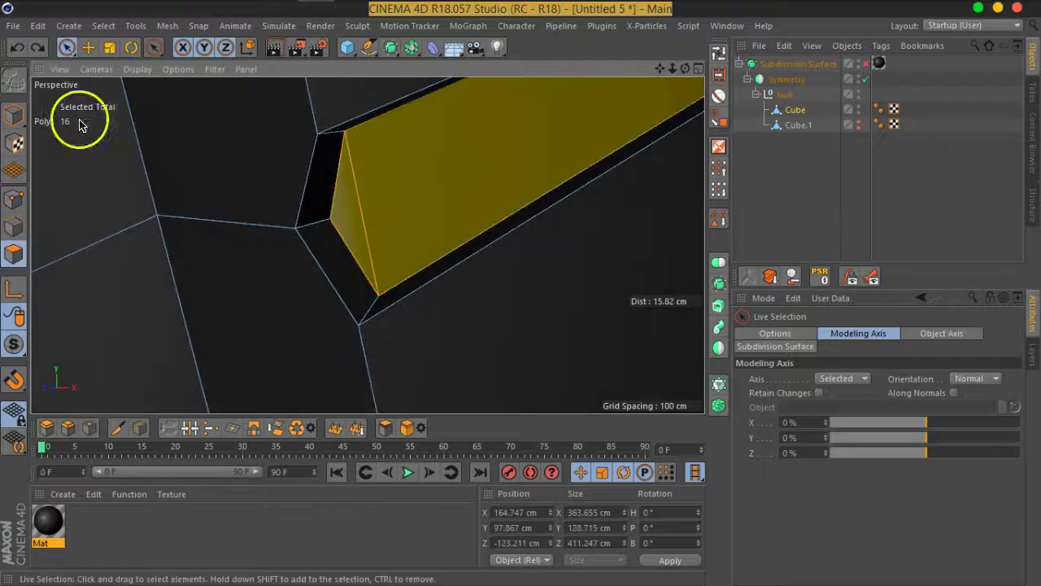
pyautogui.moveTo(458, 214)
pyautogui.keyDown('alt'); pyautogui.mouseDown()
pyautogui.moveTo(418, 214)
pyautogui.moveTo(504, 202)
pyautogui.moveTo(348, 242)
pyautogui.moveTo(307, 226)
pyautogui.moveTo(347, 228)
pyautogui.moveTo(333, 237)
pyautogui.mouseUp(); pyautogui.keyUp('alt')
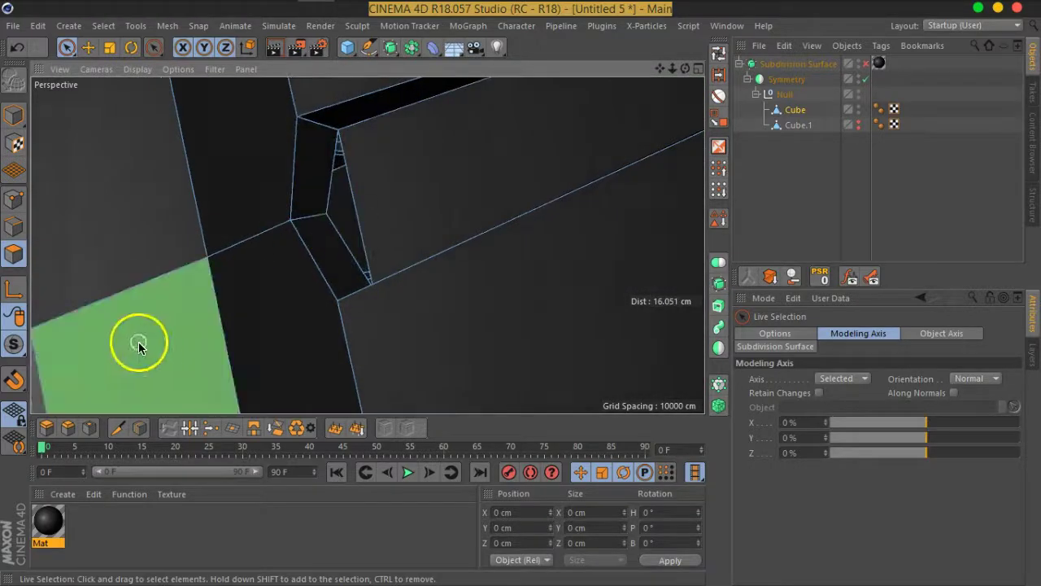
pyautogui.click(13, 226)
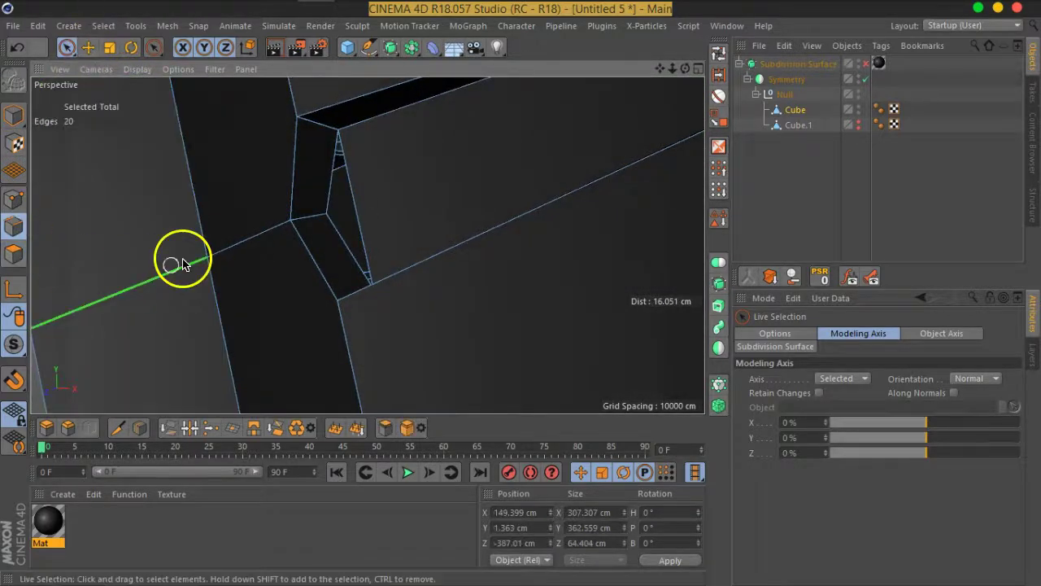
pyautogui.keyDown('alt'); pyautogui.moveTo(182, 261); pyautogui.dragTo(182, 285); pyautogui.keyUp('alt')
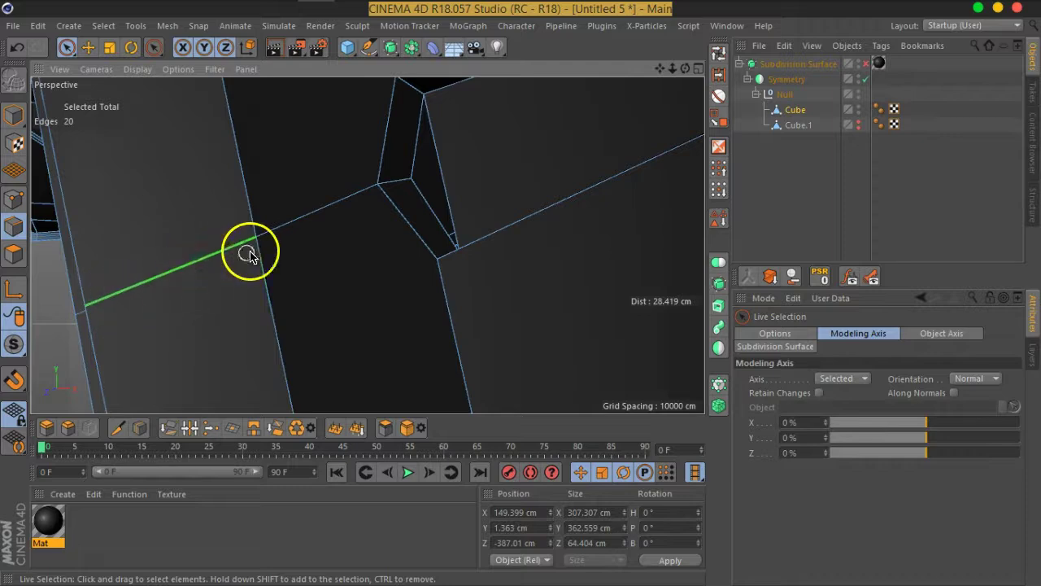
pyautogui.keyDown('alt'); pyautogui.moveTo(488, 167); pyautogui.dragTo(397, 216); pyautogui.keyUp('alt')
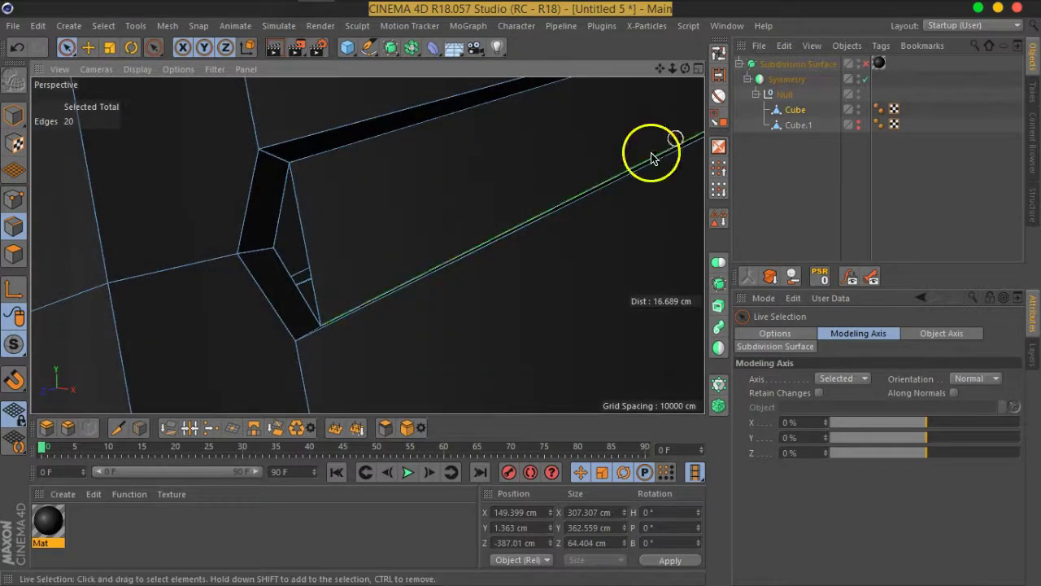
# - Ring-select the groove-end edge and the ring across the face, 34 edges in total
pyautogui.click(723, 75)
pyautogui.click(316, 248)
pyautogui.moveTo(461, 289)
pyautogui.keyDown('alt'); pyautogui.mouseDown()
pyautogui.moveTo(576, 220)
pyautogui.moveTo(605, 216)
pyautogui.mouseUp(); pyautogui.keyUp('alt')
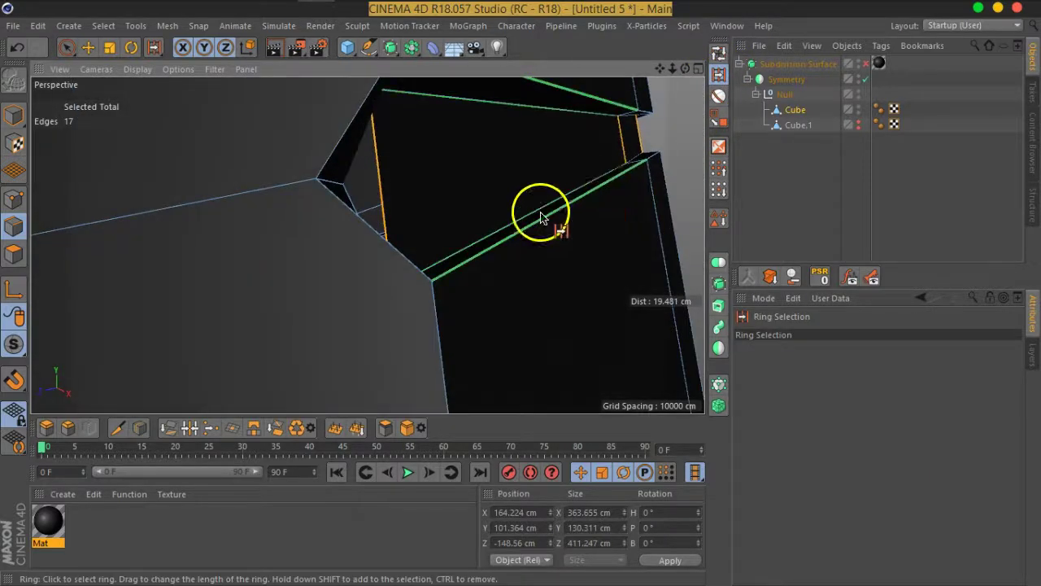
pyautogui.keyDown('alt'); pyautogui.moveTo(599, 167); pyautogui.dragTo(592, 170); pyautogui.keyUp('alt')
pyautogui.keyDown('shift'); pyautogui.click(592, 170); pyautogui.keyUp('shift')
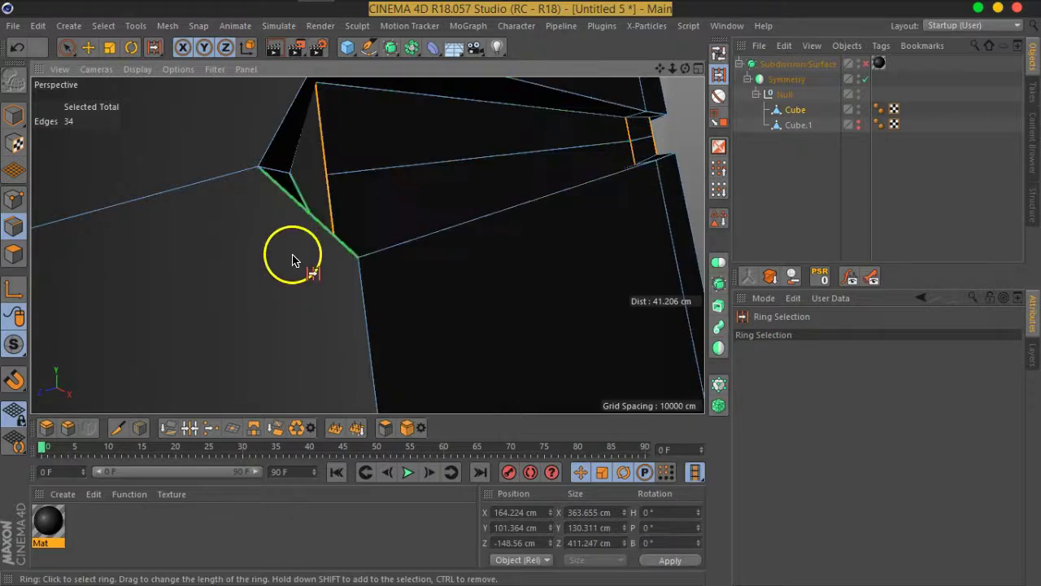
pyautogui.keyDown('alt'); pyautogui.moveTo(553, 251); pyautogui.dragTo(508, 270); pyautogui.keyUp('alt')
pyautogui.keyDown('alt'); pyautogui.moveTo(391, 260); pyautogui.dragTo(372, 247); pyautogui.keyUp('alt')
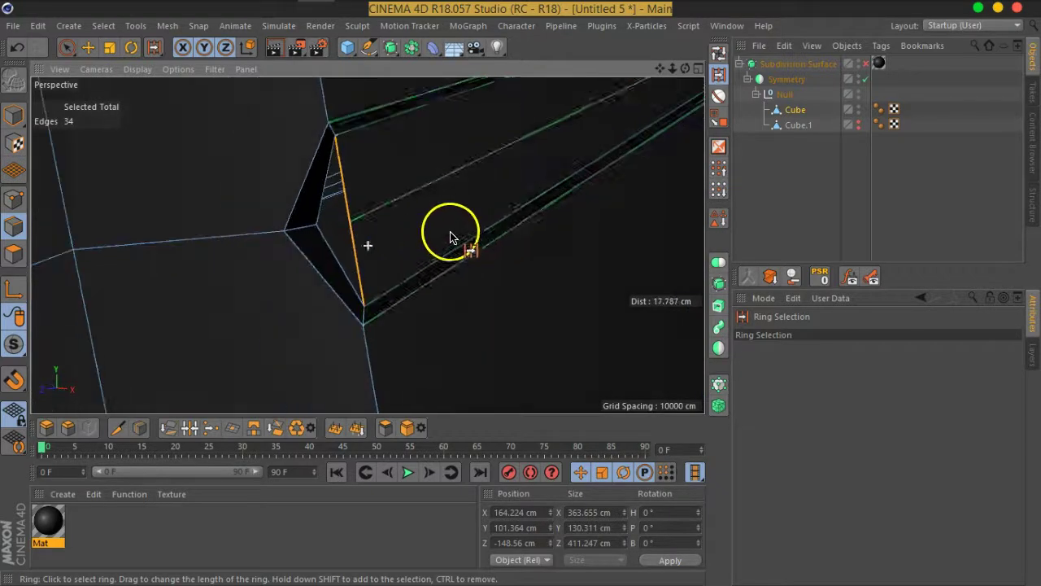
# - Bridge the corner edges to fill the column corner's gap with a new polygon
pyautogui.rightClick(372, 246)
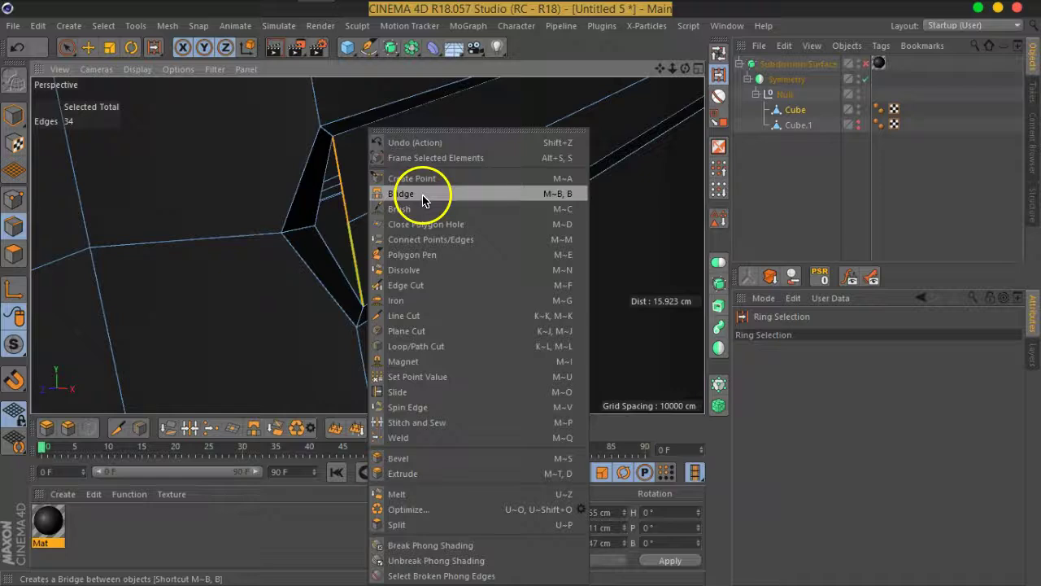
pyautogui.click(407, 194)
pyautogui.moveTo(333, 264); pyautogui.dragTo(342, 185)
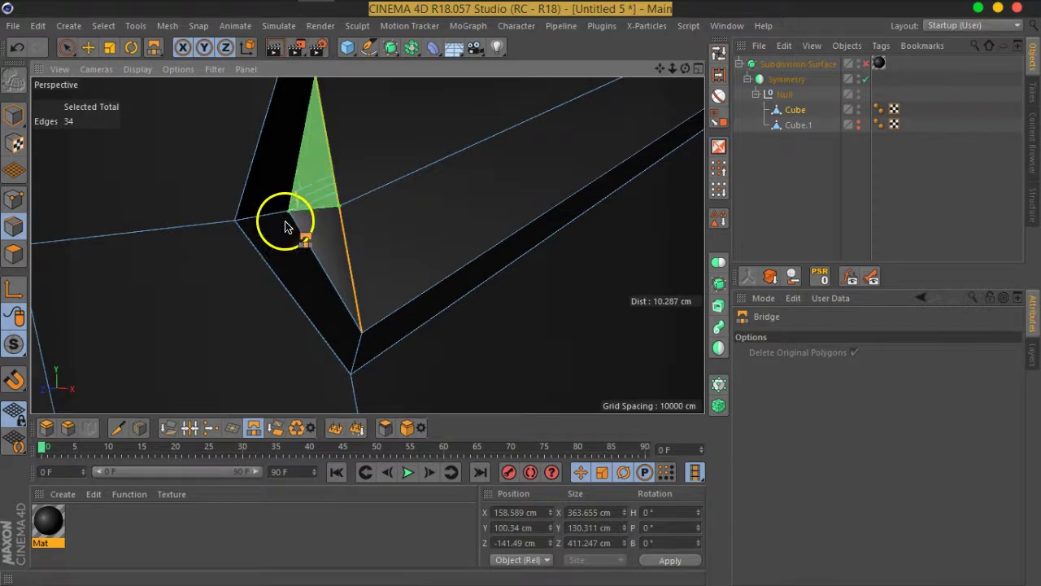
pyautogui.moveTo(291, 203); pyautogui.dragTo(286, 226)
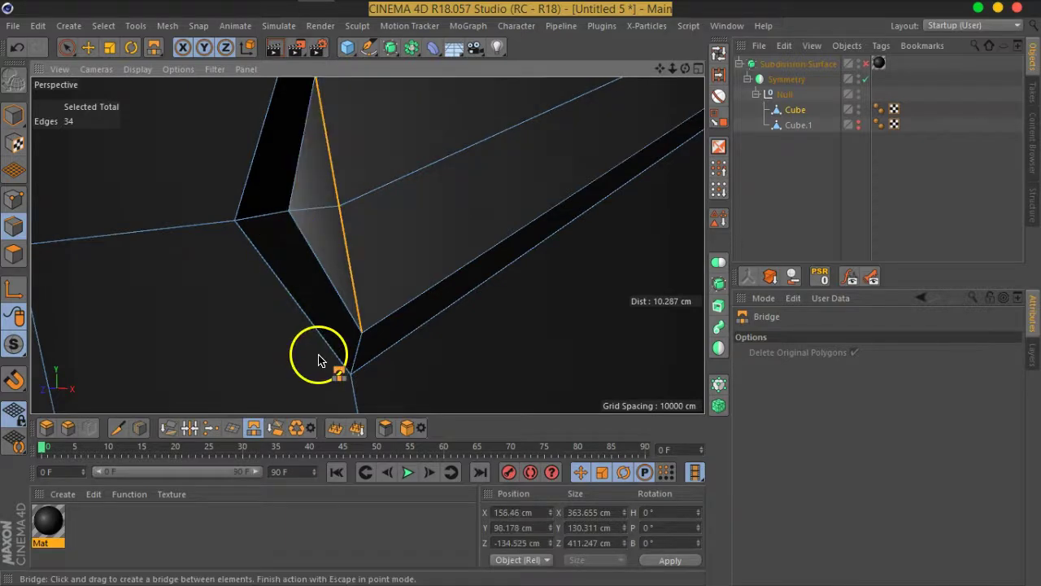
# - Select the two leftover edges beside the bridged face and dissolve them
pyautogui.click(66, 46)
pyautogui.click(304, 176)
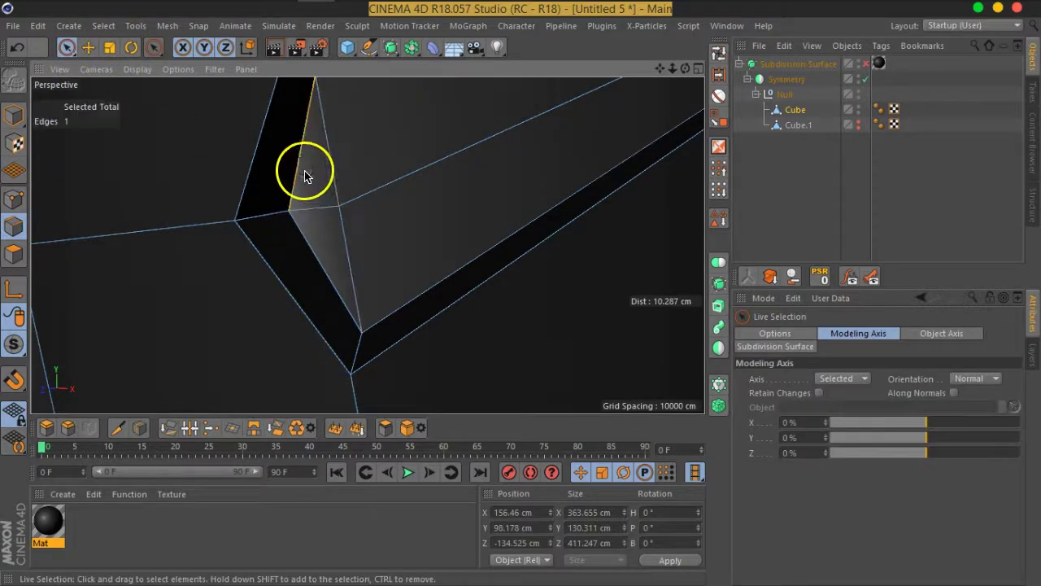
pyautogui.keyDown('shift'); pyautogui.click(309, 248); pyautogui.keyUp('shift')
pyautogui.rightClick(309, 257)
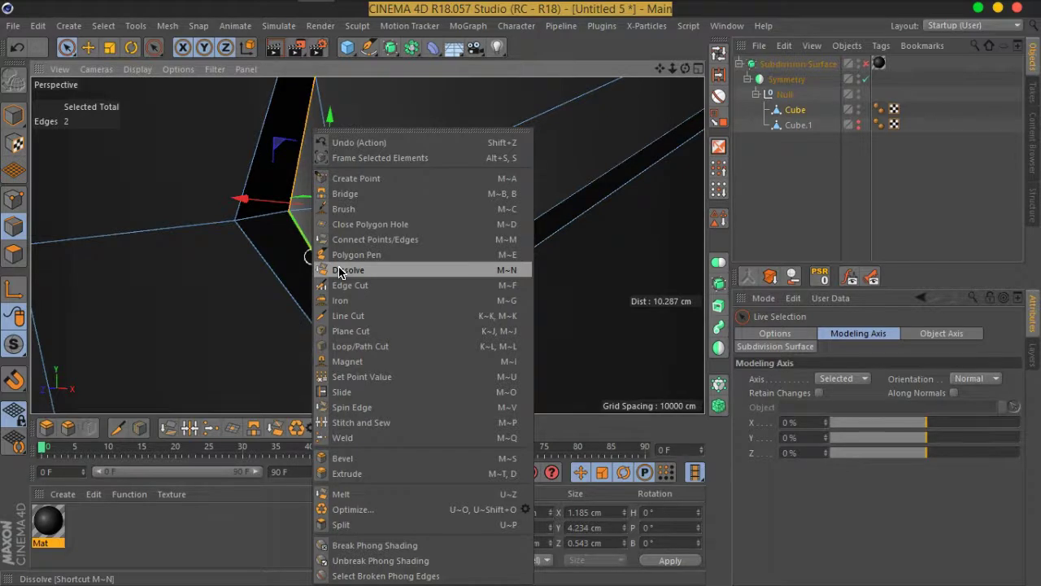
pyautogui.click(340, 270)
pyautogui.moveTo(441, 223)
pyautogui.keyDown('alt'); pyautogui.mouseDown()
pyautogui.moveTo(252, 239)
pyautogui.moveTo(202, 282)
pyautogui.moveTo(151, 288)
pyautogui.moveTo(323, 277)
pyautogui.moveTo(444, 235)
pyautogui.moveTo(460, 248)
pyautogui.moveTo(515, 214)
pyautogui.moveTo(518, 191)
pyautogui.moveTo(431, 225)
pyautogui.moveTo(421, 221)
pyautogui.moveTo(472, 205)
pyautogui.moveTo(288, 225)
pyautogui.moveTo(290, 233)
pyautogui.moveTo(399, 226)
pyautogui.moveTo(390, 182)
pyautogui.moveTo(435, 158)
pyautogui.mouseUp(); pyautogui.keyUp('alt')
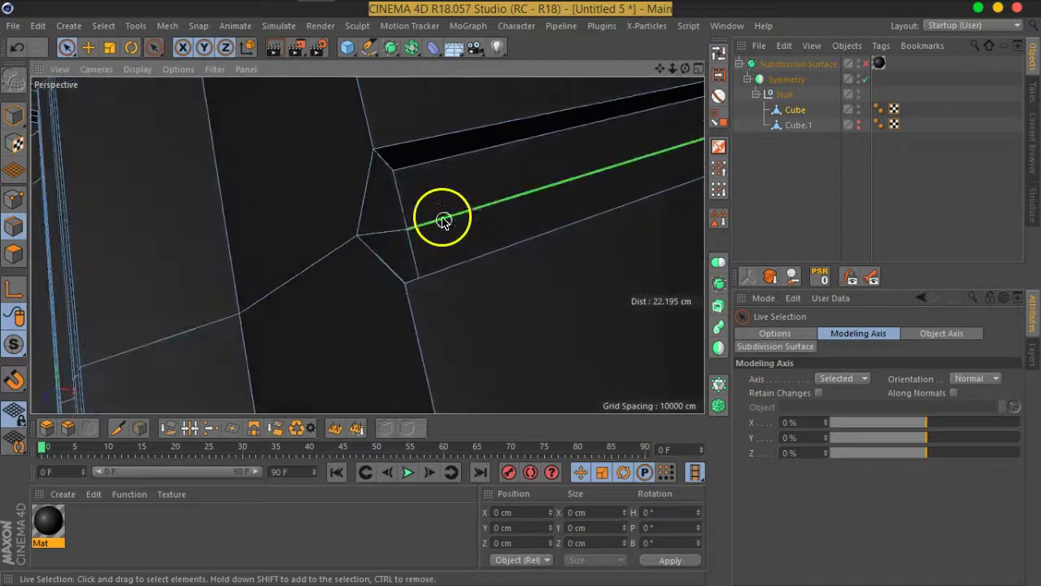
pyautogui.keyDown('alt'); pyautogui.moveTo(442, 220); pyautogui.dragTo(396, 174); pyautogui.keyUp('alt')
pyautogui.moveTo(871, 71); pyautogui.dragTo(872, 65)
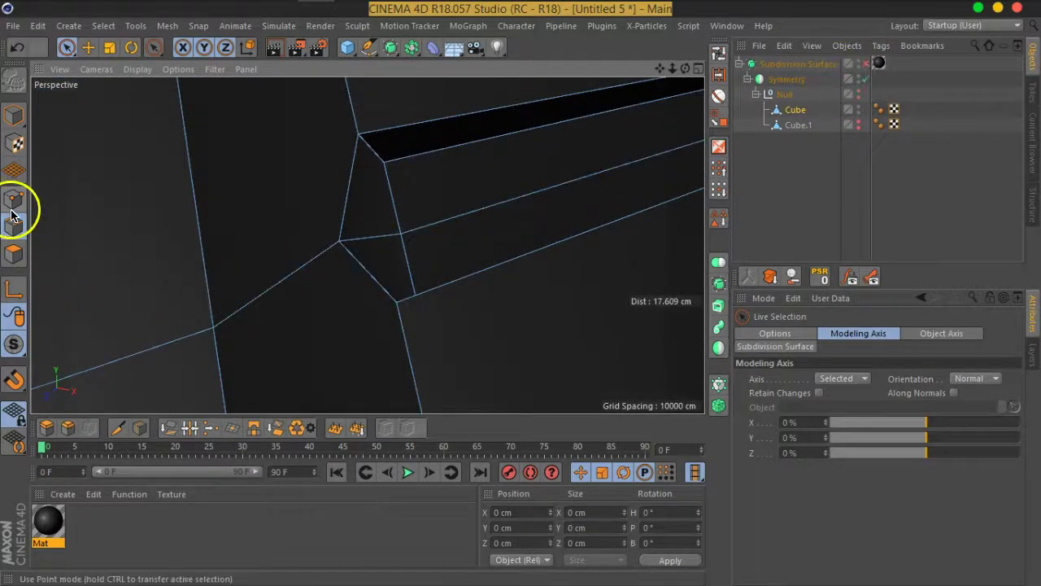
# - Slide the column corner's points along their edges, ending with one at 18.8%
pyautogui.click(12, 210)
pyautogui.rightClick(344, 245)
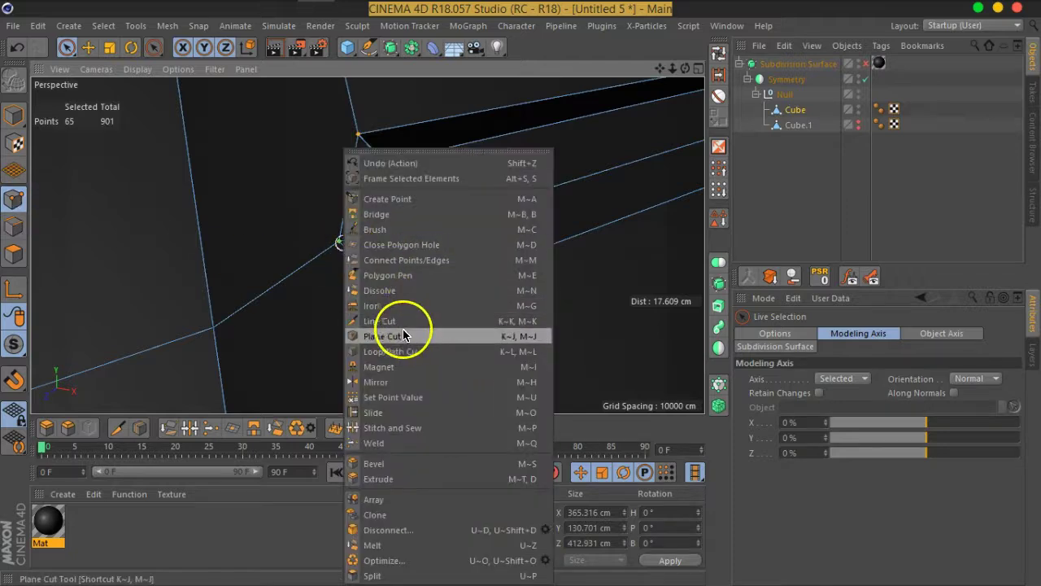
pyautogui.click(375, 413)
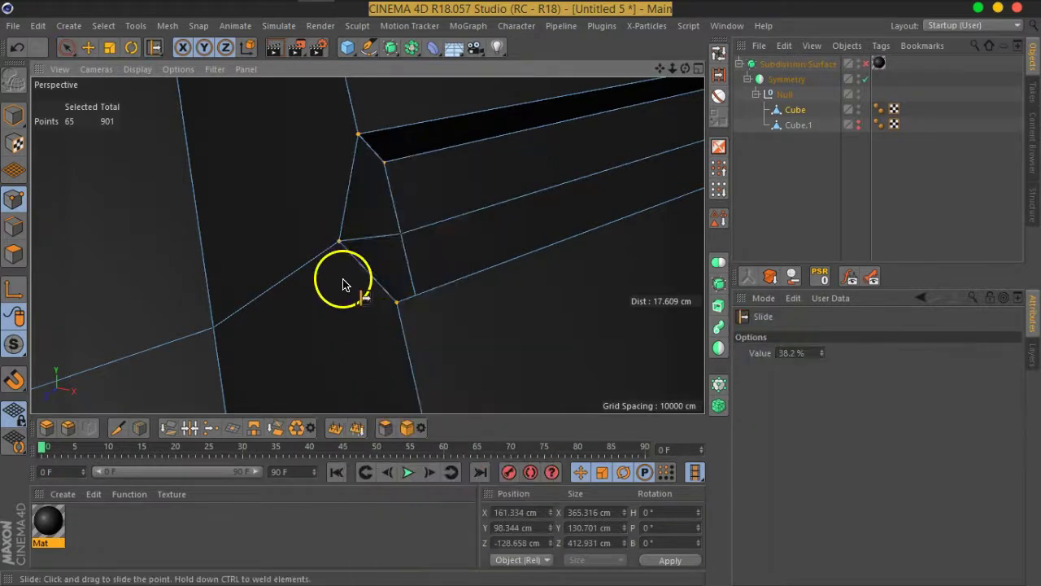
pyautogui.moveTo(356, 265)
pyautogui.mouseDown()
pyautogui.moveTo(411, 248)
pyautogui.moveTo(332, 271)
pyautogui.moveTo(302, 344)
pyautogui.moveTo(262, 356)
pyautogui.mouseUp()
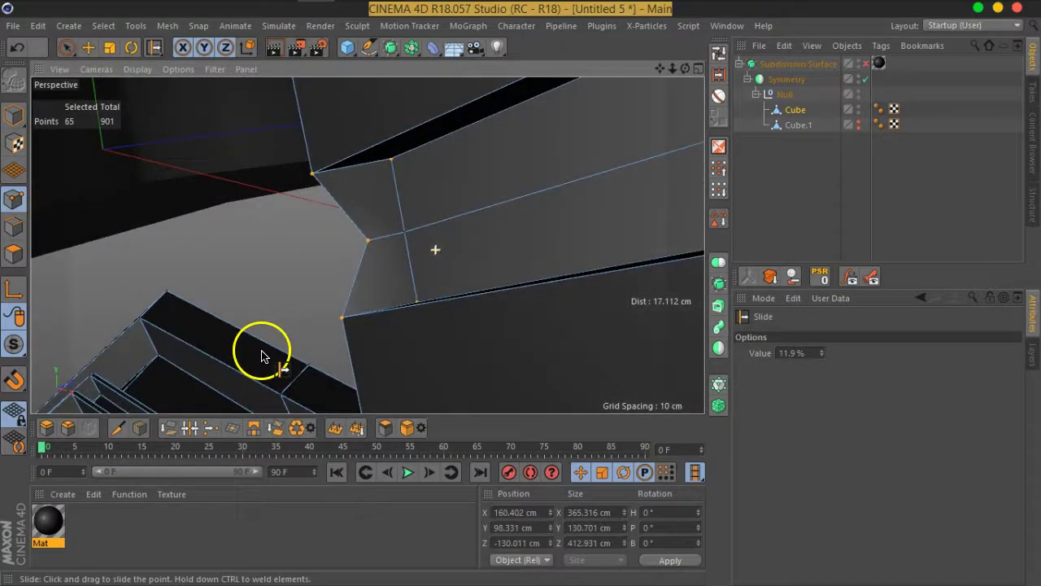
pyautogui.moveTo(367, 246)
pyautogui.mouseDown()
pyautogui.moveTo(357, 278)
pyautogui.moveTo(342, 250)
pyautogui.mouseUp()
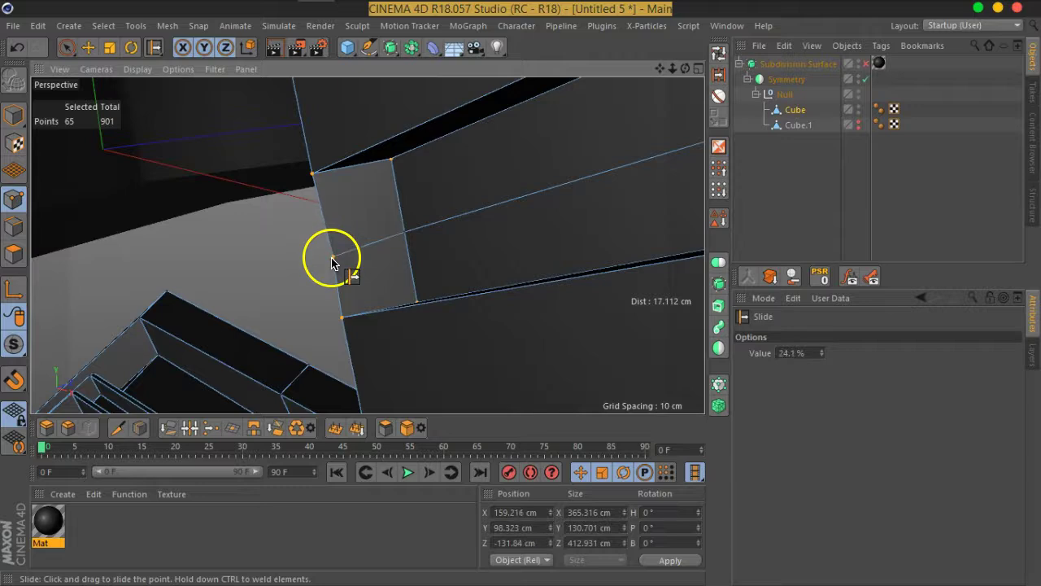
pyautogui.moveTo(318, 260)
pyautogui.keyDown('alt'); pyautogui.mouseDown()
pyautogui.moveTo(465, 249)
pyautogui.moveTo(572, 220)
pyautogui.moveTo(414, 213)
pyautogui.moveTo(544, 198)
pyautogui.moveTo(544, 209)
pyautogui.moveTo(296, 220)
pyautogui.moveTo(390, 210)
pyautogui.mouseUp(); pyautogui.keyUp('alt')
pyautogui.moveTo(444, 231); pyautogui.dragTo(450, 236)
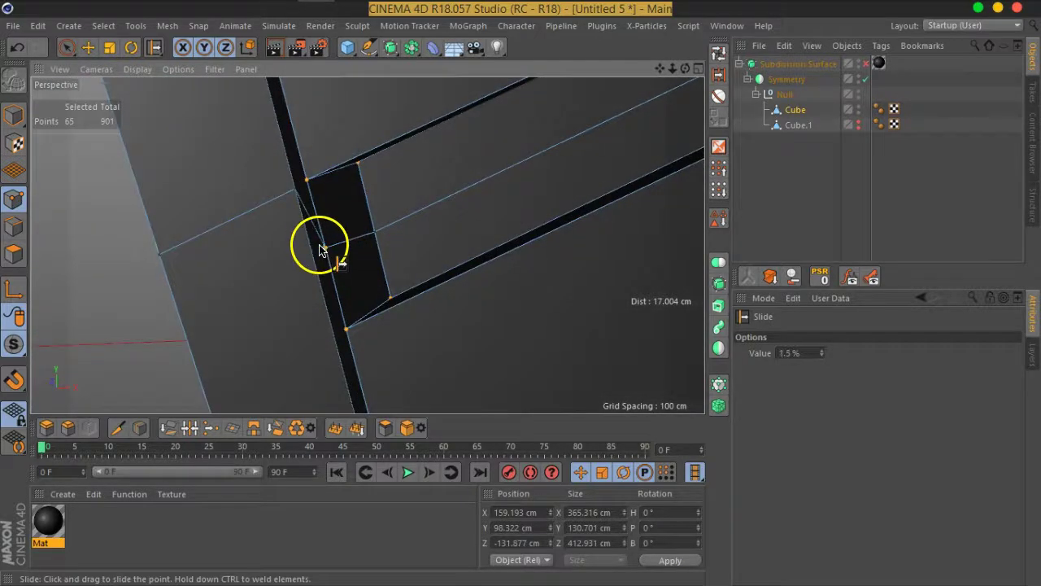
pyautogui.moveTo(309, 240)
pyautogui.mouseDown()
pyautogui.moveTo(352, 254)
pyautogui.moveTo(453, 172)
pyautogui.moveTo(415, 159)
pyautogui.mouseUp()
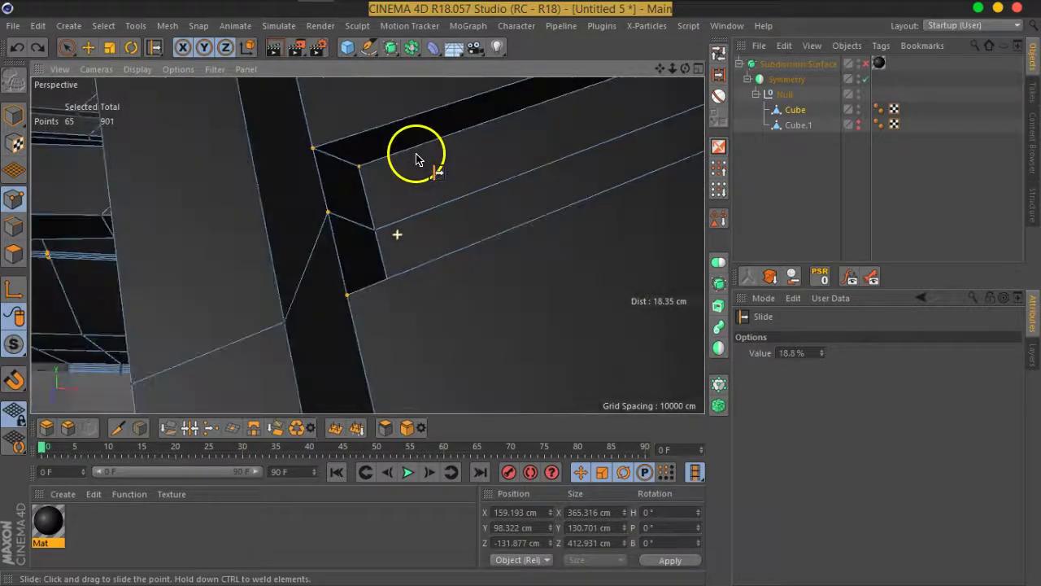
# - Turn on the Subdivision Surface and raise its Subdivision Editor level from 3 to 4
pyautogui.click(864, 66)
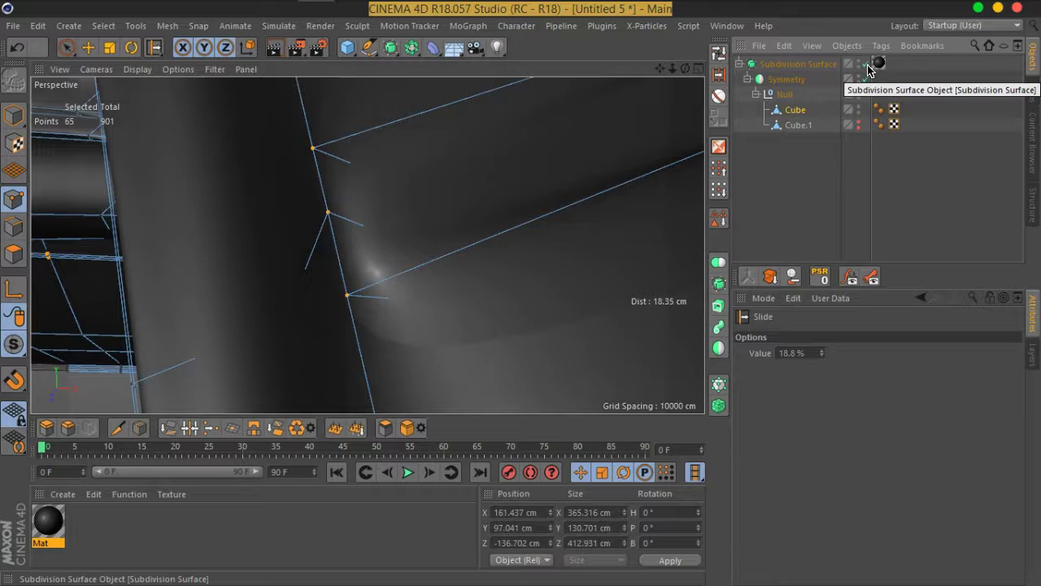
pyautogui.click(789, 64)
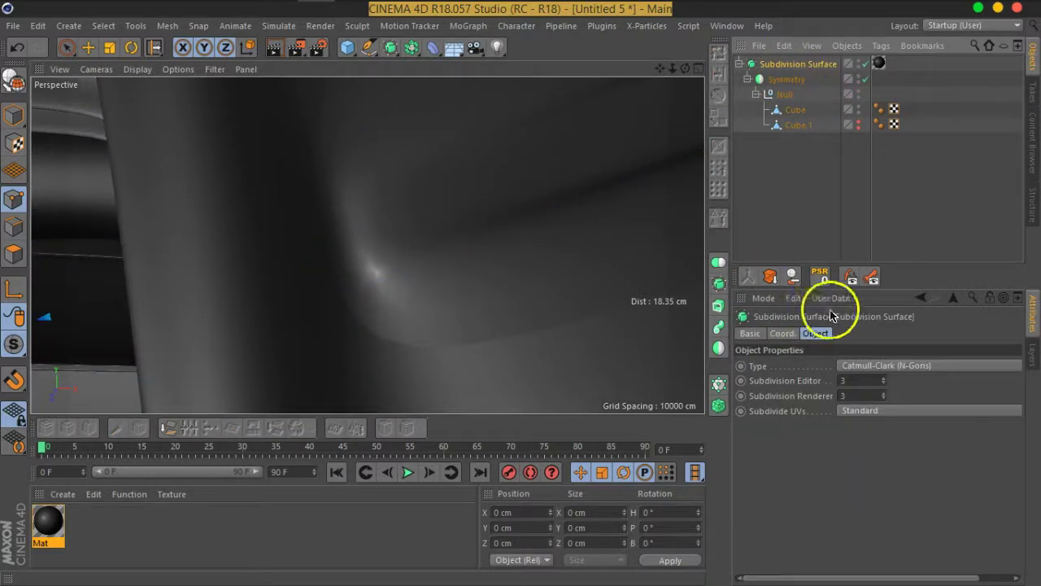
pyautogui.click(884, 380)
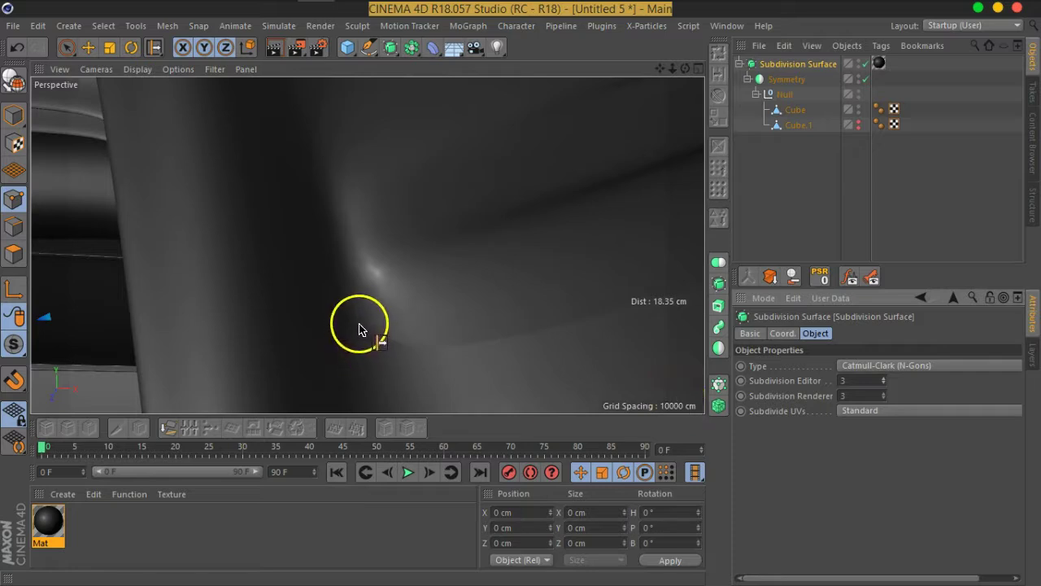
# - Select all of the Cube's edges and apply Unbreak Phong Shading
pyautogui.click(795, 112)
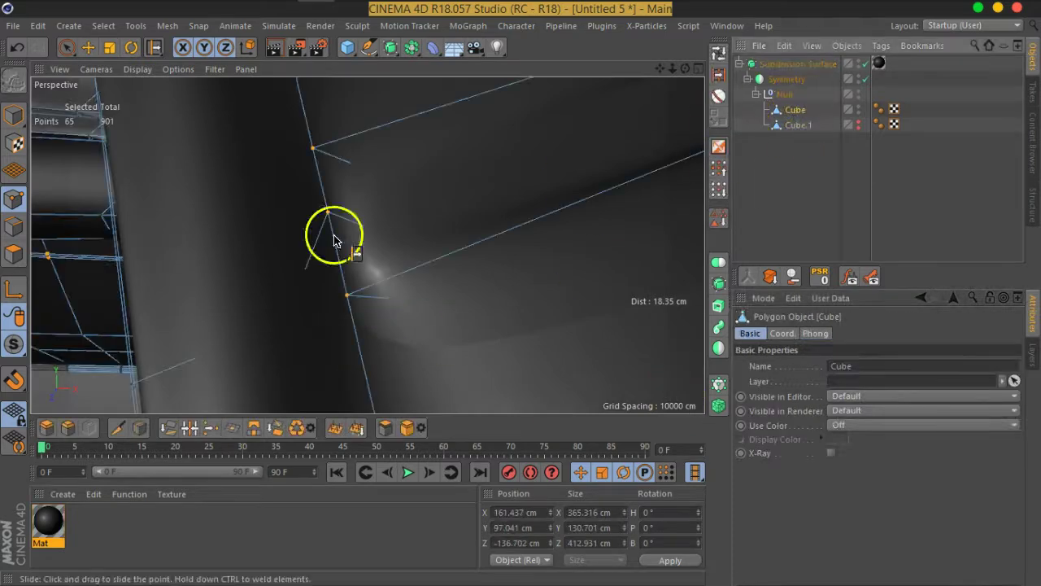
pyautogui.click(13, 229)
pyautogui.press('m')
pyautogui.press('o')
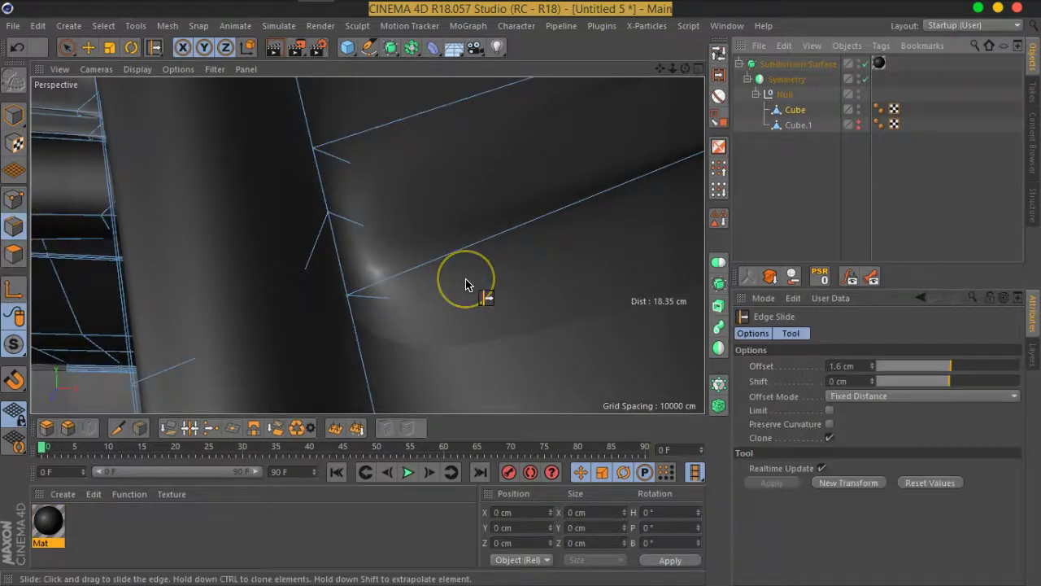
pyautogui.hotkey('ctrl', 'a')
pyautogui.rightClick(465, 284)
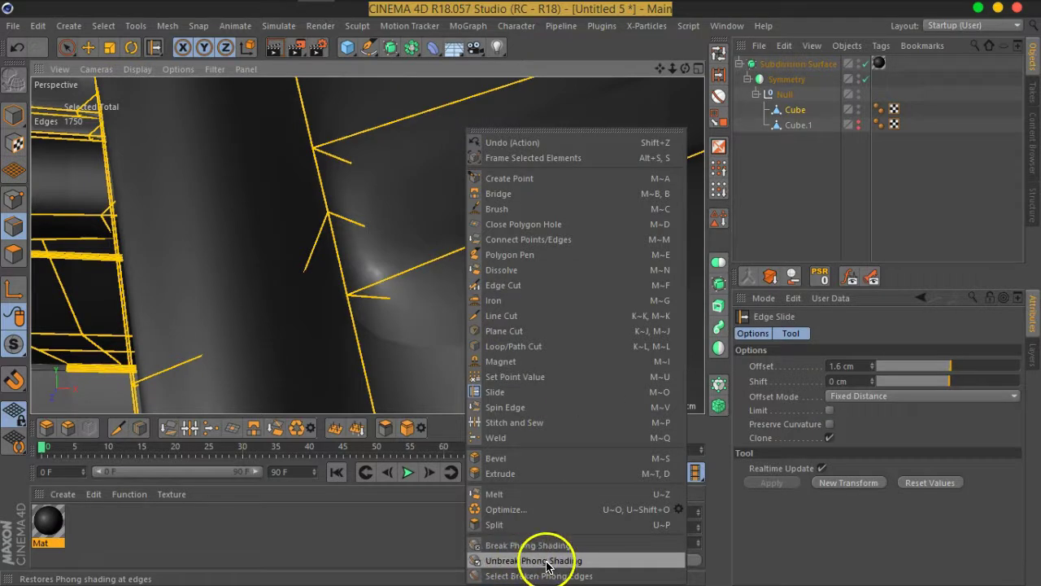
pyautogui.click(544, 561)
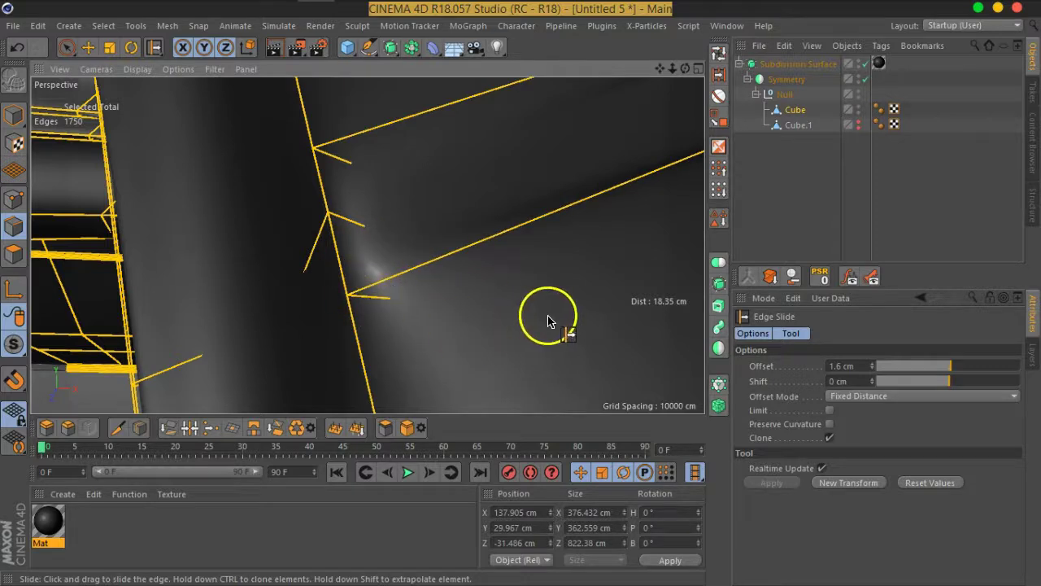
# - Deselect the Cube and orbit out to inspect the whole smoothed seat mesh
pyautogui.click(767, 197)
pyautogui.scroll(-3, 373, 250)
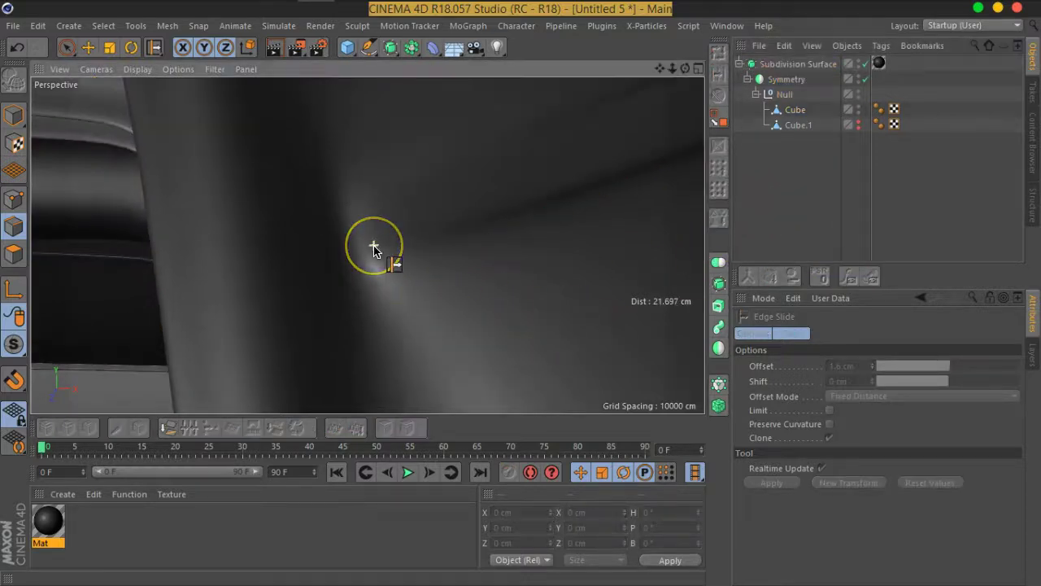
pyautogui.scroll(-3, 374, 247)
pyautogui.scroll(-3, 374, 247)
pyautogui.scroll(-3, 406, 254)
pyautogui.moveTo(454, 262)
pyautogui.keyDown('alt'); pyautogui.mouseDown()
pyautogui.moveTo(325, 284)
pyautogui.moveTo(290, 320)
pyautogui.moveTo(340, 251)
pyautogui.moveTo(166, 253)
pyautogui.moveTo(455, 217)
pyautogui.moveTo(260, 269)
pyautogui.moveTo(653, 119)
pyautogui.moveTo(361, 254)
pyautogui.moveTo(135, 216)
pyautogui.moveTo(505, 209)
pyautogui.moveTo(372, 218)
pyautogui.moveTo(493, 172)
pyautogui.moveTo(424, 168)
pyautogui.mouseUp(); pyautogui.keyUp('alt')
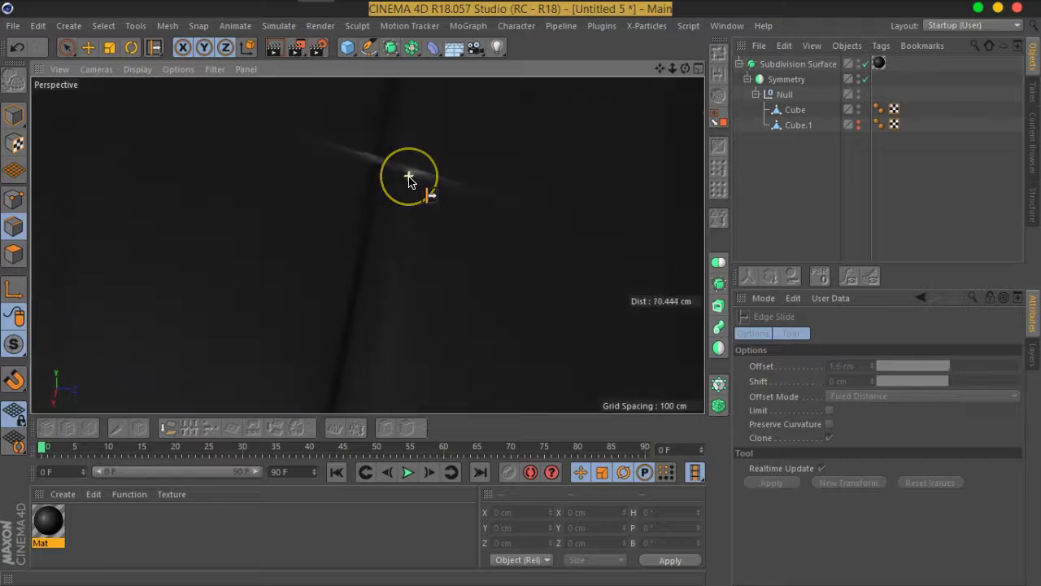
pyautogui.scroll(3, 409, 179)
pyautogui.click(779, 112)
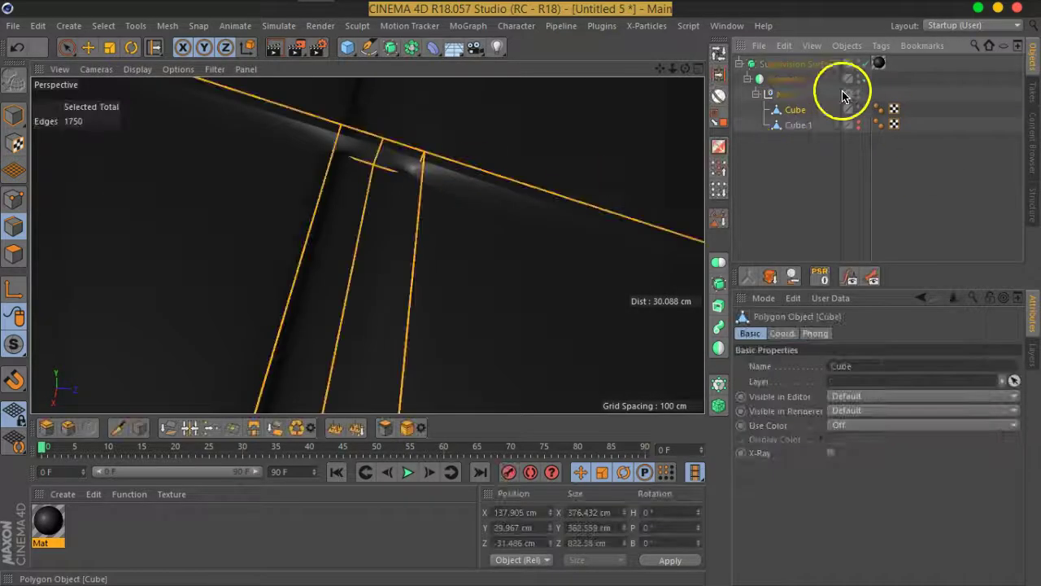
pyautogui.click(867, 65)
pyautogui.click(867, 65)
pyautogui.click(867, 65)
pyautogui.click(864, 78)
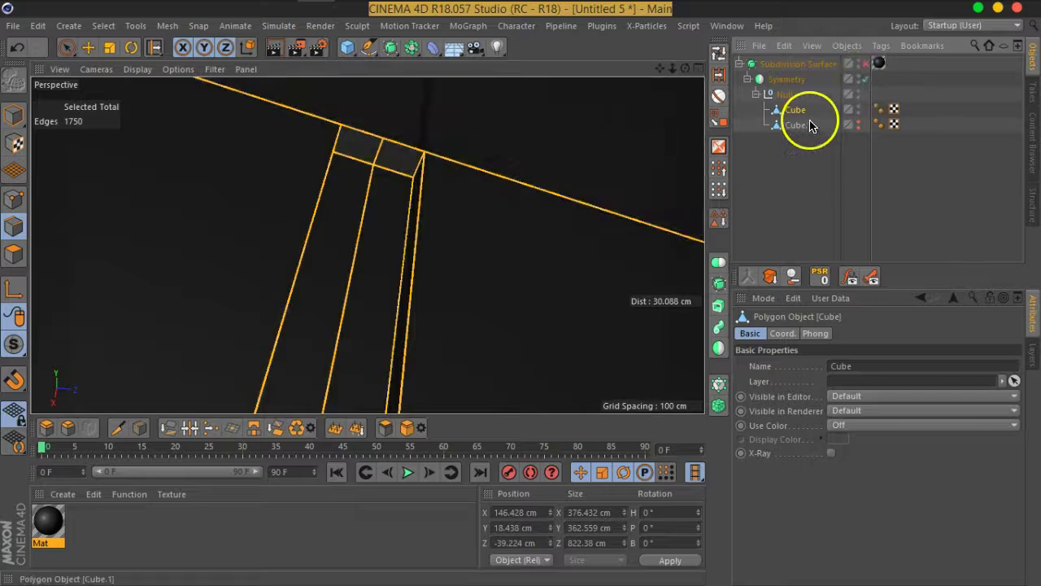
pyautogui.click(12, 256)
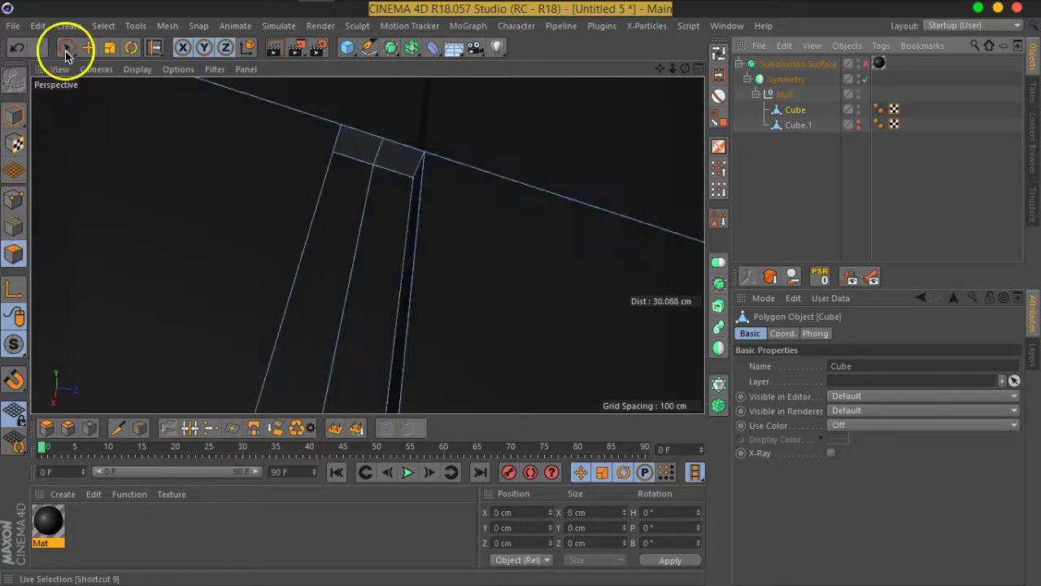
pyautogui.click(66, 46)
pyautogui.click(387, 170)
pyautogui.moveTo(387, 169); pyautogui.dragTo(412, 197)
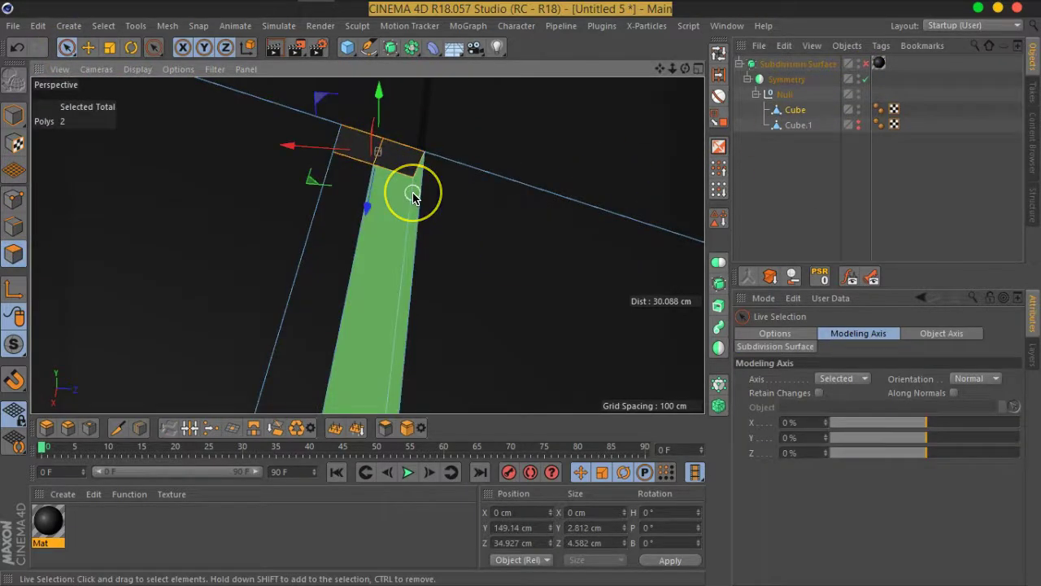
pyautogui.press('Delete')
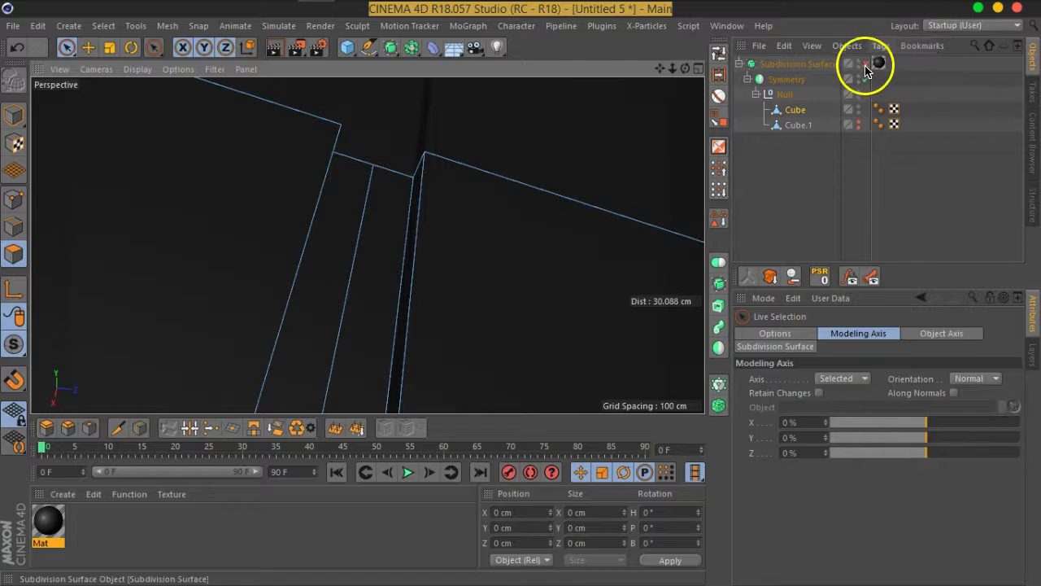
pyautogui.click(865, 64)
pyautogui.click(12, 200)
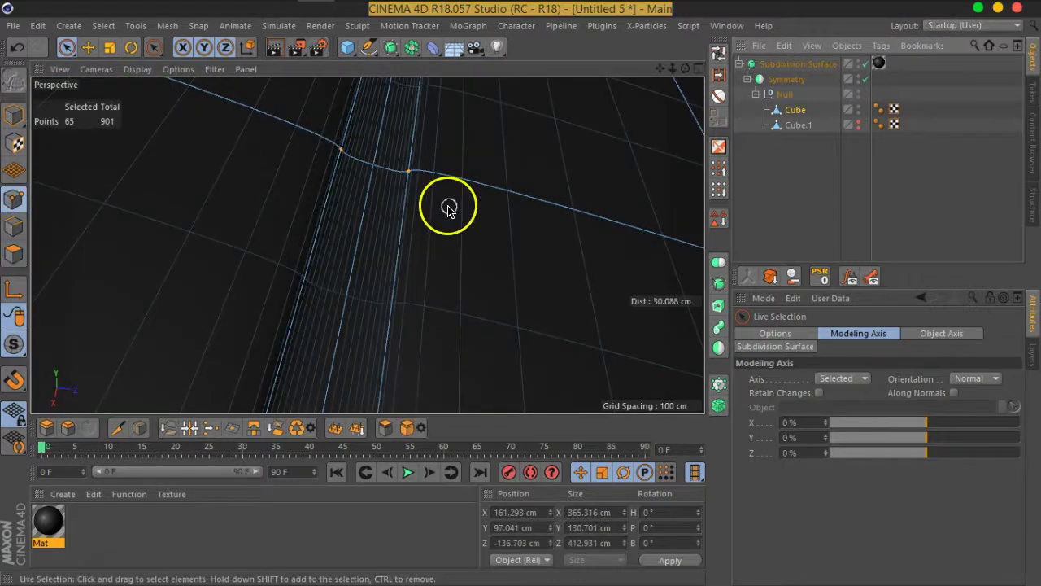
pyautogui.hotkey('ctrl', 'a')
pyautogui.rightClick(447, 208)
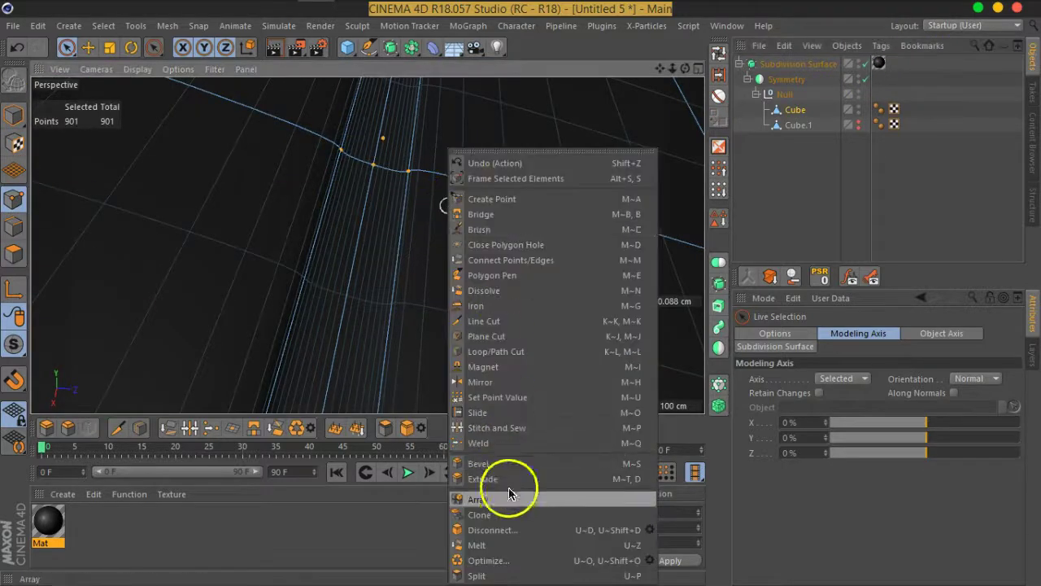
pyautogui.click(520, 562)
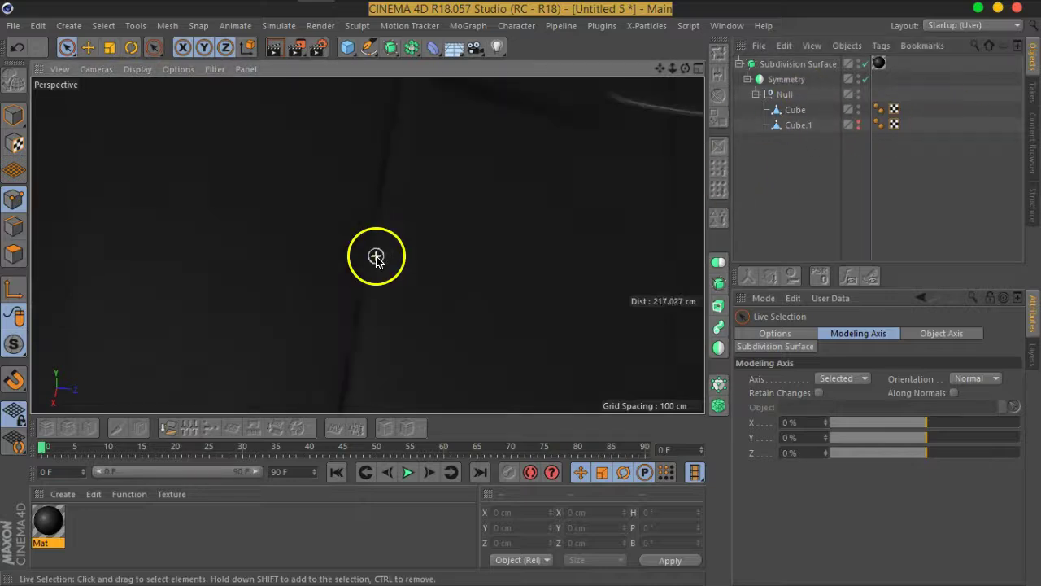
pyautogui.scroll(-5, 376, 257)
pyautogui.moveTo(379, 256)
pyautogui.keyDown('alt'); pyautogui.mouseDown()
pyautogui.moveTo(446, 284)
pyautogui.moveTo(349, 225)
pyautogui.moveTo(248, 199)
pyautogui.moveTo(431, 163)
pyautogui.moveTo(420, 225)
pyautogui.moveTo(286, 271)
pyautogui.moveTo(307, 287)
pyautogui.moveTo(483, 239)
pyautogui.moveTo(488, 314)
pyautogui.moveTo(483, 231)
pyautogui.moveTo(561, 157)
pyautogui.moveTo(599, 198)
pyautogui.moveTo(530, 255)
pyautogui.moveTo(475, 231)
pyautogui.moveTo(446, 239)
pyautogui.moveTo(349, 233)
pyautogui.moveTo(383, 255)
pyautogui.moveTo(493, 279)
pyautogui.moveTo(396, 193)
pyautogui.moveTo(397, 206)
pyautogui.mouseUp(); pyautogui.keyUp('alt')
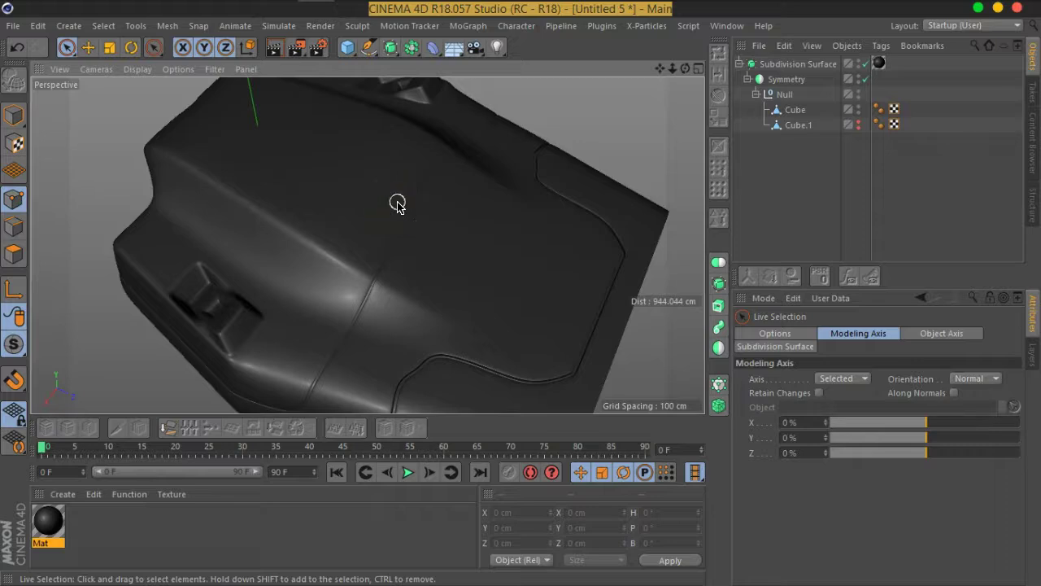
# - Select the Cube and disable Symmetry and Subdivision Surface to show the low-poly cage
pyautogui.click(810, 130)
pyautogui.click(799, 114)
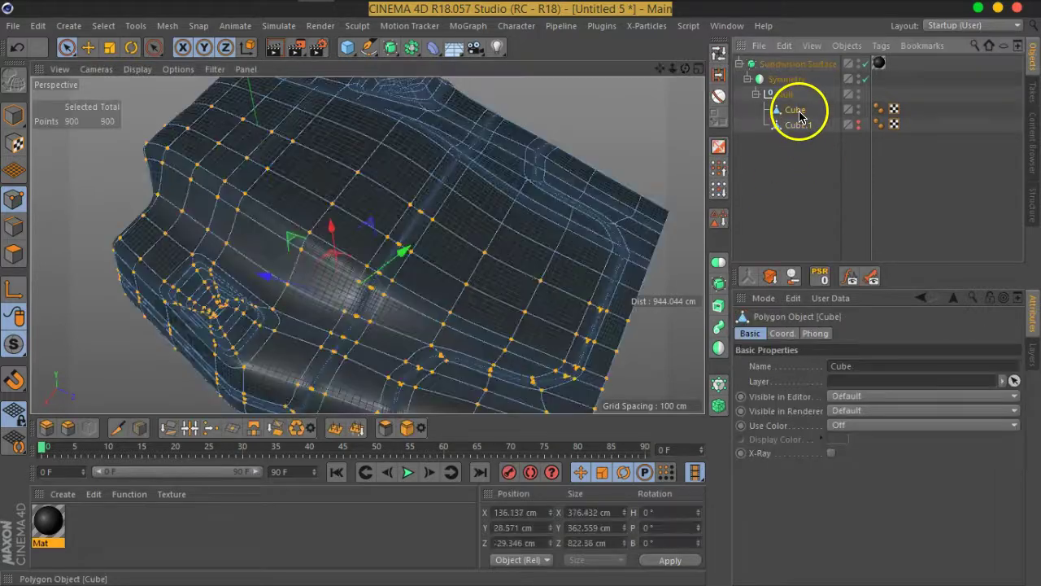
pyautogui.click(865, 80)
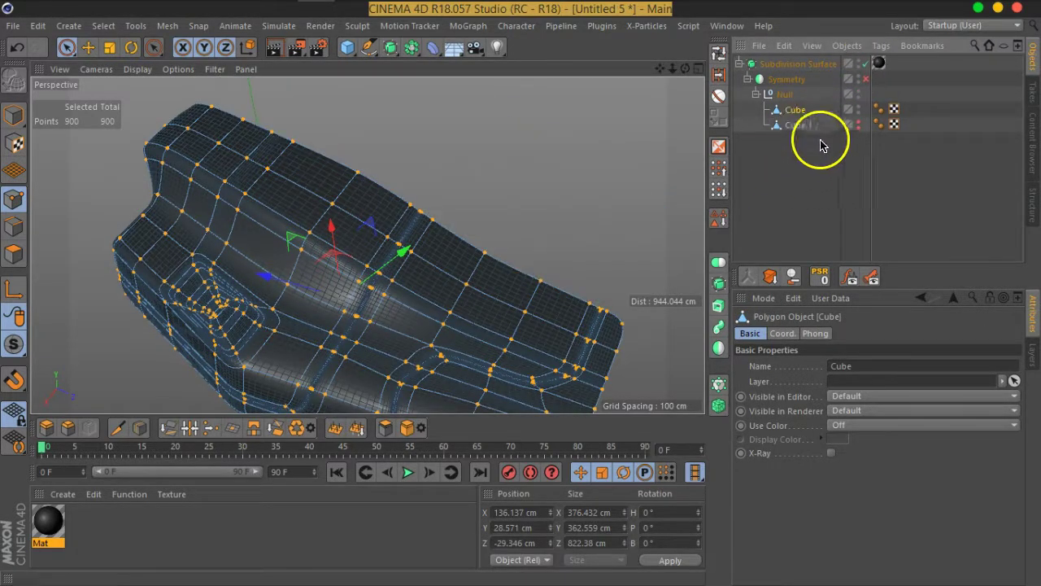
pyautogui.click(866, 64)
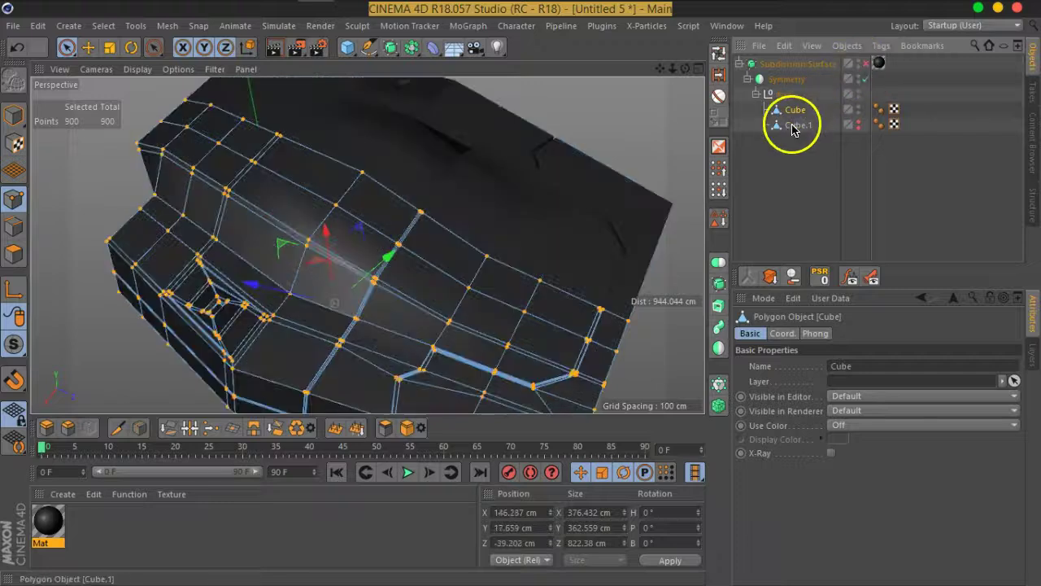
pyautogui.moveTo(224, 238)
pyautogui.keyDown('alt'); pyautogui.mouseDown()
pyautogui.moveTo(379, 227)
pyautogui.moveTo(383, 204)
pyautogui.moveTo(367, 198)
pyautogui.mouseUp(); pyautogui.keyUp('alt')
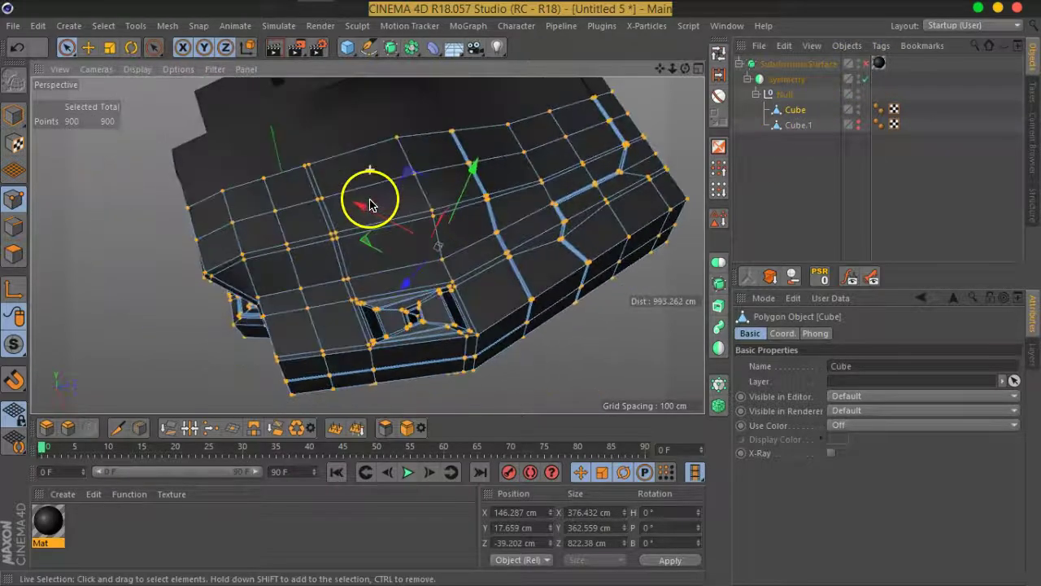
pyautogui.scroll(3, 367, 197)
# - Select four adjacent top polygons and inset them with Extrude Inner at a 14.6 cm offset
pyautogui.click(14, 254)
pyautogui.moveTo(409, 239)
pyautogui.mouseDown()
pyautogui.moveTo(340, 198)
pyautogui.moveTo(269, 204)
pyautogui.moveTo(361, 225)
pyautogui.moveTo(411, 216)
pyautogui.mouseUp()
pyautogui.keyDown('alt'); pyautogui.moveTo(360, 253); pyautogui.dragTo(399, 244); pyautogui.keyUp('alt')
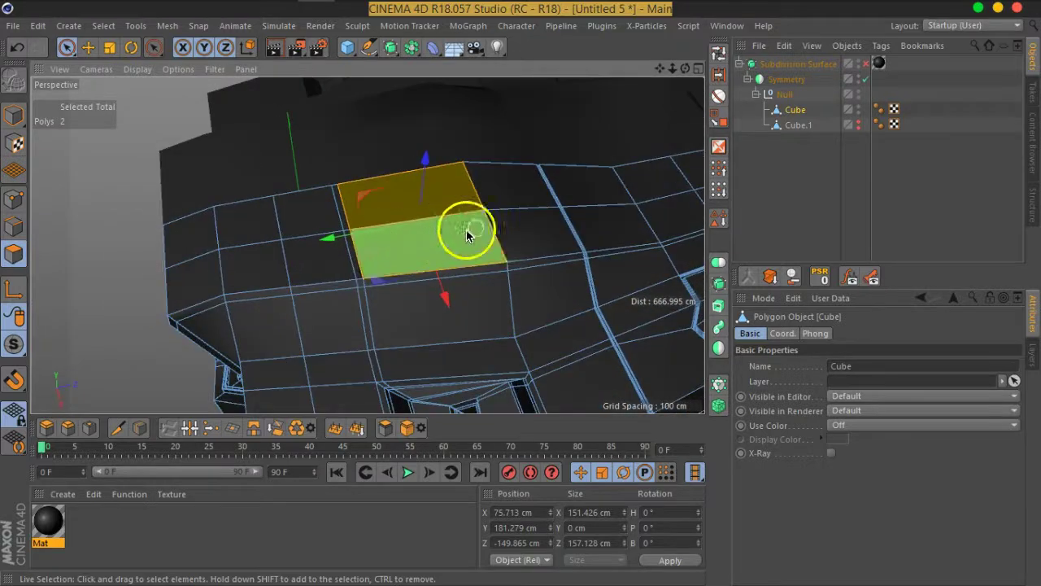
pyautogui.keyDown('shift'); pyautogui.click(523, 231); pyautogui.keyUp('shift')
pyautogui.moveTo(518, 214)
pyautogui.keyDown('alt'); pyautogui.mouseDown()
pyautogui.moveTo(477, 209)
pyautogui.moveTo(516, 174)
pyautogui.moveTo(512, 215)
pyautogui.mouseUp(); pyautogui.keyUp('alt')
pyautogui.rightClick(511, 215)
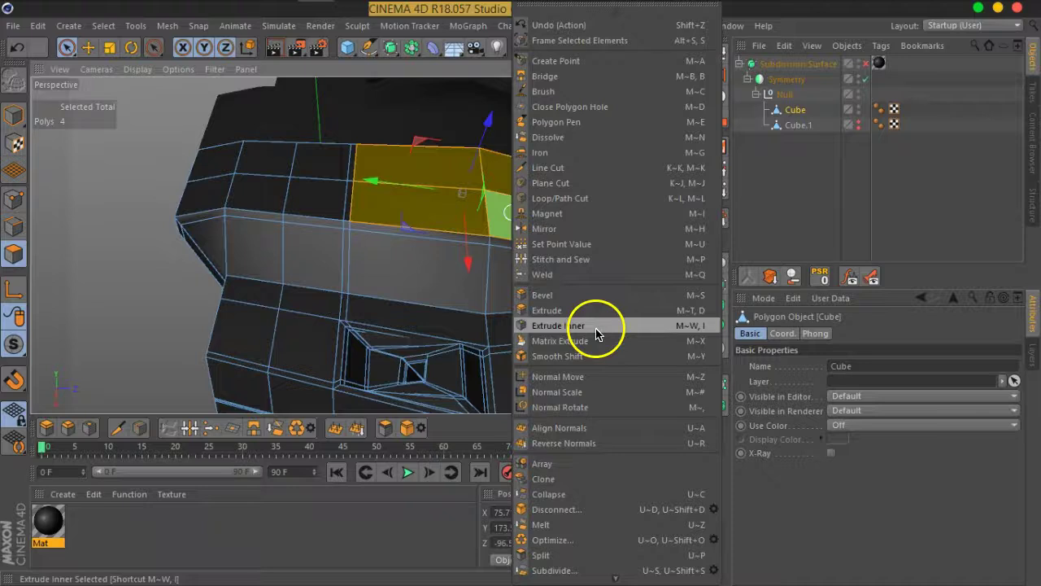
pyautogui.click(593, 325)
pyautogui.scroll(3, 496, 260)
pyautogui.scroll(2, 529, 215)
pyautogui.moveTo(545, 220); pyautogui.dragTo(433, 218)
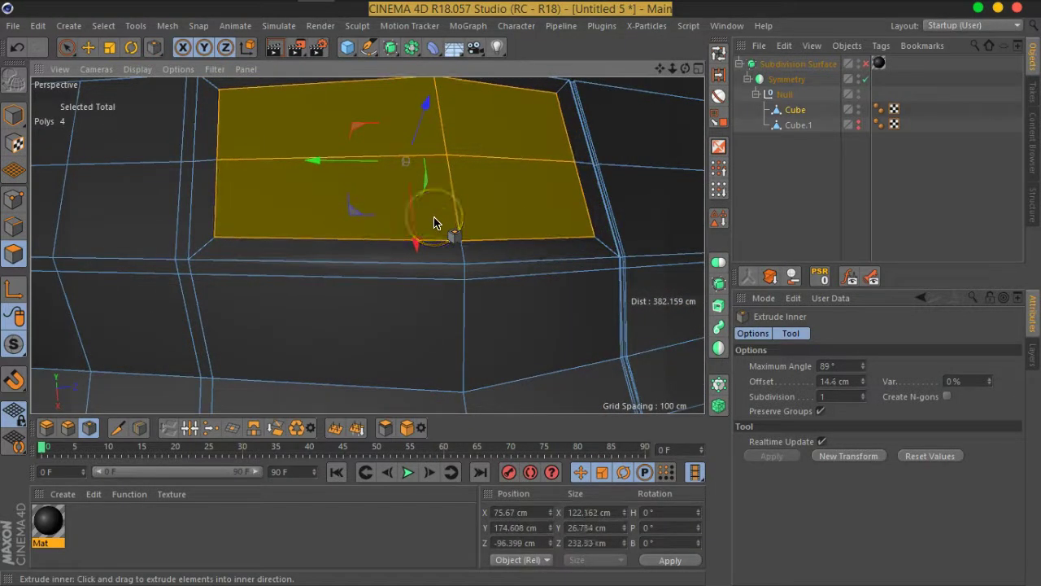
# - Select two edges at the inset's corner and pull them up about 19.9 cm
pyautogui.click(8, 234)
pyautogui.click(67, 47)
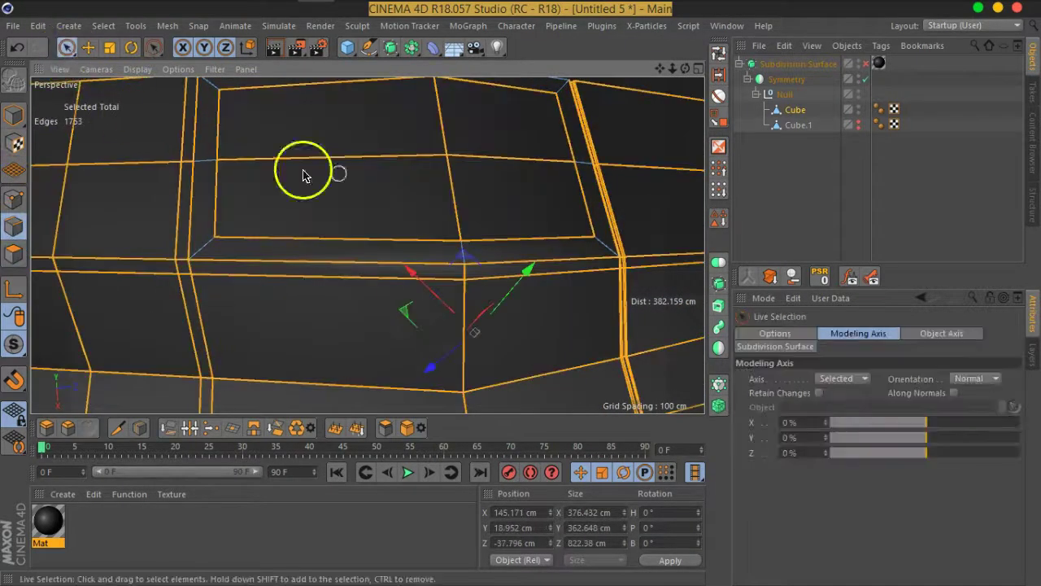
pyautogui.keyDown('alt'); pyautogui.moveTo(302, 168); pyautogui.dragTo(430, 179); pyautogui.keyUp('alt')
pyautogui.click(477, 146)
pyautogui.click(499, 149)
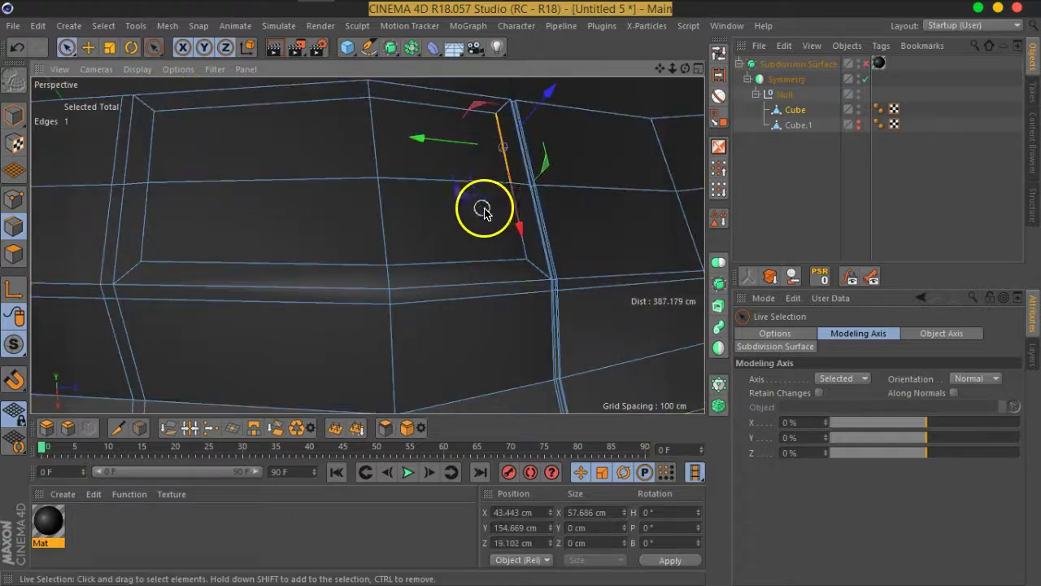
pyautogui.click(515, 239)
pyautogui.moveTo(477, 235)
pyautogui.keyDown('alt'); pyautogui.mouseDown()
pyautogui.moveTo(554, 179)
pyautogui.moveTo(496, 179)
pyautogui.moveTo(513, 258)
pyautogui.moveTo(543, 160)
pyautogui.moveTo(504, 209)
pyautogui.mouseUp(); pyautogui.keyUp('alt')
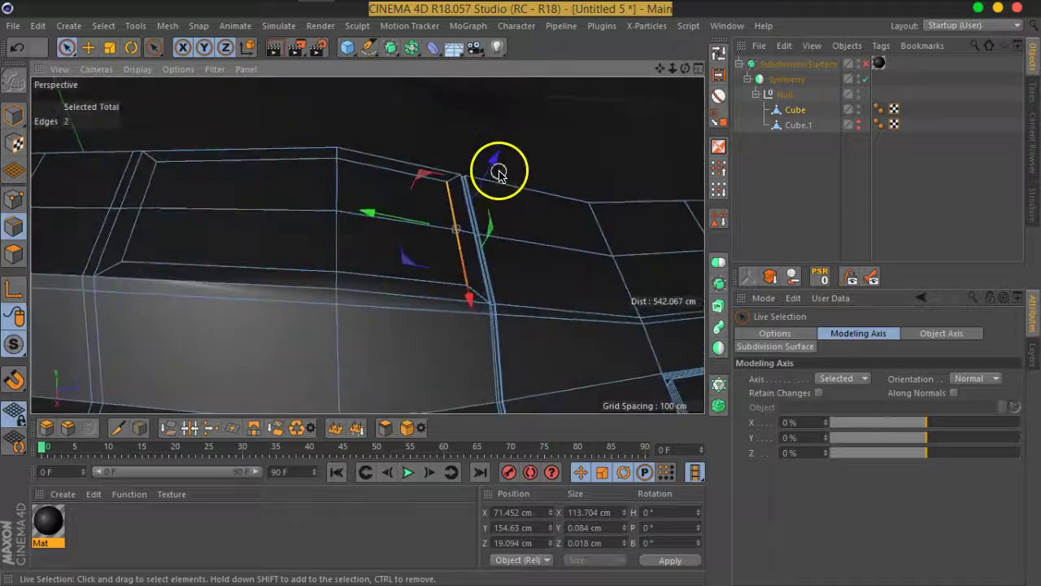
pyautogui.moveTo(495, 164); pyautogui.dragTo(486, 197)
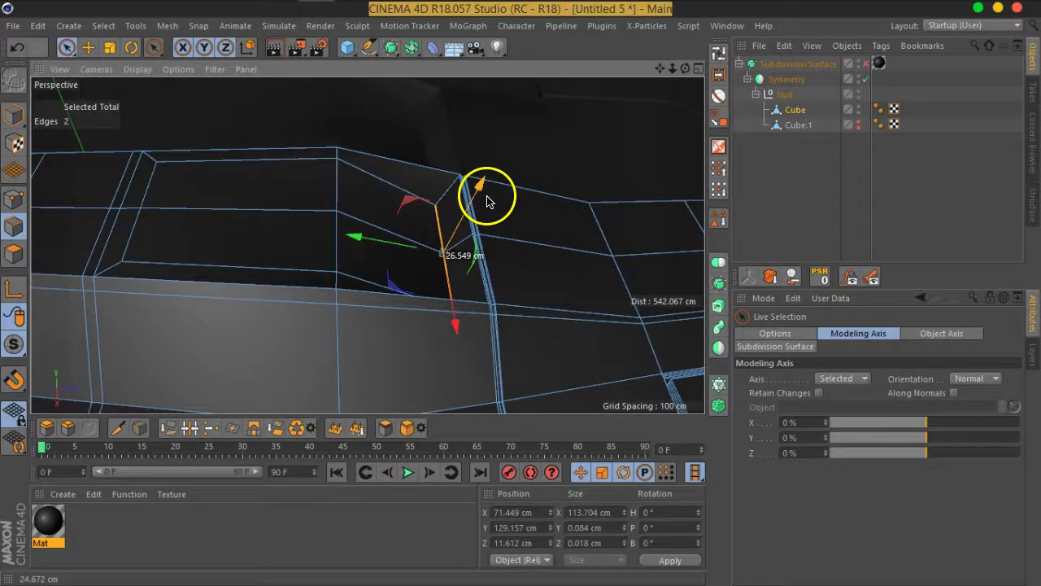
pyautogui.moveTo(575, 258)
pyautogui.keyDown('alt'); pyautogui.mouseDown()
pyautogui.moveTo(521, 217)
pyautogui.moveTo(496, 228)
pyautogui.mouseUp(); pyautogui.keyUp('alt')
pyautogui.click(980, 381)
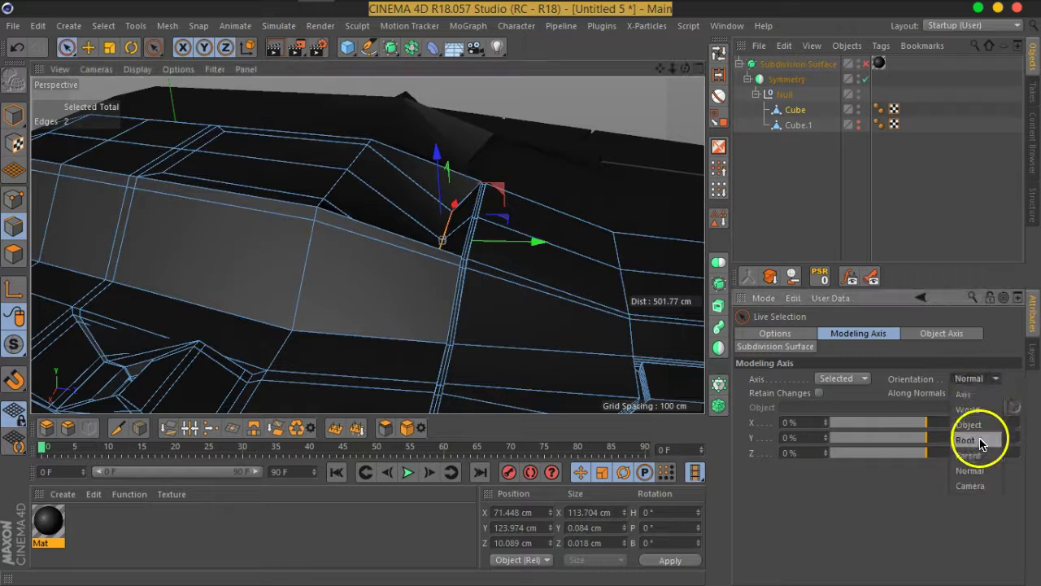
# - Re-enable Subdivision Surface smoothing, deselect everything and zoom out to view the raised ridge
pyautogui.moveTo(399, 239)
pyautogui.keyDown('alt'); pyautogui.mouseDown()
pyautogui.moveTo(453, 295)
pyautogui.moveTo(553, 293)
pyautogui.moveTo(606, 273)
pyautogui.moveTo(383, 269)
pyautogui.mouseUp(); pyautogui.keyUp('alt')
pyautogui.click(866, 68)
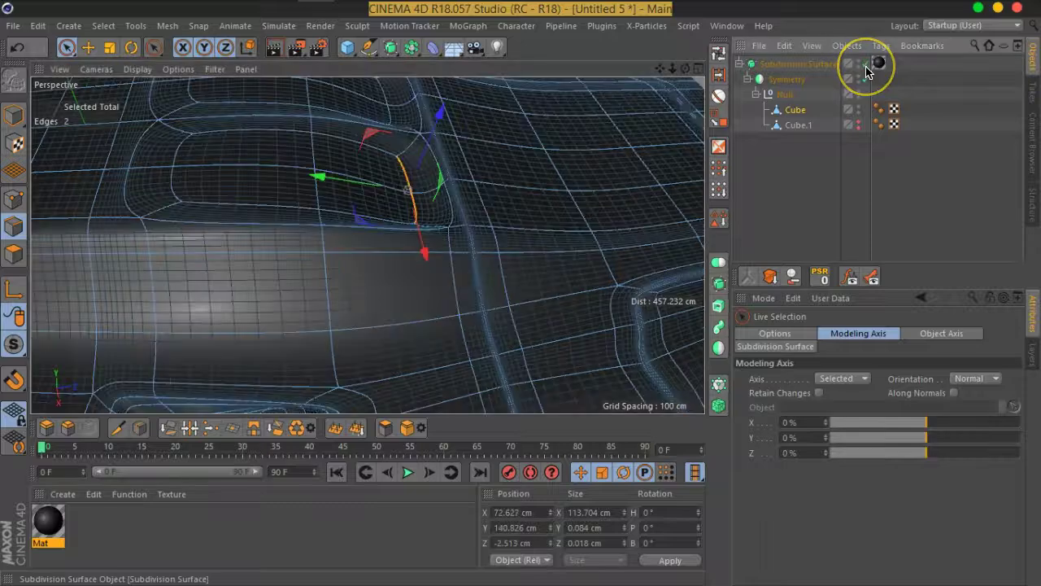
pyautogui.moveTo(407, 221)
pyautogui.keyDown('alt'); pyautogui.mouseDown()
pyautogui.moveTo(214, 186)
pyautogui.moveTo(190, 155)
pyautogui.moveTo(420, 216)
pyautogui.moveTo(493, 133)
pyautogui.moveTo(518, 225)
pyautogui.moveTo(468, 239)
pyautogui.mouseUp(); pyautogui.keyUp('alt')
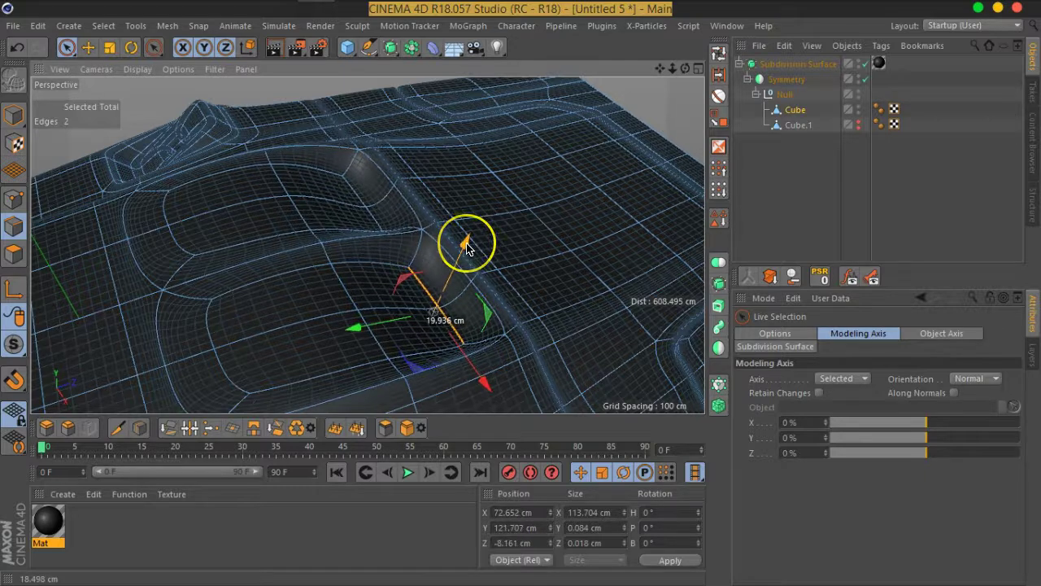
pyautogui.moveTo(345, 271)
pyautogui.keyDown('alt'); pyautogui.mouseDown()
pyautogui.moveTo(153, 251)
pyautogui.moveTo(135, 219)
pyautogui.moveTo(190, 209)
pyautogui.moveTo(126, 201)
pyautogui.moveTo(190, 219)
pyautogui.moveTo(739, 223)
pyautogui.mouseUp(); pyautogui.keyUp('alt')
pyautogui.hotkey('ctrl', 'r')
pyautogui.scroll(-5, 461, 272)
pyautogui.moveTo(465, 279)
pyautogui.keyDown('alt'); pyautogui.mouseDown()
pyautogui.moveTo(442, 302)
pyautogui.moveTo(279, 314)
pyautogui.moveTo(484, 338)
pyautogui.mouseUp(); pyautogui.keyUp('alt')
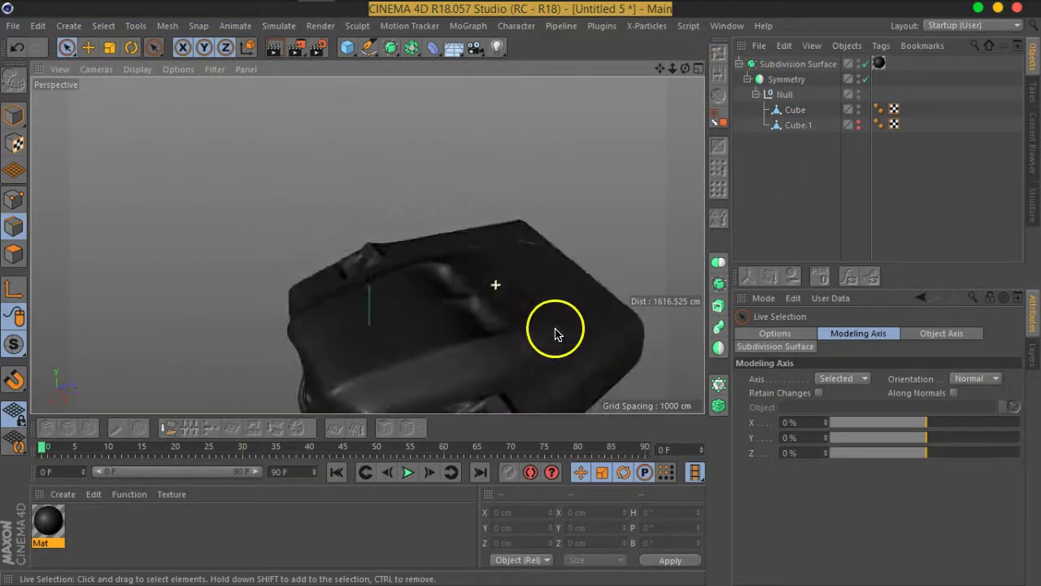
# - Select the Cube and disable its Subdivision Surface to reveal the low-poly cage
pyautogui.scroll(3, 520, 321)
pyautogui.scroll(3, 475, 305)
pyautogui.scroll(3, 458, 305)
pyautogui.scroll(2, 458, 305)
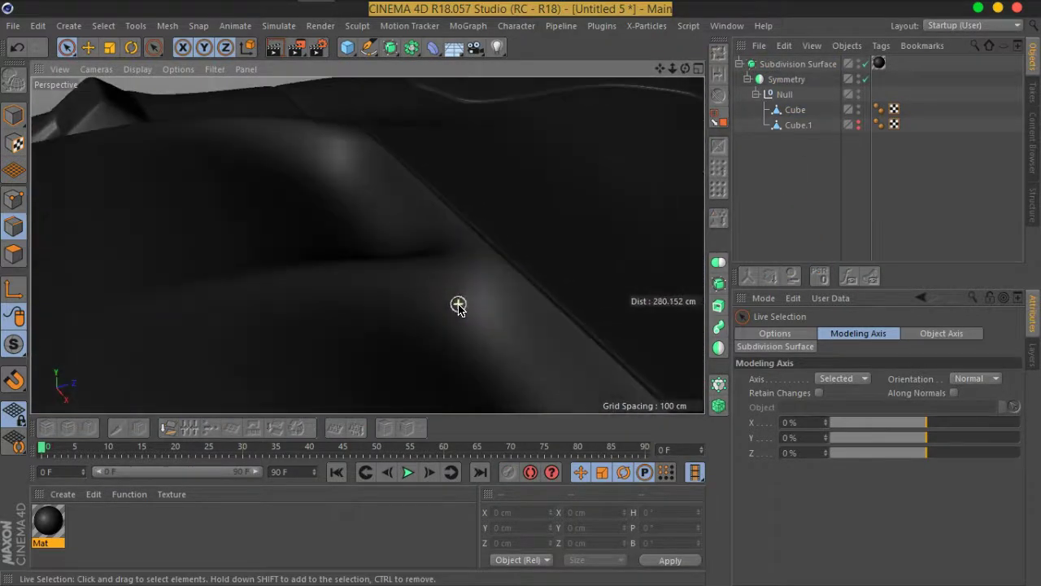
pyautogui.click(796, 109)
pyautogui.click(797, 124)
pyautogui.click(796, 109)
pyautogui.click(864, 63)
# - In Polygon mode, select the single polygon at the inset's corner
pyautogui.moveTo(442, 298)
pyautogui.keyDown('alt'); pyautogui.mouseDown()
pyautogui.moveTo(395, 288)
pyautogui.moveTo(547, 322)
pyautogui.moveTo(273, 327)
pyautogui.mouseUp(); pyautogui.keyUp('alt')
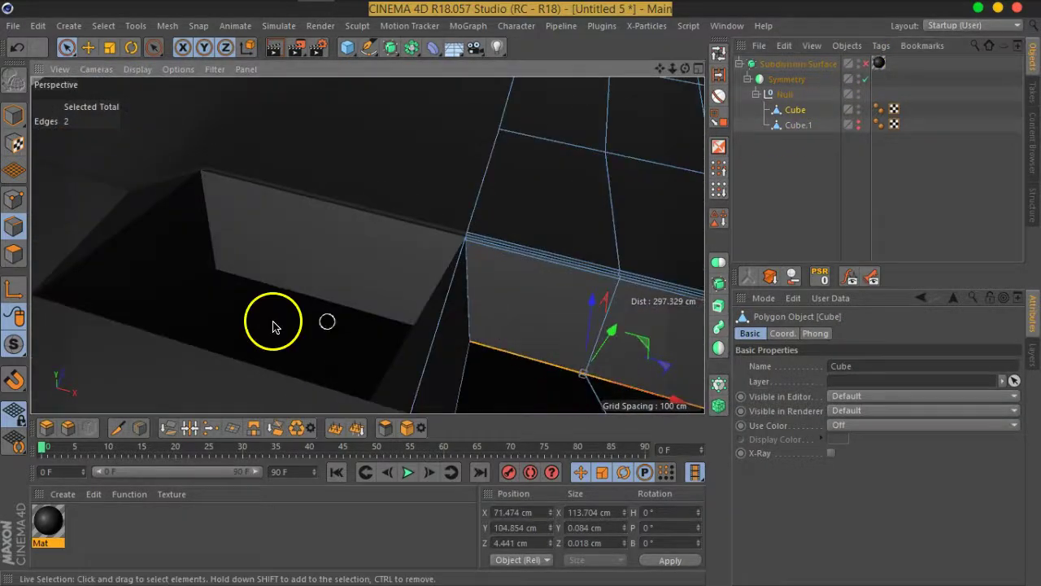
pyautogui.click(13, 254)
pyautogui.keyDown('alt'); pyautogui.moveTo(477, 318); pyautogui.dragTo(417, 290); pyautogui.keyUp('alt')
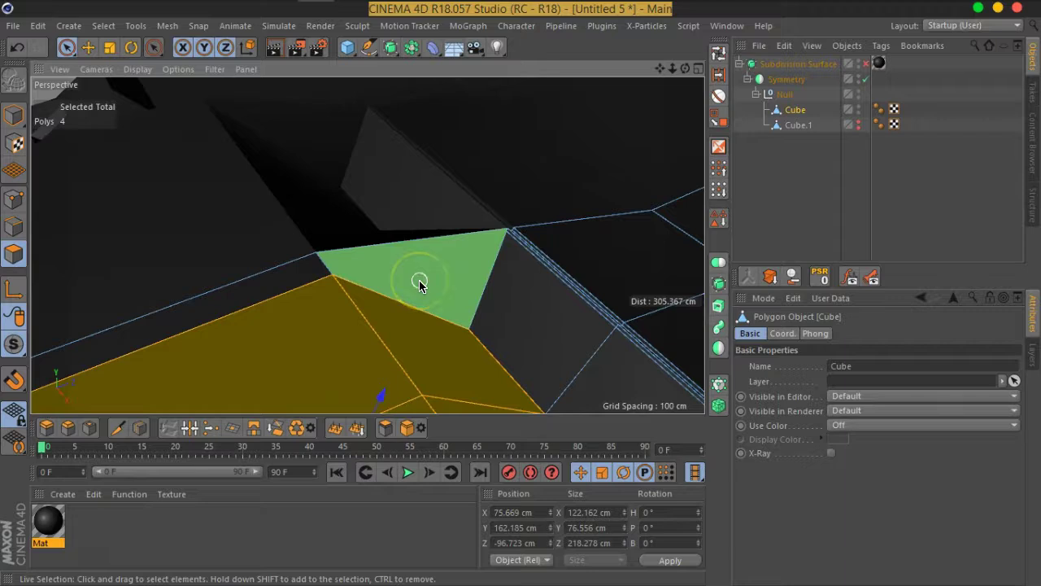
pyautogui.click(419, 283)
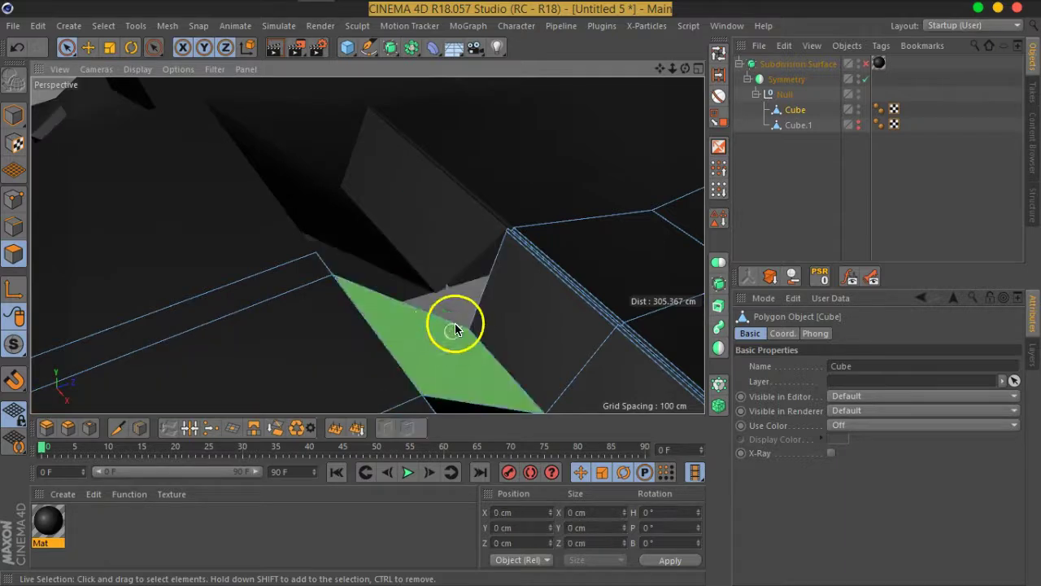
pyautogui.moveTo(442, 330)
pyautogui.keyDown('alt'); pyautogui.mouseDown()
pyautogui.moveTo(514, 374)
pyautogui.moveTo(365, 399)
pyautogui.moveTo(233, 349)
pyautogui.moveTo(236, 294)
pyautogui.moveTo(372, 272)
pyautogui.moveTo(412, 318)
pyautogui.mouseUp(); pyautogui.keyUp('alt')
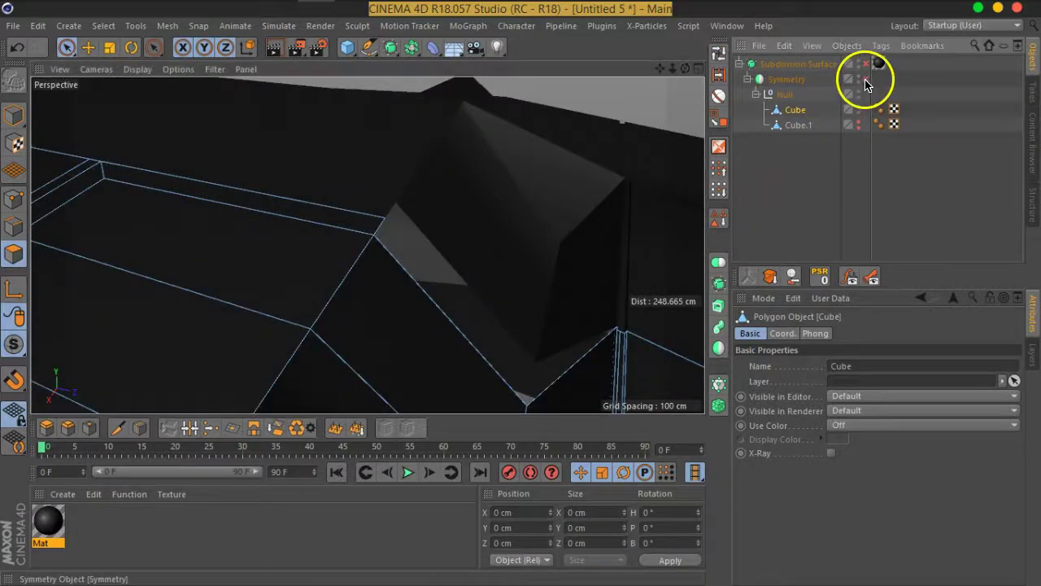
# - Turn off subdivision and symmetry, then select a polygon beside the mirror seam
pyautogui.click(865, 79)
pyautogui.click(866, 63)
pyautogui.moveTo(430, 244)
pyautogui.keyDown('alt'); pyautogui.mouseDown()
pyautogui.moveTo(488, 279)
pyautogui.moveTo(355, 291)
pyautogui.moveTo(186, 263)
pyautogui.moveTo(181, 301)
pyautogui.moveTo(299, 278)
pyautogui.moveTo(383, 233)
pyautogui.moveTo(220, 203)
pyautogui.moveTo(448, 233)
pyautogui.moveTo(372, 267)
pyautogui.mouseUp(); pyautogui.keyUp('alt')
pyautogui.click(372, 267)
pyautogui.hotkey('ctrl', 'z')
pyautogui.click(372, 263)
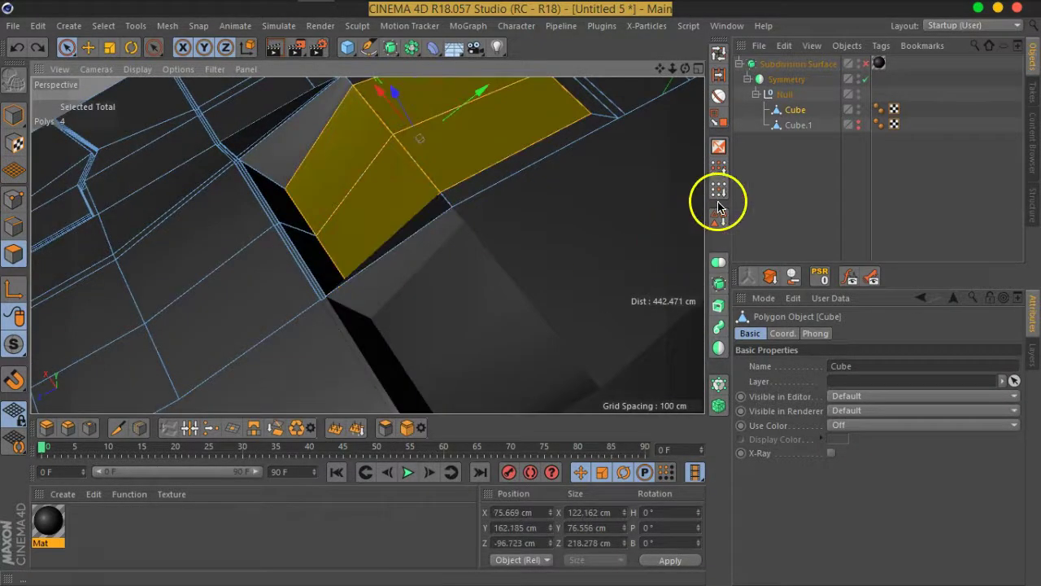
# - Inspect the box edge seam closely with symmetry off, then switch symmetry back on
pyautogui.click(832, 146)
pyautogui.click(865, 79)
pyautogui.moveTo(407, 287)
pyautogui.keyDown('alt'); pyautogui.mouseDown()
pyautogui.moveTo(271, 214)
pyautogui.moveTo(357, 157)
pyautogui.moveTo(507, 163)
pyautogui.moveTo(584, 232)
pyautogui.moveTo(649, 240)
pyautogui.moveTo(537, 288)
pyautogui.moveTo(558, 285)
pyautogui.mouseUp(); pyautogui.keyUp('alt')
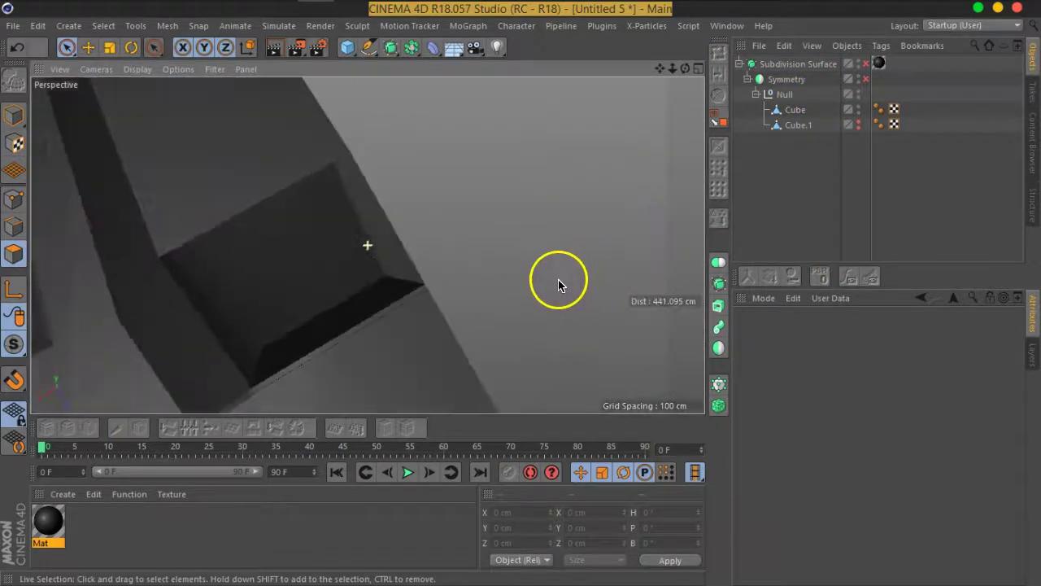
pyautogui.moveTo(492, 295)
pyautogui.keyDown('alt'); pyautogui.mouseDown()
pyautogui.moveTo(600, 225)
pyautogui.moveTo(561, 298)
pyautogui.moveTo(331, 236)
pyautogui.mouseUp(); pyautogui.keyUp('alt')
pyautogui.moveTo(330, 236)
pyautogui.keyDown('alt'); pyautogui.mouseDown(button='right')
pyautogui.moveTo(353, 298)
pyautogui.moveTo(380, 305)
pyautogui.mouseUp(button='right'); pyautogui.keyUp('alt')
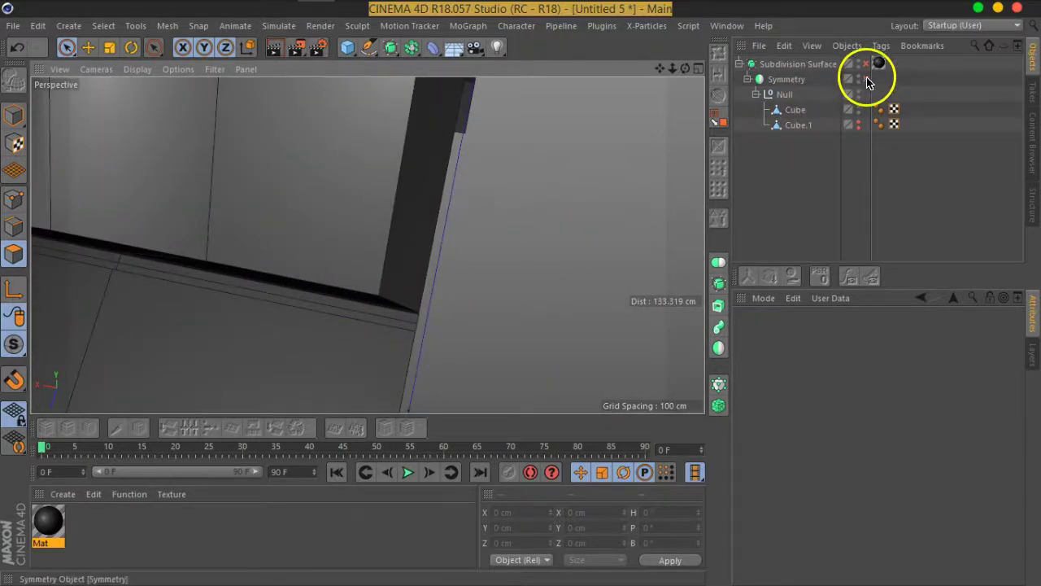
pyautogui.click(864, 79)
pyautogui.scroll(-3, 426, 265)
pyautogui.moveTo(425, 268)
pyautogui.keyDown('alt'); pyautogui.mouseDown()
pyautogui.moveTo(407, 232)
pyautogui.moveTo(646, 193)
pyautogui.moveTo(676, 217)
pyautogui.moveTo(669, 279)
pyautogui.moveTo(510, 271)
pyautogui.moveTo(414, 304)
pyautogui.moveTo(532, 269)
pyautogui.moveTo(359, 253)
pyautogui.mouseUp(); pyautogui.keyUp('alt')
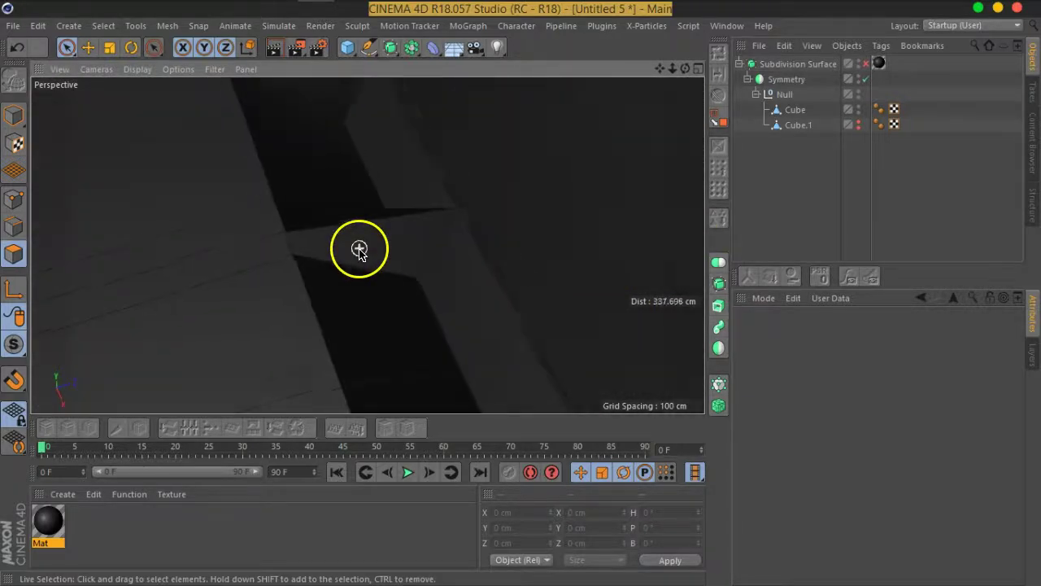
pyautogui.scroll(-4, 360, 253)
pyautogui.moveTo(355, 328)
pyautogui.keyDown('alt'); pyautogui.mouseDown()
pyautogui.moveTo(331, 267)
pyautogui.moveTo(372, 284)
pyautogui.moveTo(683, 193)
pyautogui.mouseUp(); pyautogui.keyUp('alt')
pyautogui.scroll(3, 331, 262)
# - In Edge mode, move the inset corner's vertical edge and scale it to about 79%
pyautogui.click(788, 119)
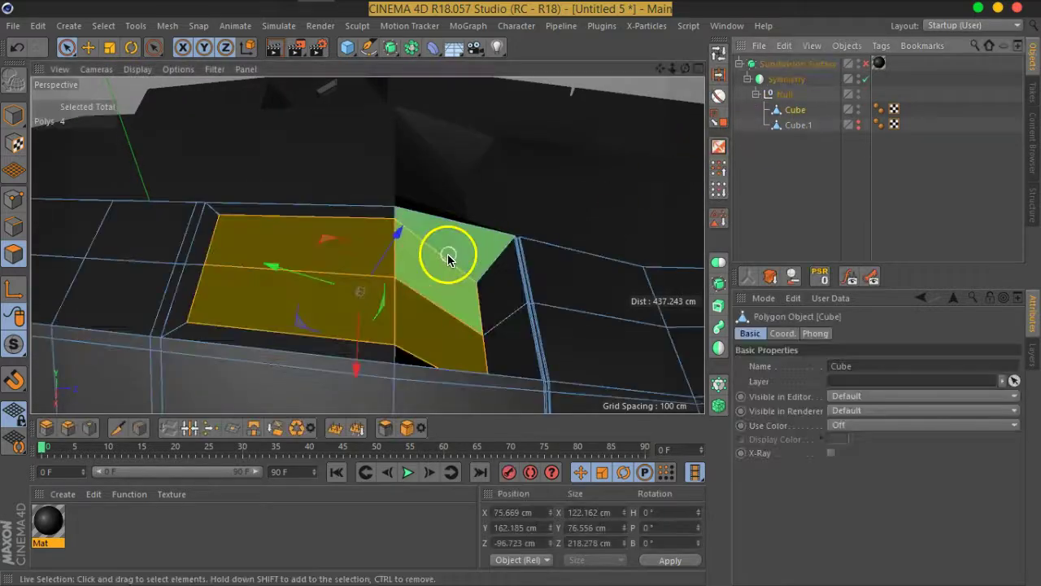
pyautogui.click(15, 228)
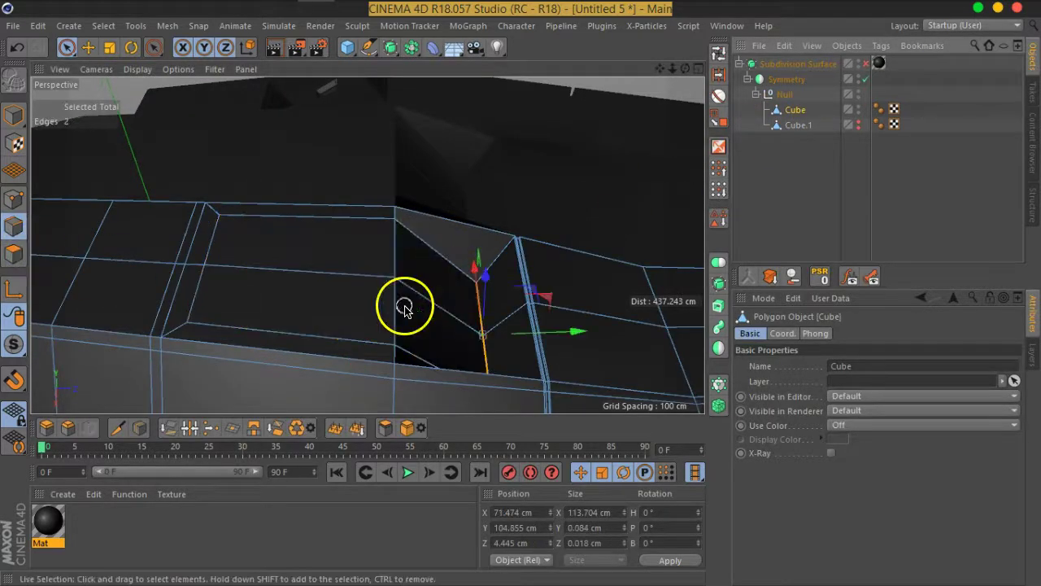
pyautogui.click(400, 268)
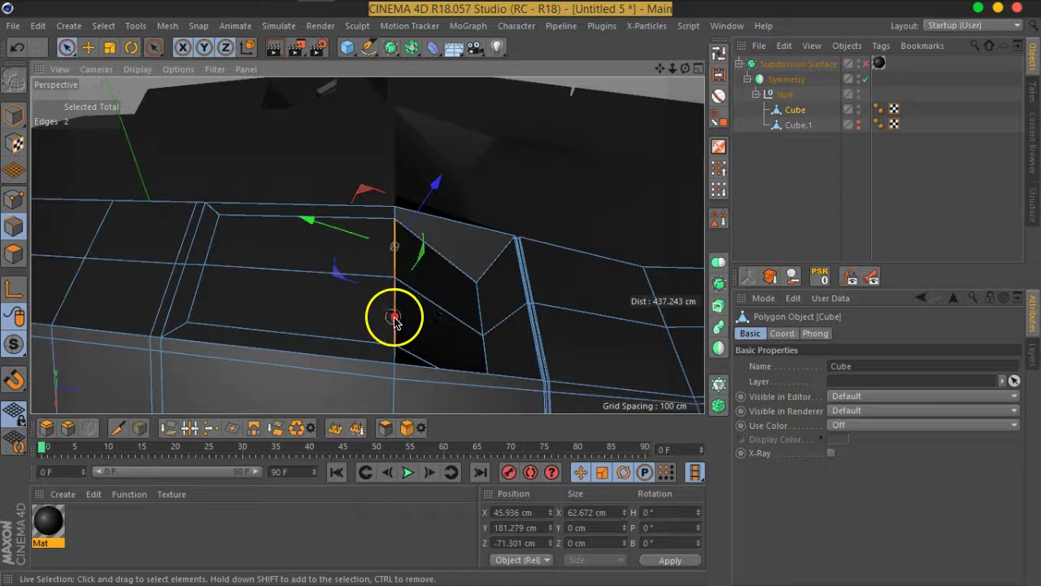
pyautogui.moveTo(343, 322)
pyautogui.keyDown('alt'); pyautogui.mouseDown()
pyautogui.moveTo(432, 228)
pyautogui.moveTo(422, 253)
pyautogui.mouseUp(); pyautogui.keyUp('alt')
pyautogui.moveTo(335, 280)
pyautogui.keyDown('alt'); pyautogui.mouseDown()
pyautogui.moveTo(564, 356)
pyautogui.moveTo(539, 365)
pyautogui.mouseUp(); pyautogui.keyUp('alt')
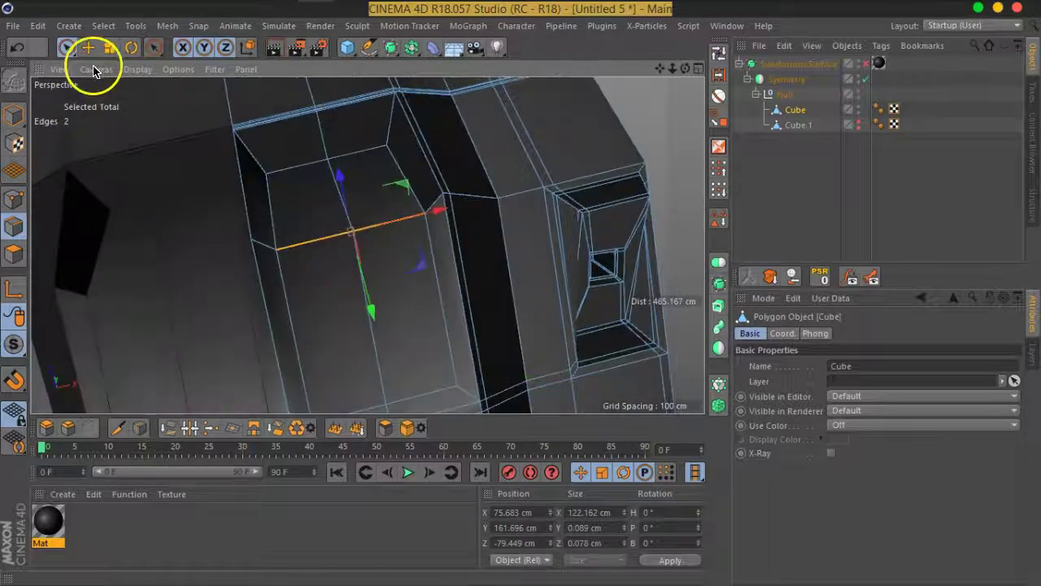
pyautogui.press('t')
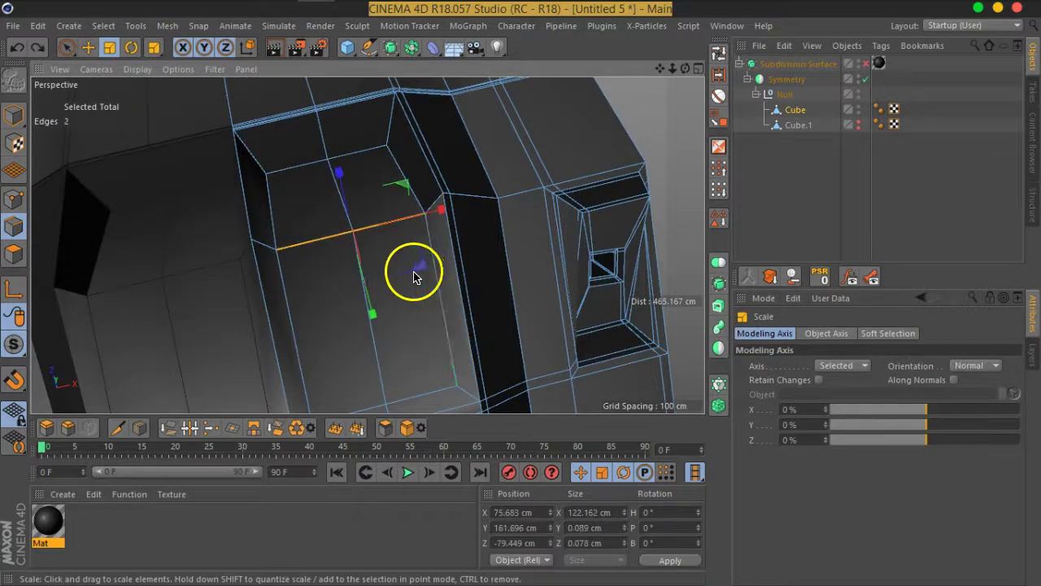
pyautogui.moveTo(430, 218); pyautogui.dragTo(413, 222)
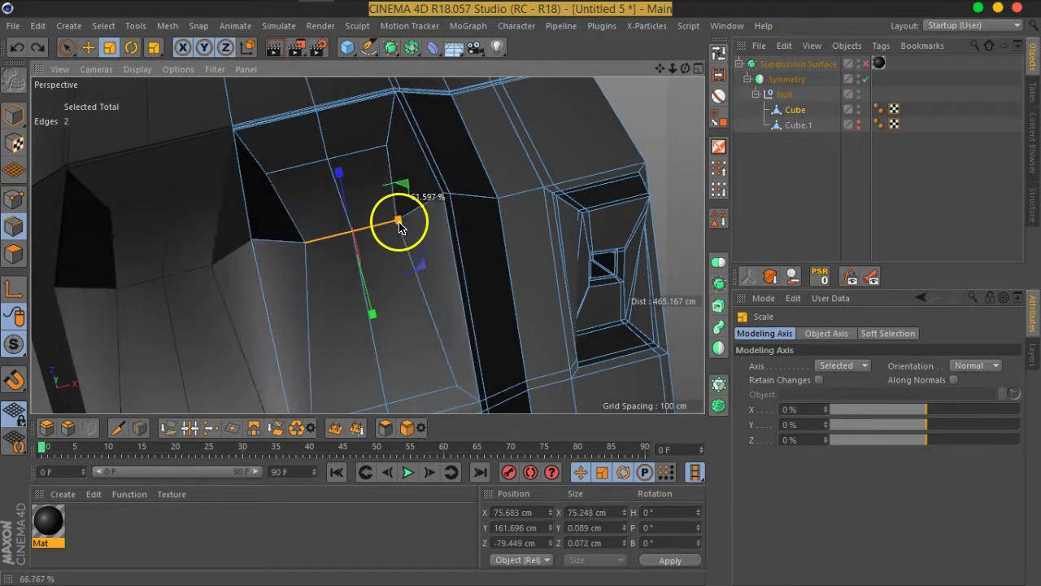
# - Select the recess's top edge plus its left neighbour and scale them to about 49%
pyautogui.moveTo(399, 257)
pyautogui.keyDown('alt'); pyautogui.mouseDown()
pyautogui.moveTo(251, 244)
pyautogui.moveTo(105, 187)
pyautogui.mouseUp(); pyautogui.keyUp('alt')
pyautogui.moveTo(413, 273)
pyautogui.keyDown('alt'); pyautogui.mouseDown()
pyautogui.moveTo(347, 260)
pyautogui.moveTo(249, 204)
pyautogui.moveTo(263, 181)
pyautogui.moveTo(360, 168)
pyautogui.mouseUp(); pyautogui.keyUp('alt')
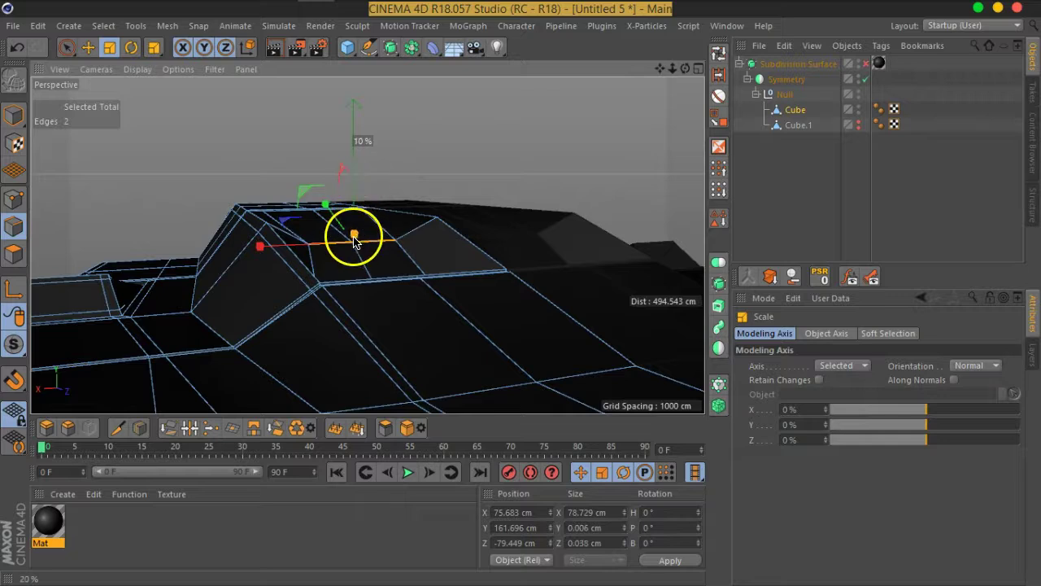
pyautogui.moveTo(354, 248)
pyautogui.keyDown('alt'); pyautogui.mouseDown()
pyautogui.moveTo(400, 241)
pyautogui.moveTo(337, 247)
pyautogui.moveTo(347, 318)
pyautogui.moveTo(391, 348)
pyautogui.moveTo(279, 353)
pyautogui.moveTo(396, 395)
pyautogui.moveTo(551, 355)
pyautogui.moveTo(566, 365)
pyautogui.mouseUp(); pyautogui.keyUp('alt')
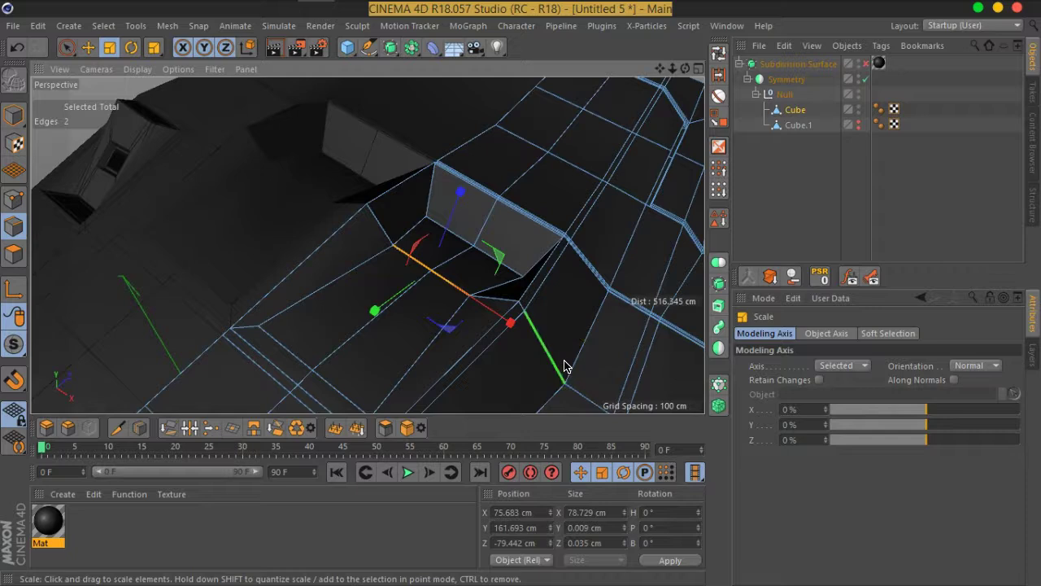
pyautogui.click(475, 252)
pyautogui.keyDown('alt'); pyautogui.moveTo(446, 235); pyautogui.dragTo(404, 290); pyautogui.keyUp('alt')
pyautogui.keyDown('alt'); pyautogui.moveTo(404, 291); pyautogui.dragTo(483, 349, button='right'); pyautogui.keyUp('alt')
pyautogui.keyDown('alt'); pyautogui.moveTo(366, 174); pyautogui.dragTo(396, 193); pyautogui.keyUp('alt')
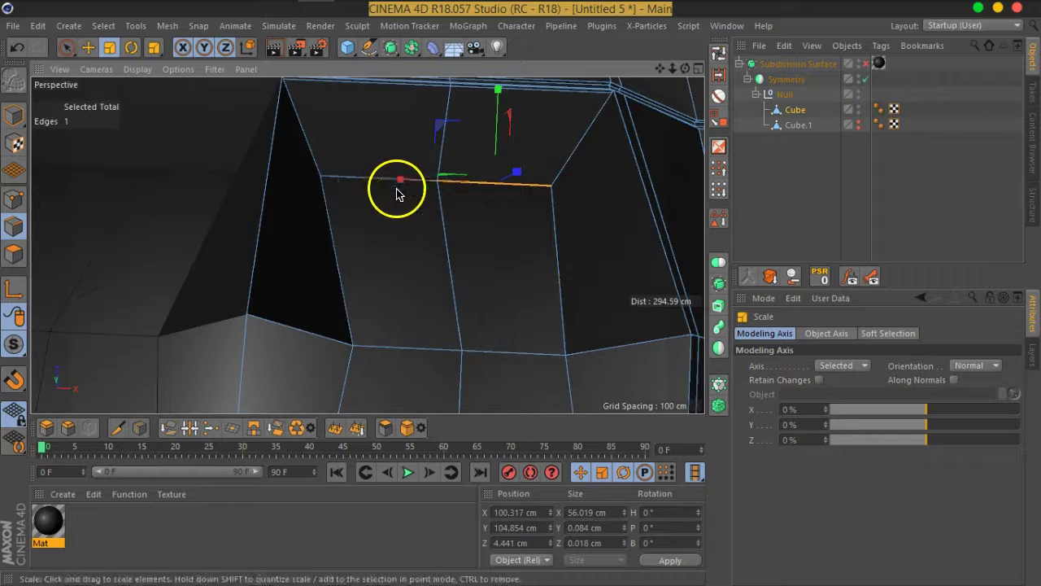
pyautogui.keyDown('shift'); pyautogui.click(376, 181); pyautogui.keyUp('shift')
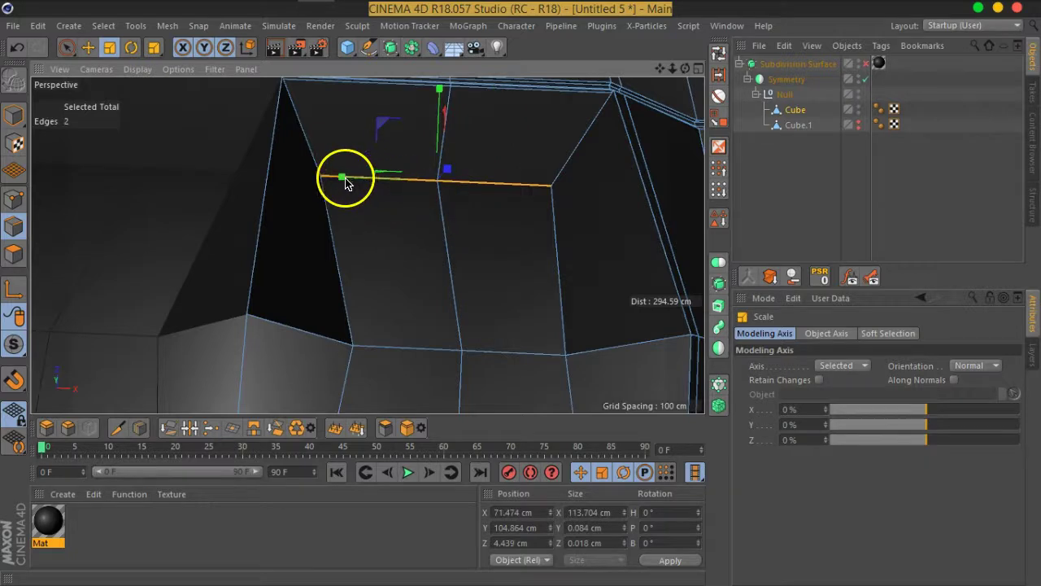
pyautogui.moveTo(347, 184)
pyautogui.mouseDown()
pyautogui.moveTo(371, 177)
pyautogui.moveTo(392, 187)
pyautogui.mouseUp()
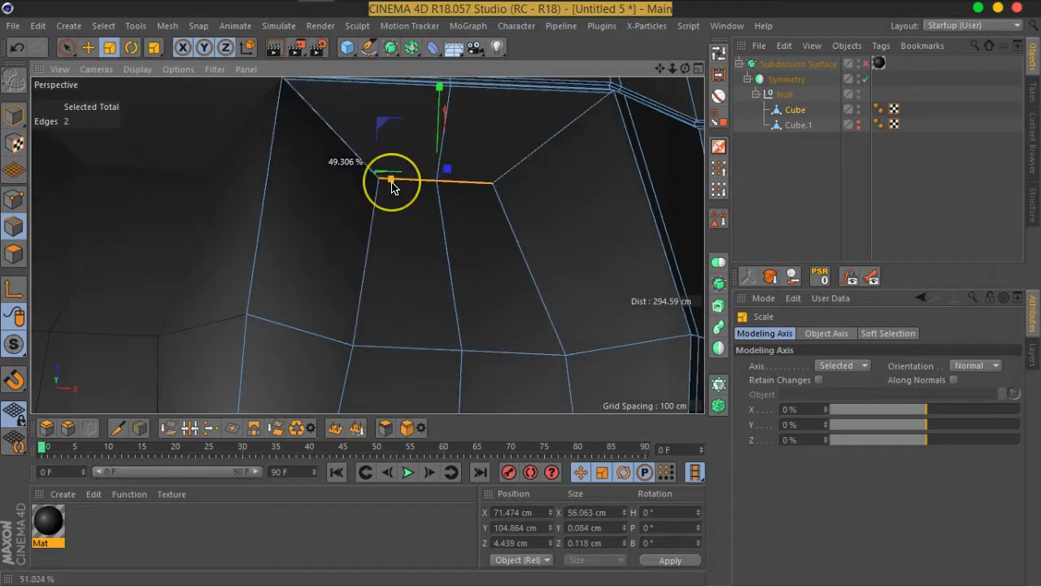
pyautogui.moveTo(495, 256)
pyautogui.keyDown('alt'); pyautogui.mouseDown()
pyautogui.moveTo(214, 163)
pyautogui.moveTo(521, 241)
pyautogui.moveTo(432, 298)
pyautogui.moveTo(314, 288)
pyautogui.moveTo(395, 279)
pyautogui.mouseUp(); pyautogui.keyUp('alt')
# - Preview the narrowed edges with subdivision on, then turn subdivision back off on the Cube
pyautogui.click(777, 202)
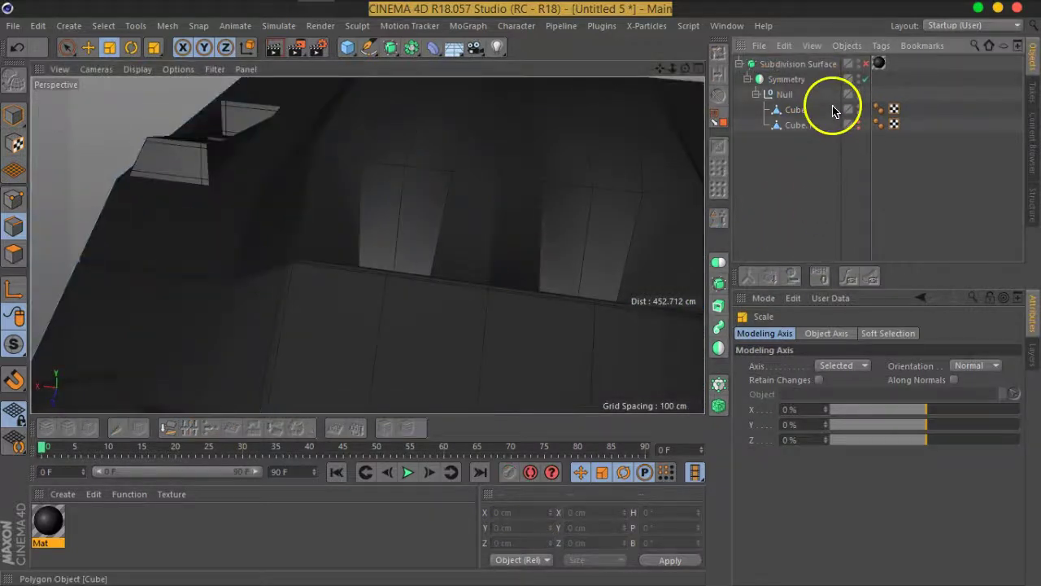
pyautogui.click(862, 65)
pyautogui.scroll(-5, 597, 242)
pyautogui.moveTo(593, 244)
pyautogui.keyDown('alt'); pyautogui.mouseDown()
pyautogui.moveTo(571, 262)
pyautogui.moveTo(590, 214)
pyautogui.moveTo(490, 242)
pyautogui.moveTo(500, 304)
pyautogui.moveTo(463, 257)
pyautogui.moveTo(356, 284)
pyautogui.moveTo(302, 255)
pyautogui.moveTo(477, 269)
pyautogui.moveTo(400, 329)
pyautogui.mouseUp(); pyautogui.keyUp('alt')
pyautogui.scroll(5, 463, 257)
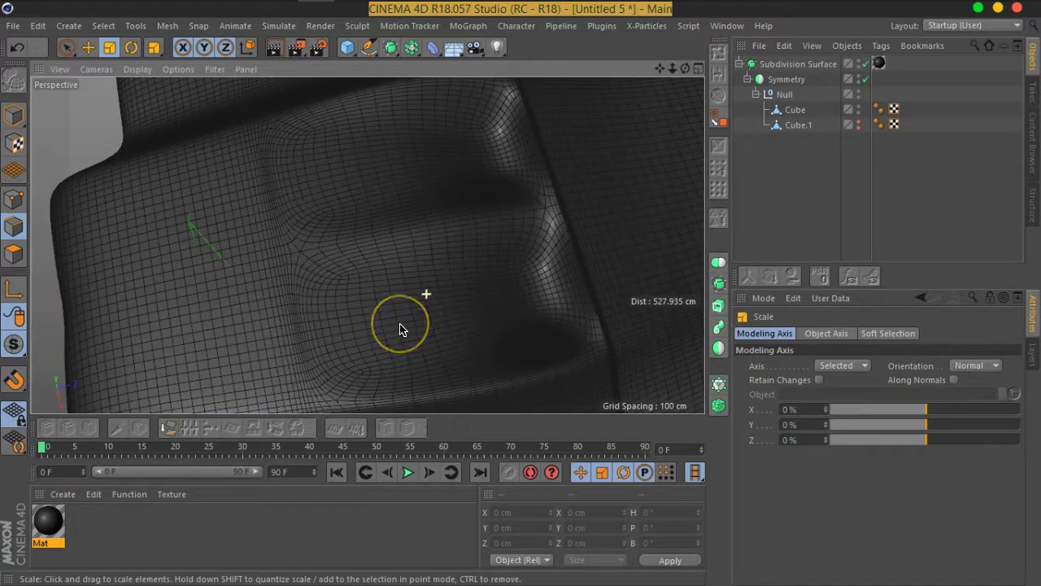
pyautogui.click(797, 108)
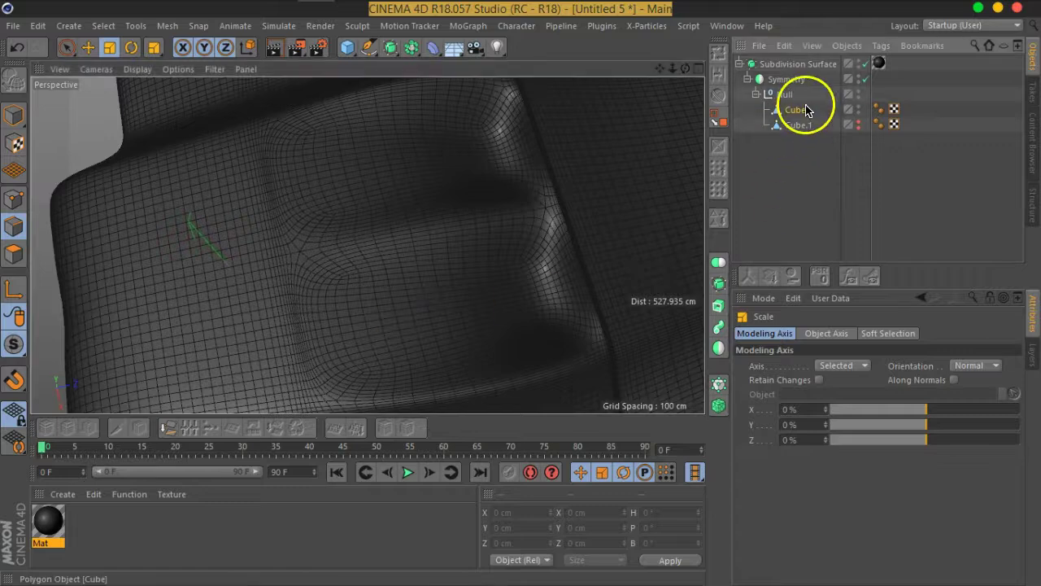
pyautogui.click(866, 64)
pyautogui.moveTo(435, 284)
pyautogui.keyDown('alt'); pyautogui.mouseDown()
pyautogui.moveTo(442, 271)
pyautogui.moveTo(273, 179)
pyautogui.moveTo(442, 216)
pyautogui.mouseUp(); pyautogui.keyUp('alt')
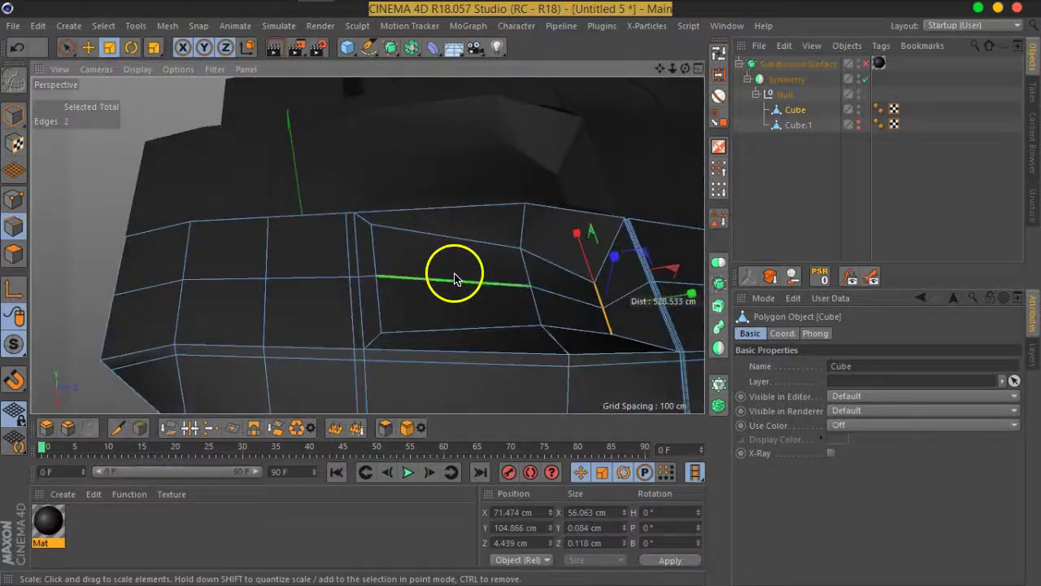
# - With Loop/Path Cut and subdivision previewing, add an edge loop along the recessed panel
pyautogui.rightClick(455, 274)
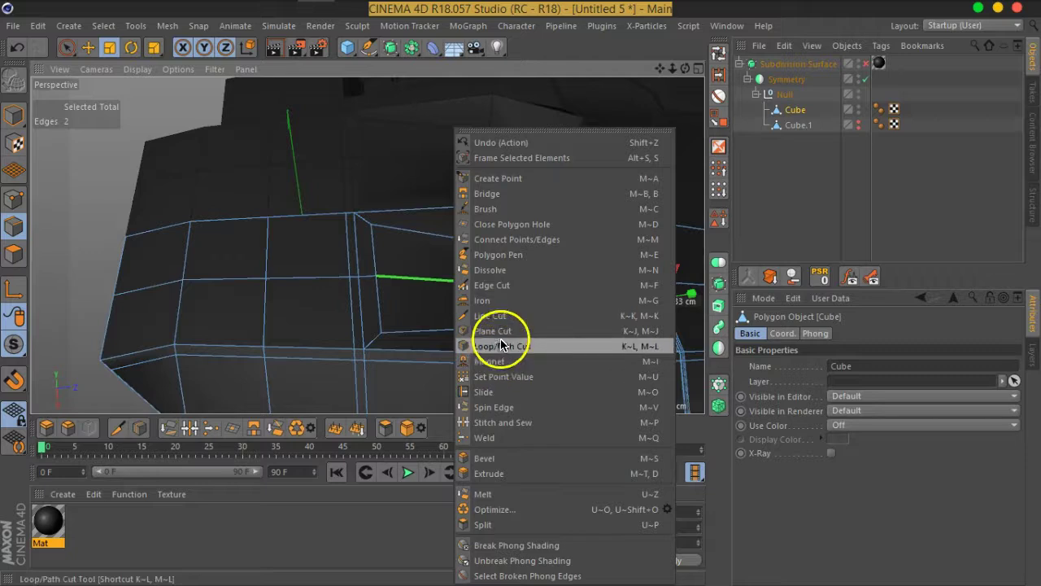
pyautogui.click(502, 345)
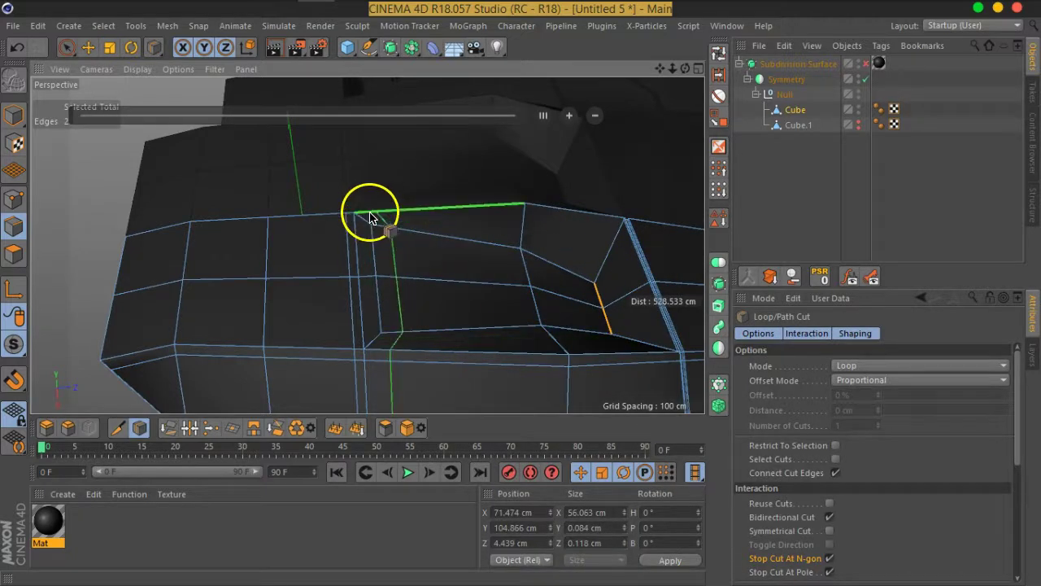
pyautogui.scroll(3, 385, 231)
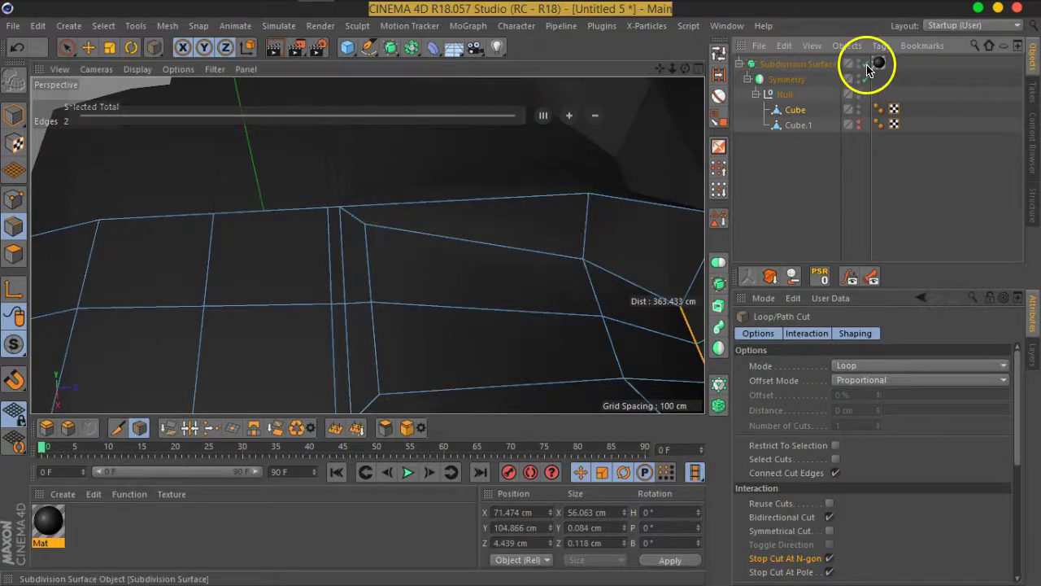
pyautogui.click(865, 64)
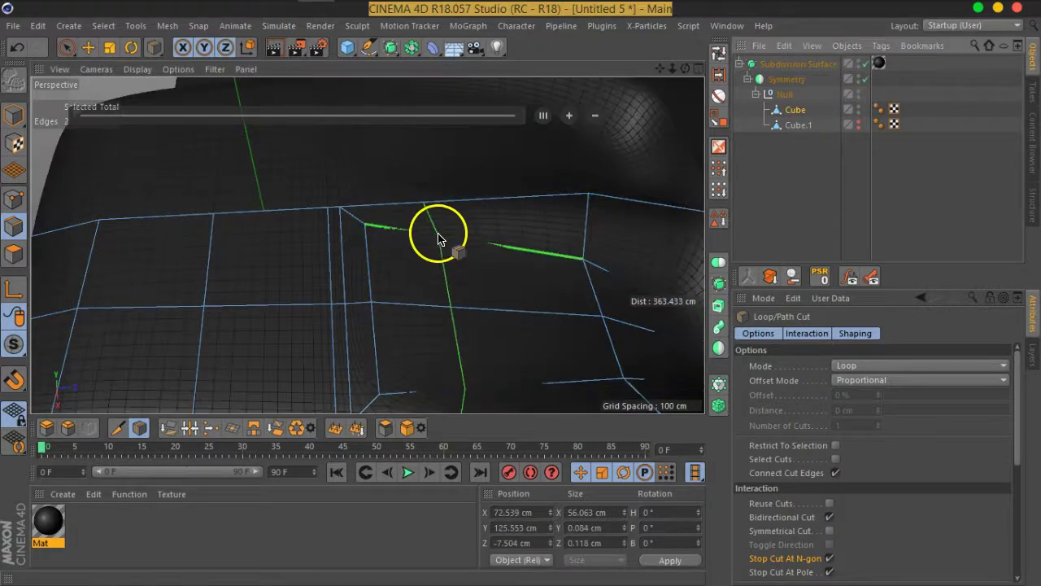
pyautogui.click(584, 253)
pyautogui.moveTo(537, 356)
pyautogui.keyDown('alt'); pyautogui.mouseDown()
pyautogui.moveTo(442, 290)
pyautogui.moveTo(516, 302)
pyautogui.moveTo(488, 252)
pyautogui.moveTo(537, 290)
pyautogui.mouseUp(); pyautogui.keyUp('alt')
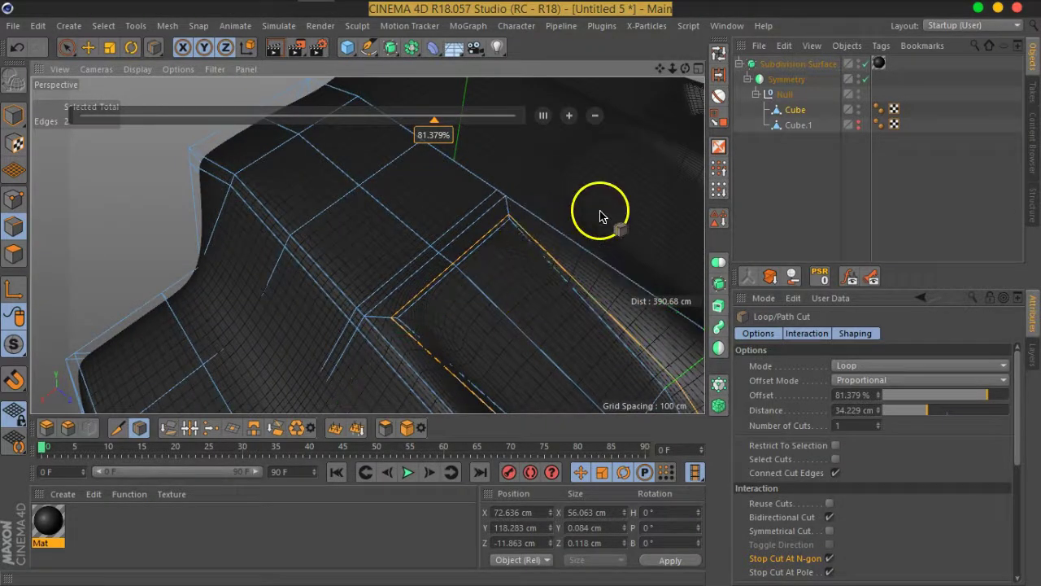
# - Toggle symmetry off and back on, then inspect the smoothed panel corners with nothing selected
pyautogui.click(866, 81)
pyautogui.moveTo(574, 235)
pyautogui.keyDown('alt'); pyautogui.mouseDown()
pyautogui.moveTo(372, 186)
pyautogui.moveTo(545, 232)
pyautogui.mouseUp(); pyautogui.keyUp('alt')
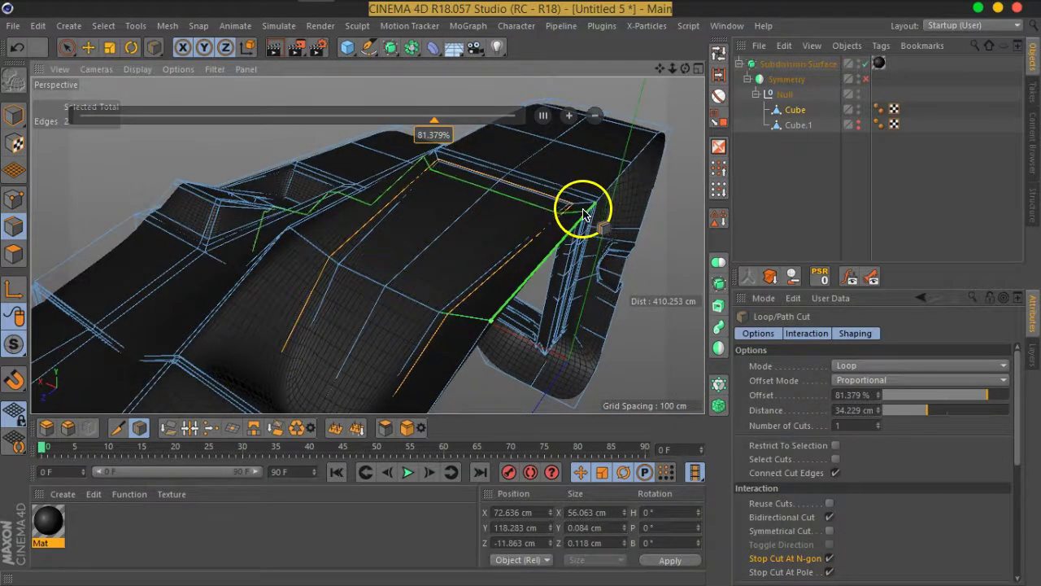
pyautogui.click(865, 79)
pyautogui.moveTo(632, 187)
pyautogui.keyDown('alt'); pyautogui.mouseDown()
pyautogui.moveTo(383, 271)
pyautogui.moveTo(517, 234)
pyautogui.moveTo(525, 341)
pyautogui.moveTo(520, 263)
pyautogui.moveTo(489, 278)
pyautogui.moveTo(521, 272)
pyautogui.mouseUp(); pyautogui.keyUp('alt')
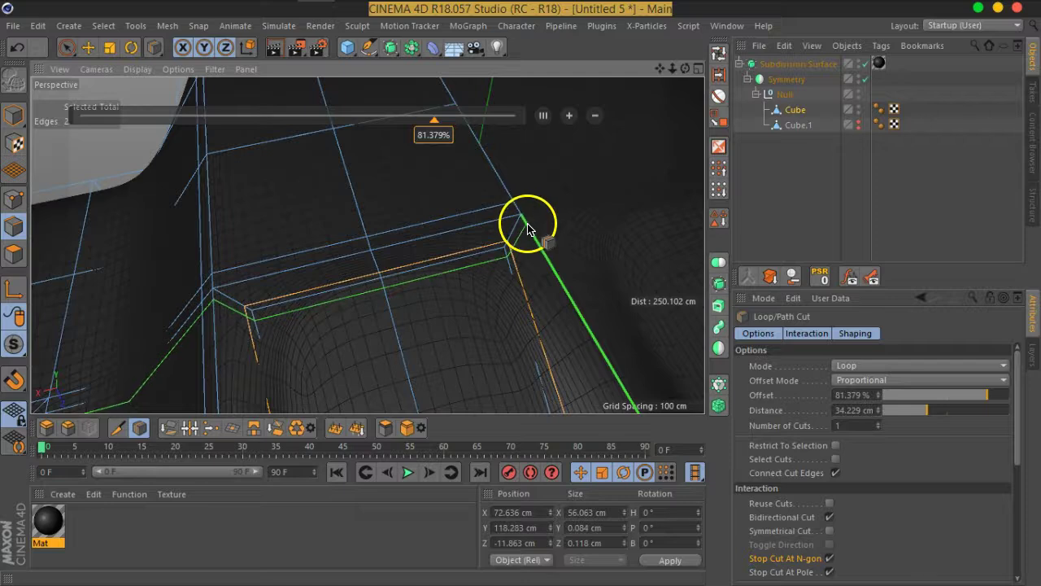
pyautogui.moveTo(528, 236)
pyautogui.keyDown('alt'); pyautogui.mouseDown()
pyautogui.moveTo(530, 274)
pyautogui.moveTo(559, 233)
pyautogui.moveTo(526, 253)
pyautogui.mouseUp(); pyautogui.keyUp('alt')
pyautogui.moveTo(579, 330)
pyautogui.keyDown('alt'); pyautogui.mouseDown()
pyautogui.moveTo(418, 321)
pyautogui.moveTo(318, 260)
pyautogui.moveTo(490, 309)
pyautogui.mouseUp(); pyautogui.keyUp('alt')
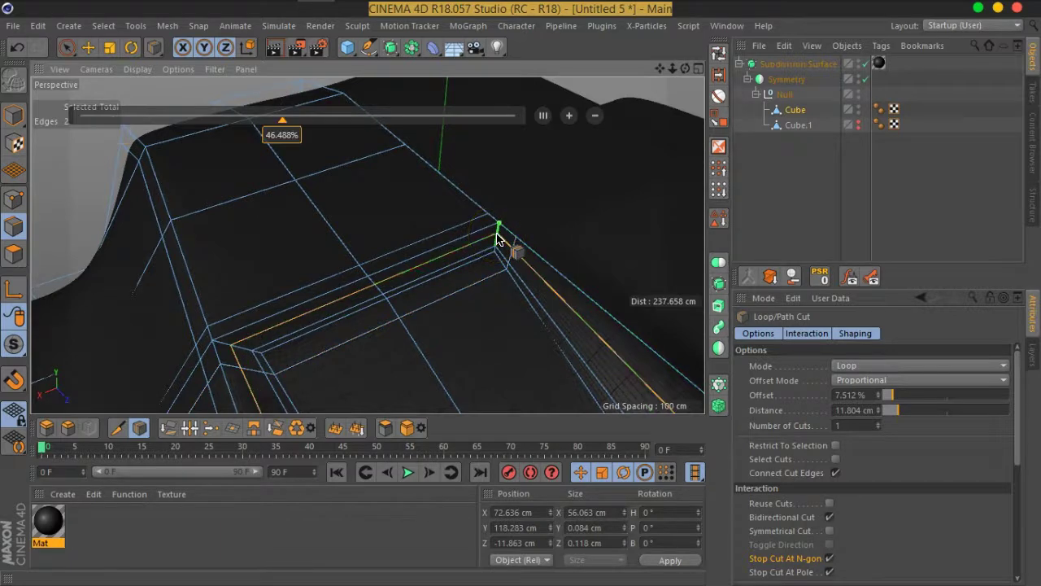
pyautogui.scroll(-3, 397, 291)
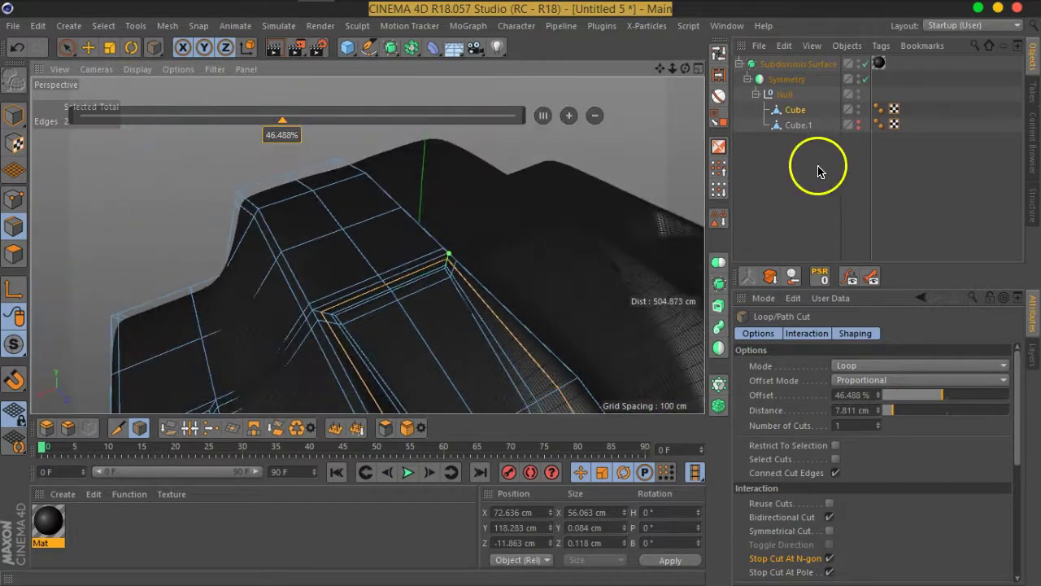
pyautogui.moveTo(572, 326)
pyautogui.keyDown('alt'); pyautogui.mouseDown()
pyautogui.moveTo(534, 251)
pyautogui.moveTo(442, 260)
pyautogui.moveTo(558, 288)
pyautogui.mouseUp(); pyautogui.keyUp('alt')
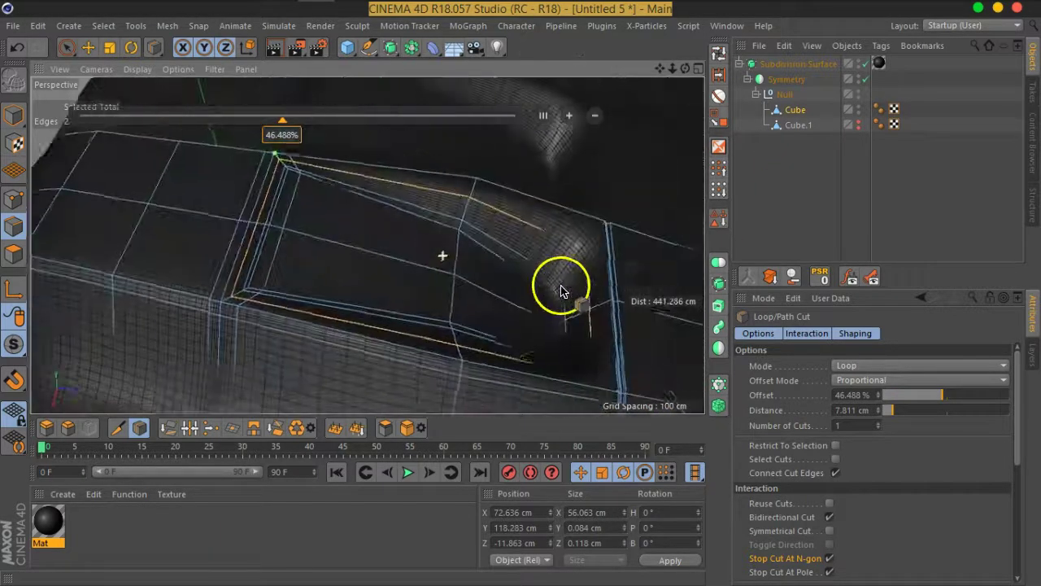
pyautogui.click(803, 177)
pyautogui.scroll(-3, 500, 293)
pyautogui.moveTo(488, 298)
pyautogui.keyDown('alt'); pyautogui.mouseDown()
pyautogui.moveTo(203, 229)
pyautogui.moveTo(597, 247)
pyautogui.moveTo(546, 288)
pyautogui.moveTo(636, 274)
pyautogui.moveTo(530, 244)
pyautogui.moveTo(342, 295)
pyautogui.moveTo(379, 225)
pyautogui.moveTo(485, 277)
pyautogui.moveTo(529, 227)
pyautogui.moveTo(481, 261)
pyautogui.moveTo(398, 255)
pyautogui.mouseUp(); pyautogui.keyUp('alt')
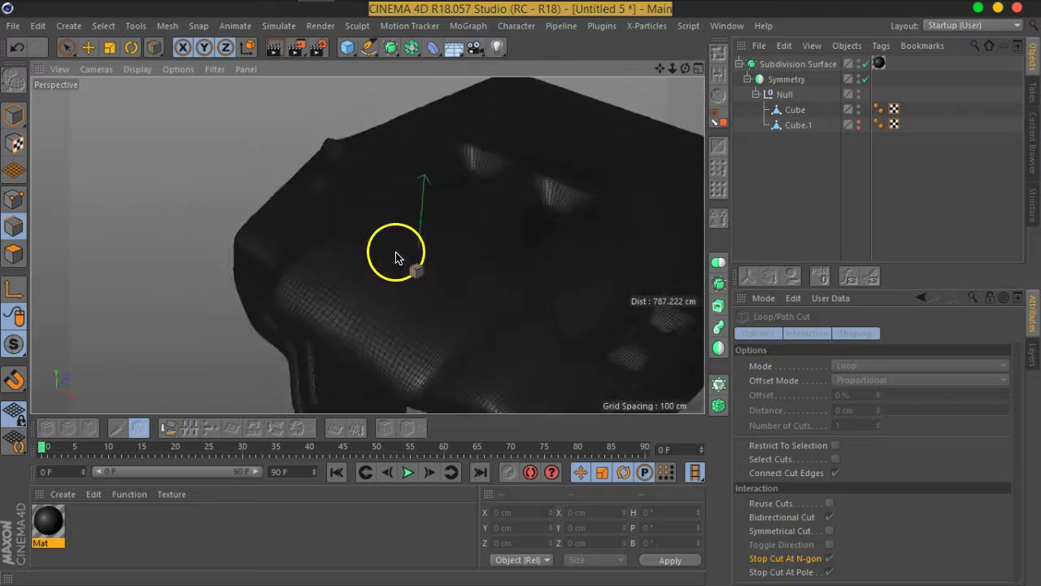
# - Turn off the Cube's subdivision and switch to Polygon mode with Live Selection
pyautogui.scroll(2, 398, 255)
pyautogui.click(797, 109)
pyautogui.click(866, 64)
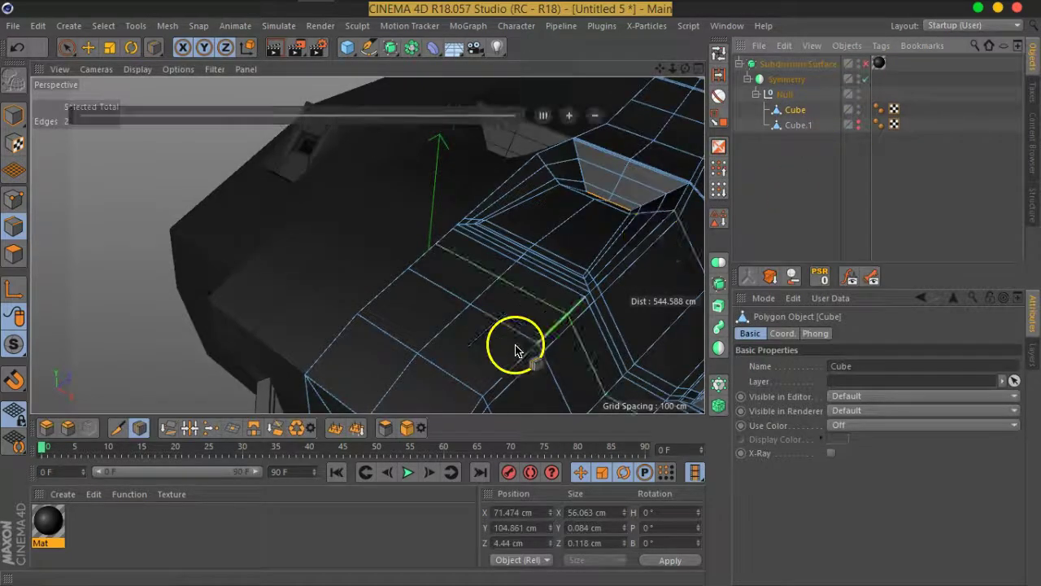
pyautogui.scroll(2, 520, 334)
pyautogui.moveTo(531, 313)
pyautogui.keyDown('alt'); pyautogui.mouseDown()
pyautogui.moveTo(406, 301)
pyautogui.moveTo(564, 282)
pyautogui.moveTo(478, 303)
pyautogui.moveTo(388, 298)
pyautogui.moveTo(486, 293)
pyautogui.mouseUp(); pyautogui.keyUp('alt')
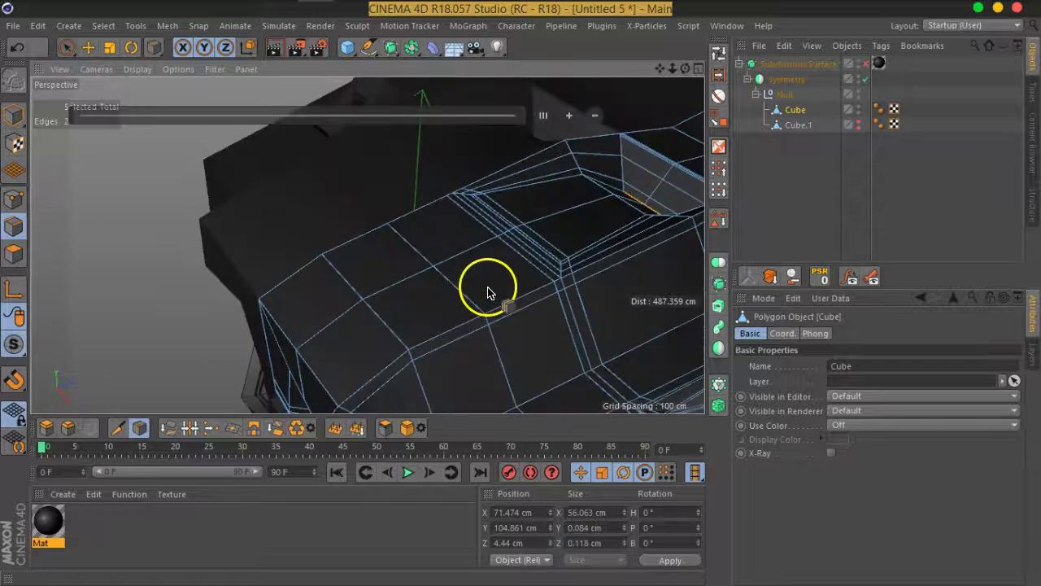
pyautogui.click(14, 257)
pyautogui.click(67, 47)
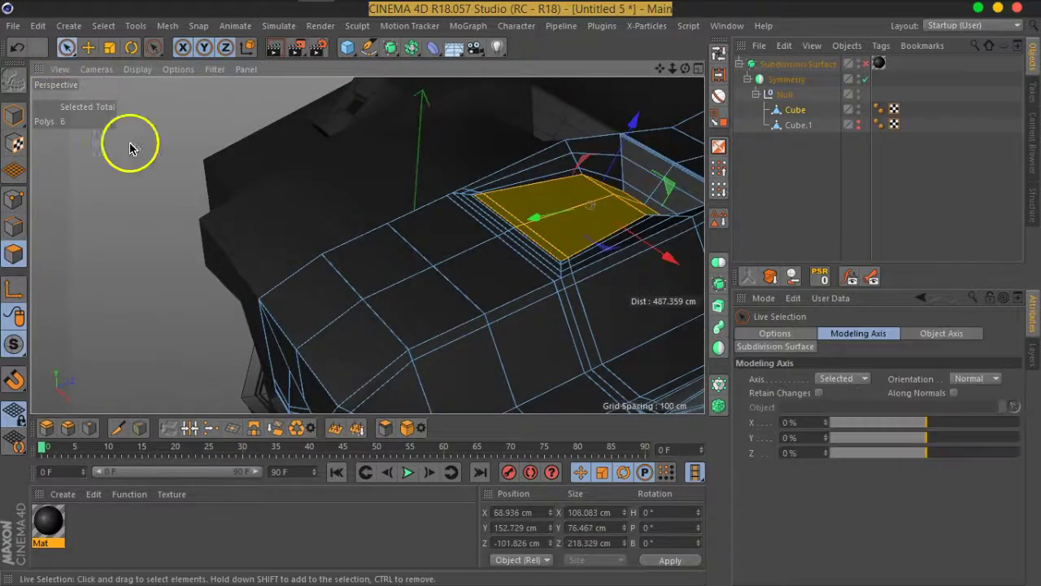
# - Select the 2x2 block of faces and inset them with Extrude Inner by 13.5 cm
pyautogui.moveTo(407, 290)
pyautogui.keyDown('alt'); pyautogui.mouseDown()
pyautogui.moveTo(353, 318)
pyautogui.moveTo(448, 309)
pyautogui.moveTo(467, 293)
pyautogui.moveTo(458, 295)
pyautogui.moveTo(542, 283)
pyautogui.moveTo(573, 263)
pyautogui.moveTo(551, 268)
pyautogui.mouseUp(); pyautogui.keyUp('alt')
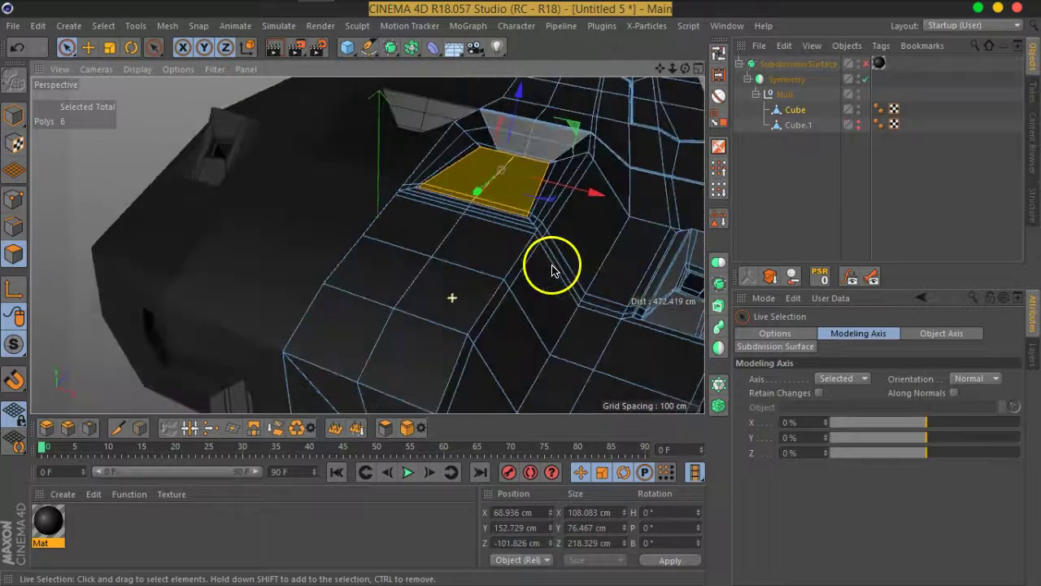
pyautogui.scroll(3, 432, 247)
pyautogui.scroll(3, 435, 267)
pyautogui.moveTo(436, 267); pyautogui.dragTo(429, 263)
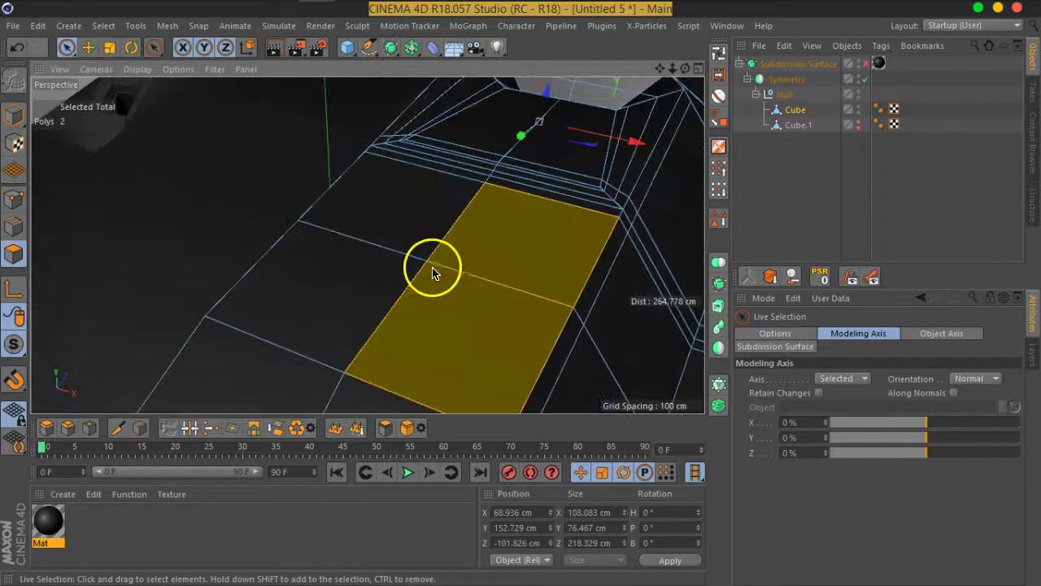
pyautogui.rightClick(438, 290)
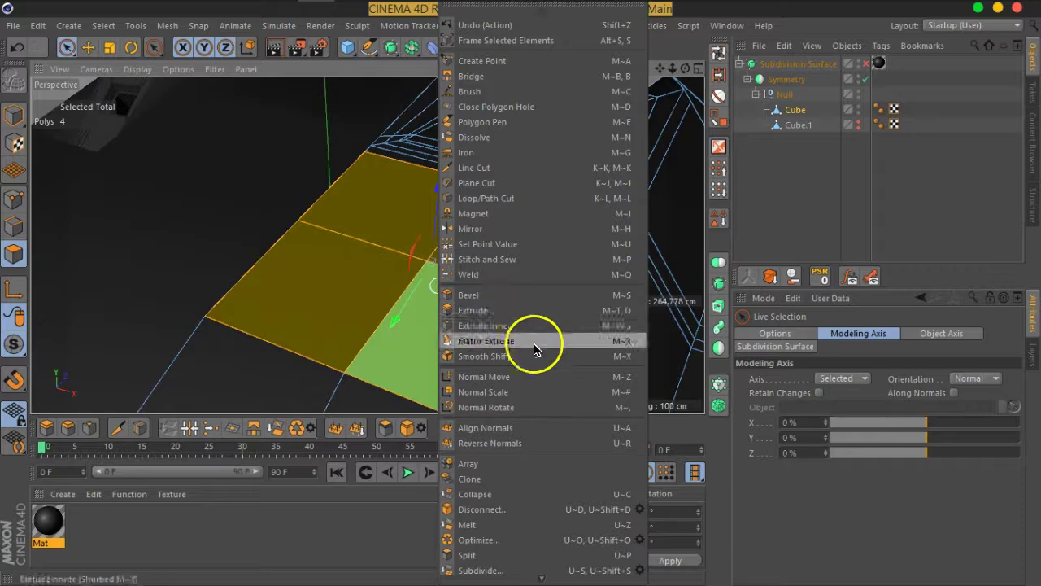
pyautogui.click(515, 321)
pyautogui.moveTo(431, 340); pyautogui.dragTo(390, 349)
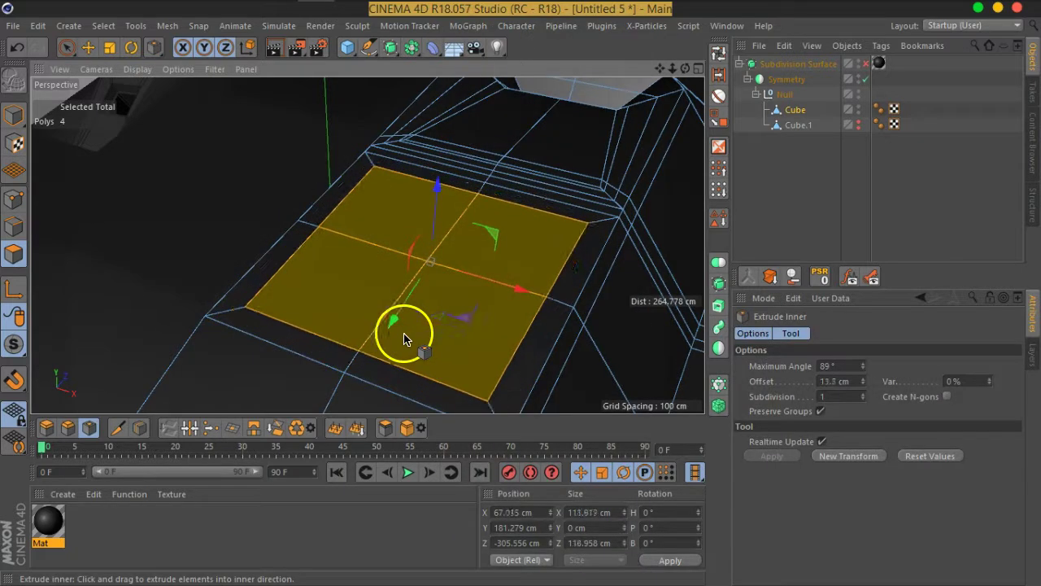
# - In Point mode, select the inset's ring points and open the Script menu
pyautogui.click(14, 201)
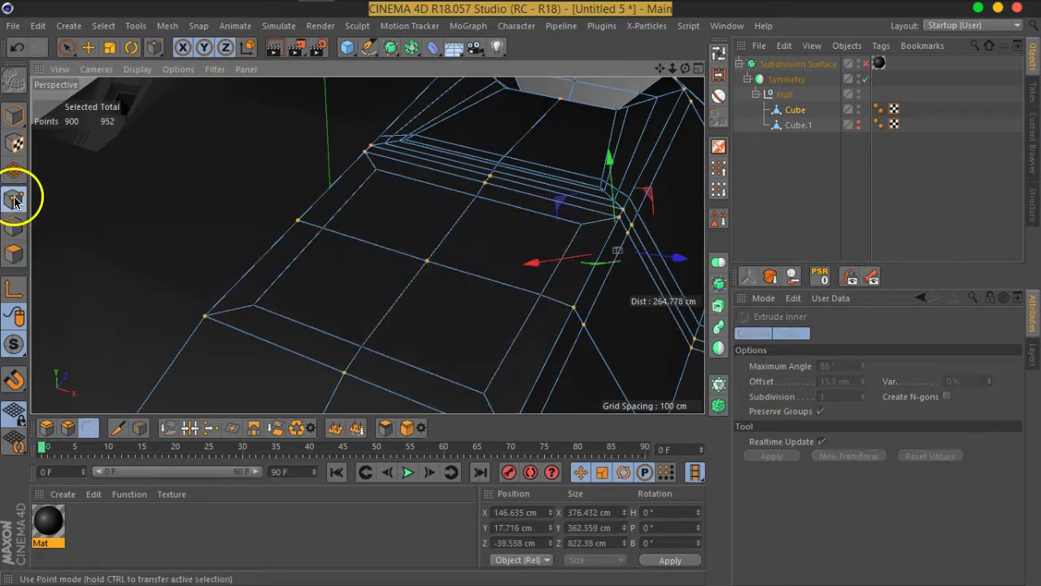
pyautogui.click(67, 48)
pyautogui.click(484, 393)
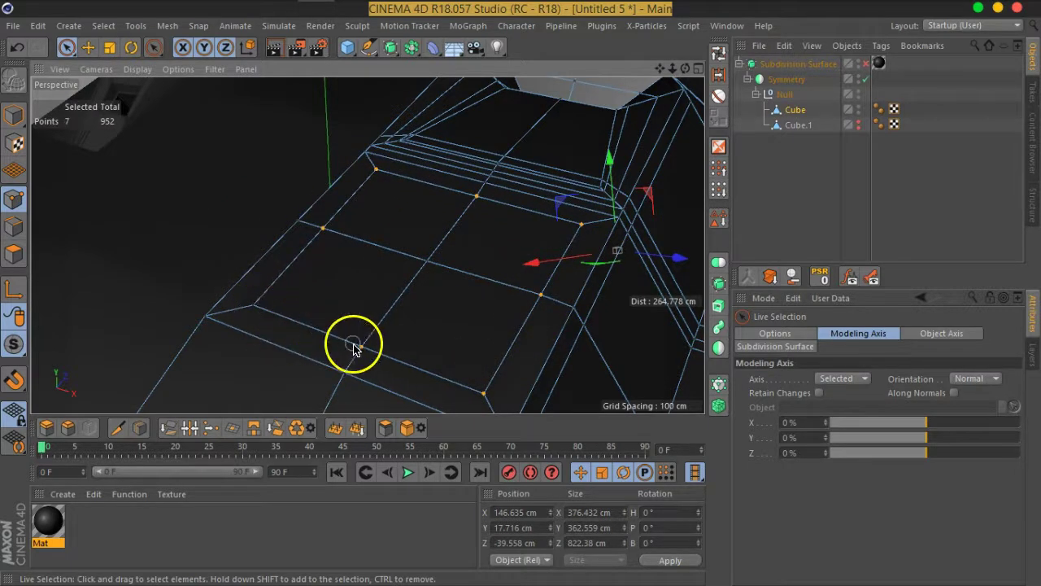
pyautogui.keyDown('shift'); pyautogui.click(255, 307); pyautogui.keyUp('shift')
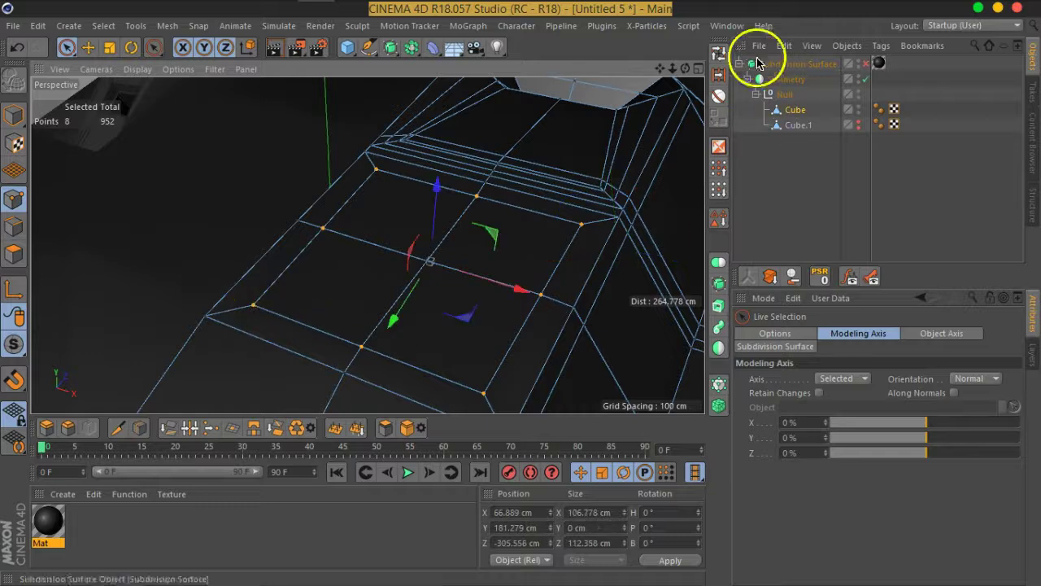
pyautogui.click(689, 26)
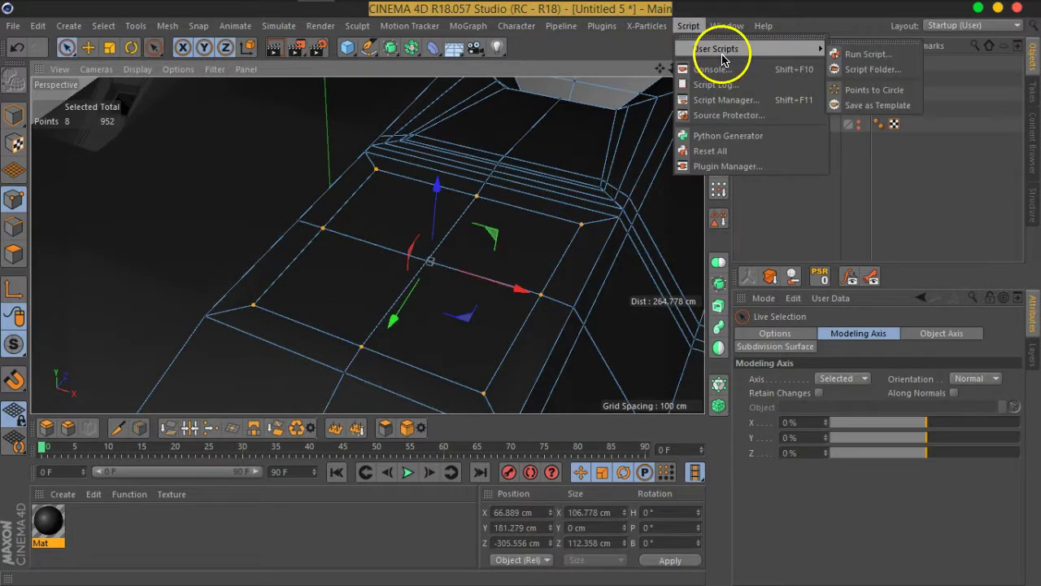
# - Apply Points to Circle to round the eight points, then convert them to a polygon selection
pyautogui.click(877, 89)
pyautogui.moveTo(425, 225)
pyautogui.keyDown('alt'); pyautogui.mouseDown()
pyautogui.moveTo(200, 226)
pyautogui.moveTo(186, 168)
pyautogui.moveTo(417, 188)
pyautogui.moveTo(418, 268)
pyautogui.moveTo(516, 272)
pyautogui.moveTo(449, 295)
pyautogui.moveTo(502, 300)
pyautogui.mouseUp(); pyautogui.keyUp('alt')
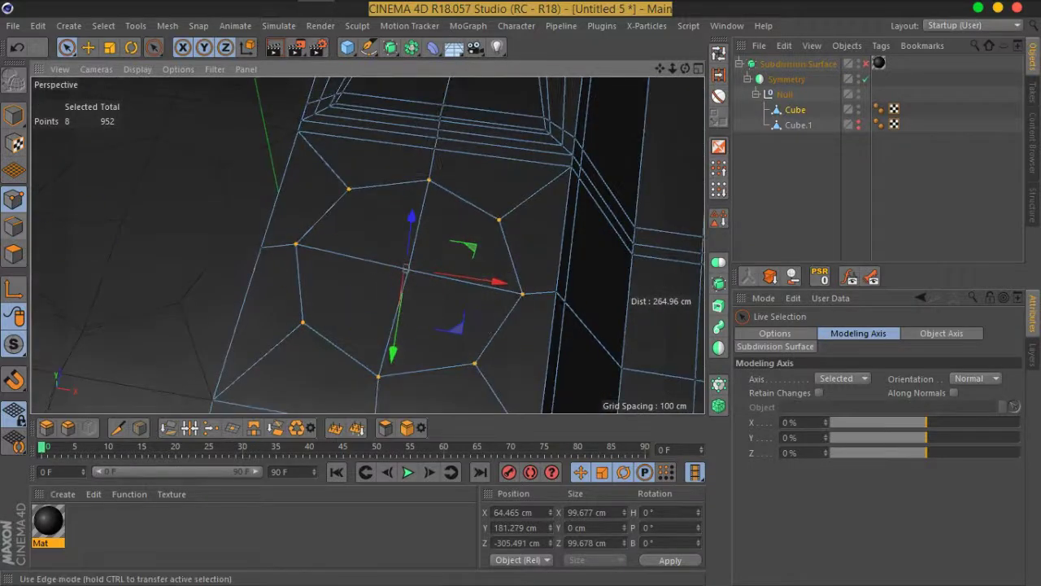
pyautogui.click(18, 251)
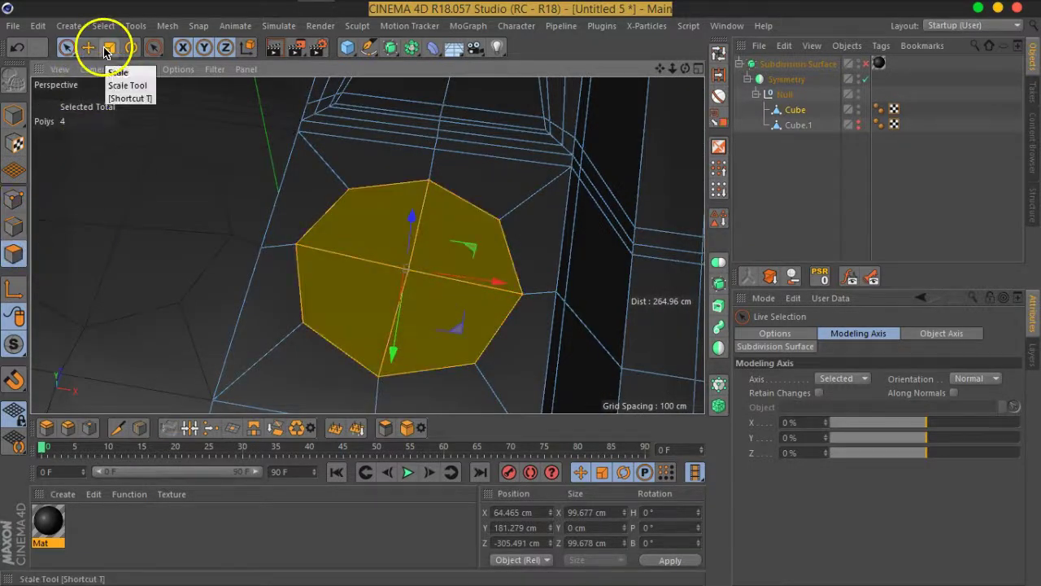
# - Extrude the octagon polygons a small step, then inset them with Extrude Inner leaving a narrow border
pyautogui.rightClick(451, 335)
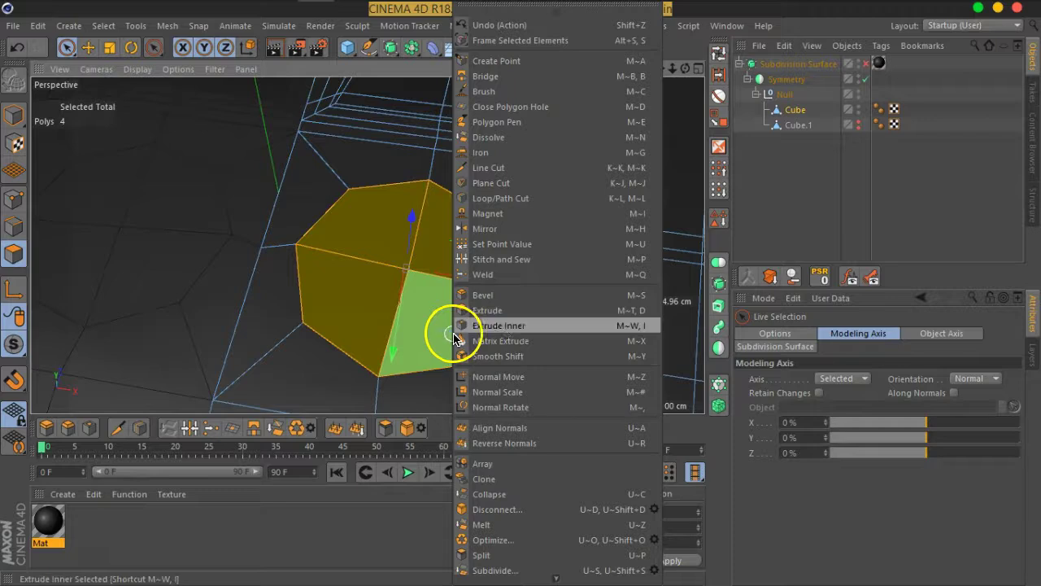
pyautogui.click(491, 309)
pyautogui.moveTo(453, 348)
pyautogui.keyDown('alt'); pyautogui.mouseDown()
pyautogui.moveTo(426, 302)
pyautogui.moveTo(453, 355)
pyautogui.moveTo(471, 352)
pyautogui.moveTo(448, 353)
pyautogui.mouseUp(); pyautogui.keyUp('alt')
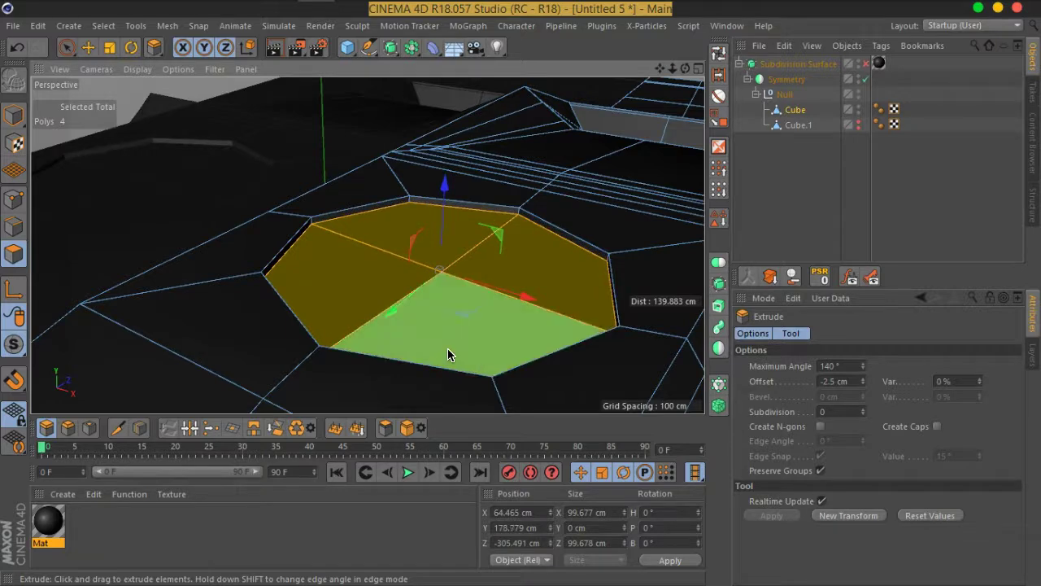
pyautogui.moveTo(449, 353); pyautogui.dragTo(467, 331, button='right')
pyautogui.click(468, 328)
pyautogui.moveTo(476, 342); pyautogui.dragTo(458, 337)
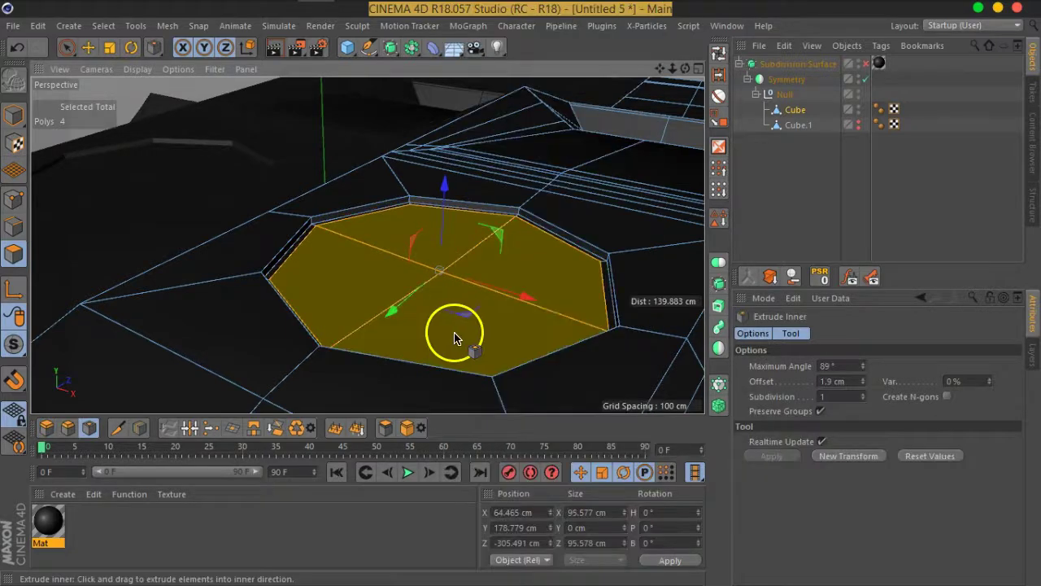
# - Extrude the inset polygons upward about 39.3 cm into a tall octagonal column
pyautogui.rightClick(456, 337)
pyautogui.click(489, 310)
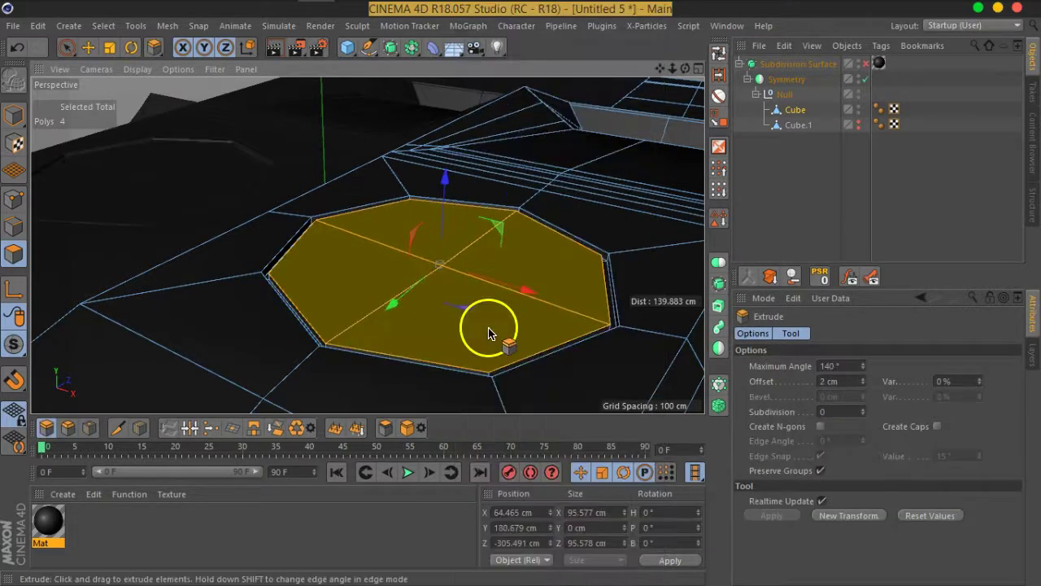
pyautogui.moveTo(465, 332); pyautogui.dragTo(786, 295)
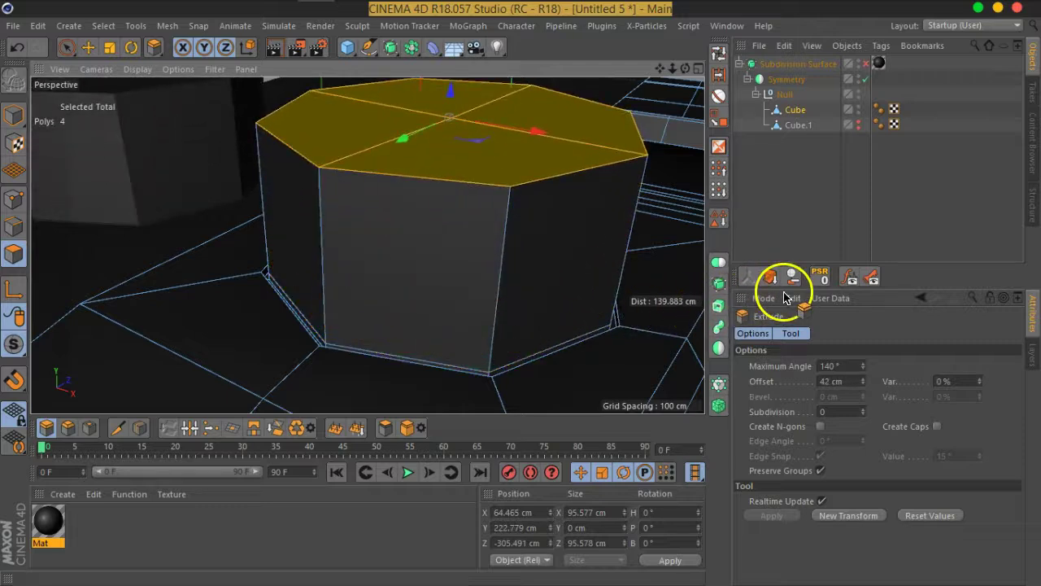
pyautogui.scroll(-3, 545, 261)
pyautogui.moveTo(545, 260)
pyautogui.keyDown('alt'); pyautogui.mouseDown()
pyautogui.moveTo(530, 284)
pyautogui.moveTo(158, 226)
pyautogui.moveTo(500, 248)
pyautogui.moveTo(477, 297)
pyautogui.moveTo(395, 318)
pyautogui.moveTo(431, 316)
pyautogui.moveTo(445, 340)
pyautogui.moveTo(434, 280)
pyautogui.moveTo(767, 274)
pyautogui.moveTo(738, 274)
pyautogui.moveTo(741, 282)
pyautogui.mouseUp(); pyautogui.keyUp('alt')
pyautogui.scroll(5, 430, 309)
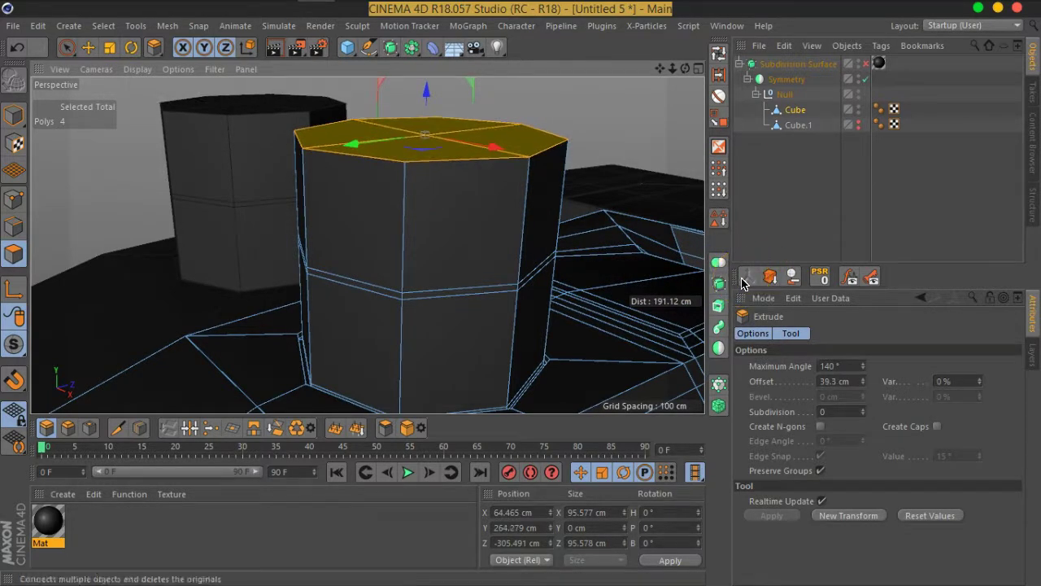
# - Add a 56% loop cut around the upper column and turn off Symmetry
pyautogui.moveTo(508, 216)
pyautogui.keyDown('alt'); pyautogui.mouseDown()
pyautogui.moveTo(488, 225)
pyautogui.moveTo(468, 177)
pyautogui.mouseUp(); pyautogui.keyUp('alt')
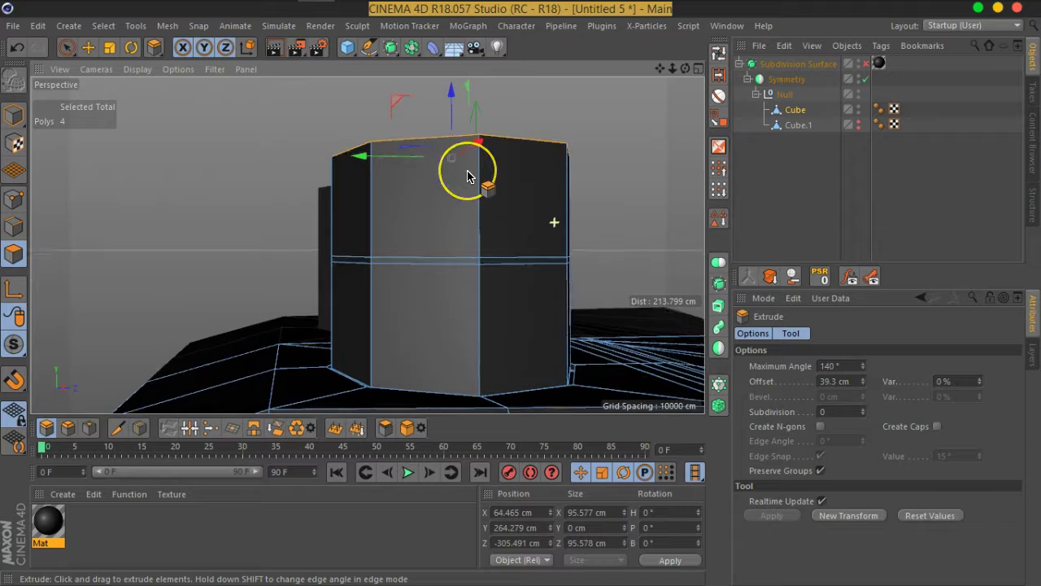
pyautogui.click(718, 76)
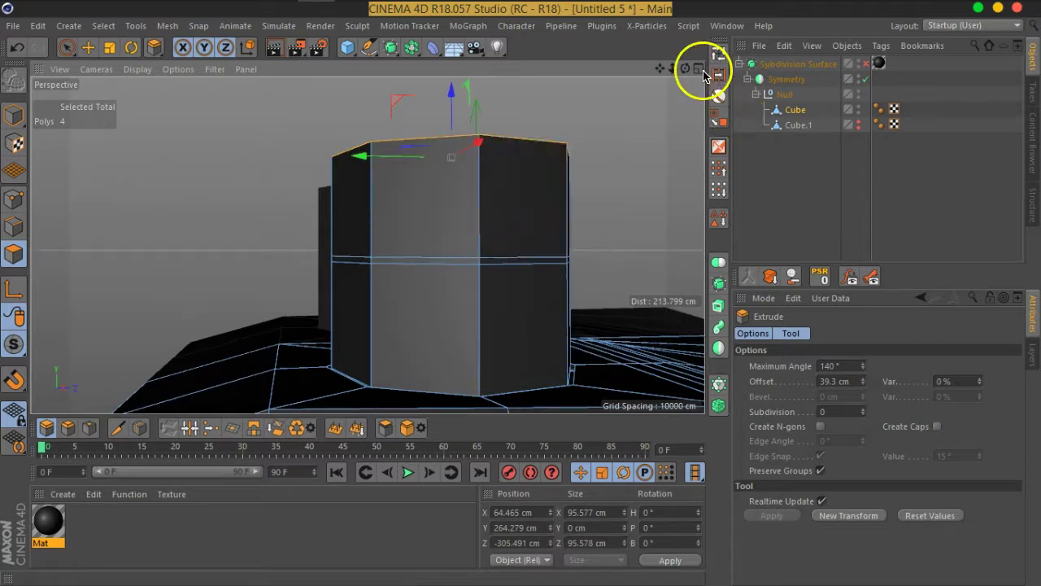
pyautogui.rightClick(491, 202)
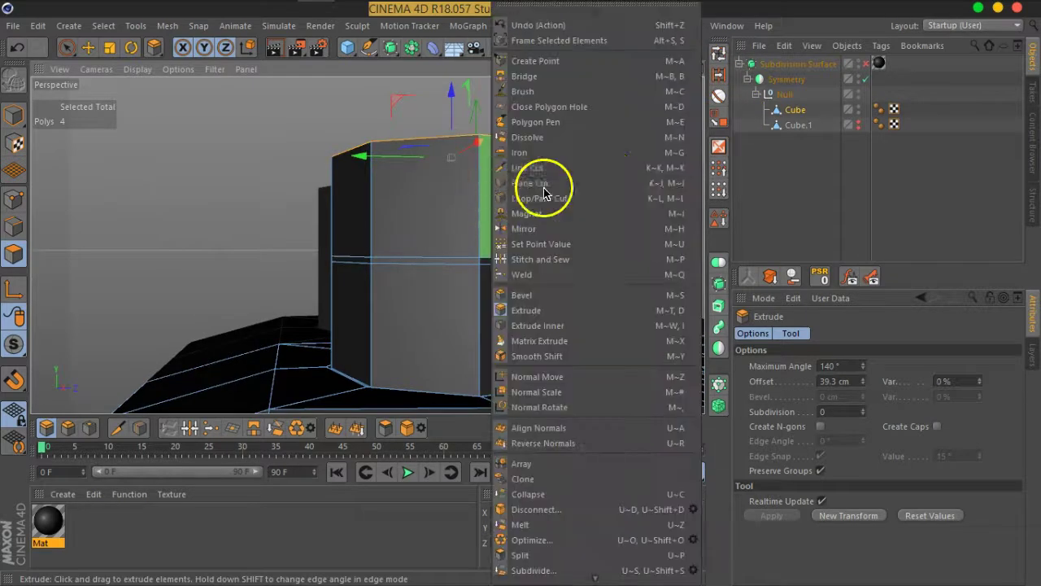
pyautogui.click(586, 179)
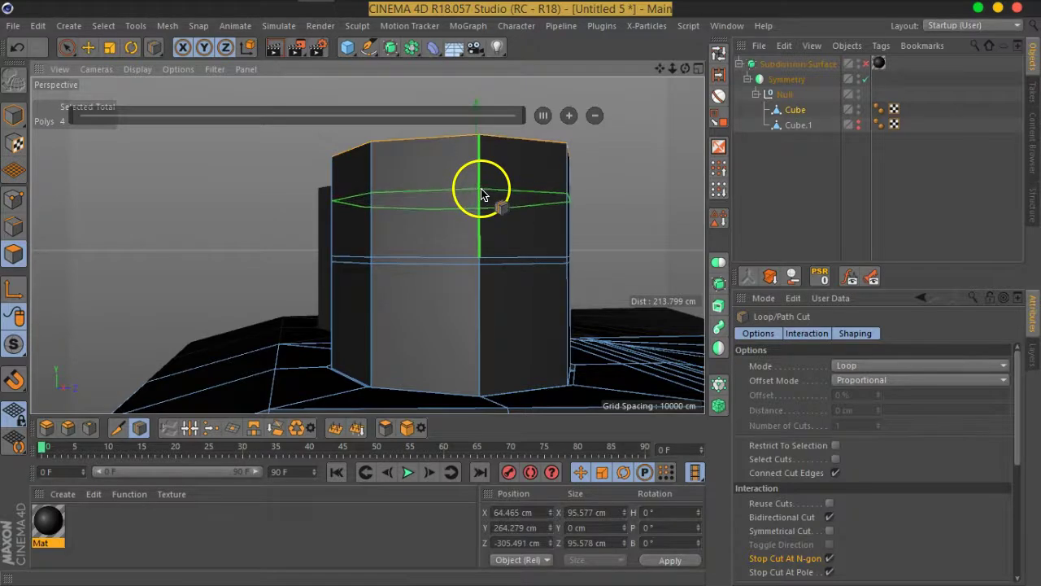
pyautogui.click(482, 195)
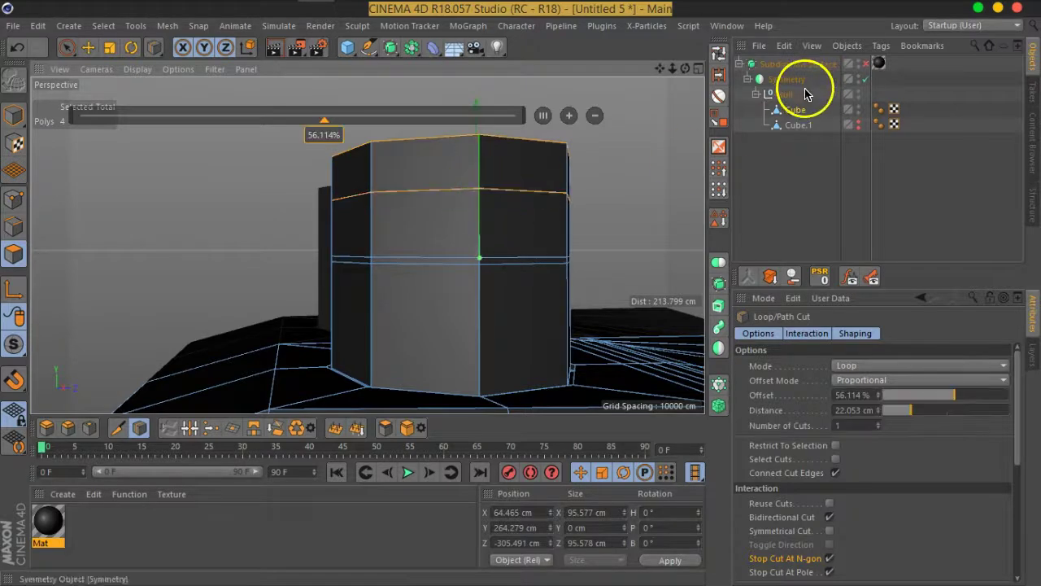
pyautogui.click(867, 79)
# - Maximize and zoom the Front view, then start a Plane Cut across the column
pyautogui.click(699, 69)
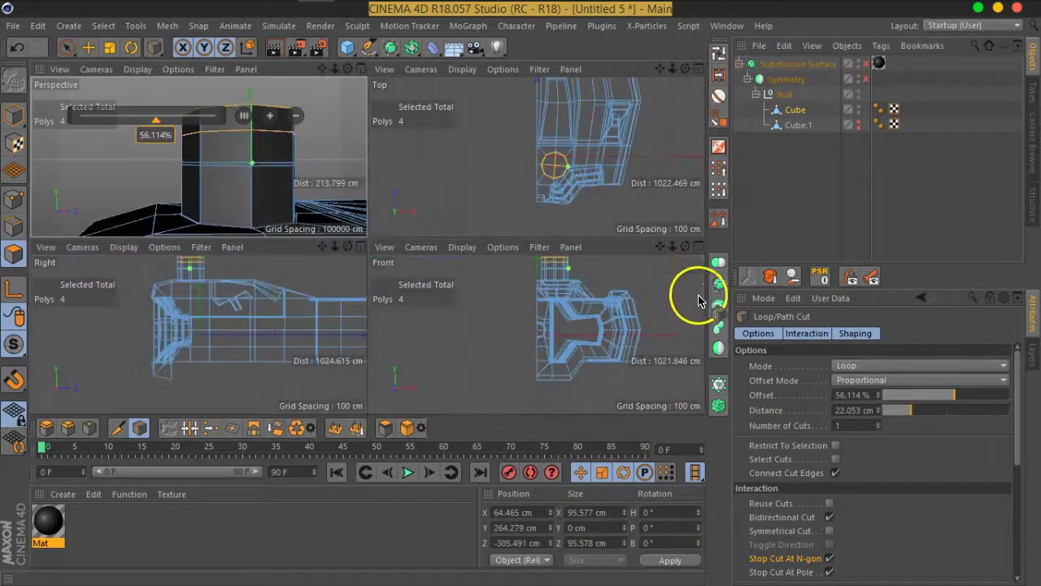
pyautogui.click(698, 248)
pyautogui.scroll(2, 495, 272)
pyautogui.scroll(2, 418, 221)
pyautogui.scroll(2, 418, 221)
pyautogui.scroll(2, 412, 211)
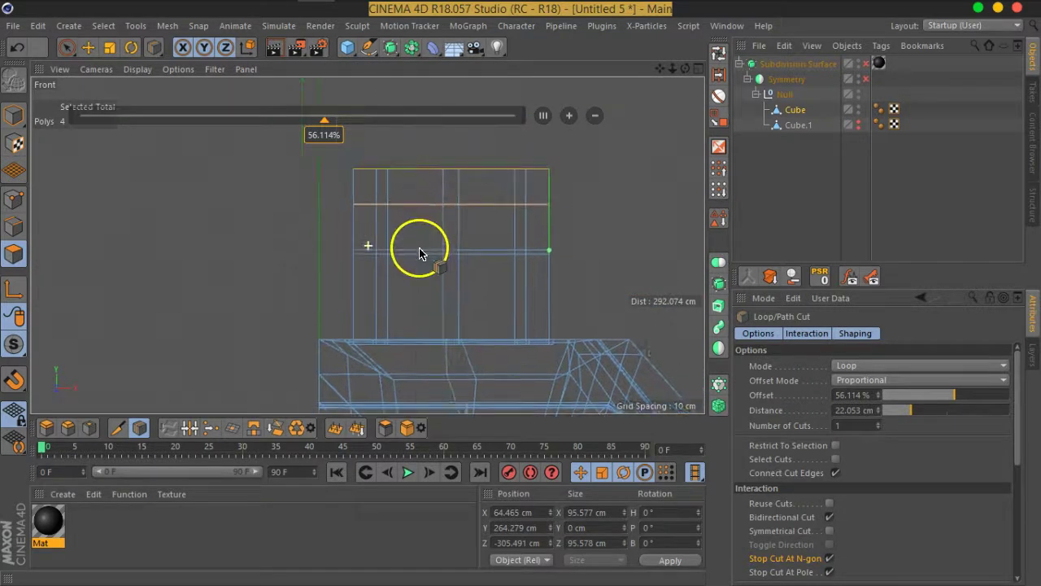
pyautogui.rightClick(418, 221)
pyautogui.click(418, 176)
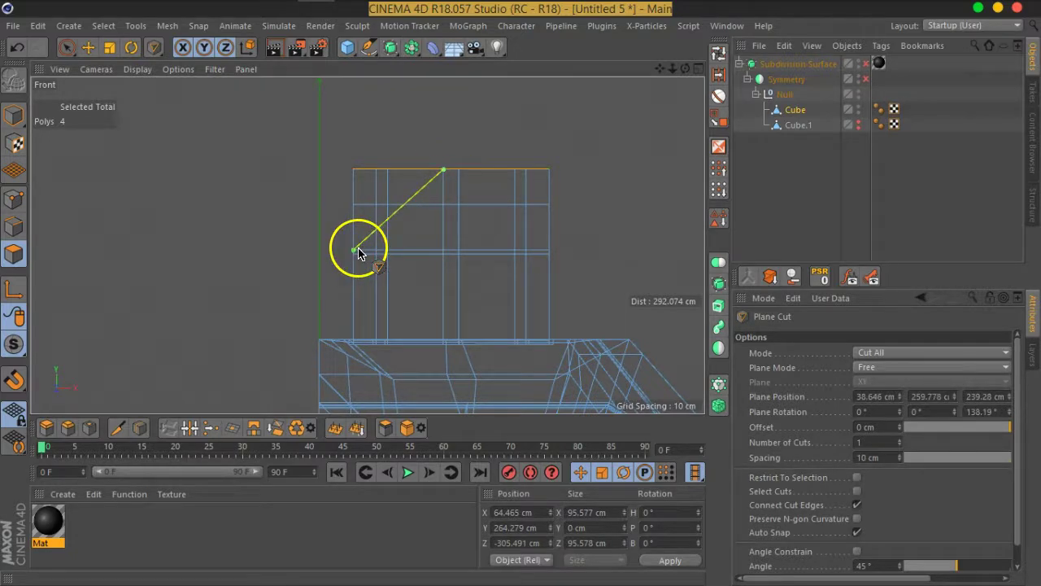
# - Commit the diagonal cut, select the polygons above it, and view them in Perspective
pyautogui.click(67, 49)
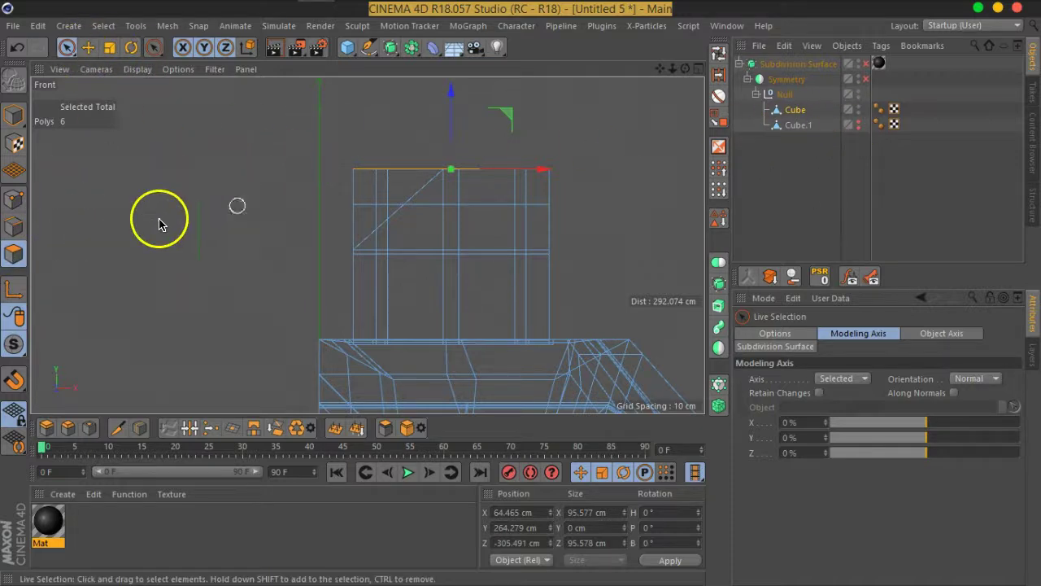
pyautogui.click(405, 182)
pyautogui.click(698, 69)
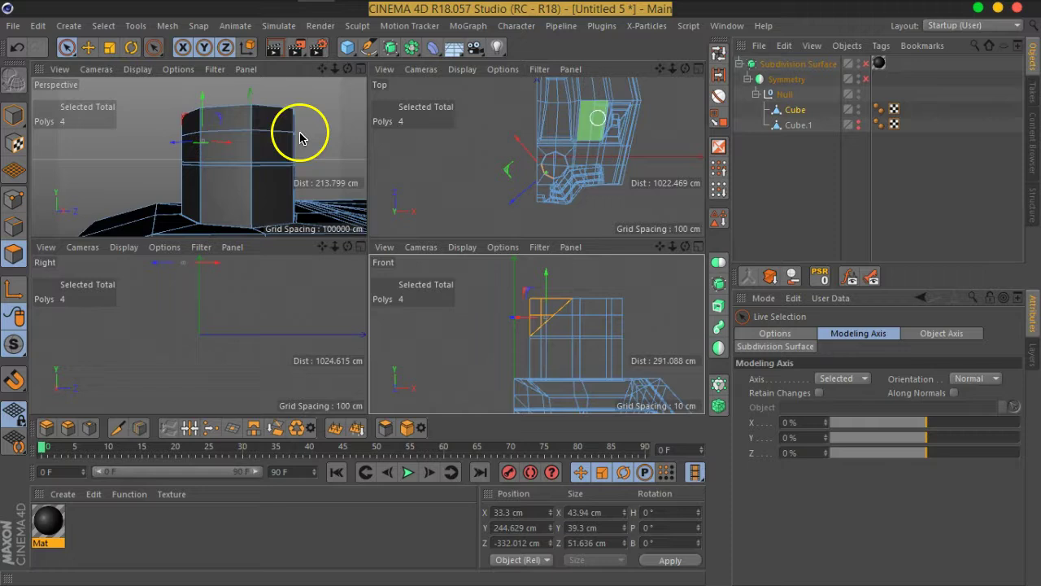
pyautogui.click(360, 70)
pyautogui.moveTo(282, 210)
pyautogui.keyDown('alt'); pyautogui.mouseDown()
pyautogui.moveTo(429, 232)
pyautogui.moveTo(632, 237)
pyautogui.moveTo(654, 270)
pyautogui.mouseUp(); pyautogui.keyUp('alt')
pyautogui.moveTo(375, 274)
pyautogui.keyDown('alt'); pyautogui.mouseDown()
pyautogui.moveTo(353, 235)
pyautogui.moveTo(441, 171)
pyautogui.moveTo(343, 248)
pyautogui.moveTo(193, 222)
pyautogui.moveTo(139, 203)
pyautogui.moveTo(164, 244)
pyautogui.moveTo(151, 221)
pyautogui.moveTo(391, 221)
pyautogui.mouseUp(); pyautogui.keyUp('alt')
# - Add the column's remaining top faces to the selection and delete all 13, leaving a slanted open rim
pyautogui.keyDown('shift'); pyautogui.click(436, 188); pyautogui.keyUp('shift')
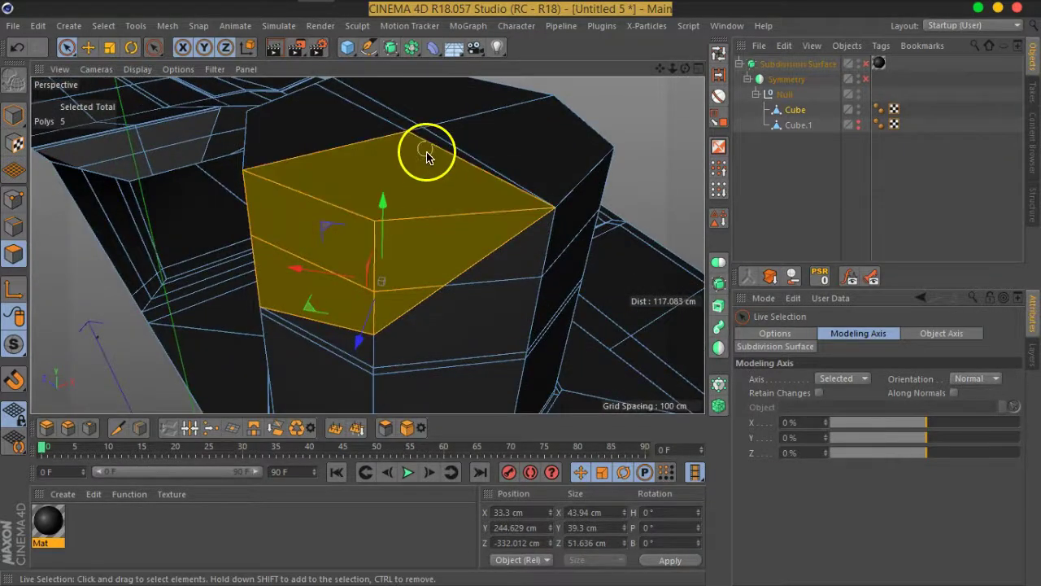
pyautogui.keyDown('shift'); pyautogui.click(407, 133); pyautogui.keyUp('shift')
pyautogui.moveTo(406, 133)
pyautogui.keyDown('alt'); pyautogui.mouseDown()
pyautogui.moveTo(325, 204)
pyautogui.moveTo(238, 210)
pyautogui.moveTo(400, 191)
pyautogui.moveTo(432, 174)
pyautogui.moveTo(520, 208)
pyautogui.moveTo(521, 221)
pyautogui.mouseUp(); pyautogui.keyUp('alt')
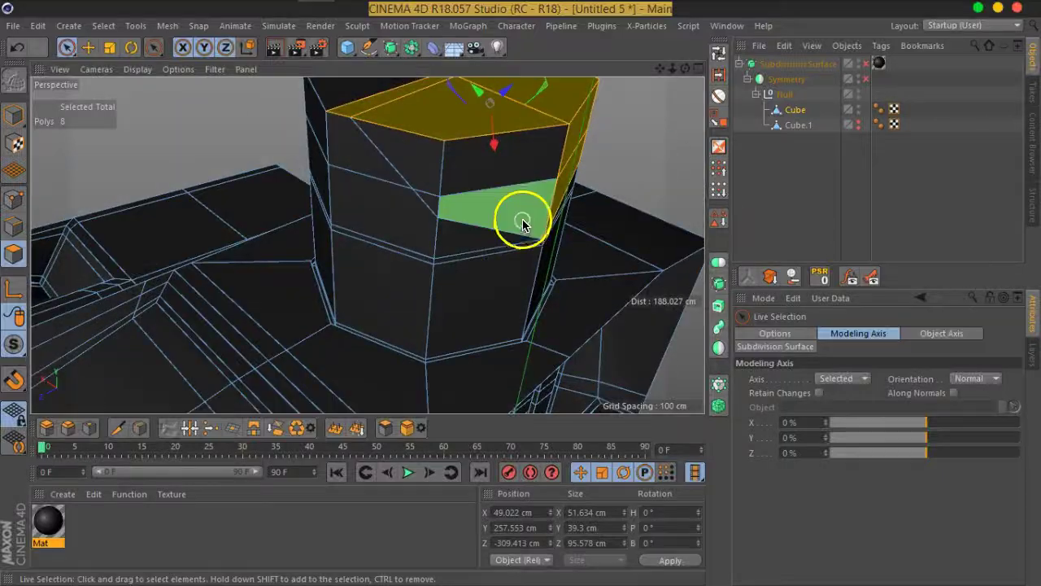
pyautogui.keyDown('shift'); pyautogui.click(520, 221); pyautogui.keyUp('shift')
pyautogui.keyDown('shift'); pyautogui.click(465, 181); pyautogui.keyUp('shift')
pyautogui.keyDown('shift'); pyautogui.click(442, 189); pyautogui.keyUp('shift')
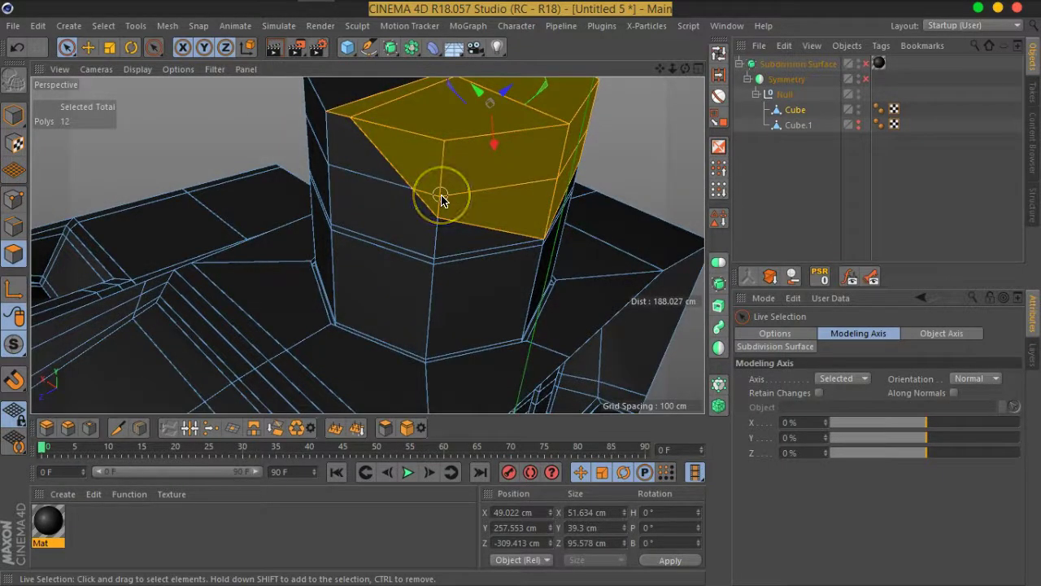
pyautogui.keyDown('shift'); pyautogui.click(380, 157); pyautogui.keyUp('shift')
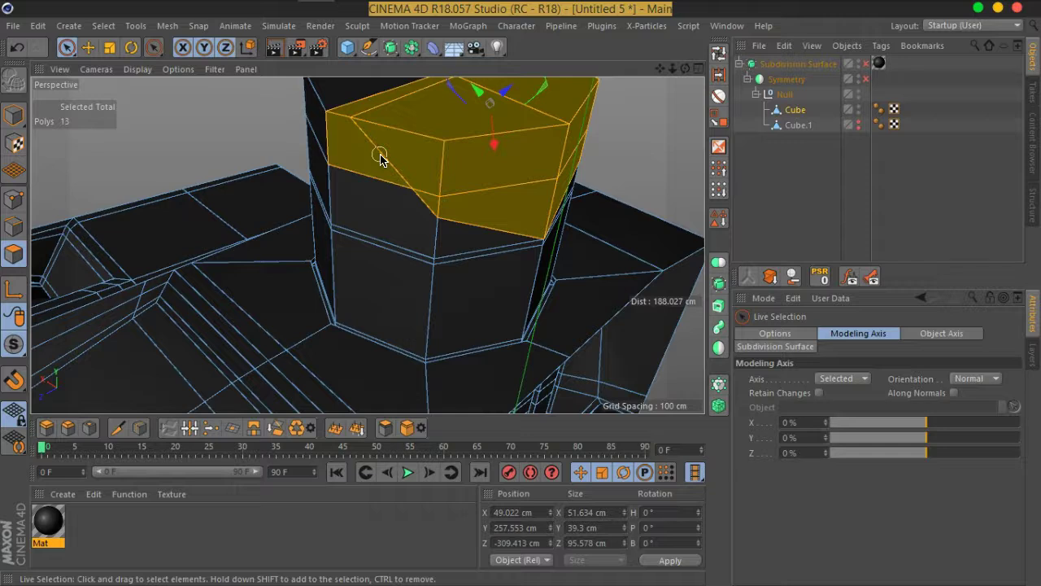
pyautogui.hotkey('ctrl', 'shift', 'a')
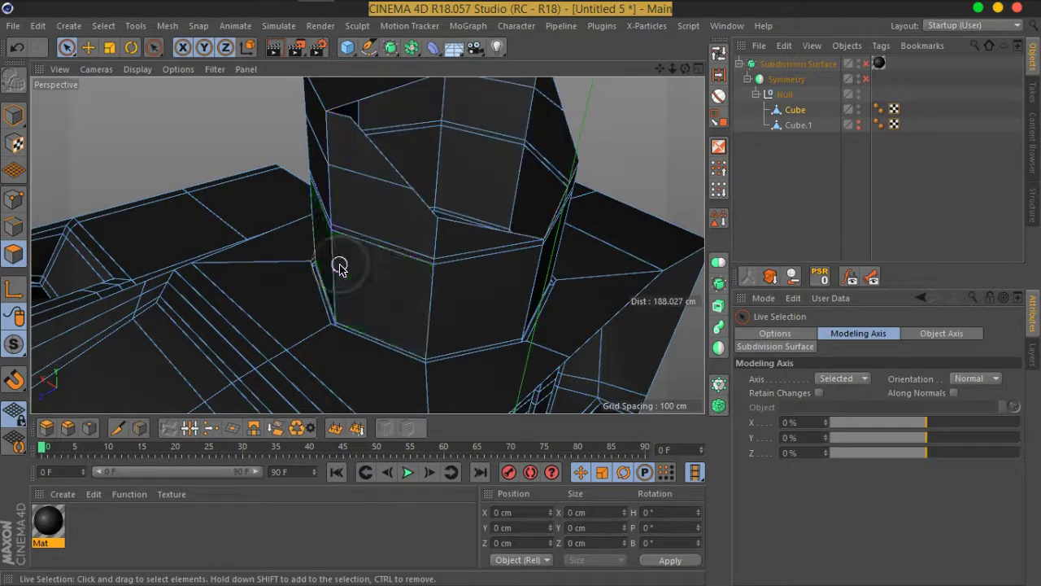
pyautogui.moveTo(350, 265)
pyautogui.keyDown('alt'); pyautogui.mouseDown()
pyautogui.moveTo(173, 210)
pyautogui.moveTo(465, 255)
pyautogui.moveTo(437, 227)
pyautogui.moveTo(395, 233)
pyautogui.moveTo(438, 241)
pyautogui.mouseUp(); pyautogui.keyUp('alt')
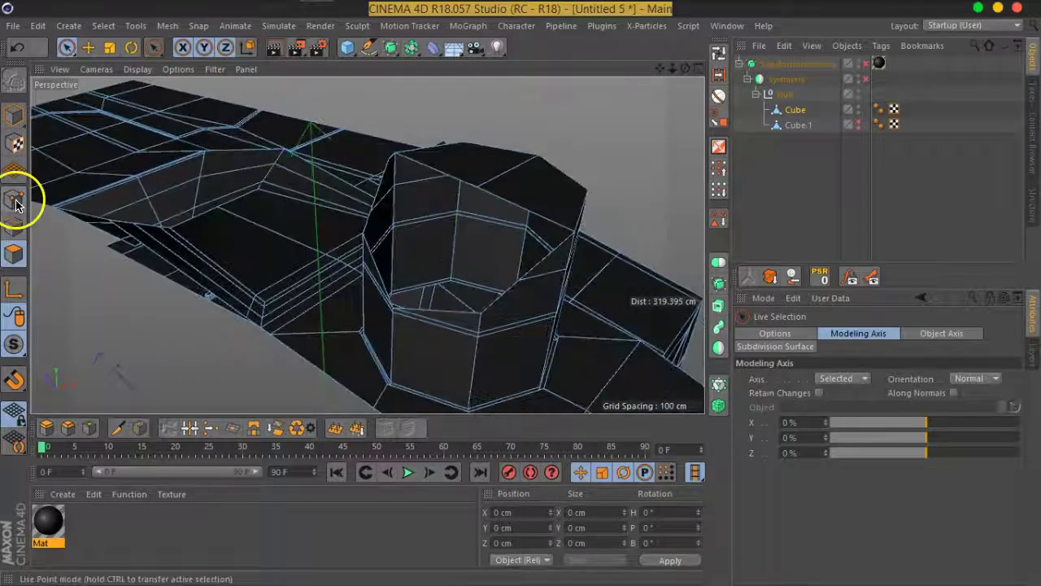
# - Optimize the mesh in Points mode, merging duplicate points from 1014 down to 1007
pyautogui.click(14, 197)
pyautogui.rightClick(486, 257)
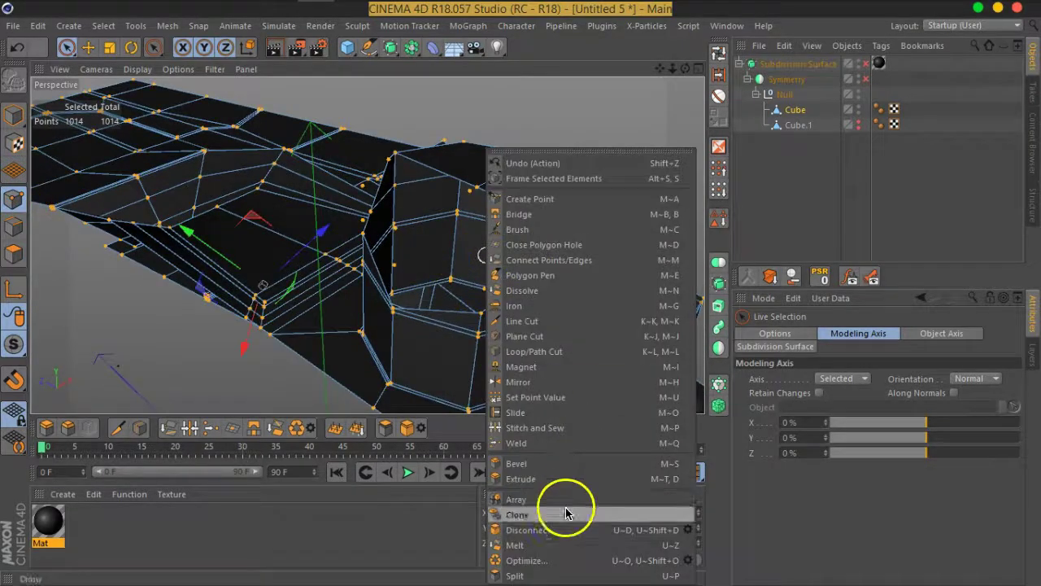
pyautogui.click(564, 553)
pyautogui.moveTo(431, 286)
pyautogui.keyDown('alt'); pyautogui.mouseDown()
pyautogui.moveTo(607, 279)
pyautogui.moveTo(565, 226)
pyautogui.moveTo(495, 237)
pyautogui.moveTo(428, 272)
pyautogui.mouseUp(); pyautogui.keyUp('alt')
pyautogui.scroll(2, 414, 255)
pyautogui.scroll(2, 414, 255)
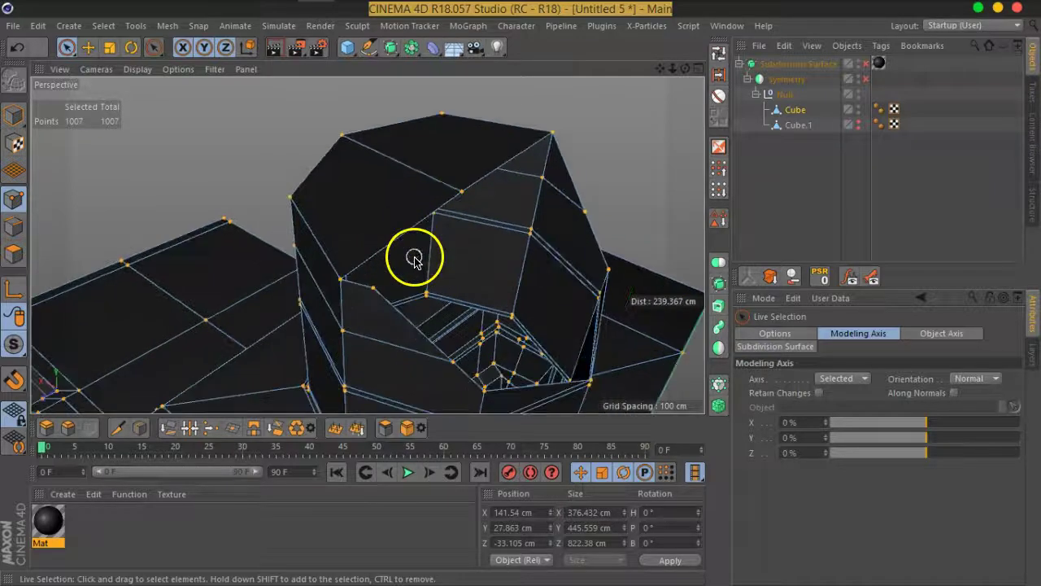
pyautogui.scroll(-2, 388, 317)
pyautogui.scroll(-2, 389, 303)
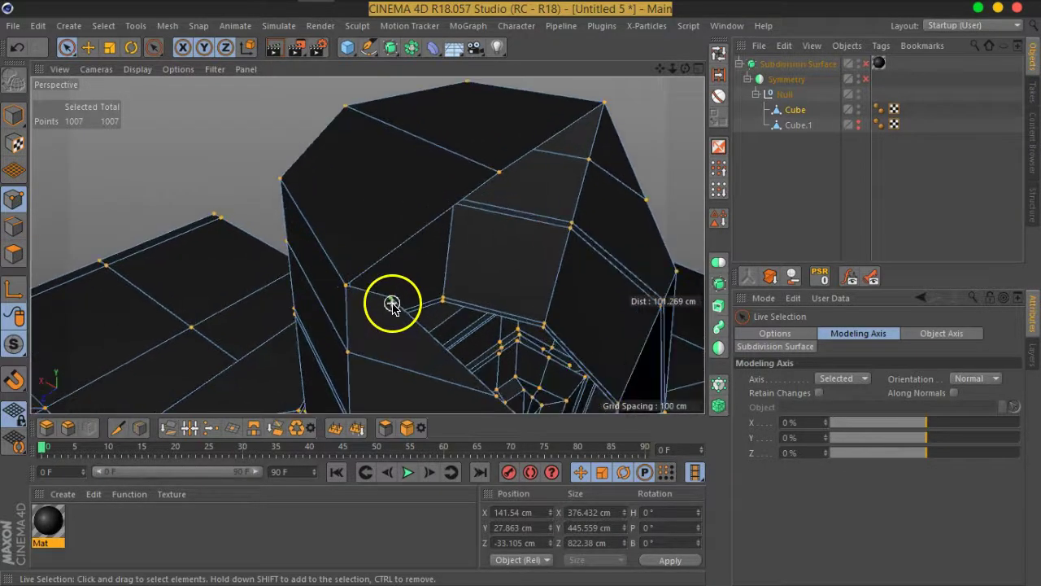
pyautogui.keyDown('alt'); pyautogui.moveTo(390, 302); pyautogui.dragTo(427, 293); pyautogui.keyUp('alt')
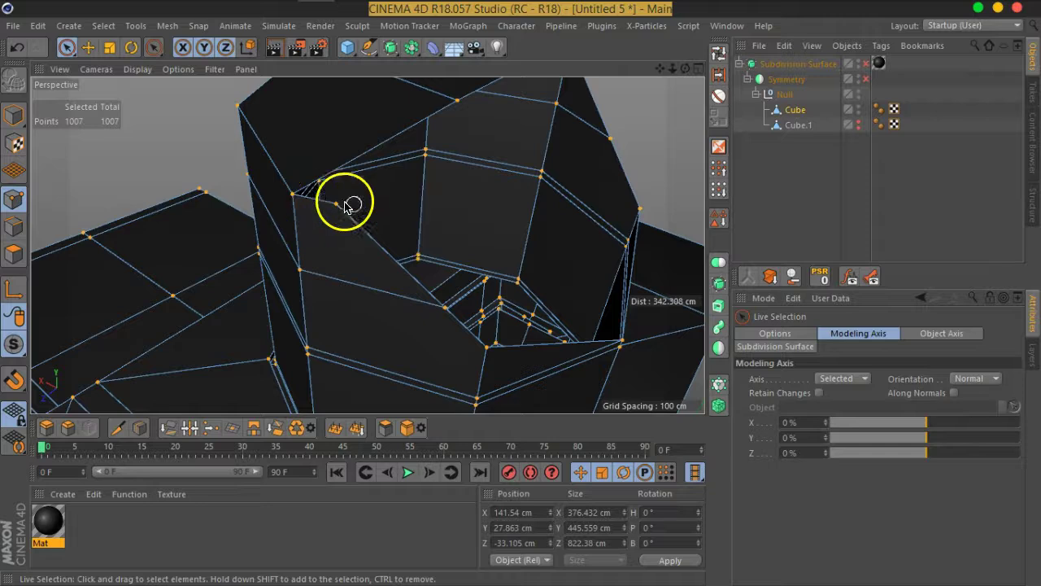
pyautogui.scroll(3, 333, 236)
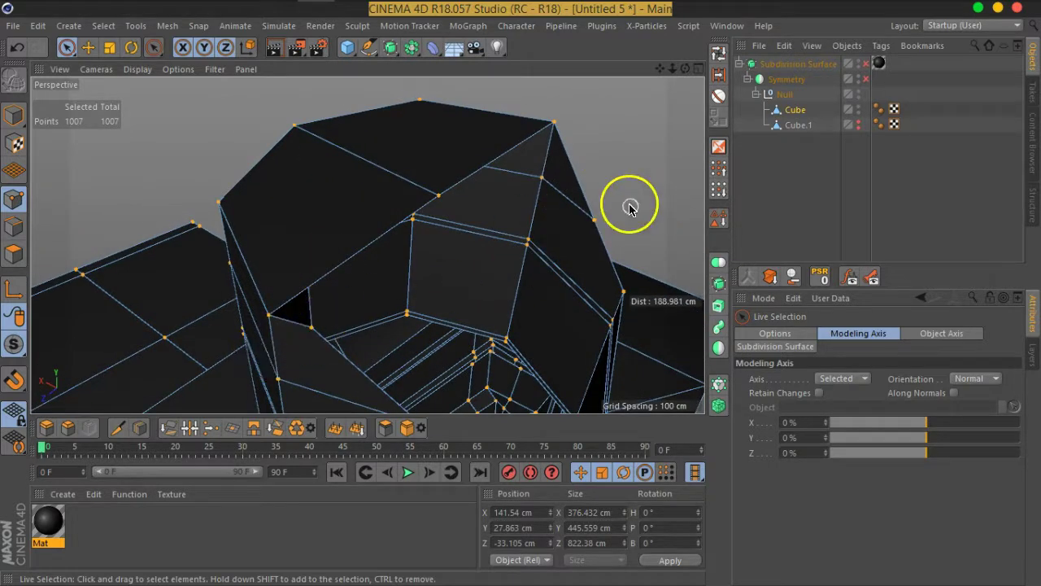
# - Select the border edge loop around the post's open top
pyautogui.rightClick(570, 181)
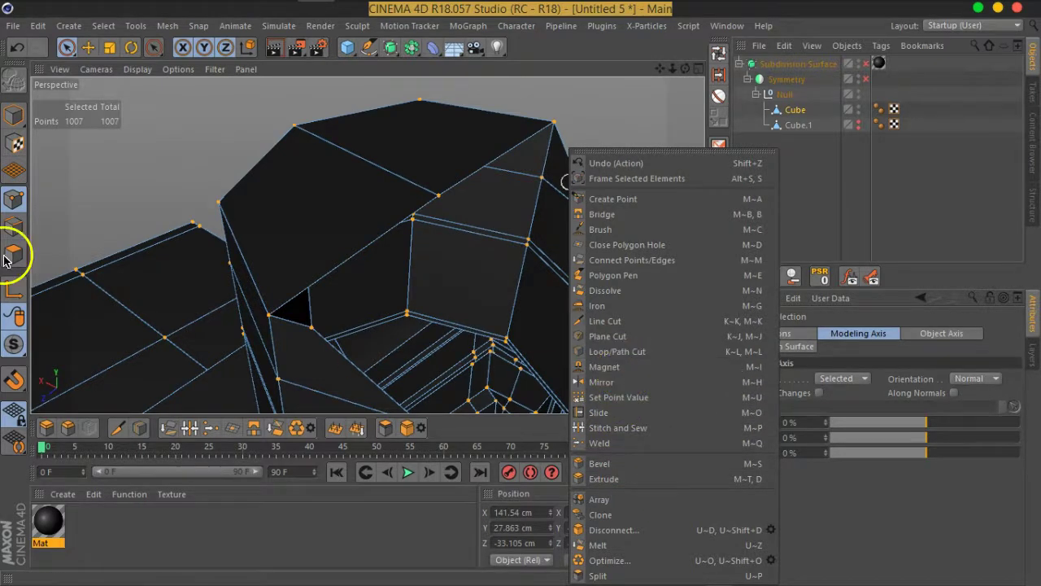
pyautogui.click(14, 227)
pyautogui.doubleClick(546, 232)
pyautogui.rightClick(546, 232)
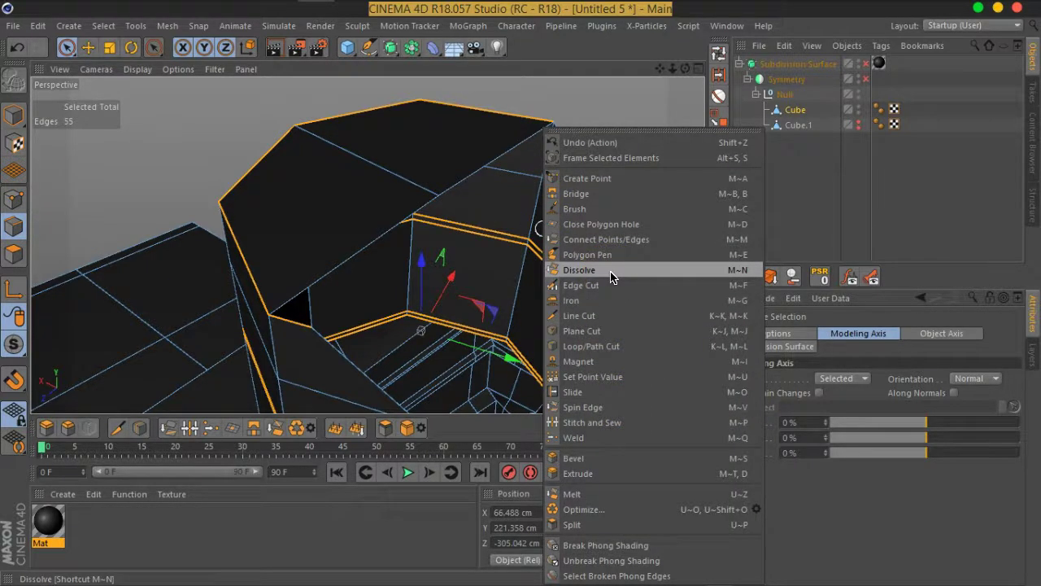
# - Bridge the top gap between the column pieces with a new polygon
pyautogui.click(596, 199)
pyautogui.click(590, 178)
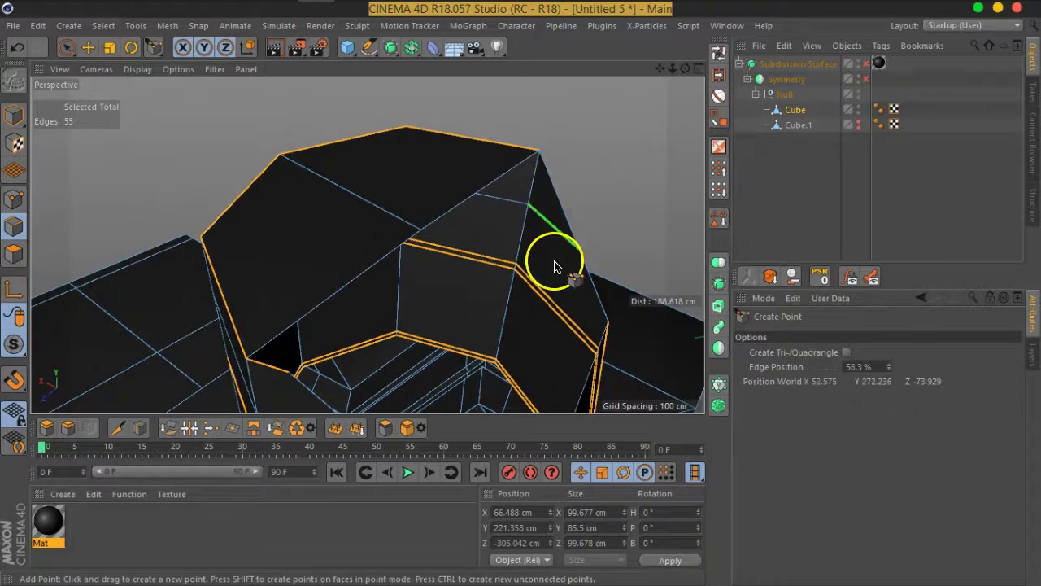
pyautogui.click(13, 204)
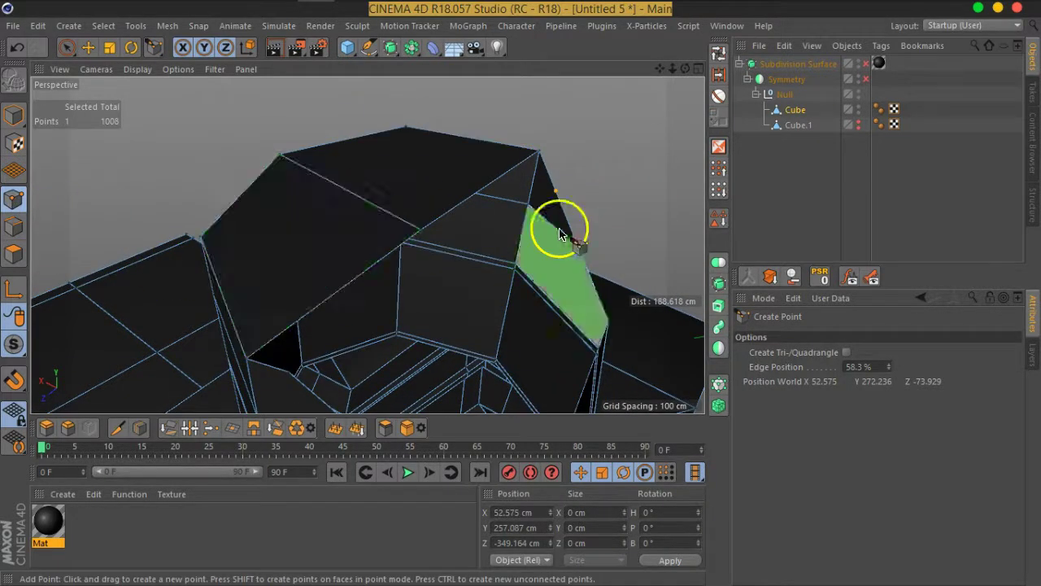
pyautogui.moveTo(405, 301)
pyautogui.keyDown('alt'); pyautogui.mouseDown()
pyautogui.moveTo(465, 233)
pyautogui.moveTo(353, 272)
pyautogui.moveTo(279, 320)
pyautogui.moveTo(235, 295)
pyautogui.moveTo(316, 249)
pyautogui.moveTo(386, 277)
pyautogui.mouseUp(); pyautogui.keyUp('alt')
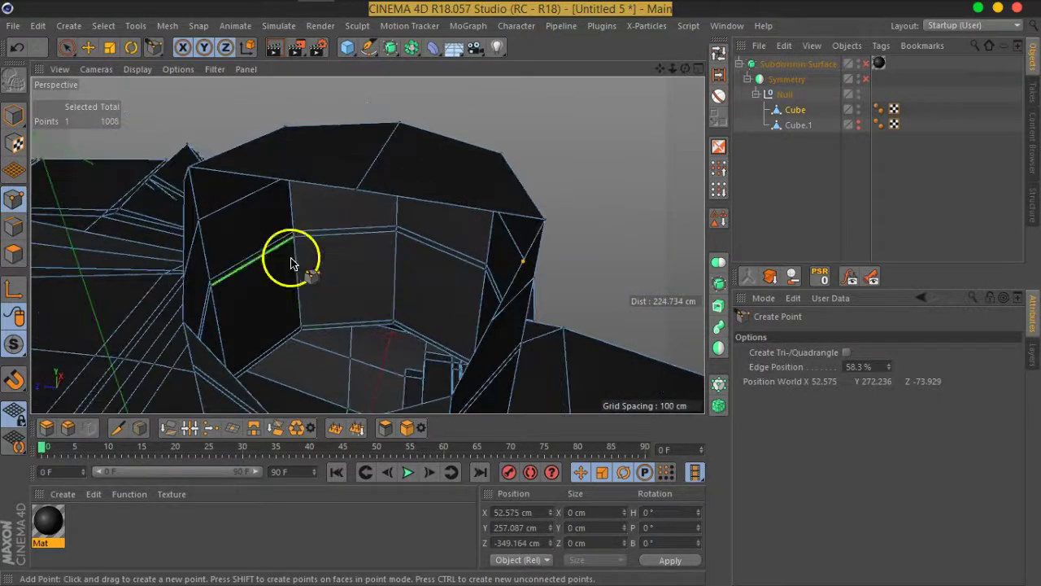
pyautogui.rightClick(412, 279)
pyautogui.click(478, 216)
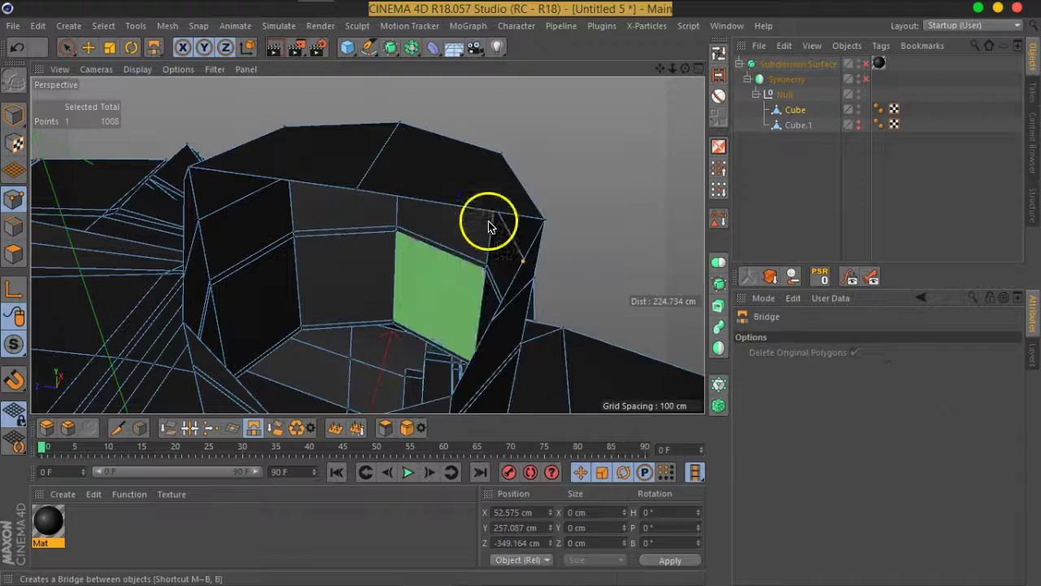
pyautogui.click(14, 225)
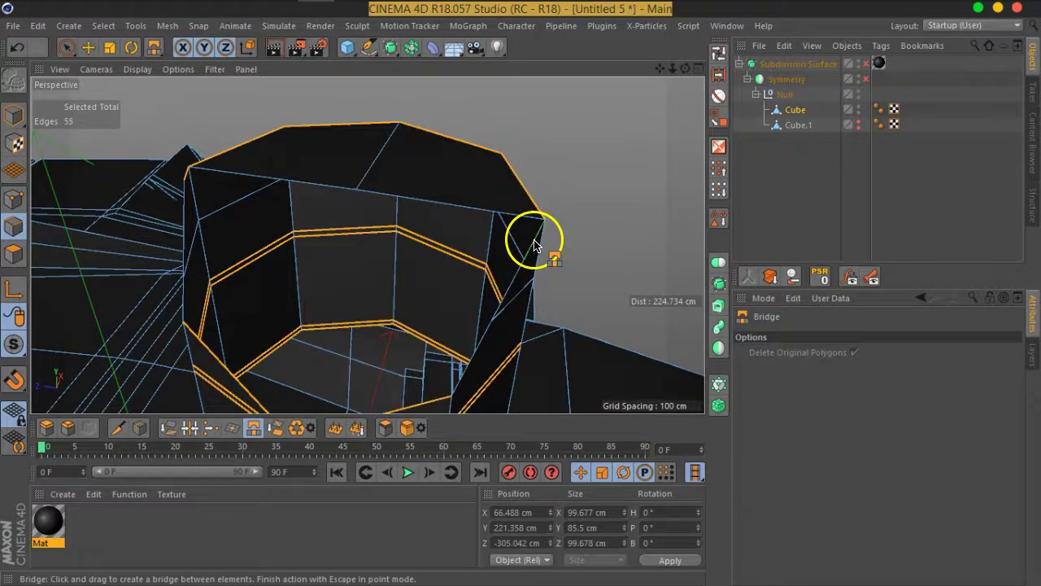
pyautogui.moveTo(468, 246); pyautogui.dragTo(186, 182)
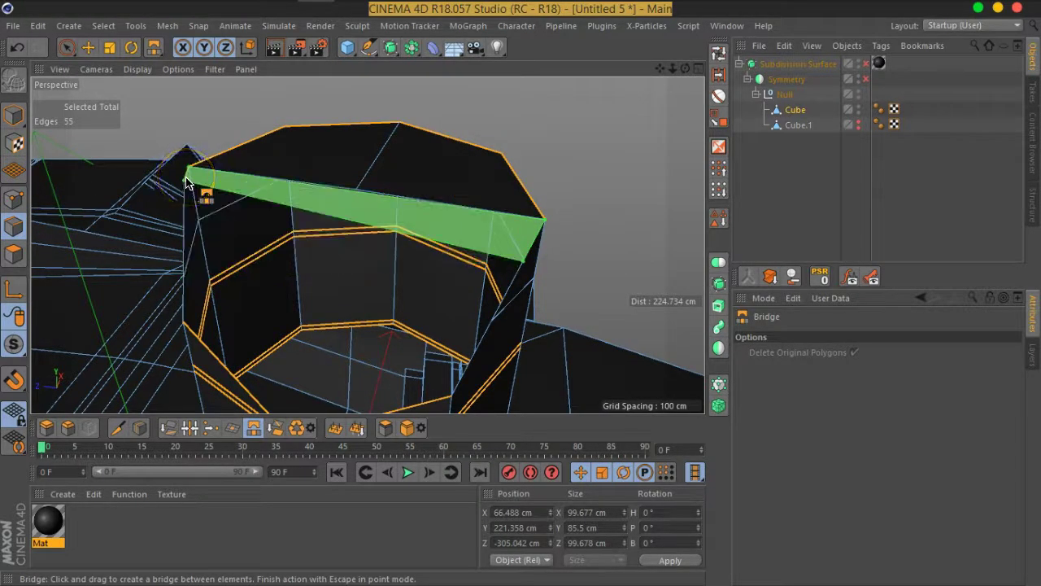
pyautogui.moveTo(186, 182); pyautogui.dragTo(186, 182)
# - Bridge the outer edge to the inner edge across the next gap
pyautogui.moveTo(192, 203)
pyautogui.keyDown('alt'); pyautogui.mouseDown()
pyautogui.moveTo(204, 244)
pyautogui.moveTo(291, 256)
pyautogui.moveTo(619, 134)
pyautogui.moveTo(465, 236)
pyautogui.moveTo(595, 234)
pyautogui.mouseUp(); pyautogui.keyUp('alt')
pyautogui.scroll(3, 411, 213)
pyautogui.moveTo(668, 192)
pyautogui.mouseDown()
pyautogui.moveTo(503, 301)
pyautogui.moveTo(521, 295)
pyautogui.mouseUp()
pyautogui.moveTo(521, 295)
pyautogui.keyDown('alt'); pyautogui.mouseDown()
pyautogui.moveTo(592, 279)
pyautogui.moveTo(546, 261)
pyautogui.moveTo(539, 272)
pyautogui.moveTo(589, 268)
pyautogui.moveTo(567, 263)
pyautogui.moveTo(488, 260)
pyautogui.moveTo(522, 278)
pyautogui.mouseUp(); pyautogui.keyUp('alt')
pyautogui.scroll(2, 481, 246)
pyautogui.scroll(3, 481, 248)
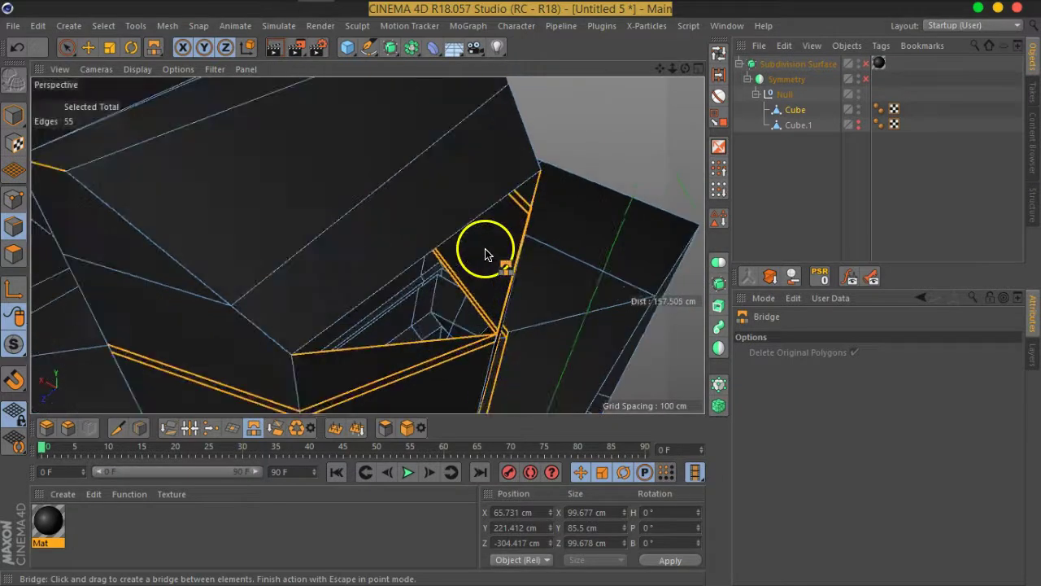
# - Fill the open corner hole with Close Polygon Hole
pyautogui.rightClick(482, 248)
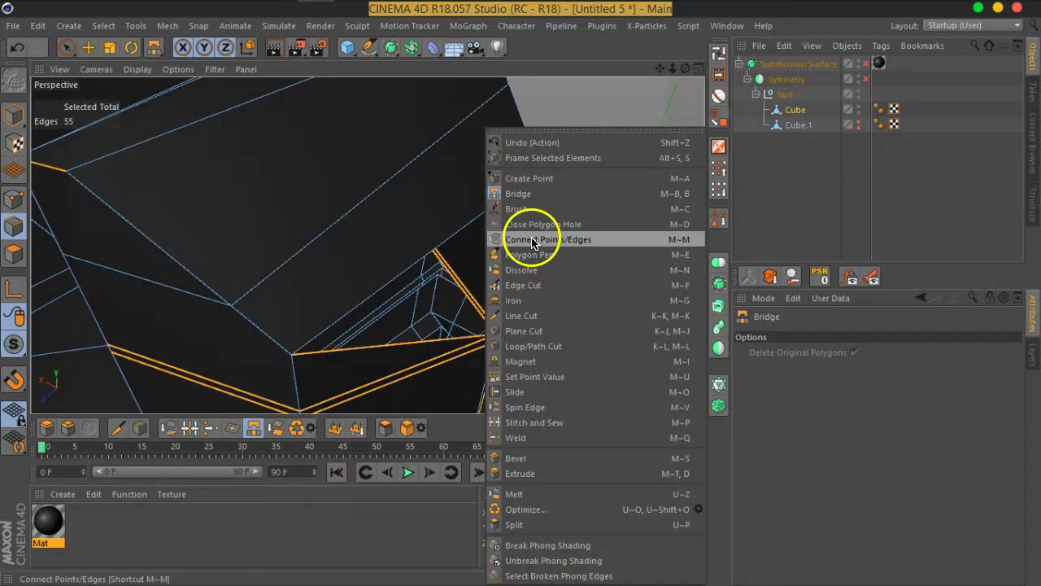
pyautogui.click(531, 225)
pyautogui.click(504, 304)
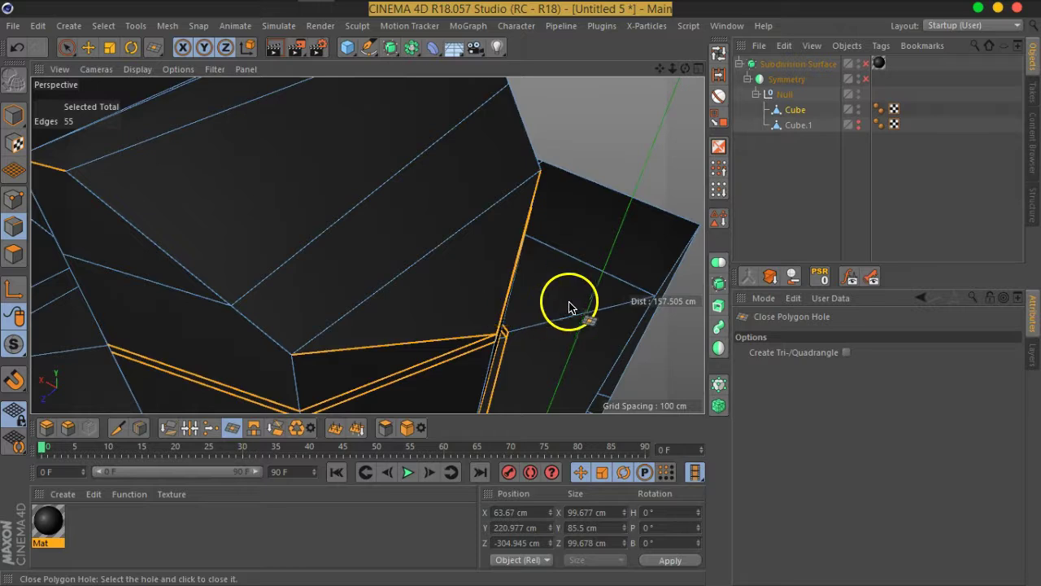
pyautogui.scroll(-3, 569, 307)
pyautogui.scroll(3, 507, 214)
pyautogui.rightClick(493, 255)
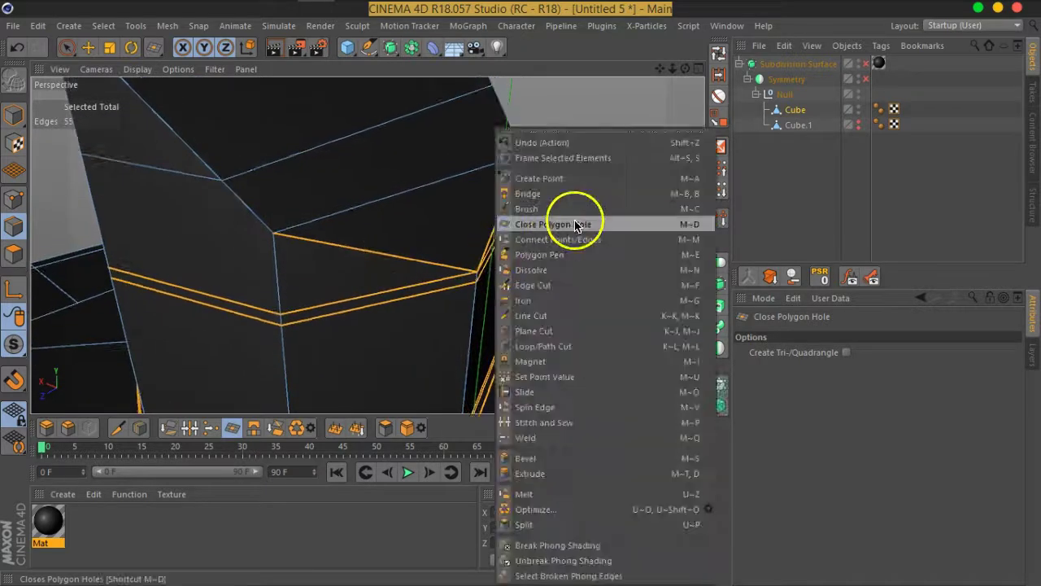
# - Use Line Cut to slice a new edge from the column edge across the top faces
pyautogui.click(531, 314)
pyautogui.moveTo(474, 213)
pyautogui.keyDown('alt'); pyautogui.mouseDown()
pyautogui.moveTo(458, 221)
pyautogui.moveTo(514, 296)
pyautogui.moveTo(367, 144)
pyautogui.moveTo(366, 174)
pyautogui.moveTo(366, 117)
pyautogui.moveTo(362, 174)
pyautogui.mouseUp(); pyautogui.keyUp('alt')
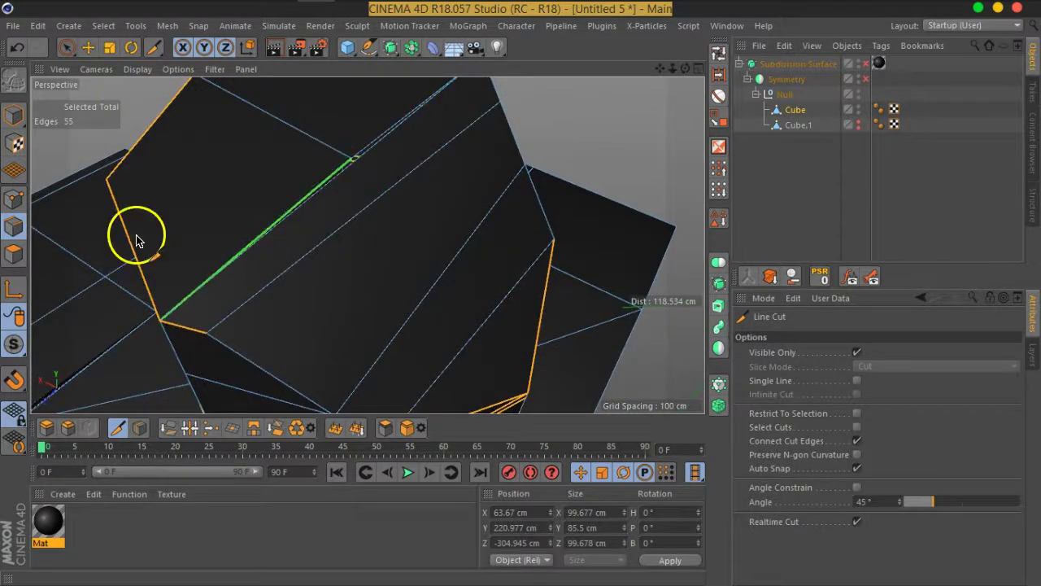
pyautogui.scroll(2, 364, 168)
pyautogui.click(346, 167)
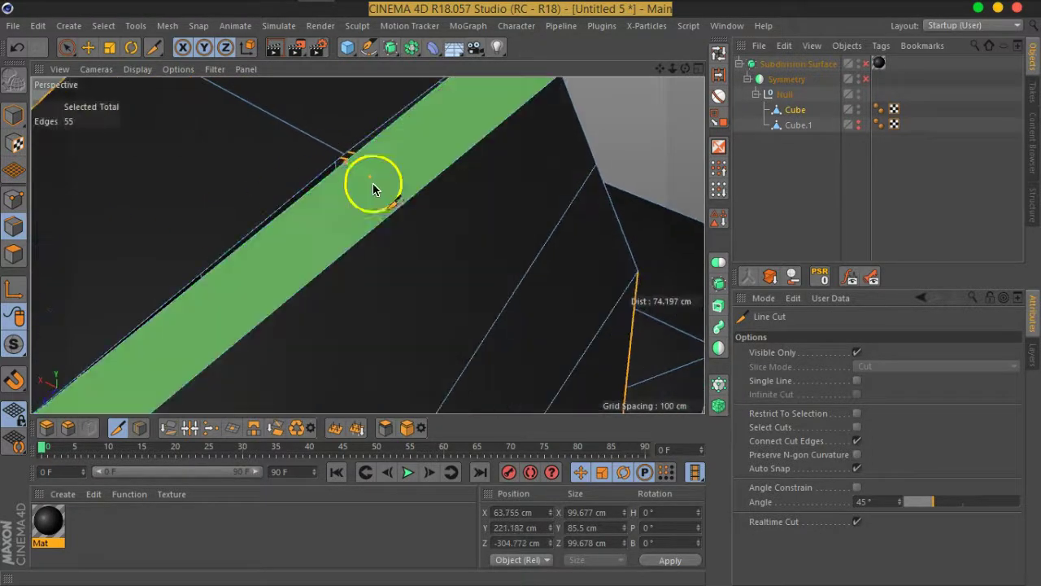
pyautogui.moveTo(479, 351)
pyautogui.keyDown('alt'); pyautogui.mouseDown()
pyautogui.moveTo(488, 295)
pyautogui.moveTo(406, 144)
pyautogui.moveTo(472, 272)
pyautogui.moveTo(448, 272)
pyautogui.moveTo(388, 203)
pyautogui.moveTo(319, 174)
pyautogui.moveTo(441, 163)
pyautogui.moveTo(217, 154)
pyautogui.moveTo(390, 181)
pyautogui.mouseUp(); pyautogui.keyUp('alt')
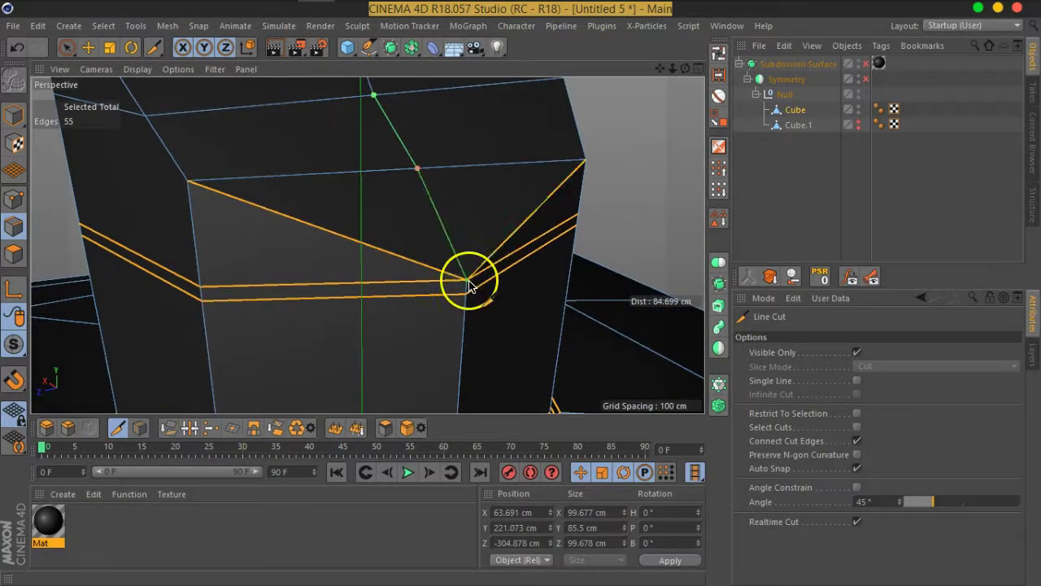
pyautogui.moveTo(588, 279)
pyautogui.keyDown('alt'); pyautogui.mouseDown()
pyautogui.moveTo(442, 255)
pyautogui.moveTo(580, 275)
pyautogui.moveTo(539, 162)
pyautogui.moveTo(479, 260)
pyautogui.moveTo(371, 220)
pyautogui.moveTo(414, 232)
pyautogui.moveTo(388, 244)
pyautogui.moveTo(386, 230)
pyautogui.mouseUp(); pyautogui.keyUp('alt')
pyautogui.scroll(2, 386, 230)
pyautogui.scroll(3, 384, 228)
# - Deselect everything and re-enable Symmetry so the mirrored half appears
pyautogui.rightClick(381, 207)
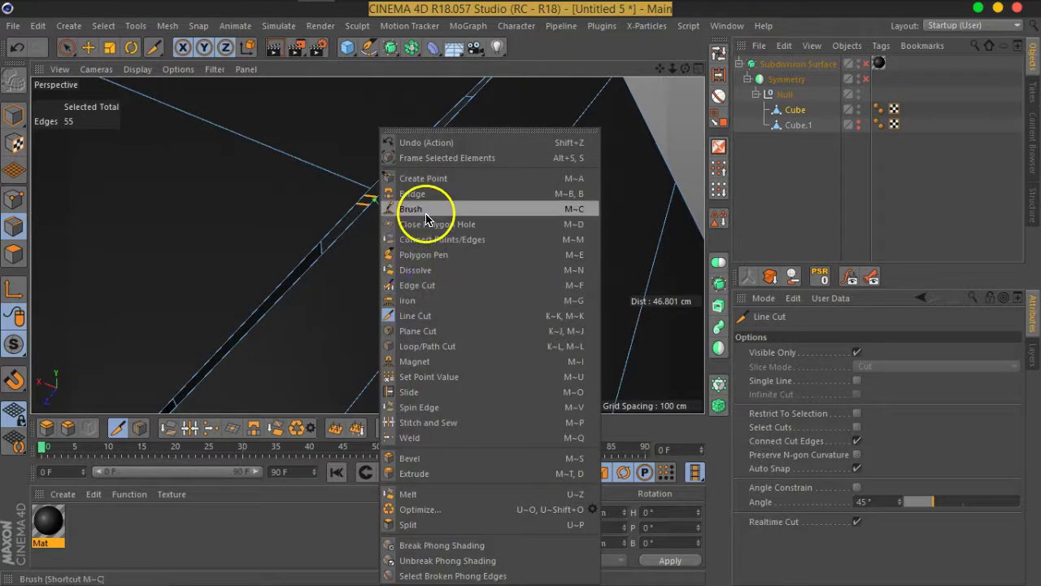
pyautogui.click(424, 254)
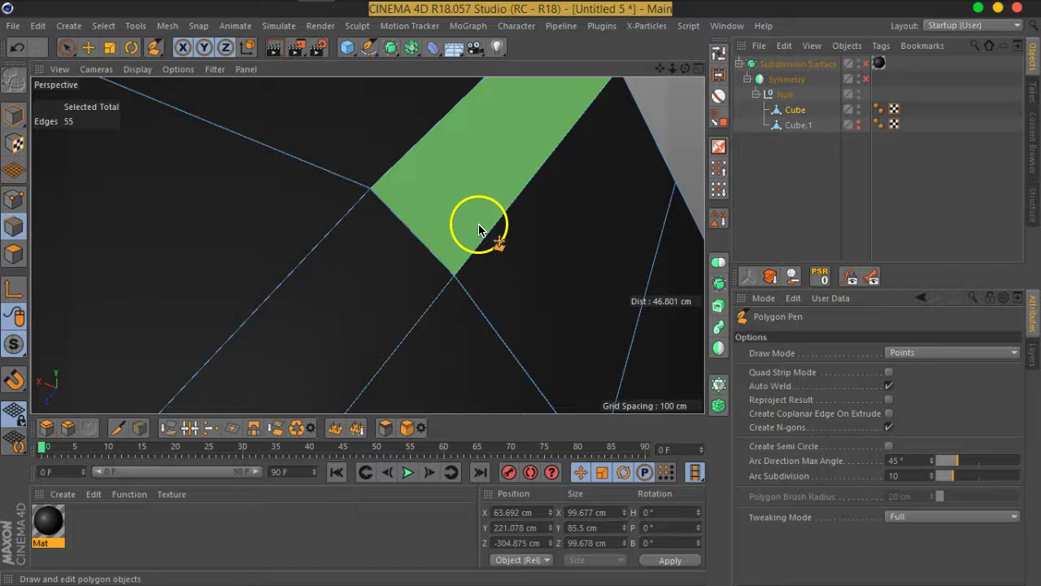
pyautogui.click(825, 163)
pyautogui.moveTo(408, 272)
pyautogui.keyDown('alt'); pyautogui.mouseDown()
pyautogui.moveTo(461, 279)
pyautogui.moveTo(249, 255)
pyautogui.moveTo(100, 217)
pyautogui.moveTo(445, 285)
pyautogui.moveTo(386, 214)
pyautogui.moveTo(453, 214)
pyautogui.mouseUp(); pyautogui.keyUp('alt')
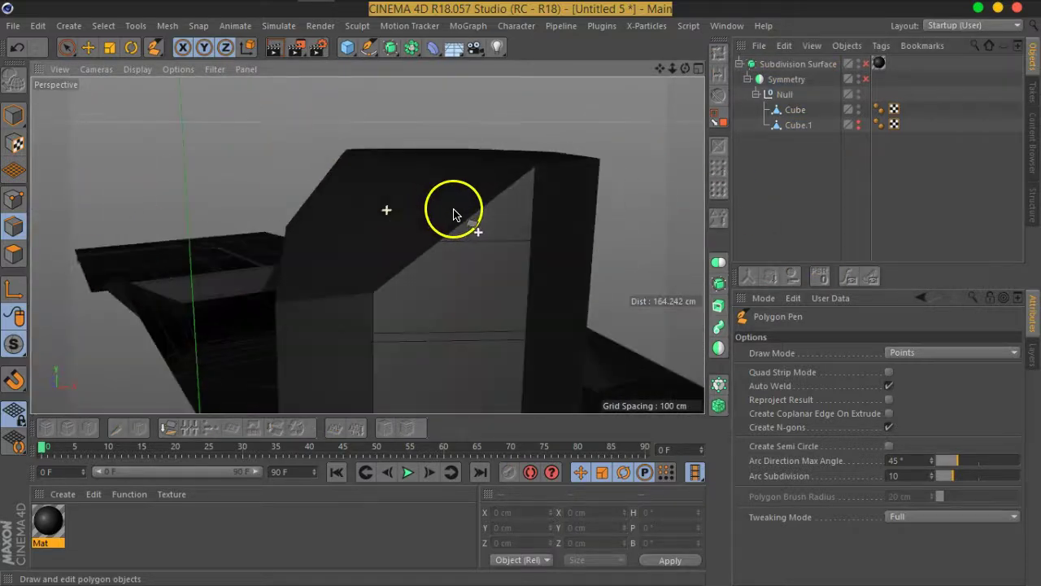
pyautogui.click(865, 79)
# - Preview Subdivision Surface smoothing, turn it off again, and select the Cube object
pyautogui.click(867, 64)
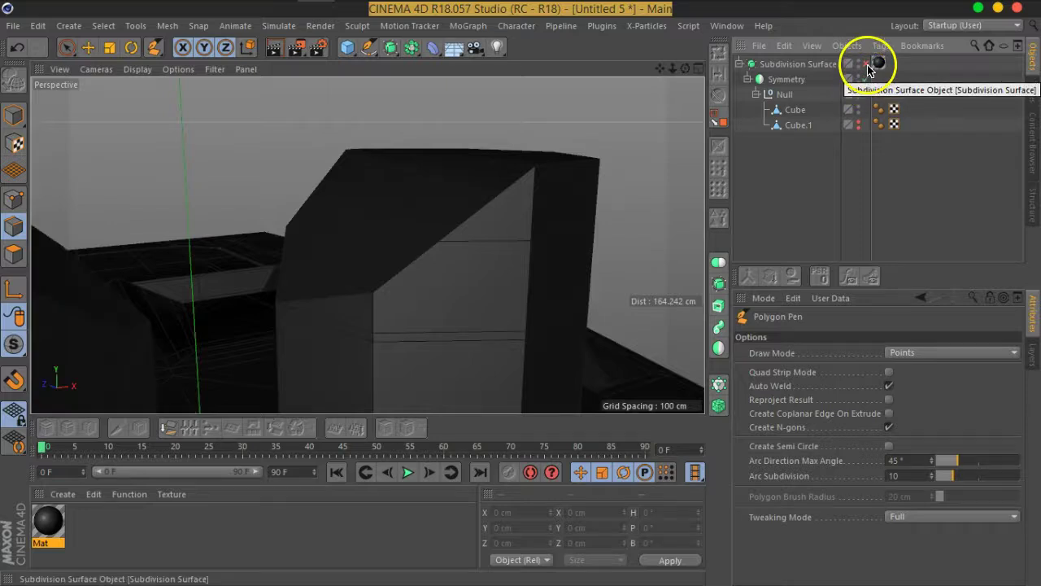
pyautogui.moveTo(495, 259)
pyautogui.keyDown('alt'); pyautogui.mouseDown()
pyautogui.moveTo(186, 291)
pyautogui.moveTo(325, 284)
pyautogui.moveTo(399, 261)
pyautogui.moveTo(345, 248)
pyautogui.moveTo(379, 255)
pyautogui.moveTo(369, 279)
pyautogui.moveTo(337, 263)
pyautogui.mouseUp(); pyautogui.keyUp('alt')
pyautogui.click(866, 67)
pyautogui.scroll(5, 333, 265)
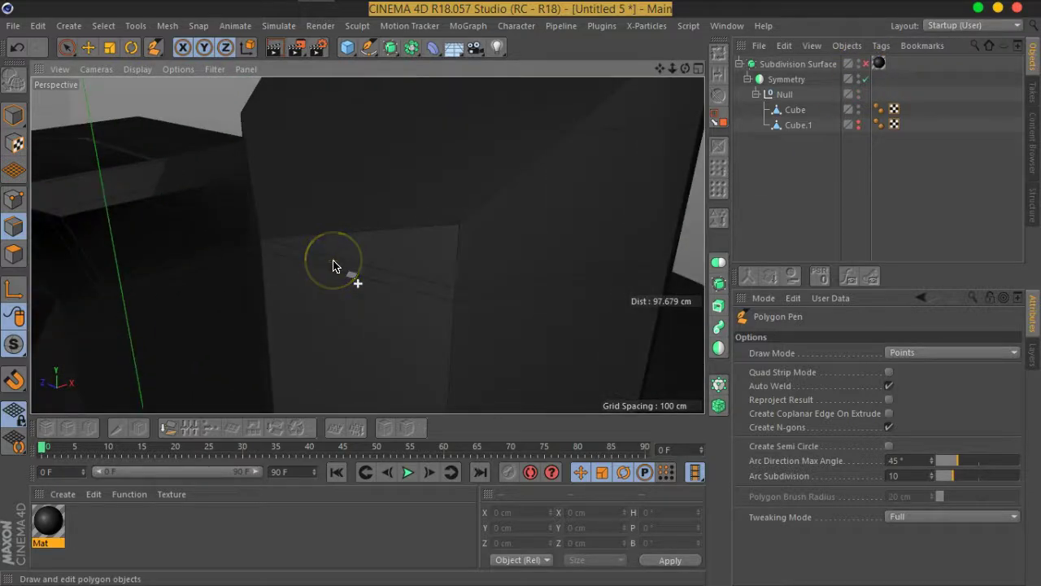
pyautogui.scroll(-5, 269, 244)
pyautogui.moveTo(269, 244)
pyautogui.keyDown('alt'); pyautogui.mouseDown()
pyautogui.moveTo(530, 275)
pyautogui.moveTo(464, 105)
pyautogui.moveTo(441, 298)
pyautogui.mouseUp(); pyautogui.keyUp('alt')
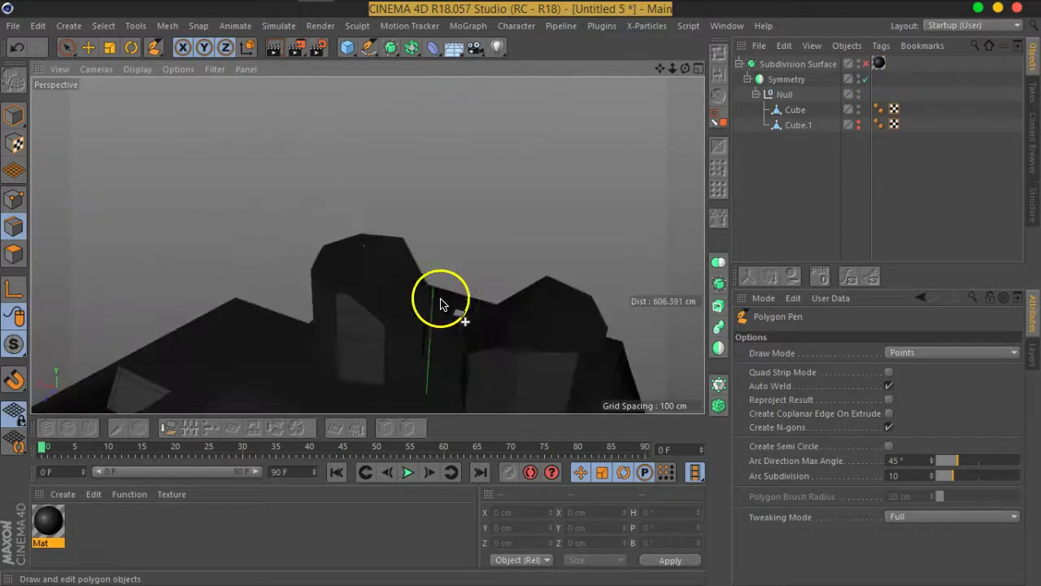
pyautogui.scroll(4, 431, 318)
pyautogui.scroll(2, 422, 336)
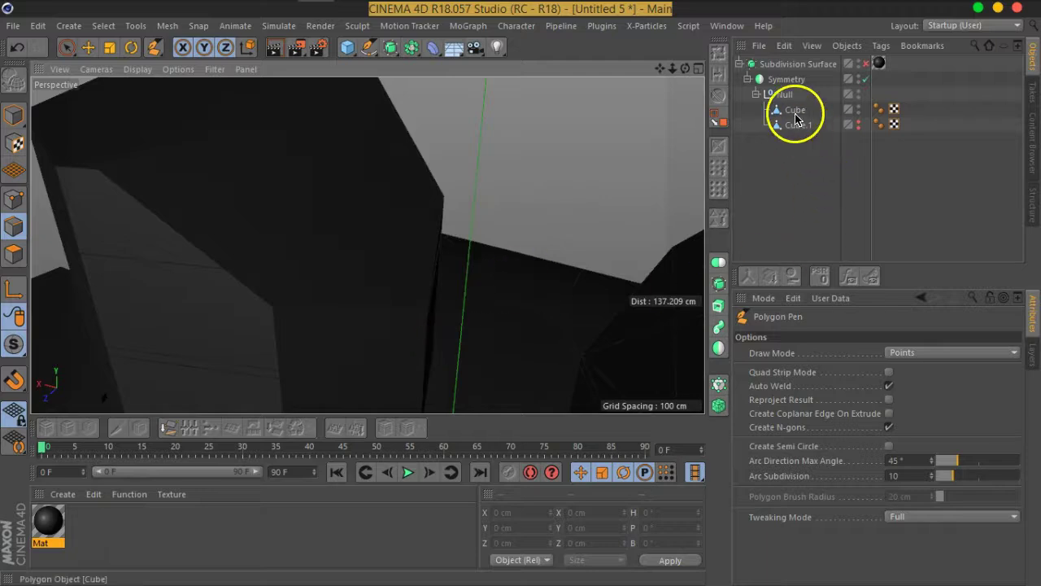
pyautogui.click(795, 111)
pyautogui.scroll(-2, 453, 326)
pyautogui.moveTo(453, 325)
pyautogui.keyDown('alt'); pyautogui.mouseDown()
pyautogui.moveTo(396, 307)
pyautogui.moveTo(424, 315)
pyautogui.mouseUp(); pyautogui.keyUp('alt')
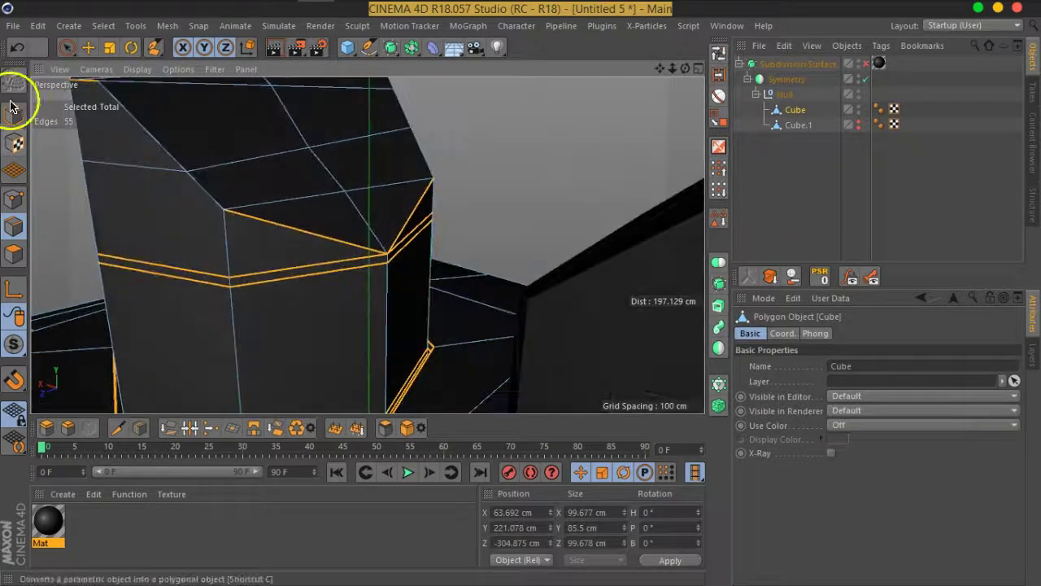
# - Switch to Live Selection, clear the edge selection, and zoom in on the bevelled corner
pyautogui.moveTo(56, 56); pyautogui.dragTo(396, 283)
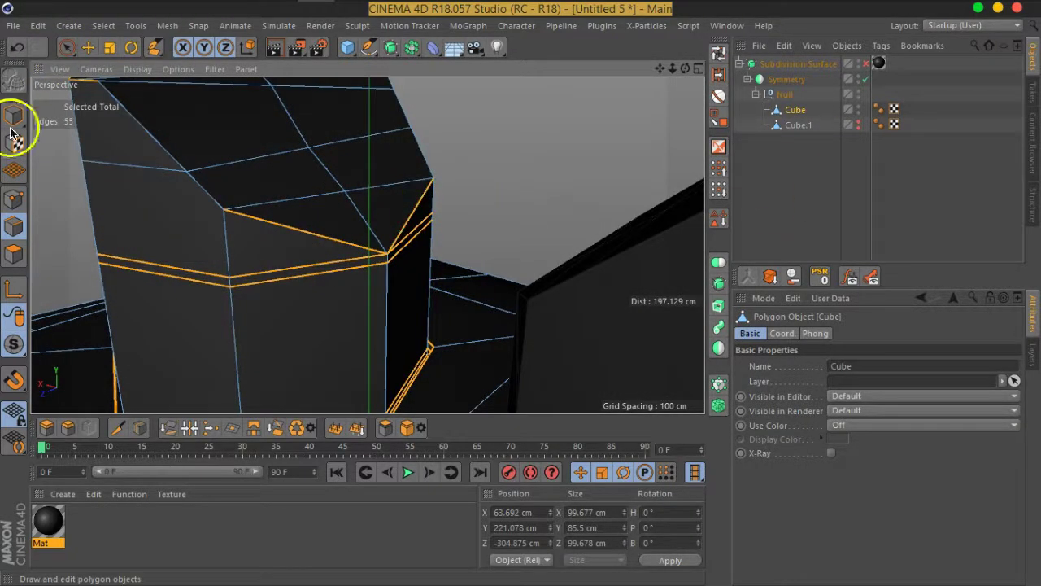
pyautogui.click(66, 47)
pyautogui.click(570, 185)
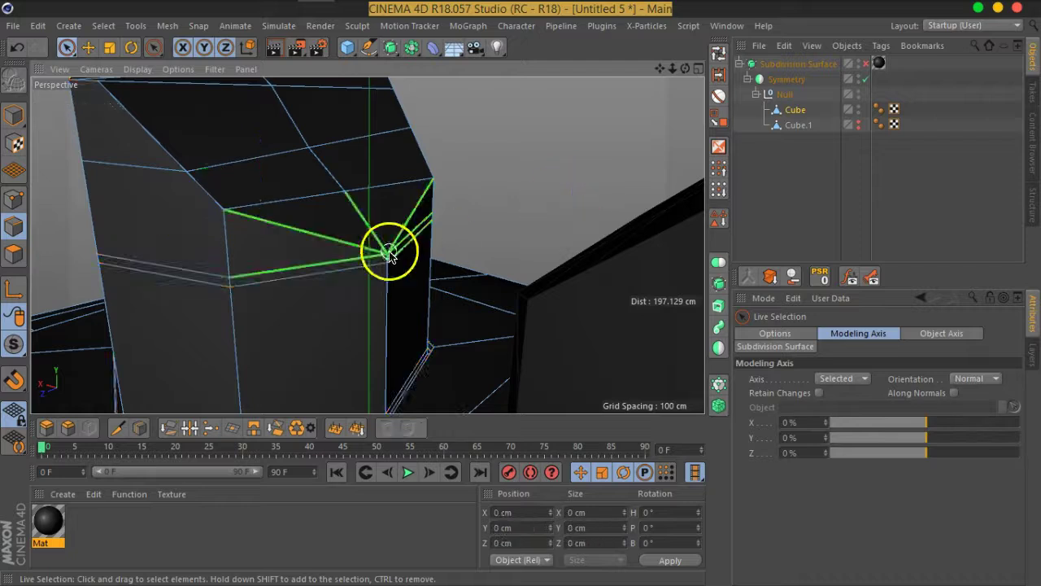
pyautogui.scroll(2, 394, 249)
pyautogui.scroll(2, 398, 252)
pyautogui.scroll(1, 388, 244)
pyautogui.scroll(1, 426, 260)
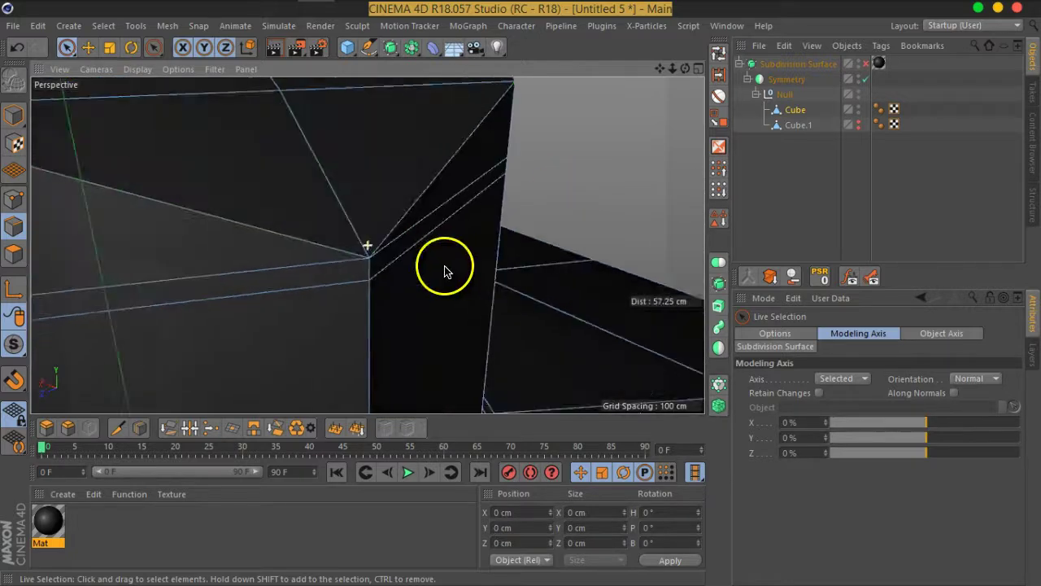
pyautogui.scroll(2, 442, 269)
pyautogui.moveTo(468, 293)
pyautogui.keyDown('alt'); pyautogui.mouseDown()
pyautogui.moveTo(372, 256)
pyautogui.moveTo(300, 259)
pyautogui.moveTo(537, 233)
pyautogui.moveTo(504, 274)
pyautogui.moveTo(462, 268)
pyautogui.mouseUp(); pyautogui.keyUp('alt')
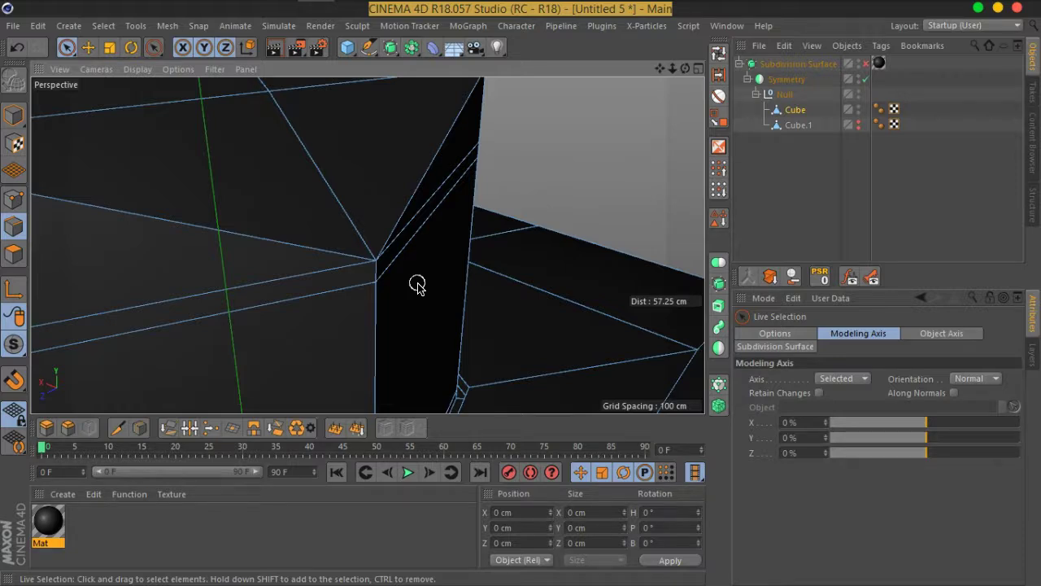
pyautogui.moveTo(437, 282)
pyautogui.keyDown('alt'); pyautogui.mouseDown()
pyautogui.moveTo(395, 241)
pyautogui.moveTo(448, 272)
pyautogui.moveTo(527, 254)
pyautogui.moveTo(521, 239)
pyautogui.moveTo(406, 244)
pyautogui.moveTo(409, 226)
pyautogui.moveTo(475, 167)
pyautogui.moveTo(463, 221)
pyautogui.moveTo(421, 128)
pyautogui.moveTo(366, 214)
pyautogui.moveTo(331, 240)
pyautogui.moveTo(165, 228)
pyautogui.moveTo(122, 236)
pyautogui.moveTo(30, 174)
pyautogui.moveTo(376, 240)
pyautogui.moveTo(328, 258)
pyautogui.moveTo(381, 203)
pyautogui.moveTo(318, 271)
pyautogui.mouseUp(); pyautogui.keyUp('alt')
# - Select the corner point and slide it along its edge to X 57.419 cm
pyautogui.click(13, 197)
pyautogui.click(333, 306)
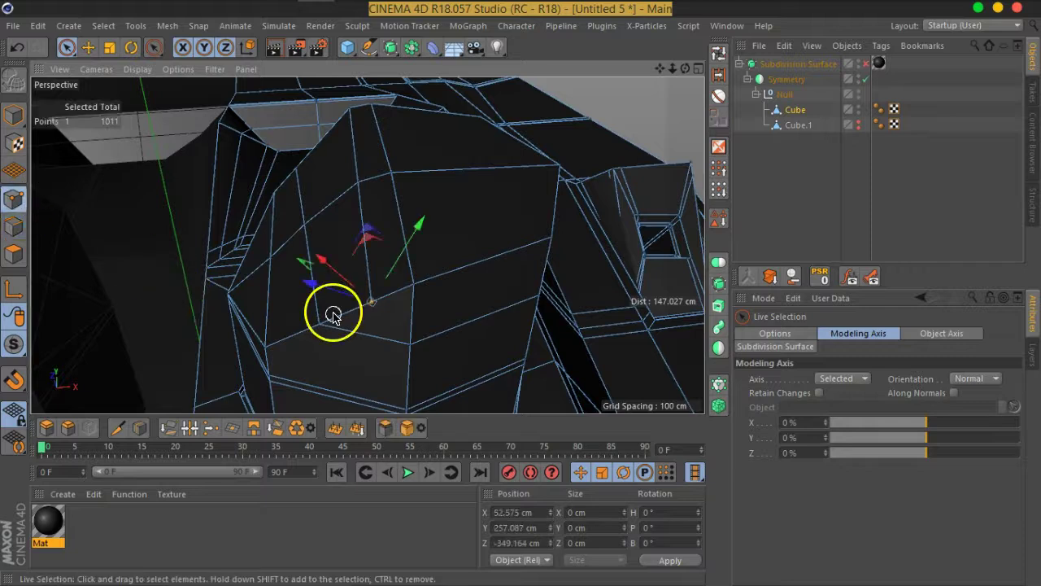
pyautogui.rightClick(329, 302)
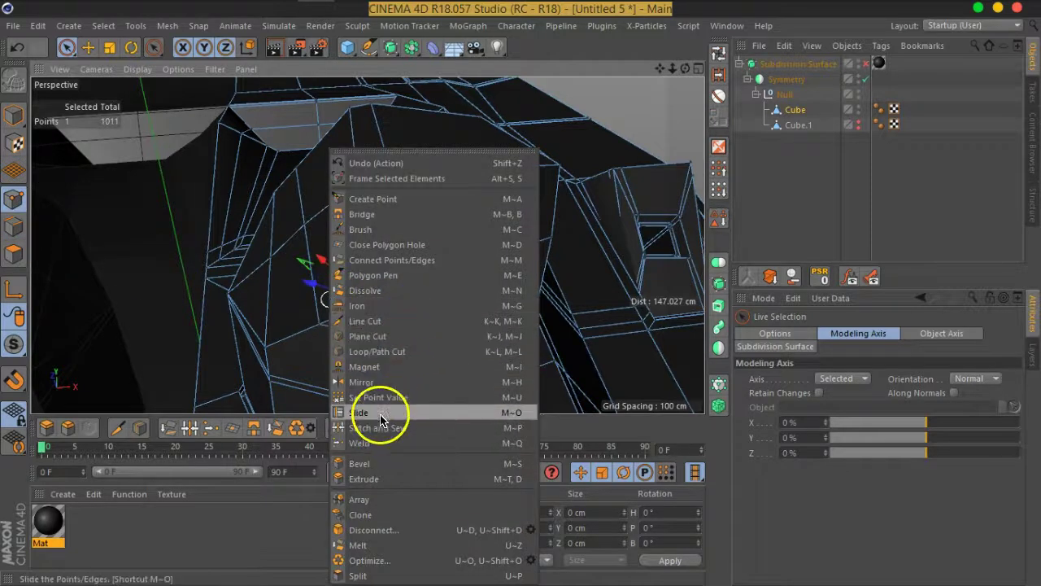
pyautogui.click(381, 412)
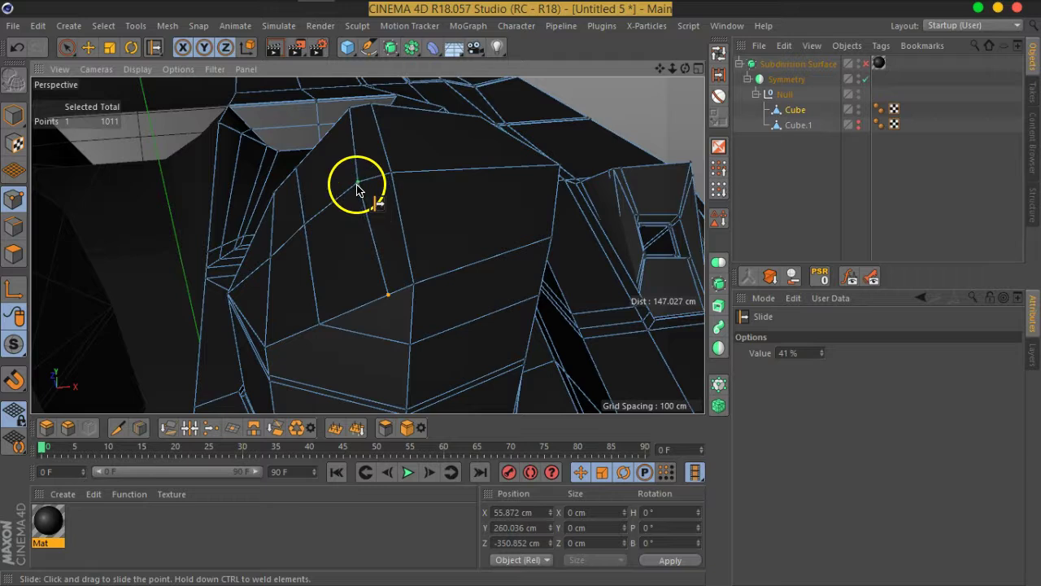
pyautogui.moveTo(369, 199)
pyautogui.keyDown('alt'); pyautogui.mouseDown()
pyautogui.moveTo(314, 263)
pyautogui.moveTo(581, 227)
pyautogui.moveTo(588, 239)
pyautogui.moveTo(447, 258)
pyautogui.moveTo(388, 248)
pyautogui.mouseUp(); pyautogui.keyUp('alt')
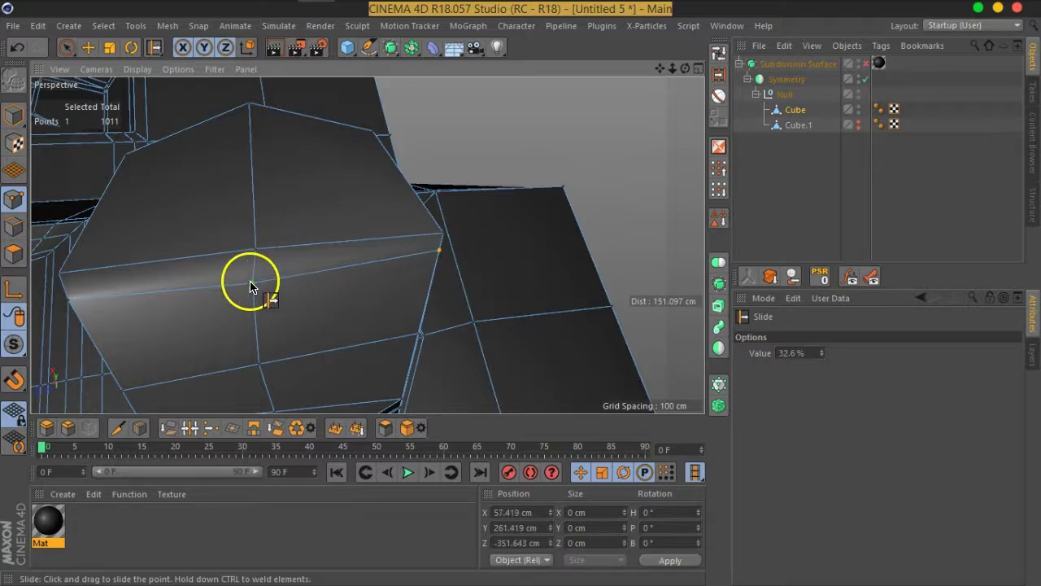
pyautogui.moveTo(255, 279); pyautogui.dragTo(255, 281)
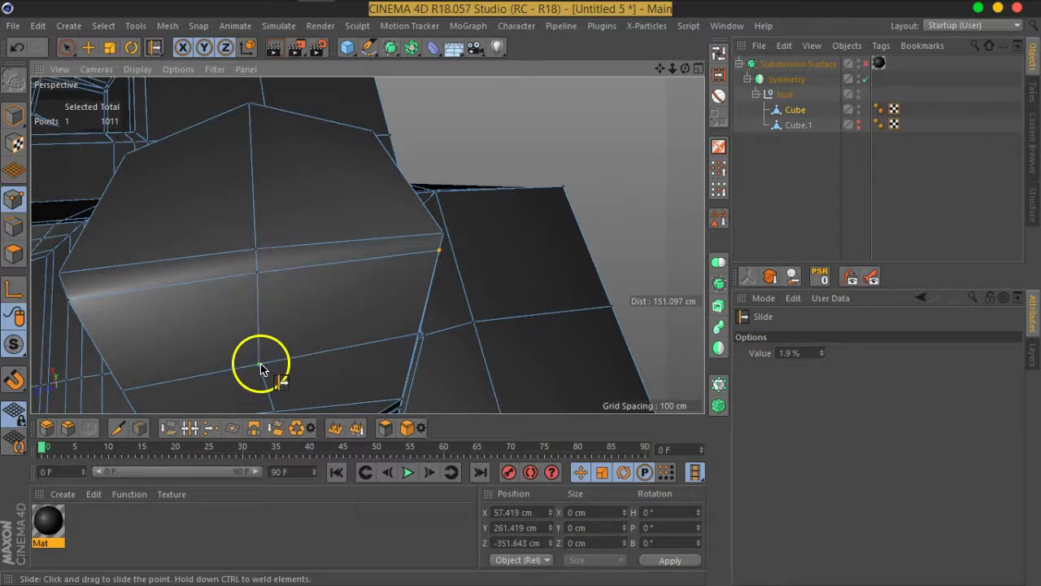
pyautogui.moveTo(352, 370)
pyautogui.keyDown('alt'); pyautogui.mouseDown()
pyautogui.moveTo(412, 323)
pyautogui.moveTo(232, 263)
pyautogui.moveTo(545, 274)
pyautogui.moveTo(609, 242)
pyautogui.moveTo(479, 233)
pyautogui.moveTo(445, 307)
pyautogui.moveTo(383, 301)
pyautogui.moveTo(426, 275)
pyautogui.moveTo(429, 250)
pyautogui.mouseUp(); pyautogui.keyUp('alt')
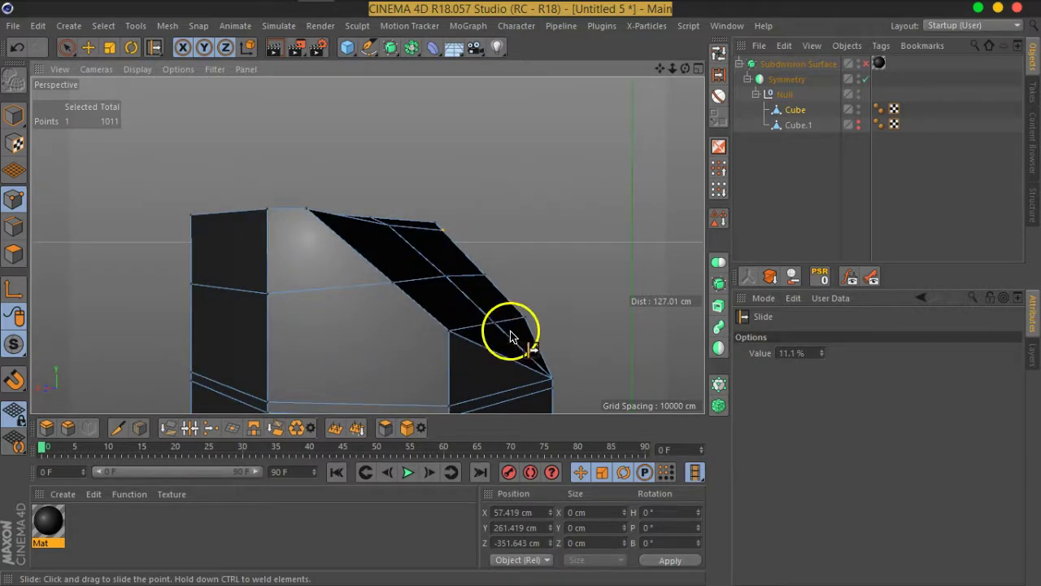
pyautogui.scroll(3, 465, 309)
pyautogui.scroll(3, 458, 367)
pyautogui.scroll(3, 465, 372)
pyautogui.scroll(1, 462, 378)
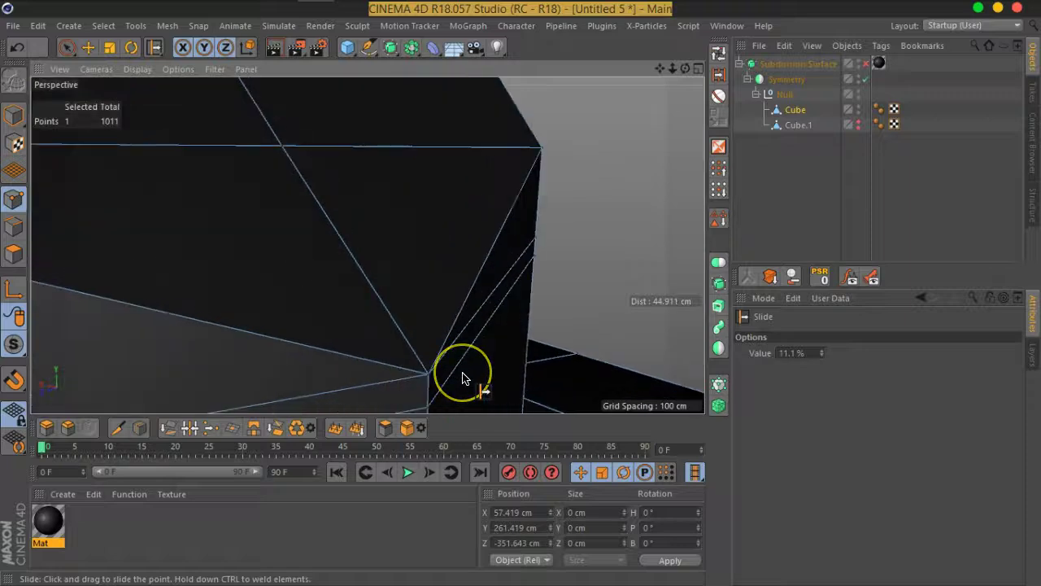
pyautogui.scroll(1, 462, 378)
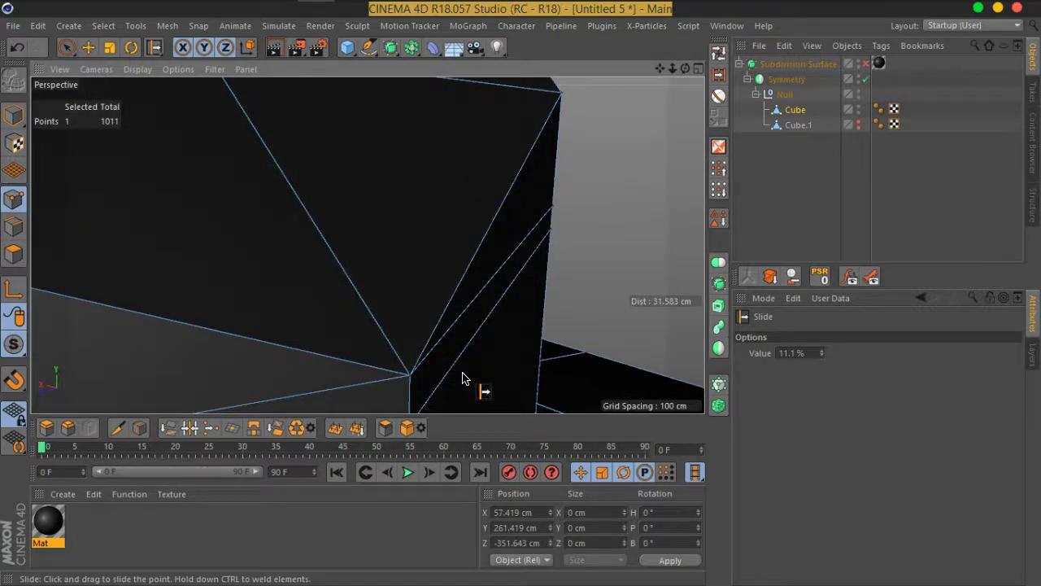
pyautogui.click(17, 226)
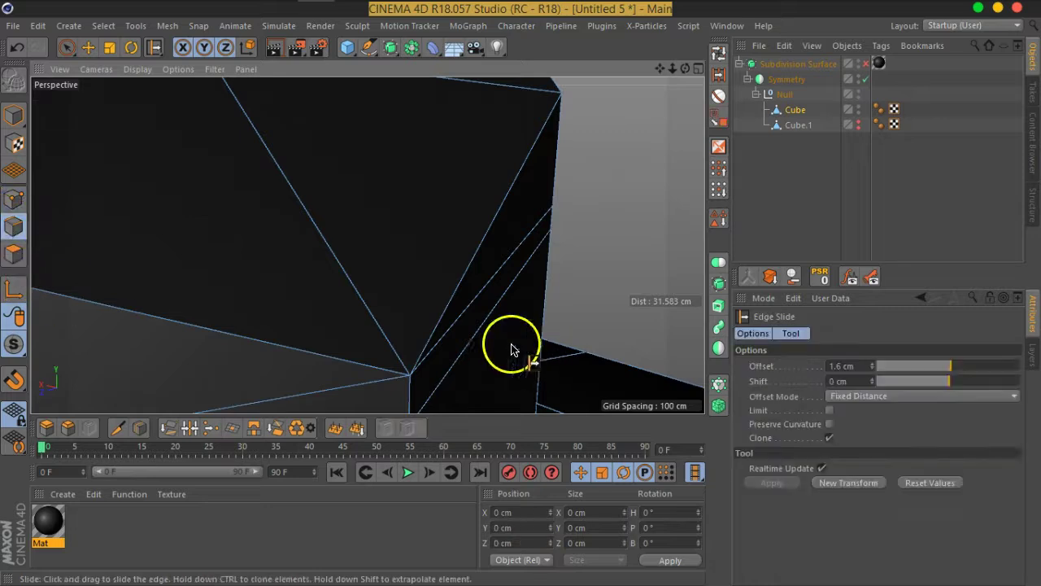
pyautogui.click(718, 51)
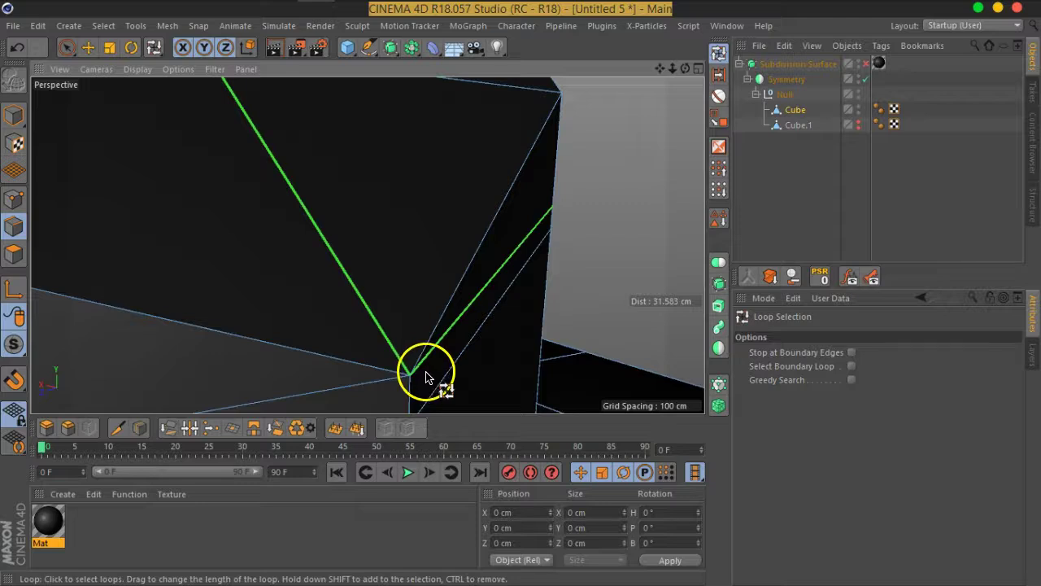
pyautogui.click(479, 294)
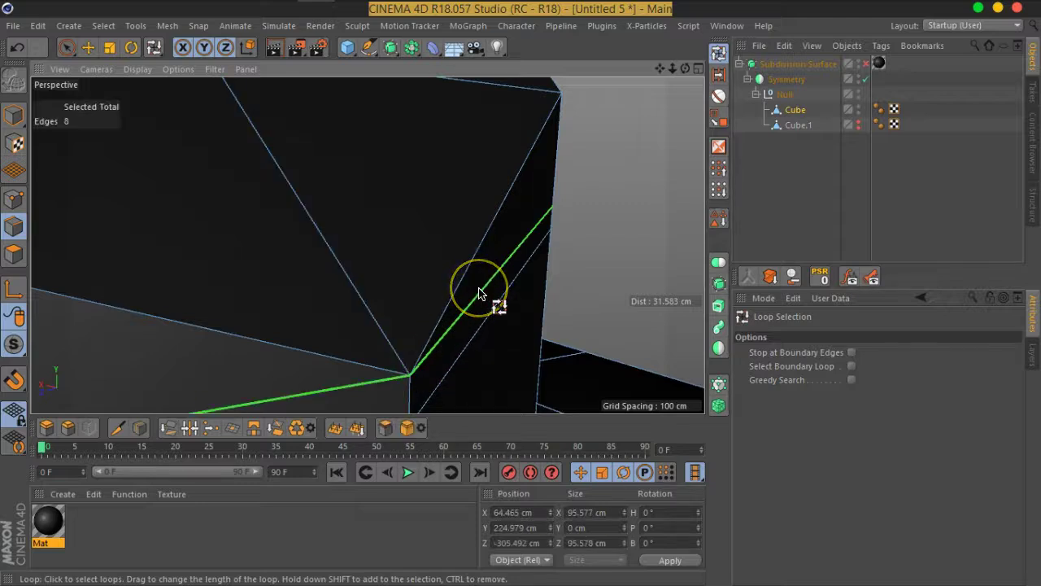
pyautogui.rightClick(479, 293)
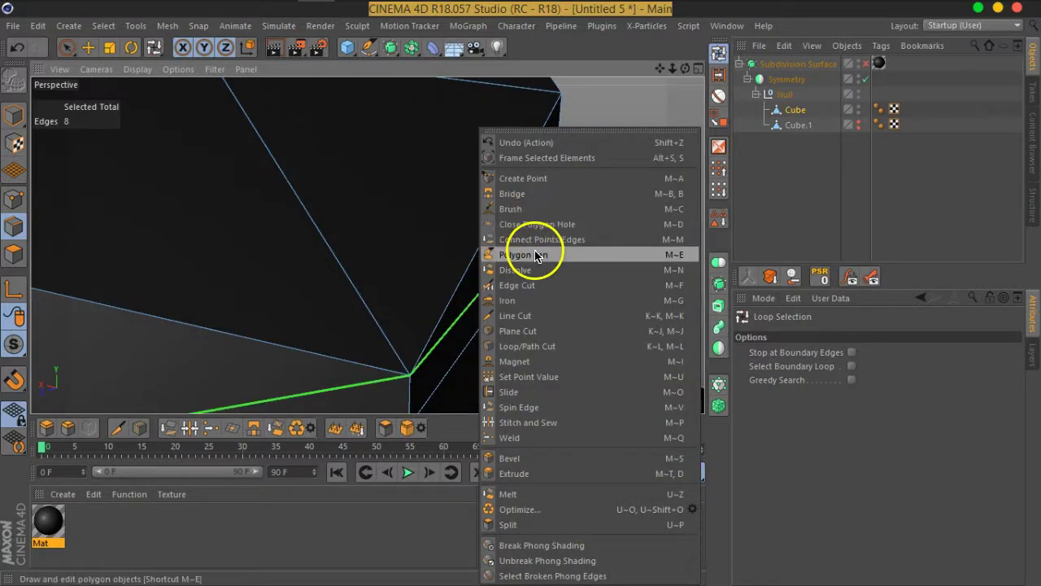
pyautogui.scroll(3, 465, 314)
pyautogui.scroll(2, 472, 326)
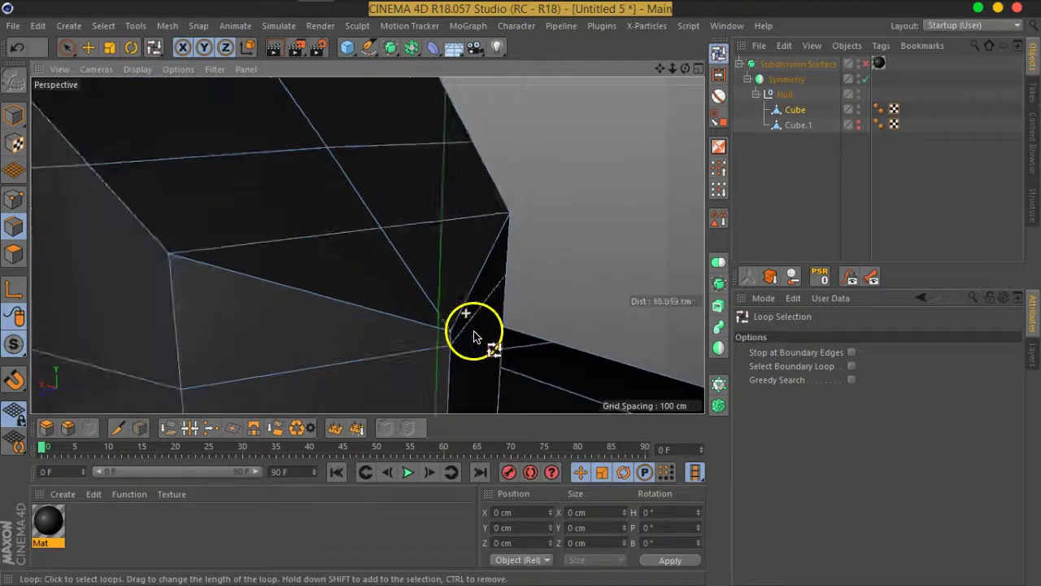
pyautogui.scroll(2, 422, 327)
pyautogui.scroll(-2, 422, 326)
pyautogui.scroll(-2, 431, 321)
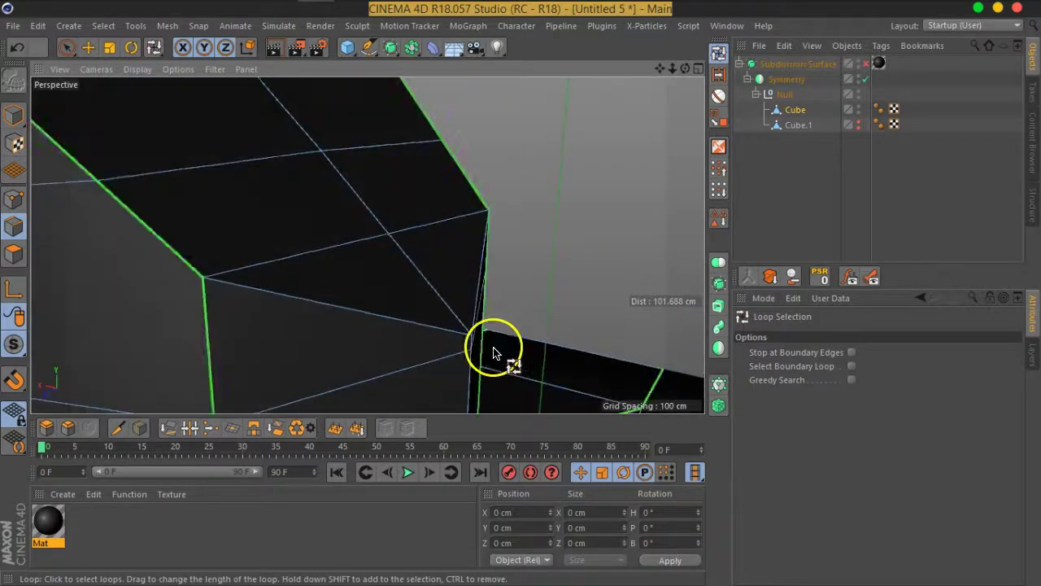
pyautogui.scroll(2, 444, 307)
pyautogui.scroll(2, 456, 302)
pyautogui.scroll(2, 485, 287)
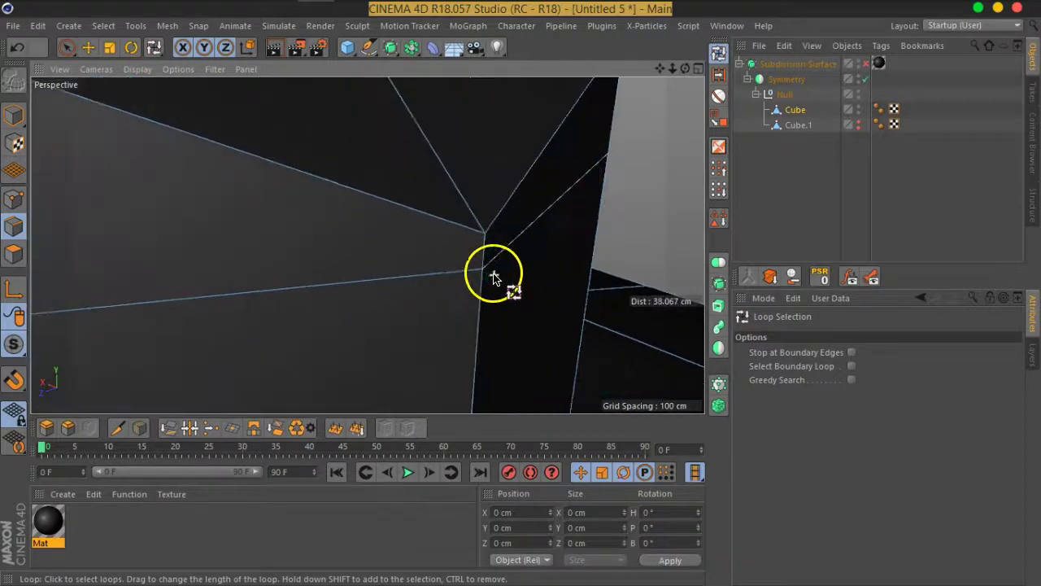
pyautogui.click(795, 168)
pyautogui.click(866, 65)
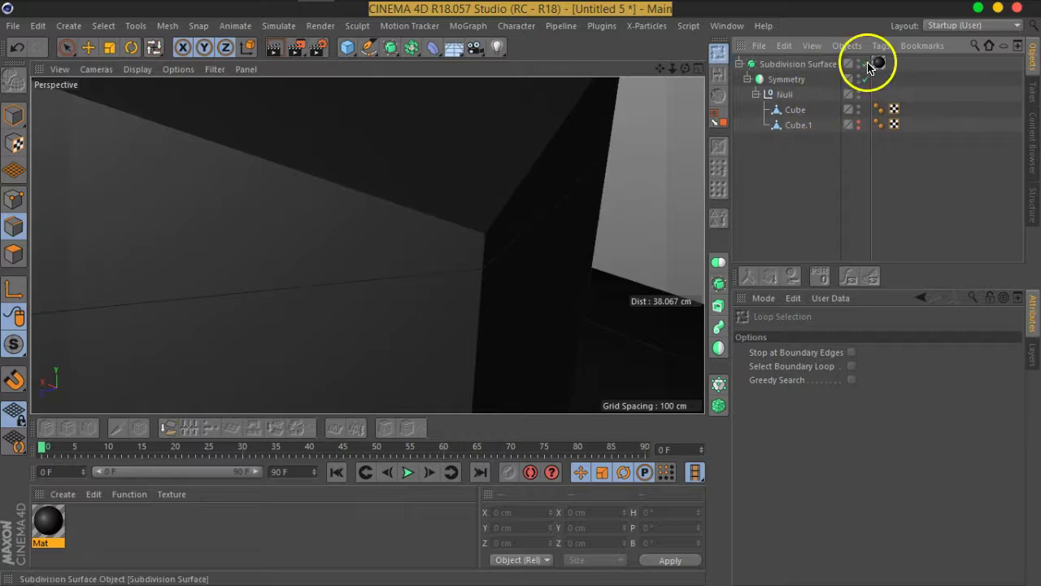
pyautogui.click(867, 64)
pyautogui.moveTo(501, 213)
pyautogui.keyDown('alt'); pyautogui.mouseDown()
pyautogui.moveTo(481, 200)
pyautogui.moveTo(210, 225)
pyautogui.mouseUp(); pyautogui.keyUp('alt')
pyautogui.moveTo(537, 213)
pyautogui.keyDown('alt'); pyautogui.mouseDown()
pyautogui.moveTo(449, 220)
pyautogui.moveTo(418, 237)
pyautogui.mouseUp(); pyautogui.keyUp('alt')
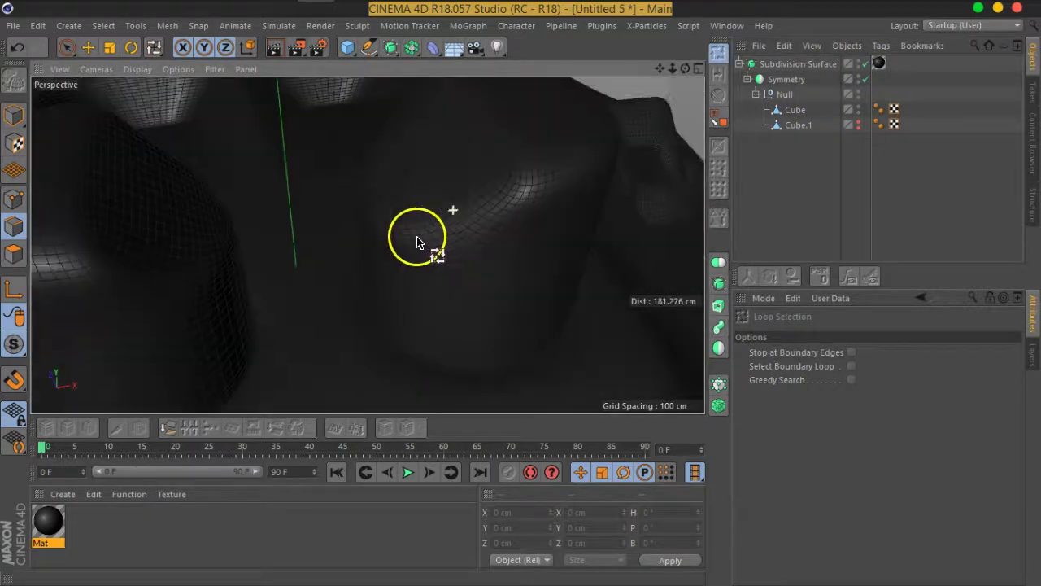
pyautogui.click(866, 79)
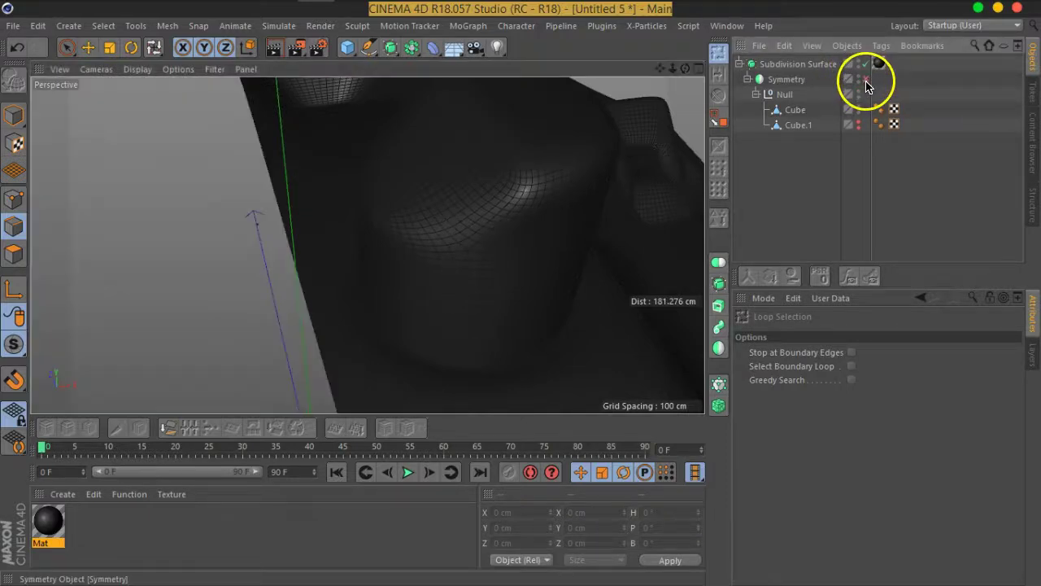
pyautogui.click(865, 81)
pyautogui.click(865, 65)
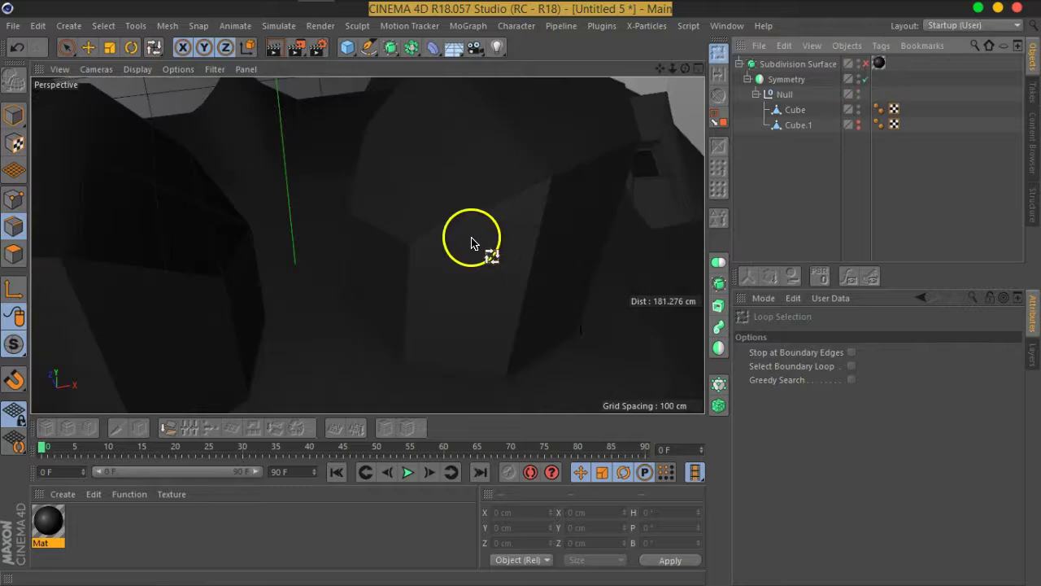
pyautogui.click(13, 254)
# - Paint-select the slanted top polygons of the Cube with Live Selection
pyautogui.click(66, 50)
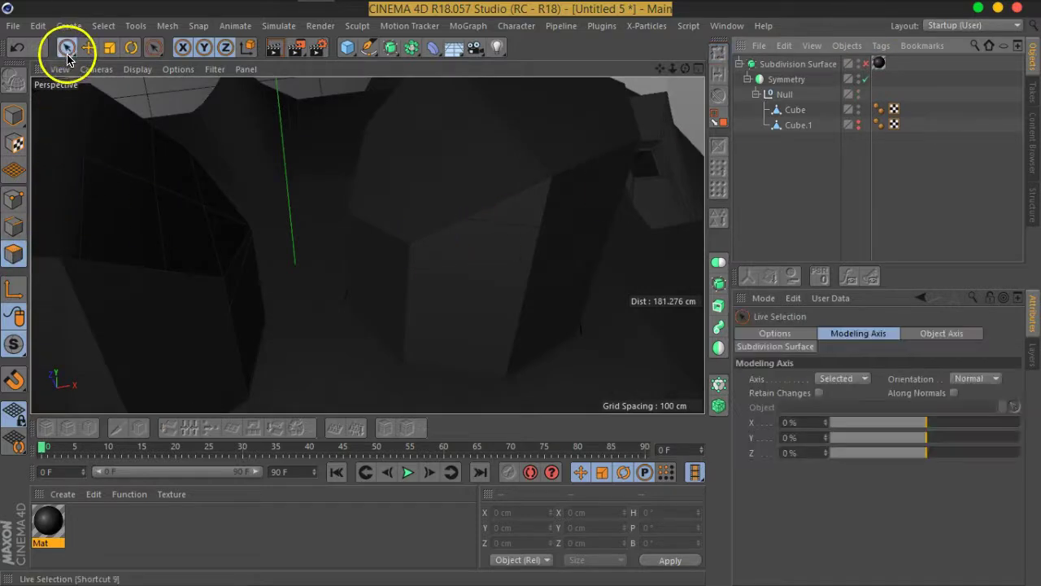
pyautogui.click(795, 109)
pyautogui.moveTo(634, 212)
pyautogui.keyDown('alt'); pyautogui.mouseDown()
pyautogui.moveTo(551, 249)
pyautogui.moveTo(484, 187)
pyautogui.moveTo(483, 274)
pyautogui.mouseUp(); pyautogui.keyUp('alt')
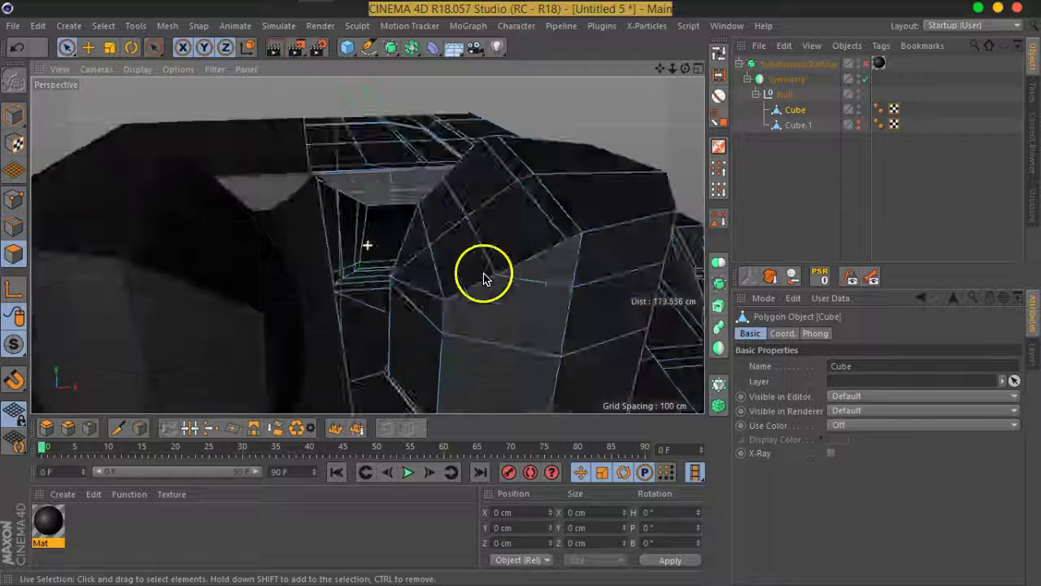
pyautogui.click(504, 214)
pyautogui.moveTo(504, 214)
pyautogui.mouseDown()
pyautogui.moveTo(495, 195)
pyautogui.moveTo(419, 234)
pyautogui.moveTo(469, 226)
pyautogui.mouseUp()
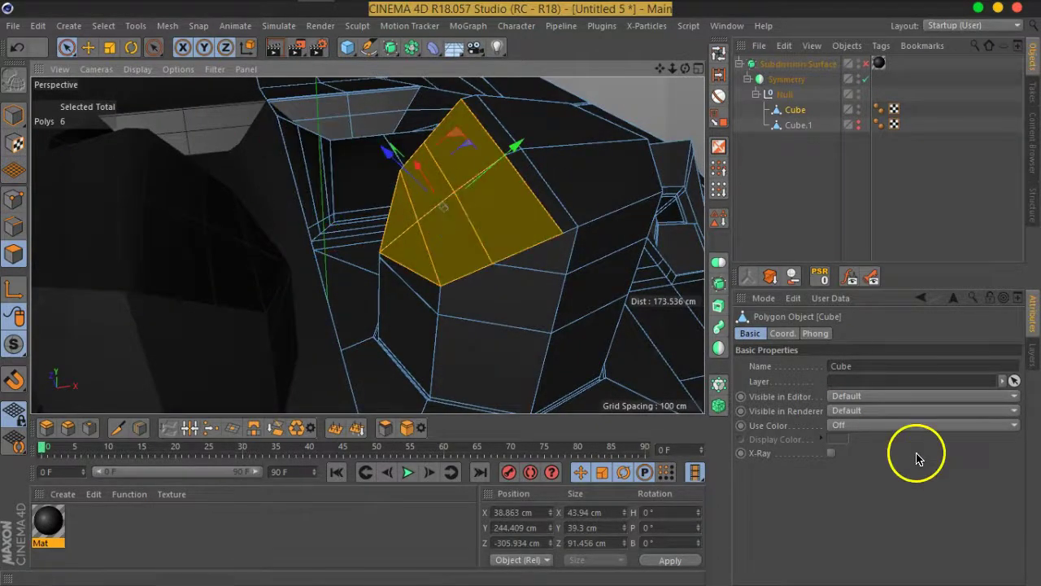
# - Set Modeling Axis orientation to Axis and drag the polygons left along X
pyautogui.click(69, 47)
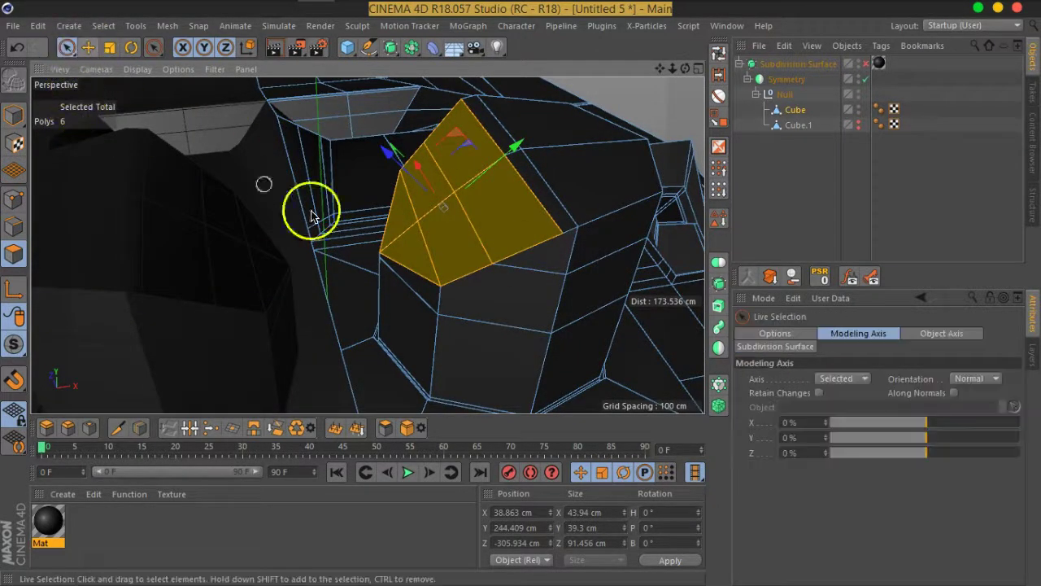
pyautogui.click(976, 379)
pyautogui.click(980, 395)
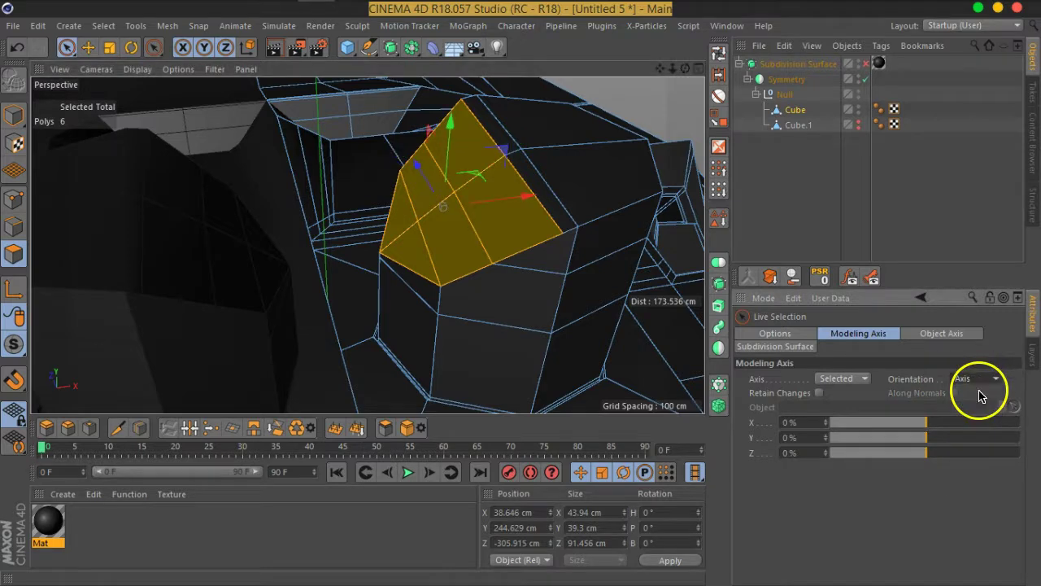
pyautogui.moveTo(495, 225)
pyautogui.keyDown('alt'); pyautogui.mouseDown()
pyautogui.moveTo(407, 239)
pyautogui.moveTo(397, 178)
pyautogui.moveTo(431, 195)
pyautogui.mouseUp(); pyautogui.keyUp('alt')
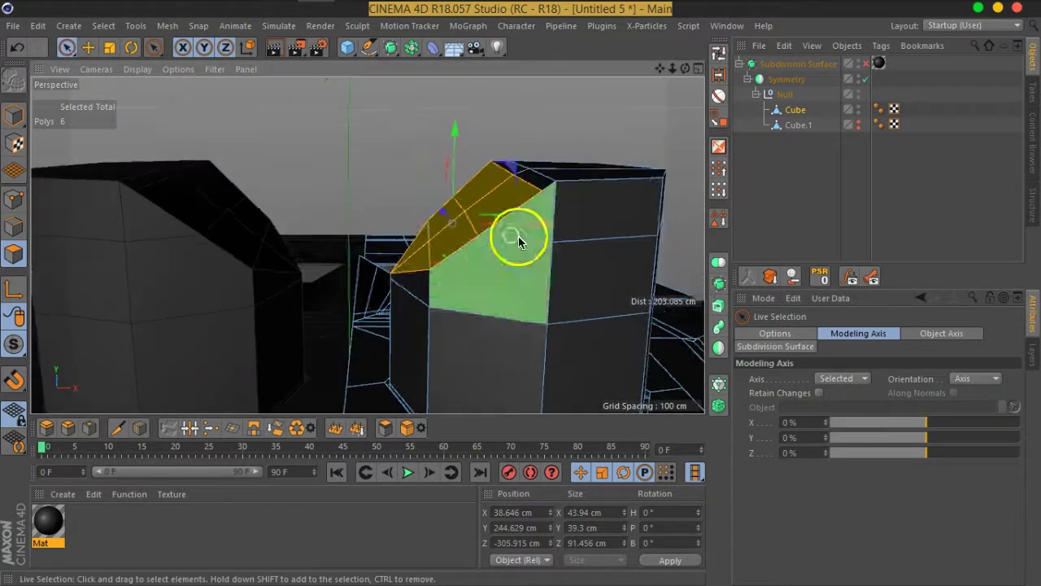
pyautogui.moveTo(547, 227); pyautogui.dragTo(503, 218)
# - Undo the move, add the top polygons, and slide all eight left against the neighbouring block
pyautogui.hotkey('ctrl', 'z')
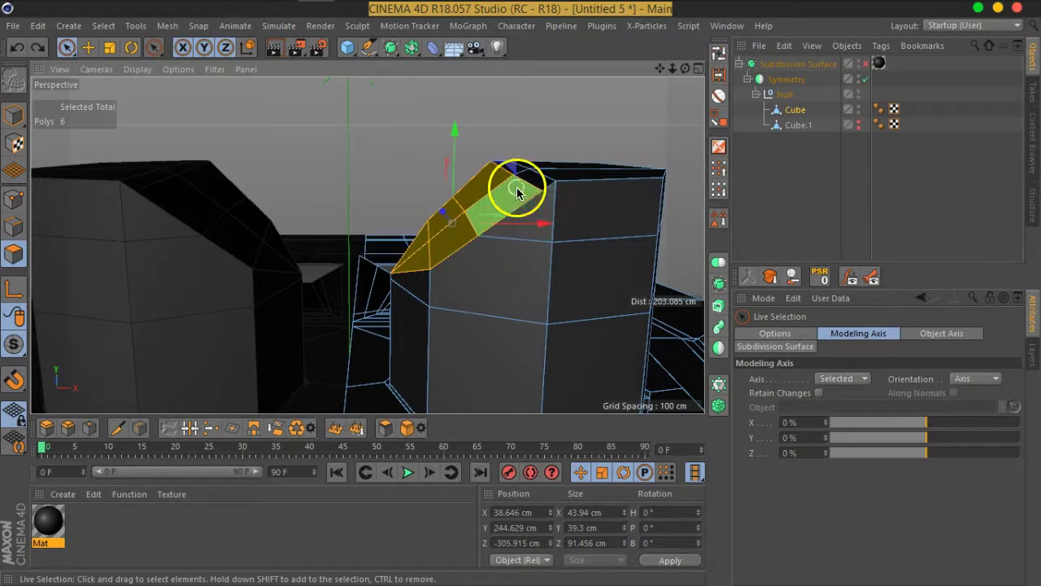
pyautogui.keyDown('shift'); pyautogui.click(518, 184); pyautogui.keyUp('shift')
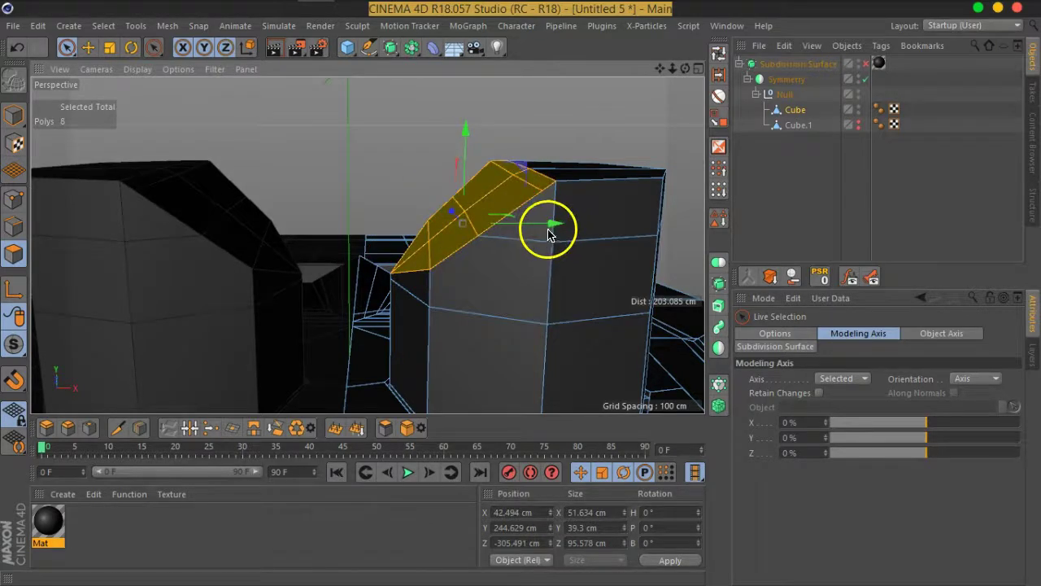
pyautogui.moveTo(555, 232); pyautogui.dragTo(463, 224)
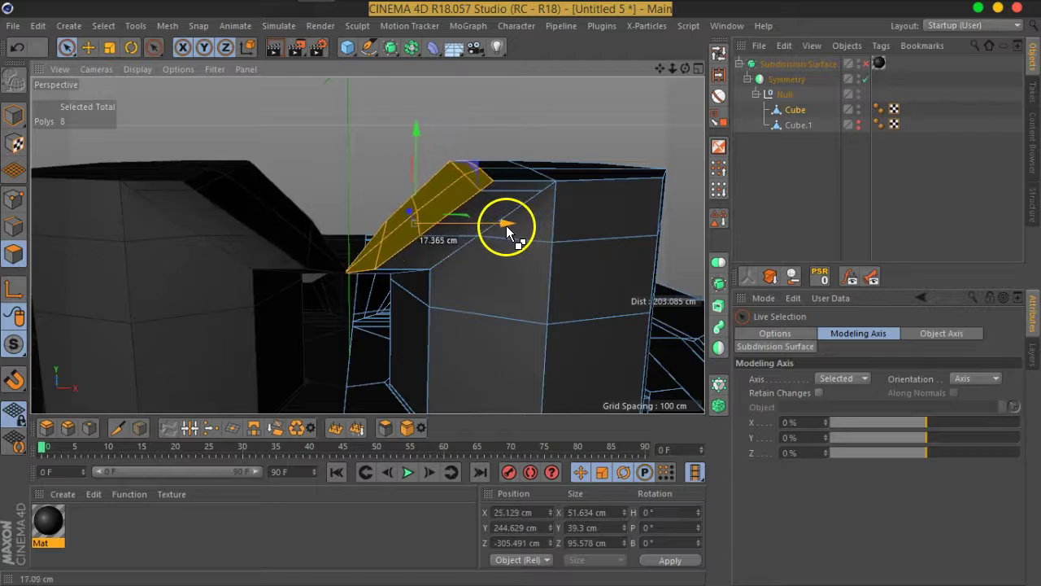
pyautogui.moveTo(463, 224); pyautogui.dragTo(445, 221)
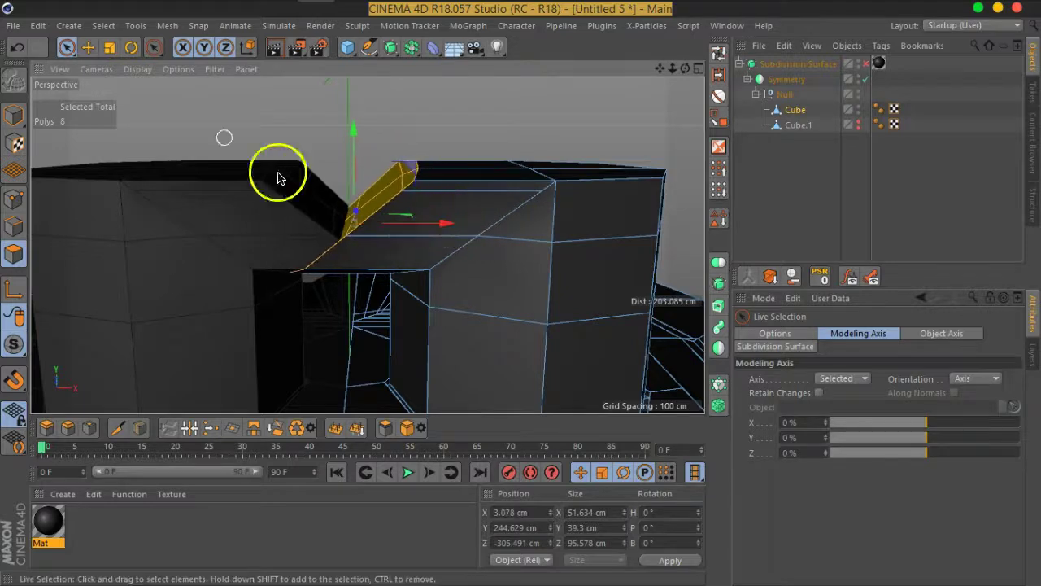
# - Scale the eight polygons to 0 cm in X to flatten them, then deselect all
pyautogui.click(132, 49)
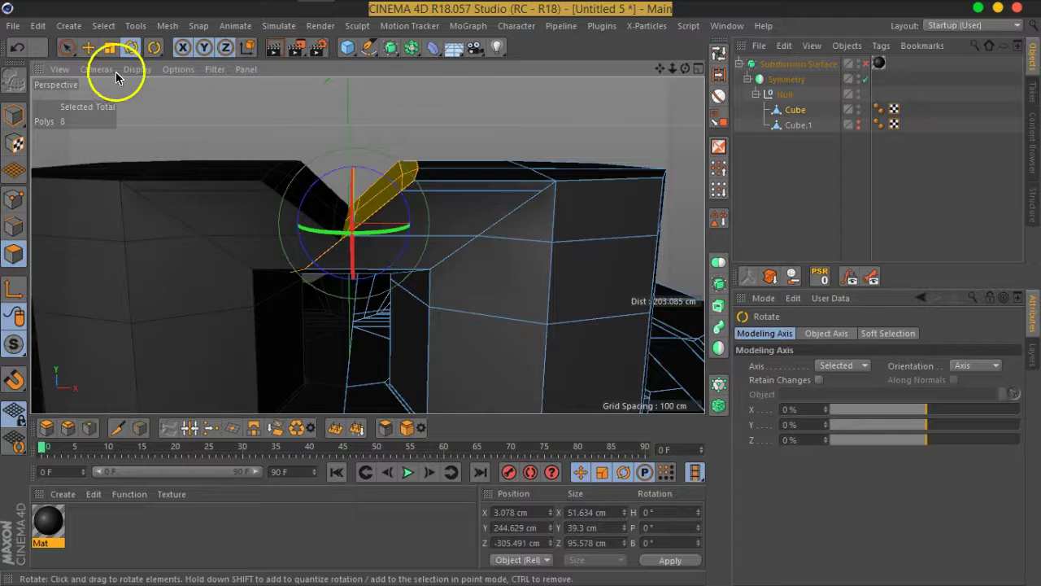
pyautogui.click(109, 47)
pyautogui.moveTo(442, 244)
pyautogui.mouseDown()
pyautogui.moveTo(444, 228)
pyautogui.moveTo(355, 228)
pyautogui.mouseUp()
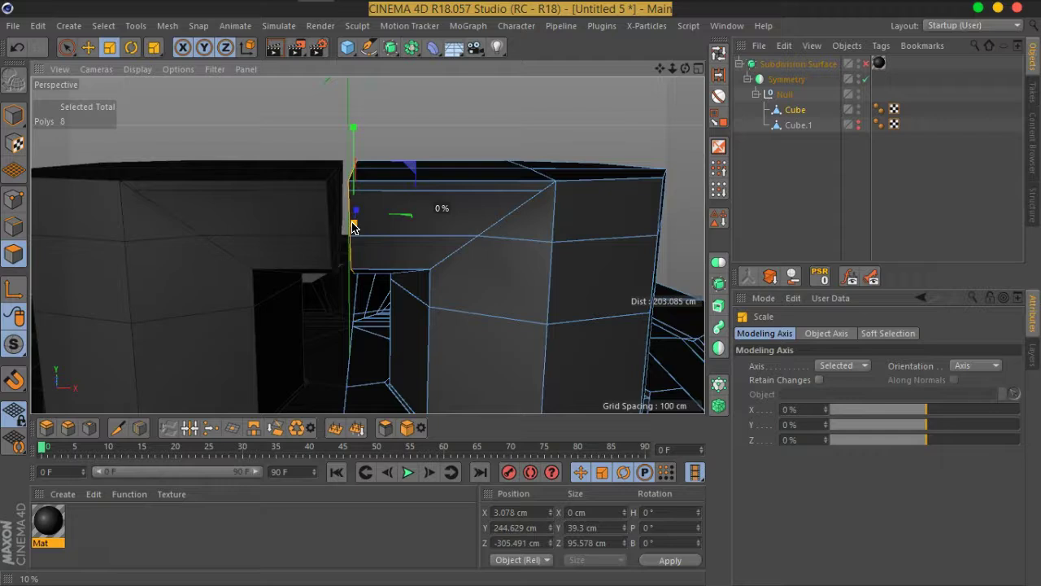
pyautogui.moveTo(354, 227); pyautogui.dragTo(351, 225)
pyautogui.moveTo(312, 285)
pyautogui.keyDown('alt'); pyautogui.mouseDown()
pyautogui.moveTo(341, 279)
pyautogui.moveTo(320, 268)
pyautogui.moveTo(418, 232)
pyautogui.moveTo(418, 282)
pyautogui.moveTo(380, 263)
pyautogui.moveTo(418, 174)
pyautogui.moveTo(432, 200)
pyautogui.moveTo(802, 121)
pyautogui.mouseUp(); pyautogui.keyUp('alt')
pyautogui.hotkey('ctrl', 'shift', 'a')
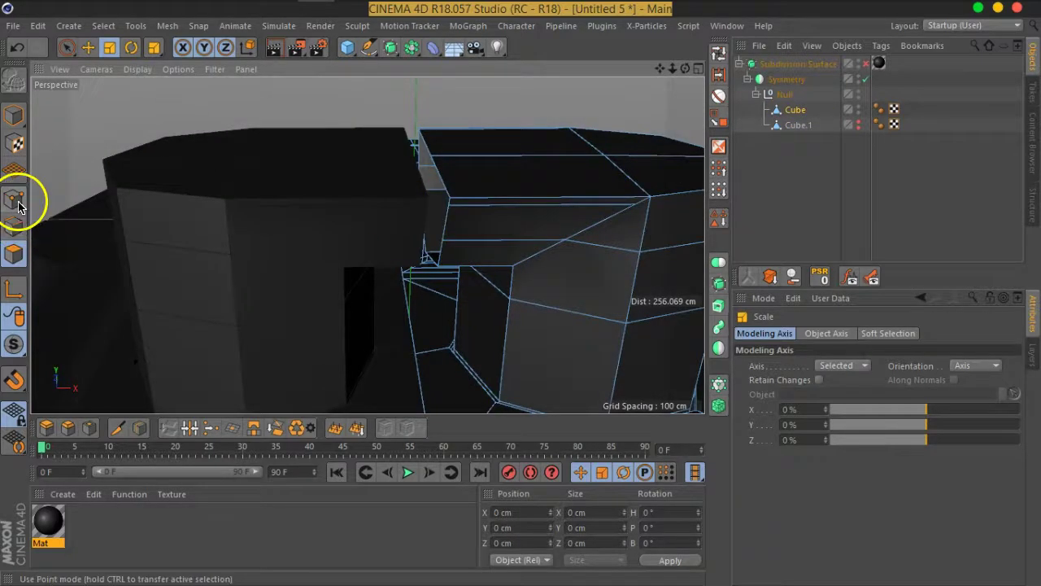
# - Select all points and Optimize, merging the Cube's points from 1014 to 1011
pyautogui.click(18, 203)
pyautogui.hotkey('ctrl', 'a')
pyautogui.rightClick(456, 259)
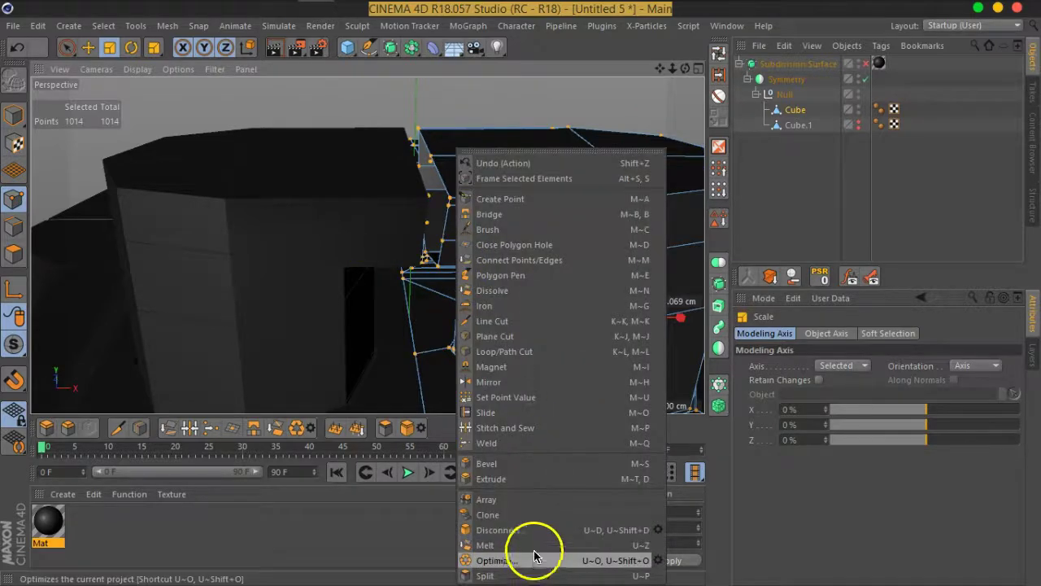
pyautogui.click(535, 556)
# - Loop-select the ten-edge loop along the column's side and switch to the Move tool
pyautogui.click(719, 52)
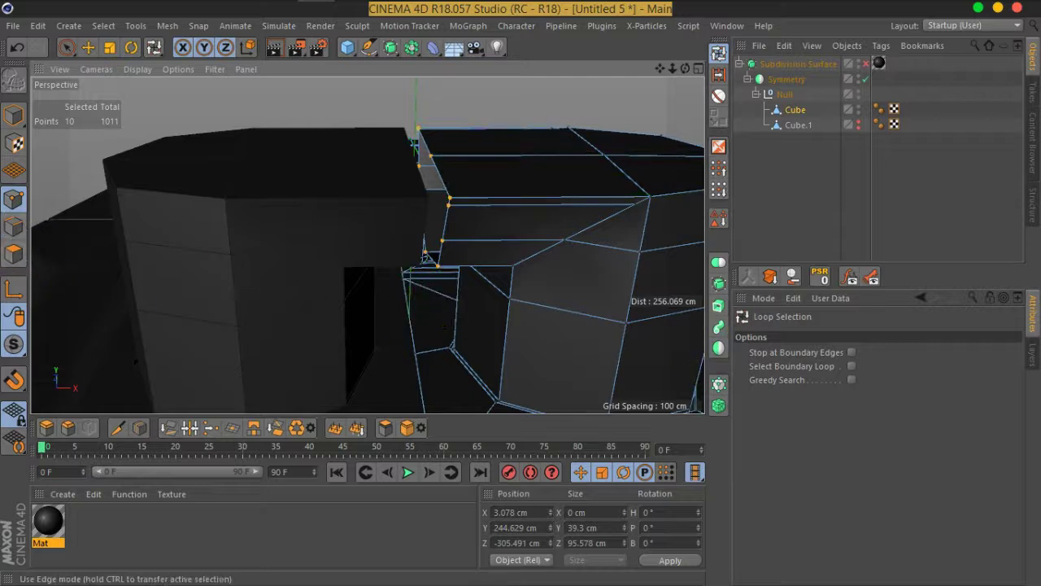
pyautogui.click(14, 226)
pyautogui.click(440, 182)
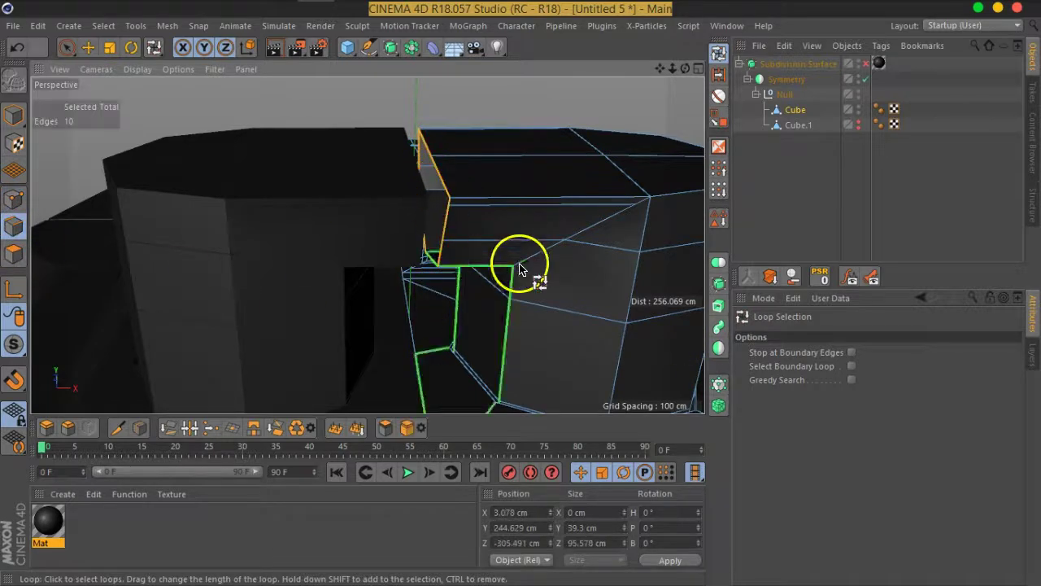
pyautogui.keyDown('alt'); pyautogui.moveTo(524, 268); pyautogui.dragTo(304, 165); pyautogui.keyUp('alt')
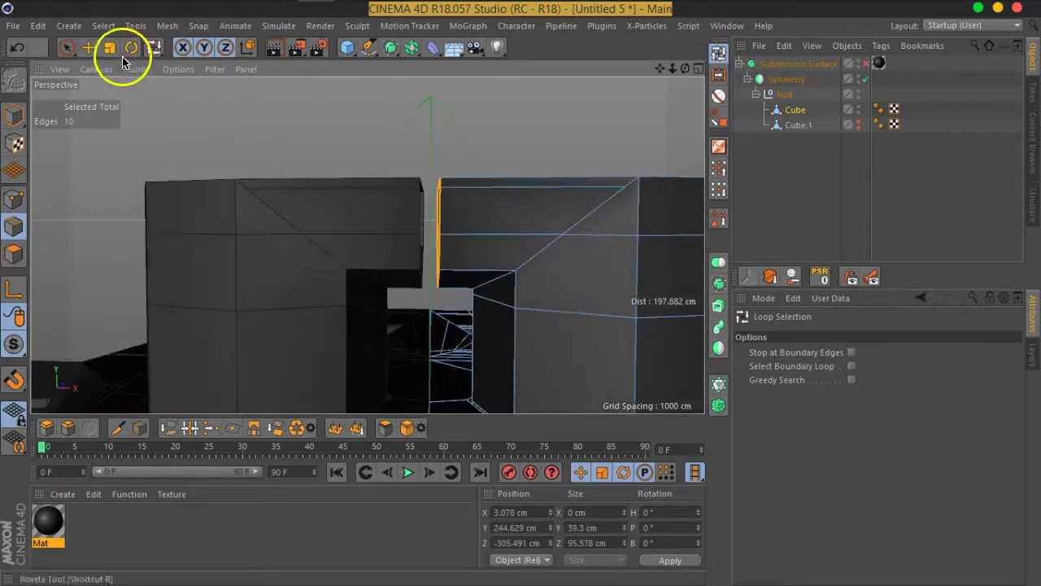
pyautogui.click(88, 46)
pyautogui.scroll(3, 469, 238)
pyautogui.scroll(2, 470, 238)
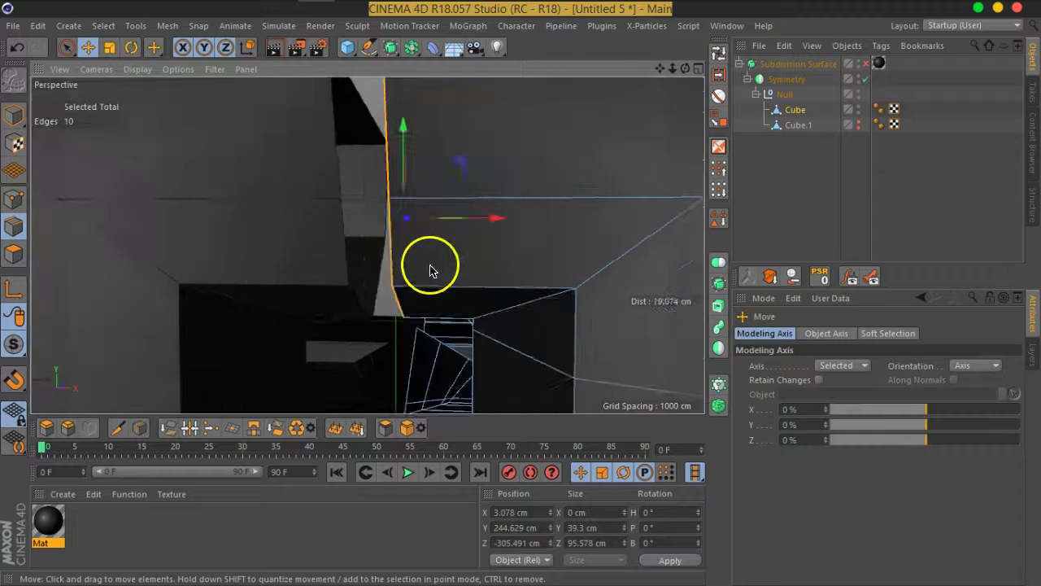
pyautogui.scroll(2, 431, 269)
pyautogui.scroll(2, 494, 263)
pyautogui.scroll(2, 476, 244)
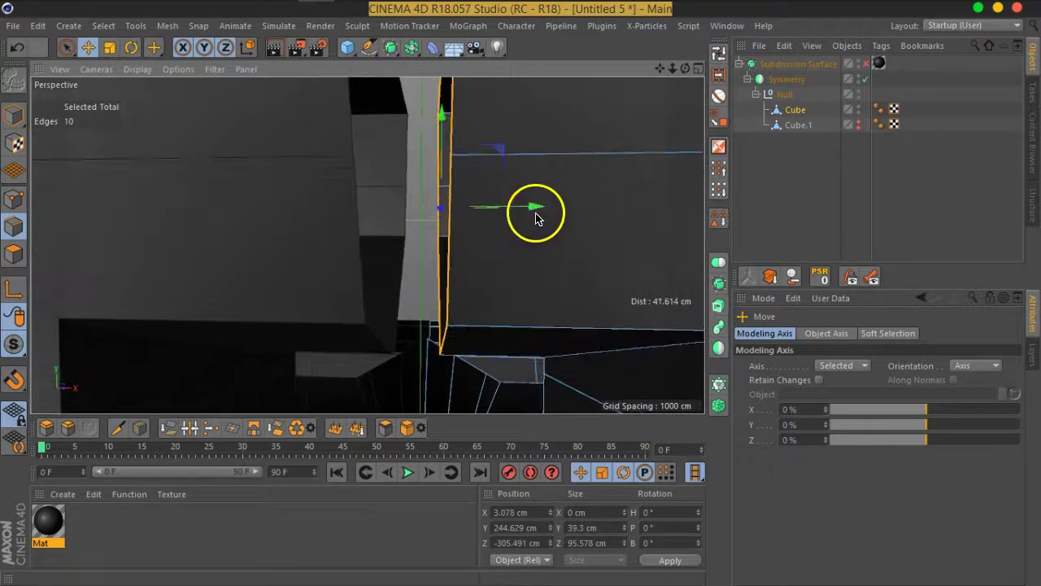
pyautogui.moveTo(523, 252)
pyautogui.keyDown('alt'); pyautogui.mouseDown()
pyautogui.moveTo(599, 249)
pyautogui.moveTo(244, 348)
pyautogui.mouseUp(); pyautogui.keyUp('alt')
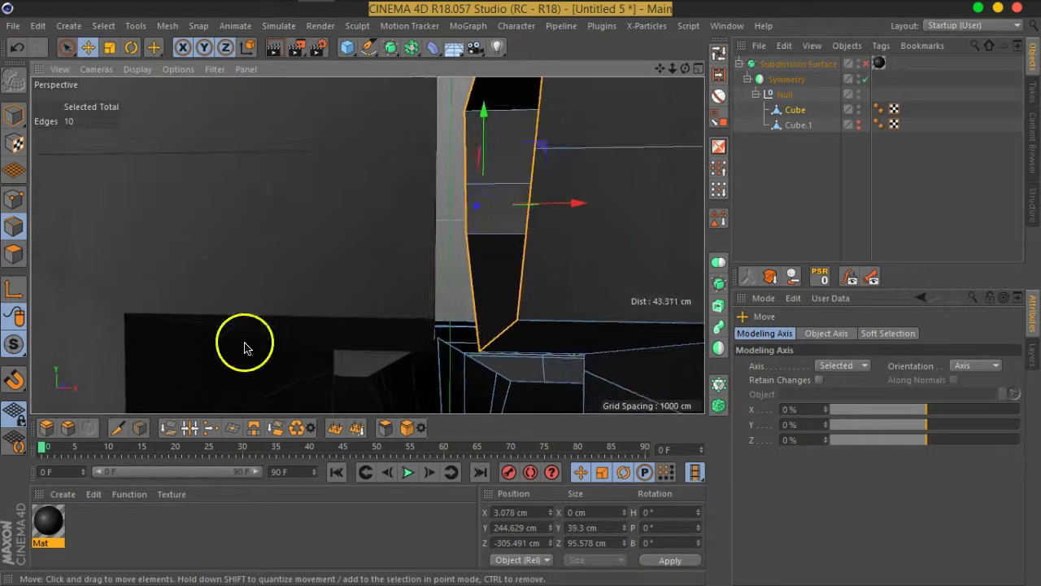
pyautogui.click(13, 379)
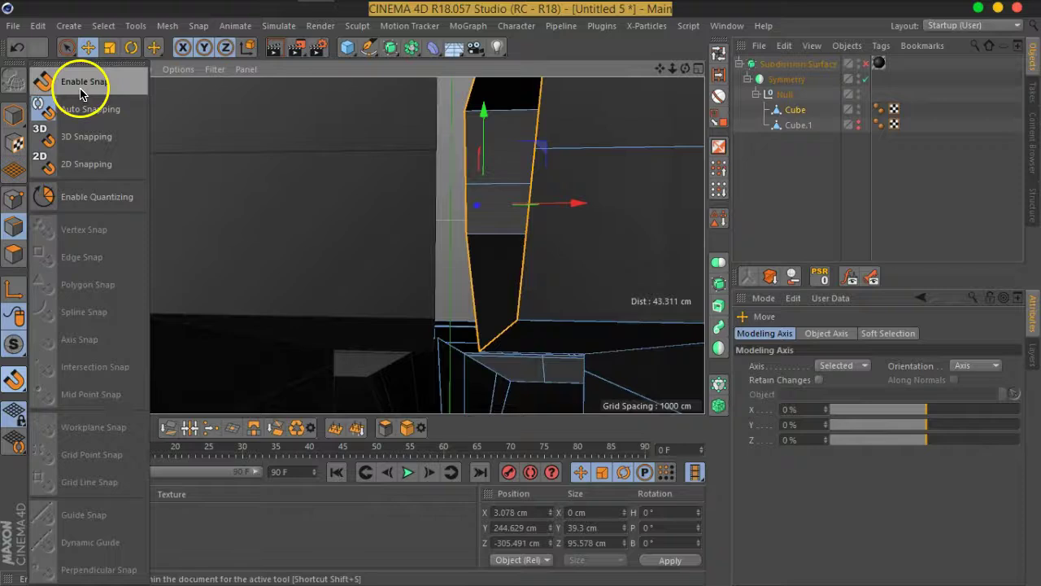
# - Enable snapping with Vertex Snap and unlock only the X axis for movement
pyautogui.click(81, 81)
pyautogui.click(24, 376)
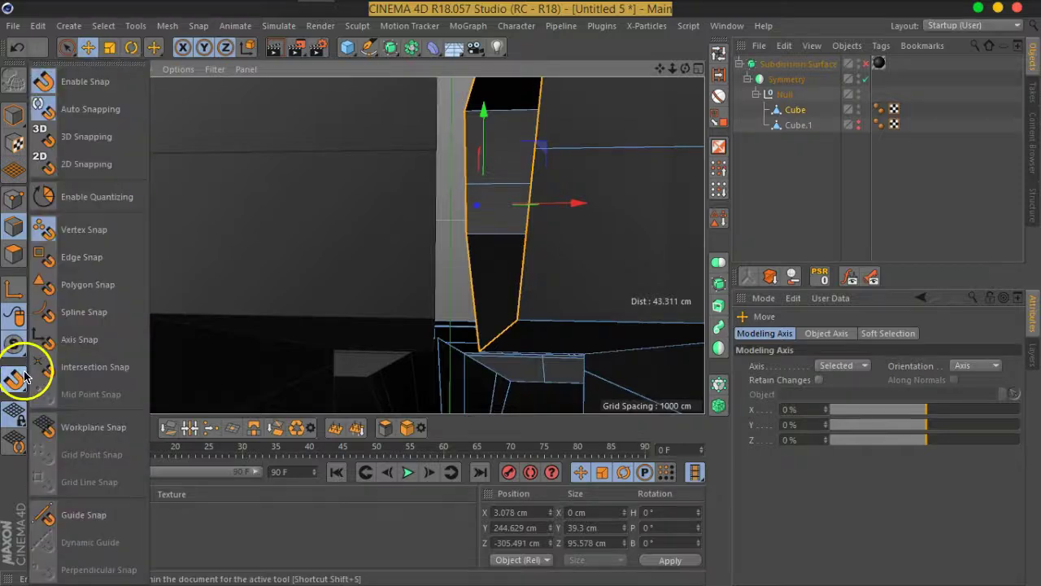
pyautogui.click(70, 230)
pyautogui.scroll(-1, 501, 249)
pyautogui.scroll(2, 500, 249)
pyautogui.scroll(1, 528, 204)
pyautogui.scroll(1, 558, 274)
pyautogui.click(204, 47)
pyautogui.click(226, 47)
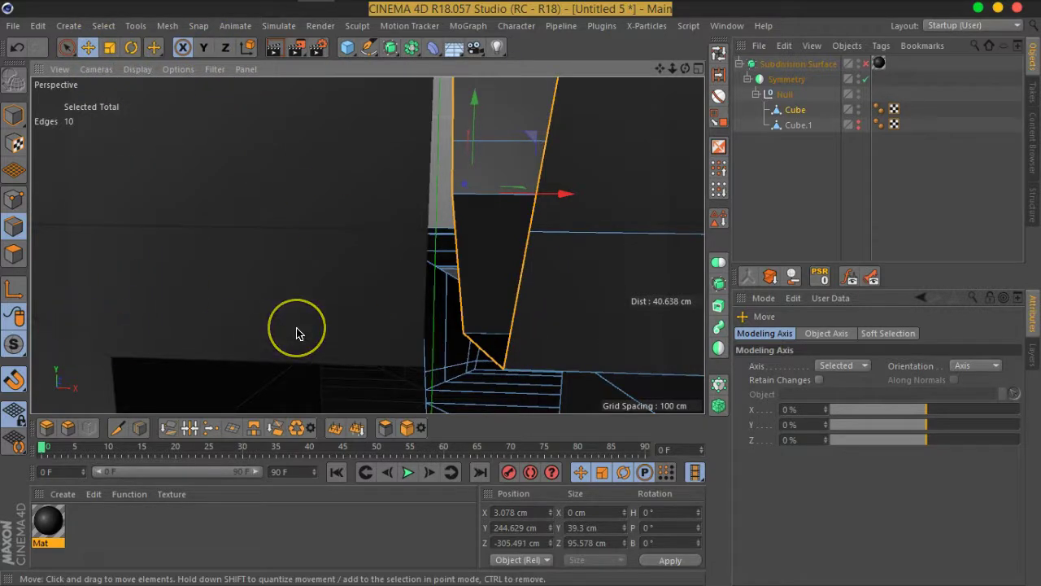
# - Slide the edge loop along X onto the neighbouring edge, ending at -0.058 cm
pyautogui.moveTo(665, 231)
pyautogui.keyDown('alt'); pyautogui.mouseDown()
pyautogui.moveTo(480, 291)
pyautogui.moveTo(483, 265)
pyautogui.moveTo(483, 284)
pyautogui.moveTo(577, 325)
pyautogui.moveTo(569, 181)
pyautogui.moveTo(513, 334)
pyautogui.mouseUp(); pyautogui.keyUp('alt')
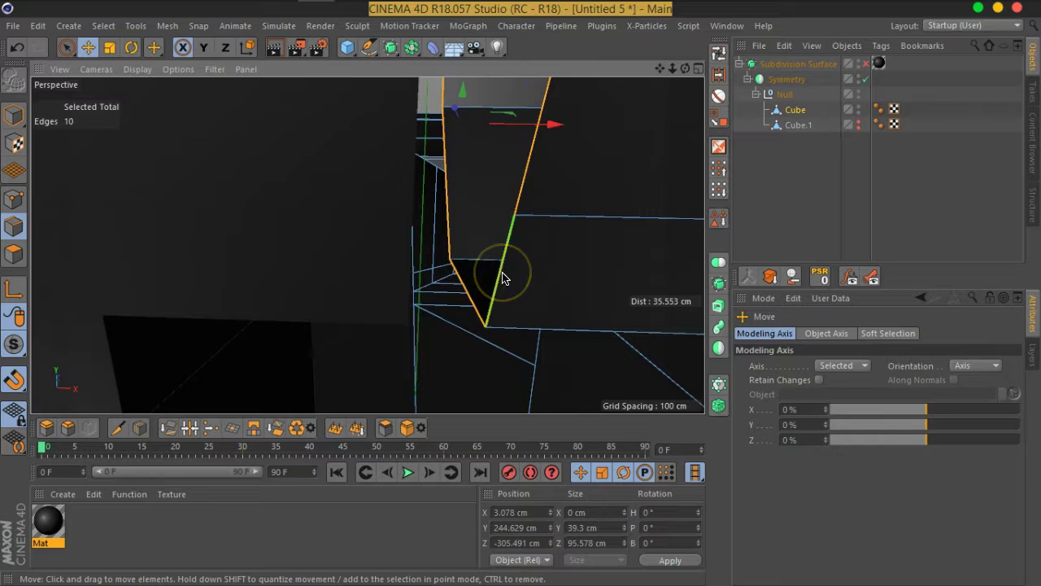
pyautogui.moveTo(486, 332); pyautogui.dragTo(459, 327)
pyautogui.moveTo(481, 225)
pyautogui.keyDown('alt'); pyautogui.mouseDown()
pyautogui.moveTo(545, 158)
pyautogui.moveTo(432, 195)
pyautogui.moveTo(500, 251)
pyautogui.moveTo(465, 209)
pyautogui.moveTo(477, 279)
pyautogui.moveTo(437, 283)
pyautogui.moveTo(463, 266)
pyautogui.moveTo(455, 261)
pyautogui.mouseUp(); pyautogui.keyUp('alt')
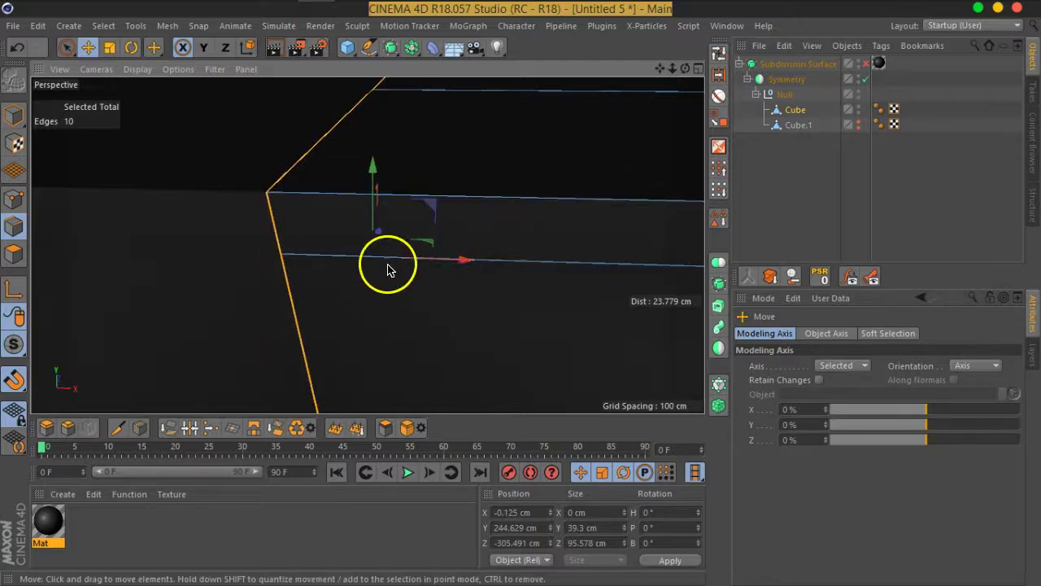
pyautogui.scroll(2, 395, 259)
pyautogui.scroll(2, 309, 251)
pyautogui.scroll(2, 308, 250)
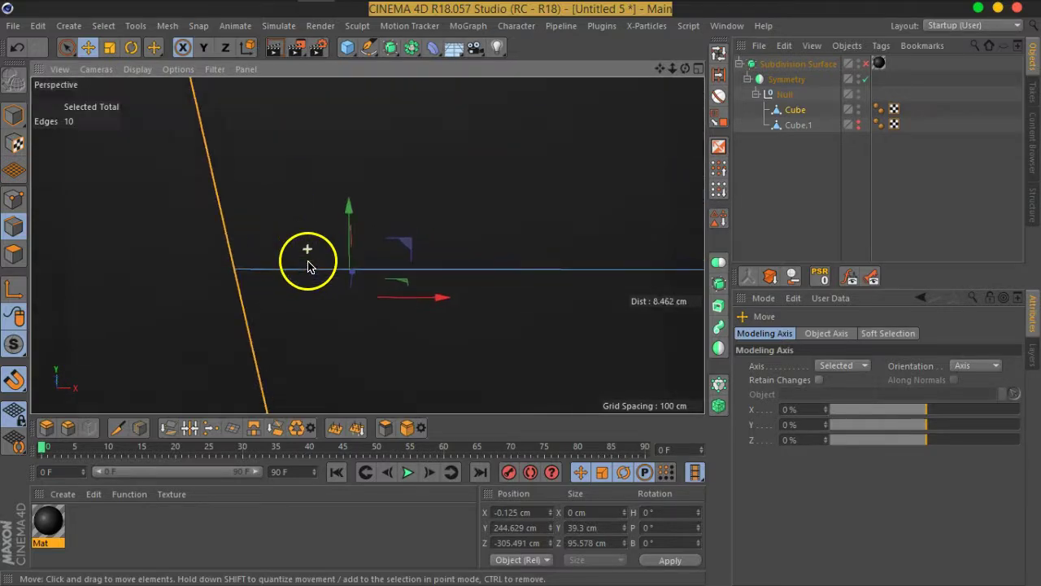
pyautogui.moveTo(434, 305); pyautogui.dragTo(437, 298)
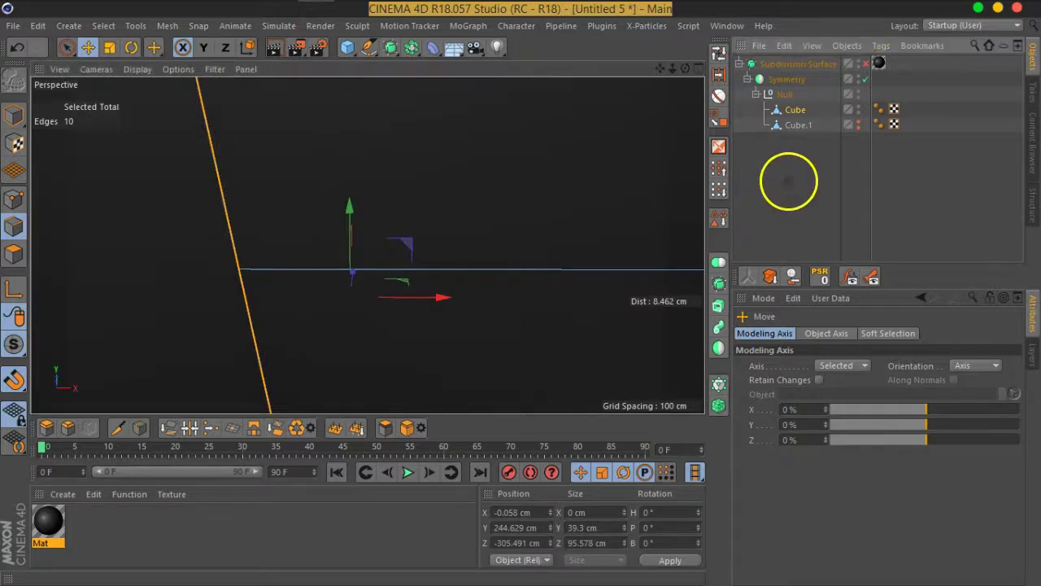
# - Deselect everything and enable Subdivision Surface to preview the smoothed model from a wider angle
pyautogui.click(790, 177)
pyautogui.click(864, 65)
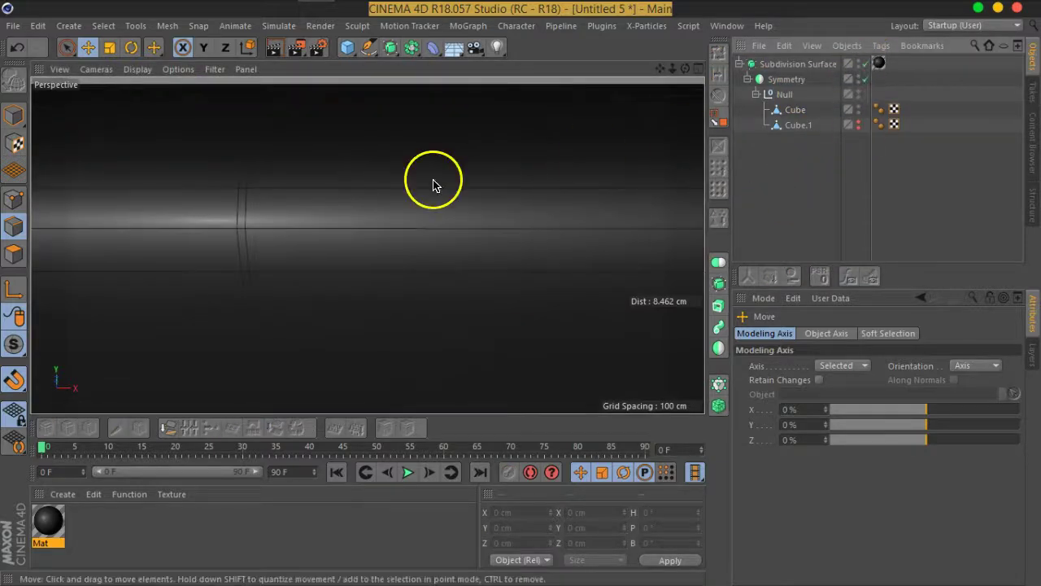
pyautogui.scroll(-3, 344, 202)
pyautogui.scroll(-3, 344, 202)
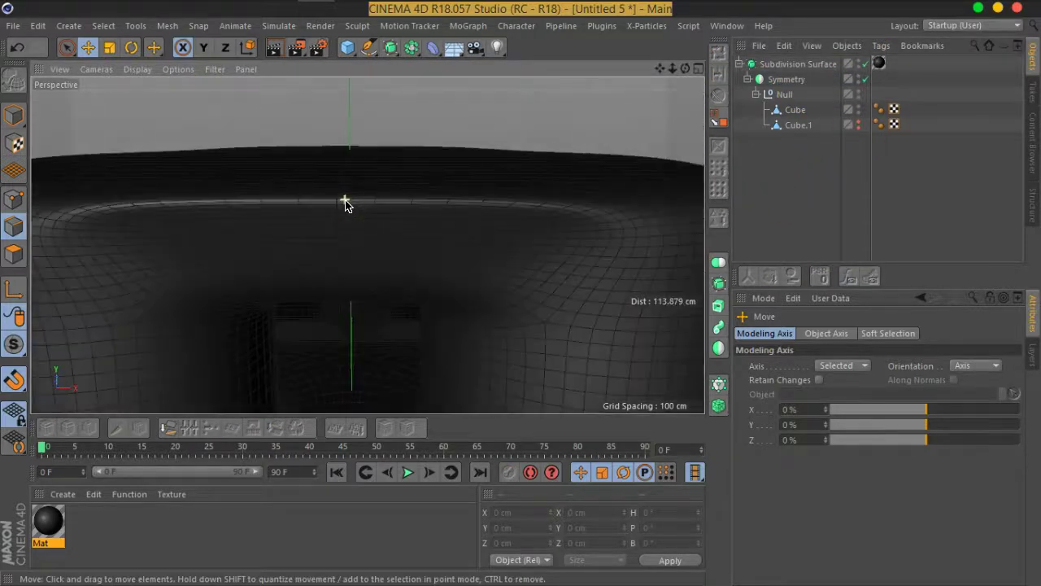
pyautogui.scroll(-3, 345, 203)
pyautogui.moveTo(345, 203)
pyautogui.keyDown('alt'); pyautogui.mouseDown()
pyautogui.moveTo(402, 207)
pyautogui.moveTo(82, 218)
pyautogui.moveTo(444, 279)
pyautogui.moveTo(379, 232)
pyautogui.moveTo(225, 195)
pyautogui.moveTo(346, 198)
pyautogui.moveTo(407, 243)
pyautogui.mouseUp(); pyautogui.keyUp('alt')
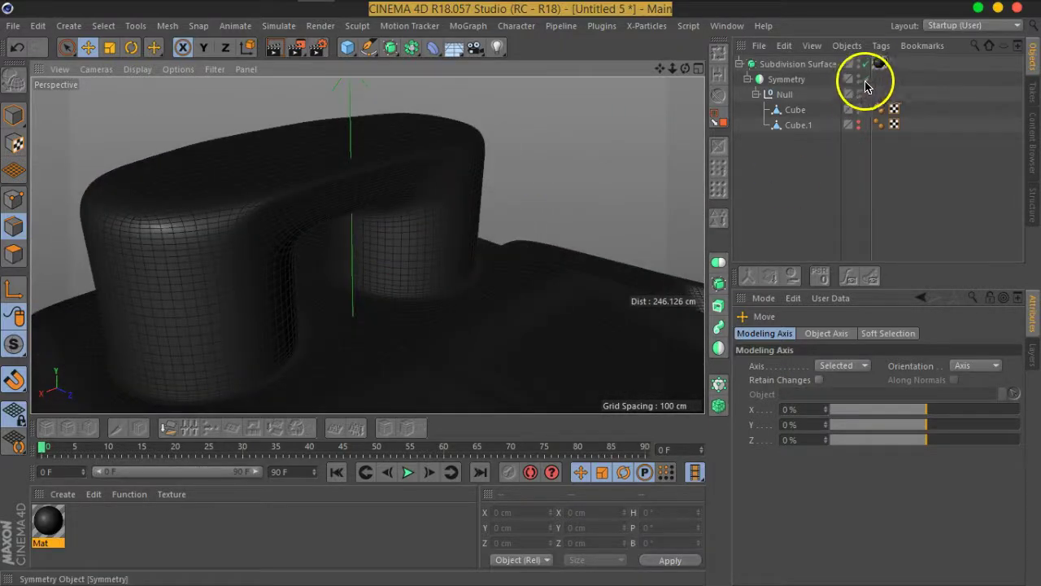
# - Disable Subdivision Surface and Symmetry to show the blocky unmirrored half mesh
pyautogui.click(866, 63)
pyautogui.click(865, 79)
pyautogui.moveTo(365, 174)
pyautogui.keyDown('alt'); pyautogui.mouseDown()
pyautogui.moveTo(185, 190)
pyautogui.moveTo(353, 186)
pyautogui.moveTo(365, 156)
pyautogui.moveTo(376, 233)
pyautogui.moveTo(295, 207)
pyautogui.moveTo(330, 240)
pyautogui.moveTo(350, 236)
pyautogui.mouseUp(); pyautogui.keyUp('alt')
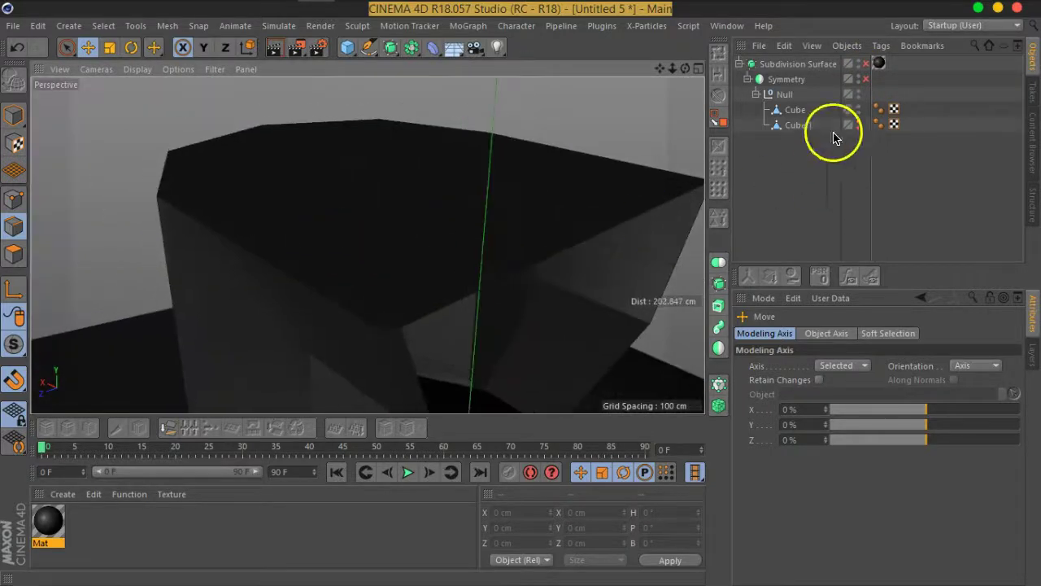
# - Select the Cube object and inspect its mesh from several angles, including below
pyautogui.click(794, 110)
pyautogui.moveTo(418, 295)
pyautogui.keyDown('alt'); pyautogui.mouseDown()
pyautogui.moveTo(399, 269)
pyautogui.moveTo(306, 251)
pyautogui.moveTo(442, 267)
pyautogui.moveTo(480, 258)
pyautogui.moveTo(458, 232)
pyautogui.moveTo(448, 291)
pyautogui.moveTo(400, 272)
pyautogui.mouseUp(); pyautogui.keyUp('alt')
pyautogui.scroll(5, 400, 271)
pyautogui.moveTo(396, 334)
pyautogui.keyDown('alt'); pyautogui.mouseDown()
pyautogui.moveTo(330, 263)
pyautogui.moveTo(344, 172)
pyautogui.moveTo(385, 160)
pyautogui.mouseUp(); pyautogui.keyUp('alt')
pyautogui.moveTo(371, 352)
pyautogui.keyDown('alt'); pyautogui.mouseDown()
pyautogui.moveTo(486, 277)
pyautogui.moveTo(405, 284)
pyautogui.mouseUp(); pyautogui.keyUp('alt')
pyautogui.keyDown('alt'); pyautogui.moveTo(488, 394); pyautogui.dragTo(561, 421); pyautogui.keyUp('alt')
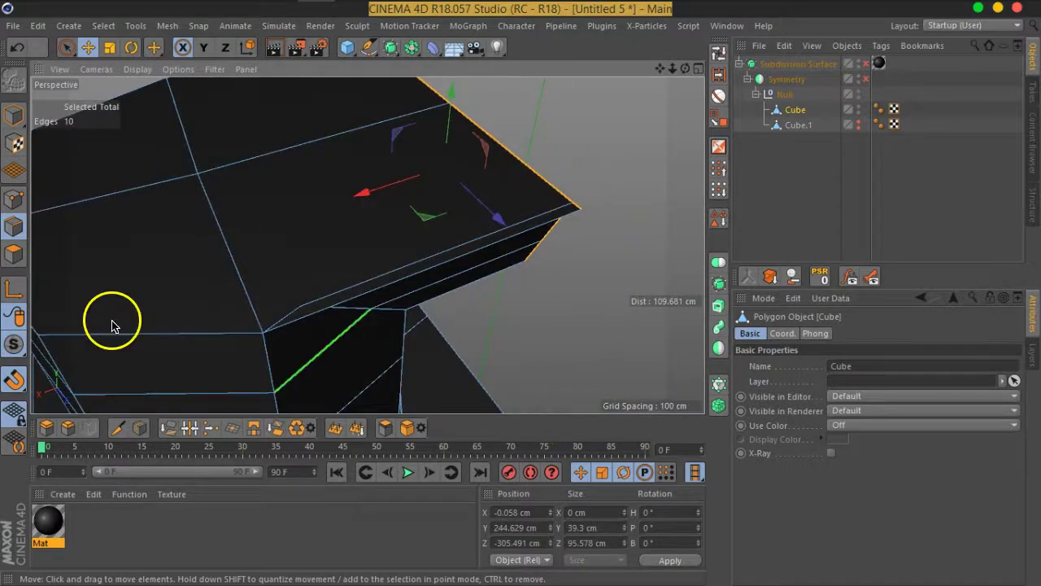
# - In Polygon mode, select and deselect a few Cube faces, ending at the inner-corner gap
pyautogui.click(14, 253)
pyautogui.moveTo(465, 255)
pyautogui.keyDown('alt'); pyautogui.mouseDown()
pyautogui.moveTo(470, 270)
pyautogui.moveTo(437, 93)
pyautogui.moveTo(477, 156)
pyautogui.mouseUp(); pyautogui.keyUp('alt')
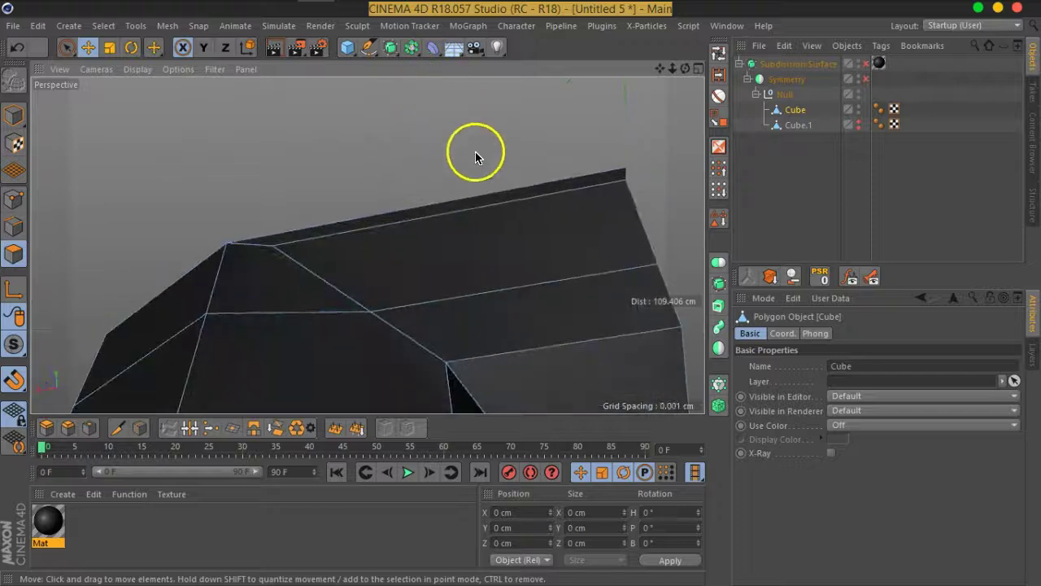
pyautogui.click(496, 205)
pyautogui.moveTo(374, 163)
pyautogui.keyDown('alt'); pyautogui.mouseDown()
pyautogui.moveTo(393, 362)
pyautogui.moveTo(476, 309)
pyautogui.moveTo(453, 186)
pyautogui.moveTo(445, 270)
pyautogui.mouseUp(); pyautogui.keyUp('alt')
pyautogui.hotkey('ctrl', 'shift', 'a')
pyautogui.click(445, 270)
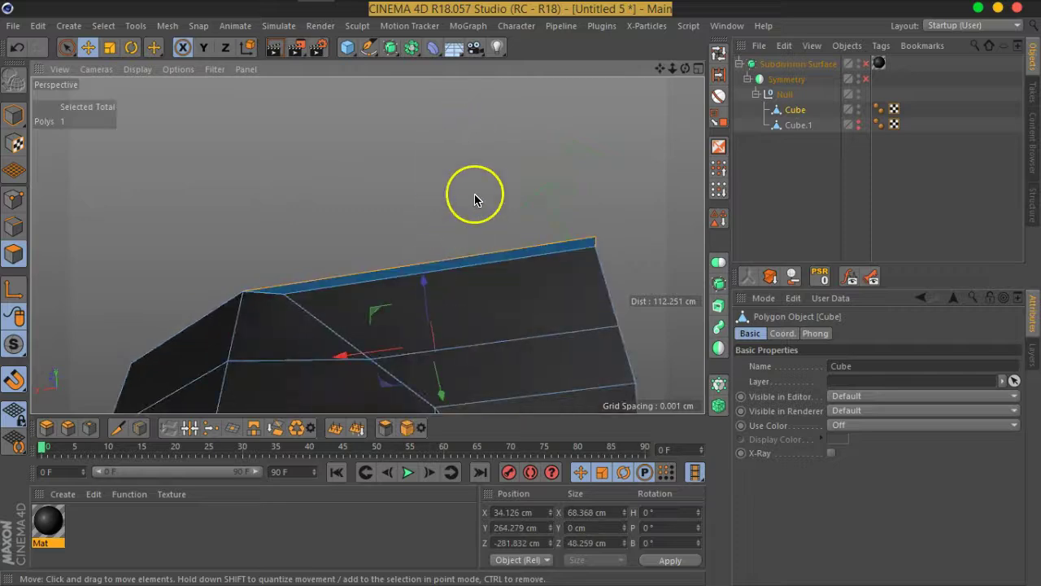
pyautogui.click(476, 200)
pyautogui.moveTo(476, 199)
pyautogui.keyDown('alt'); pyautogui.mouseDown()
pyautogui.moveTo(400, 272)
pyautogui.moveTo(395, 332)
pyautogui.moveTo(372, 276)
pyautogui.moveTo(378, 262)
pyautogui.moveTo(333, 320)
pyautogui.moveTo(431, 218)
pyautogui.mouseUp(); pyautogui.keyUp('alt')
pyautogui.moveTo(528, 180)
pyautogui.keyDown('alt'); pyautogui.mouseDown()
pyautogui.moveTo(453, 290)
pyautogui.moveTo(448, 239)
pyautogui.moveTo(350, 236)
pyautogui.mouseUp(); pyautogui.keyUp('alt')
# - Try closing the inner-corner hole with Close Polygon Hole
pyautogui.click(350, 236)
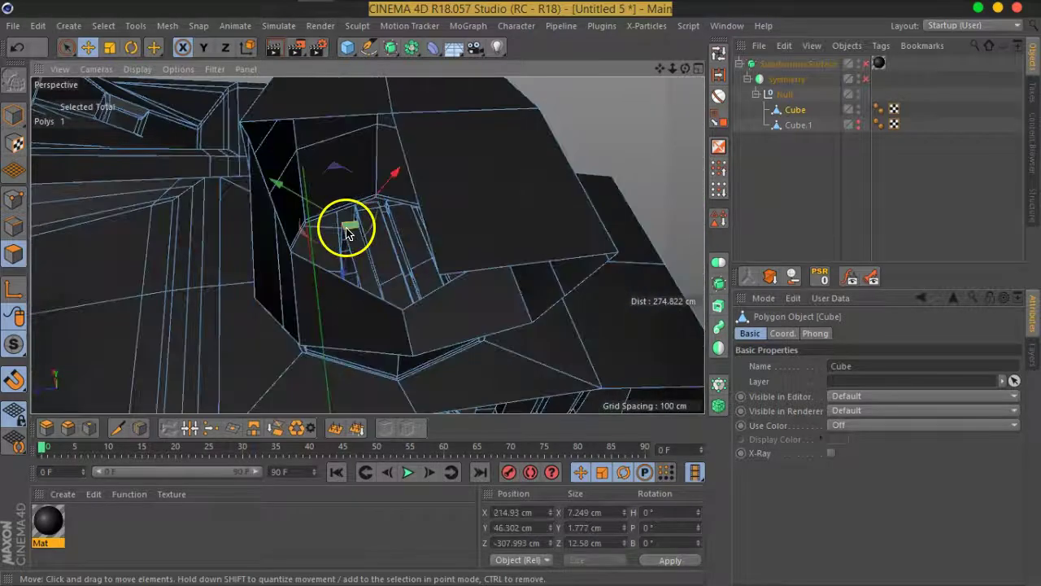
pyautogui.rightClick(349, 227)
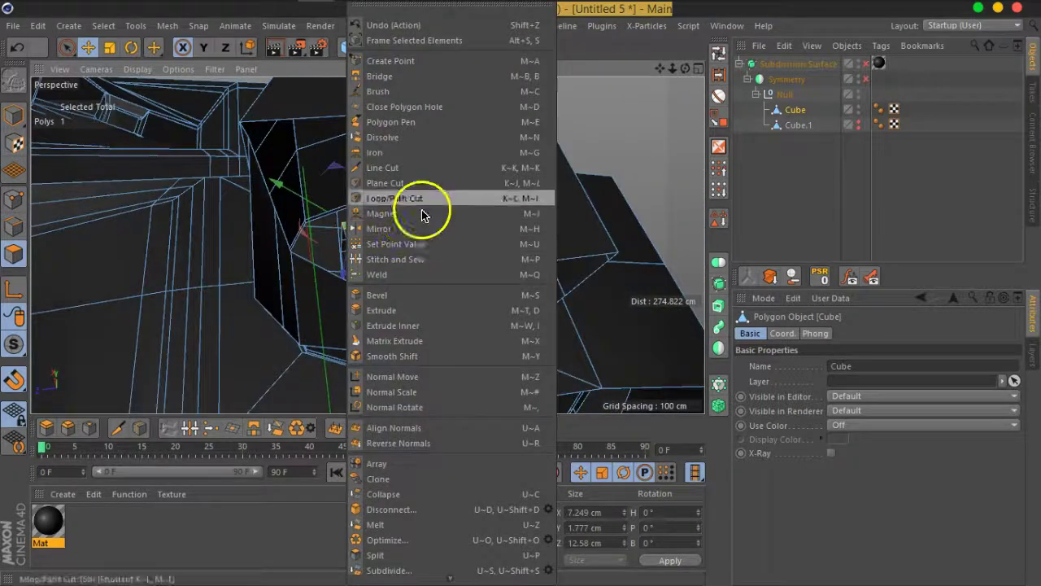
pyautogui.click(399, 109)
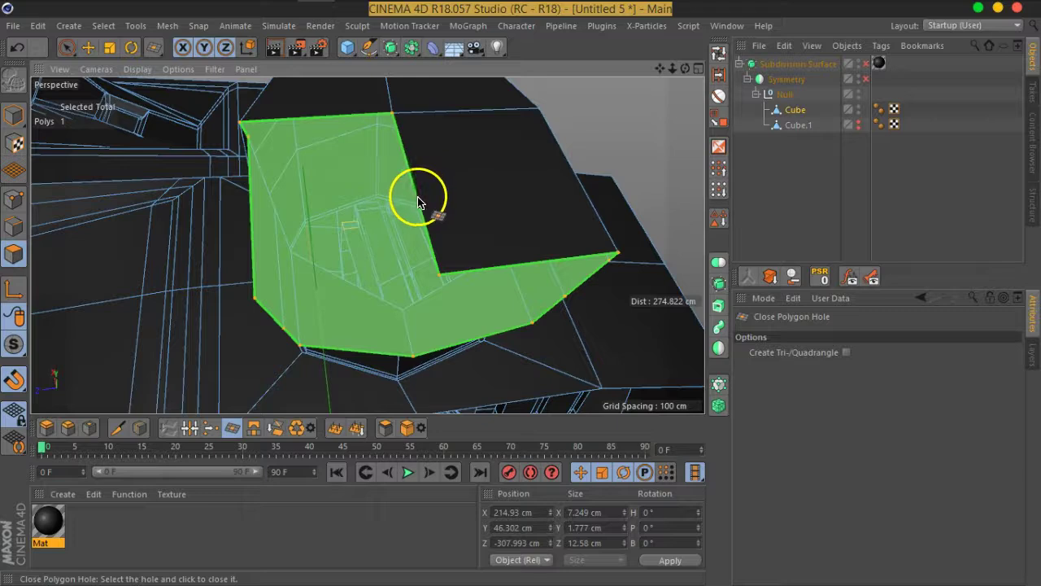
# - Use the Bridge tool in Edge mode to bridge the border edges across the gap
pyautogui.rightClick(418, 202)
pyautogui.click(453, 81)
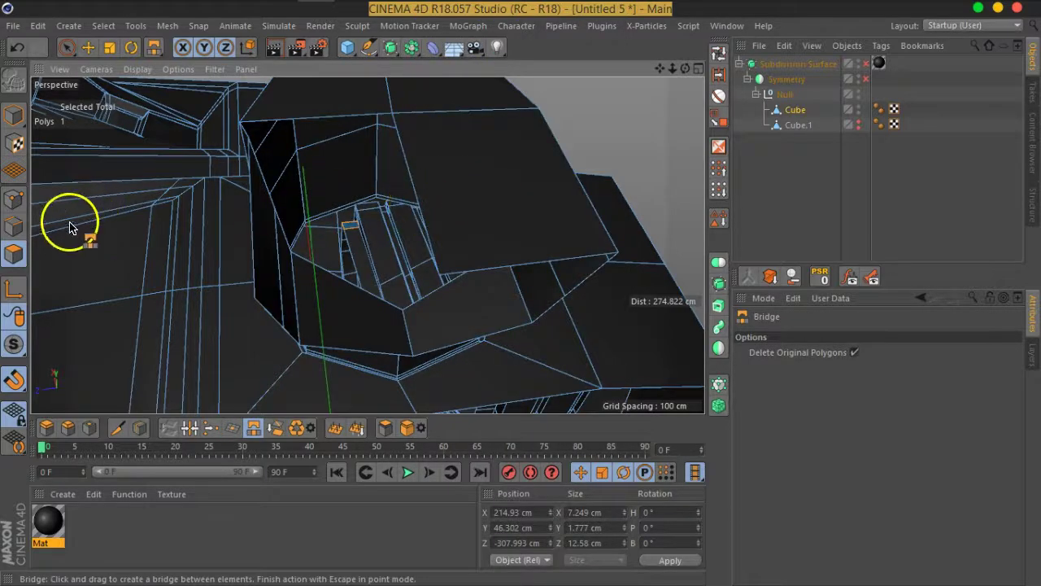
pyautogui.click(14, 226)
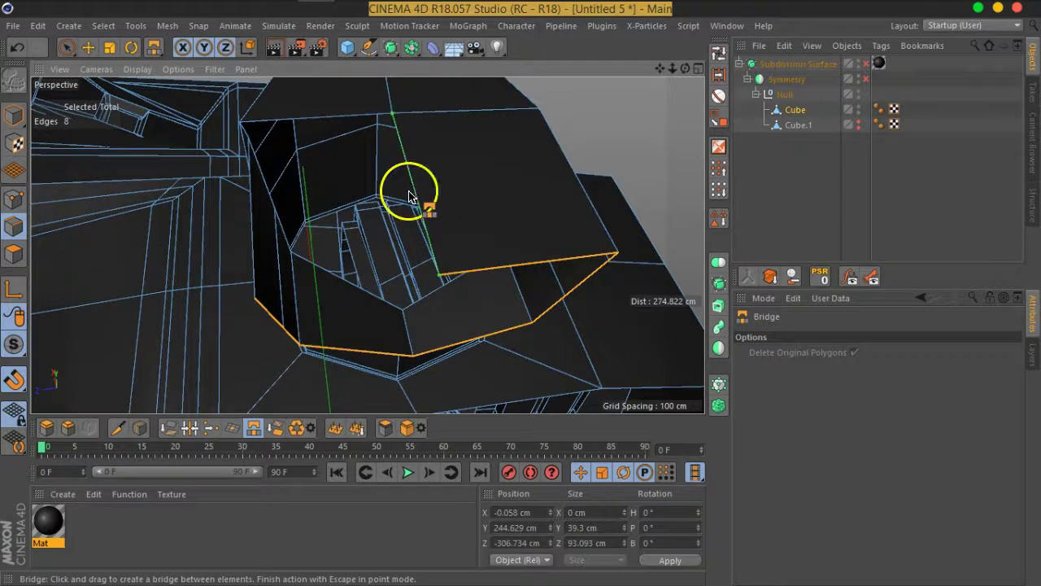
pyautogui.moveTo(409, 196)
pyautogui.mouseDown()
pyautogui.moveTo(242, 233)
pyautogui.moveTo(306, 212)
pyautogui.moveTo(363, 219)
pyautogui.moveTo(366, 281)
pyautogui.moveTo(420, 265)
pyautogui.moveTo(416, 231)
pyautogui.moveTo(414, 292)
pyautogui.moveTo(339, 209)
pyautogui.mouseUp()
pyautogui.scroll(3, 340, 210)
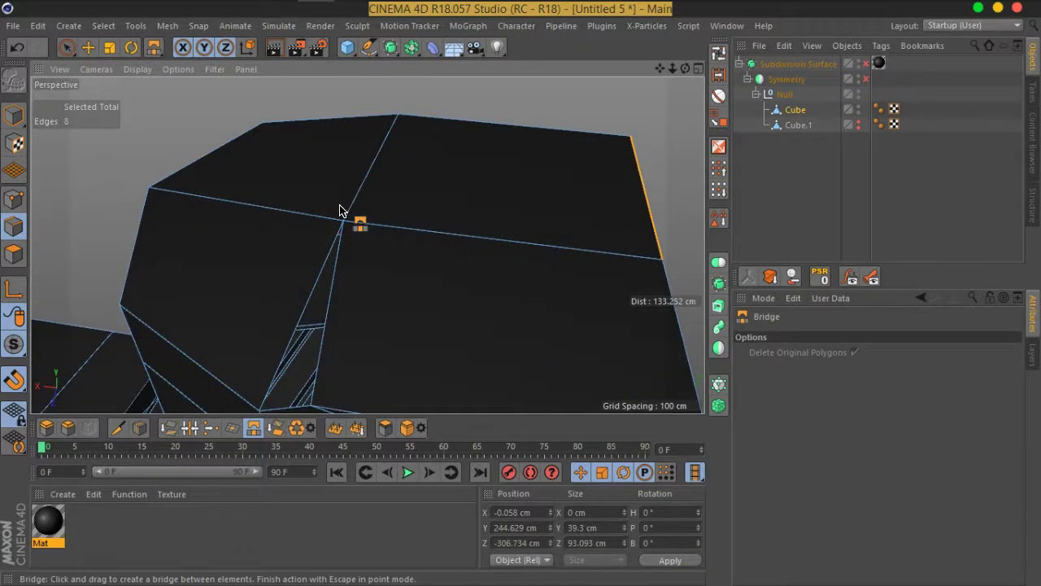
pyautogui.moveTo(348, 221)
pyautogui.keyDown('alt'); pyautogui.mouseDown()
pyautogui.moveTo(428, 267)
pyautogui.moveTo(379, 237)
pyautogui.moveTo(388, 176)
pyautogui.moveTo(412, 160)
pyautogui.moveTo(426, 249)
pyautogui.moveTo(465, 321)
pyautogui.moveTo(432, 286)
pyautogui.mouseUp(); pyautogui.keyUp('alt')
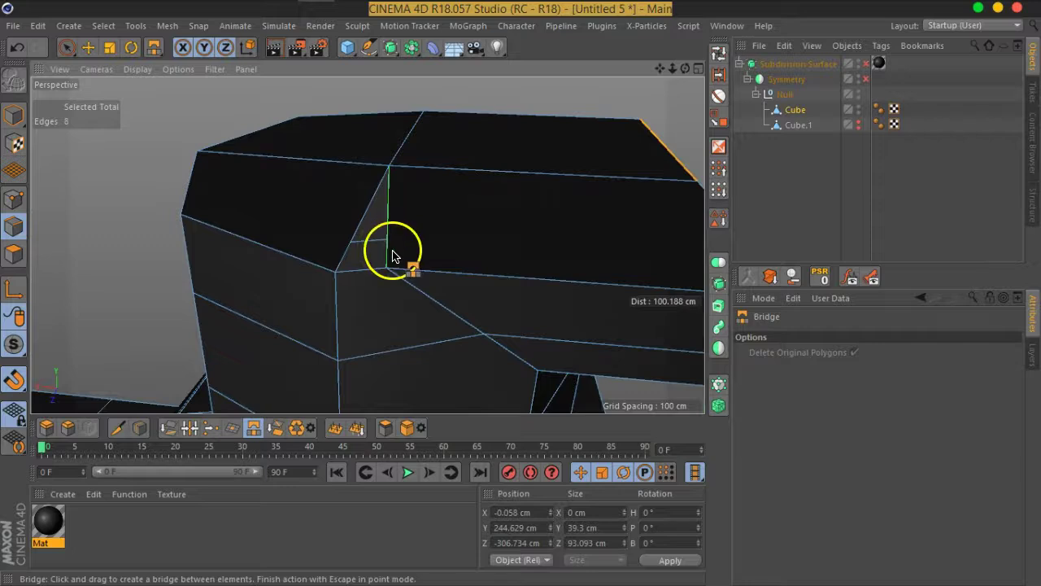
pyautogui.moveTo(431, 286)
pyautogui.keyDown('alt'); pyautogui.mouseDown()
pyautogui.moveTo(448, 271)
pyautogui.moveTo(476, 309)
pyautogui.moveTo(358, 209)
pyautogui.moveTo(347, 273)
pyautogui.moveTo(355, 171)
pyautogui.moveTo(366, 251)
pyautogui.moveTo(358, 254)
pyautogui.mouseUp(); pyautogui.keyUp('alt')
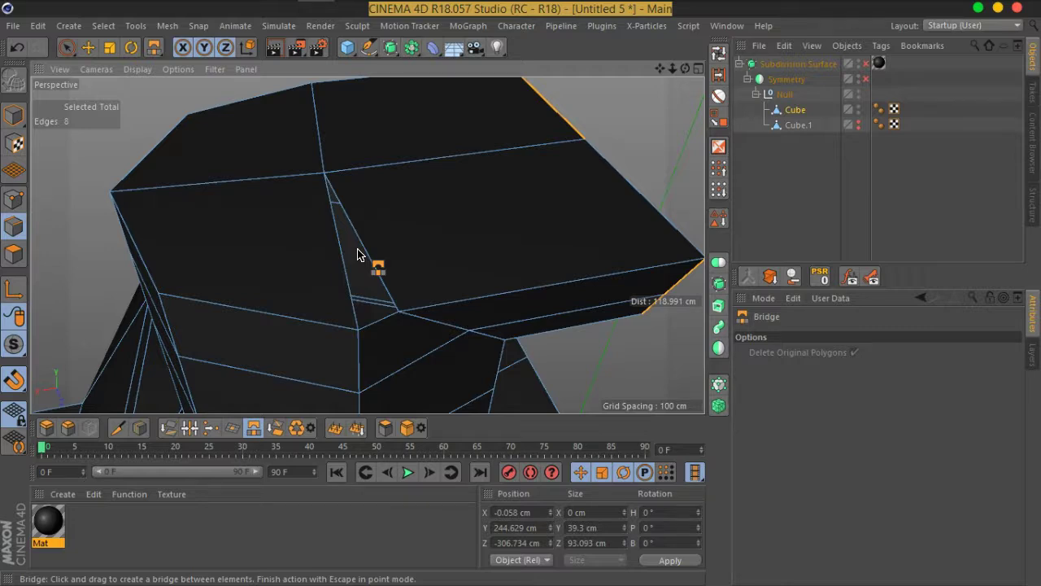
# - Use the Polygon Pen to remove the stray point where the overhang meets the block
pyautogui.rightClick(623, 157)
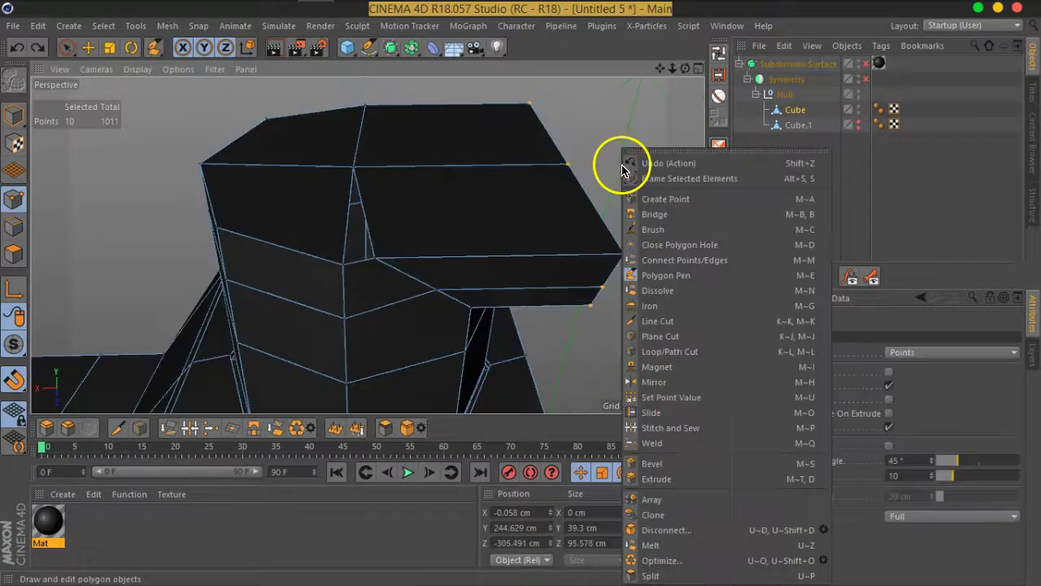
pyautogui.click(675, 272)
pyautogui.scroll(1, 442, 266)
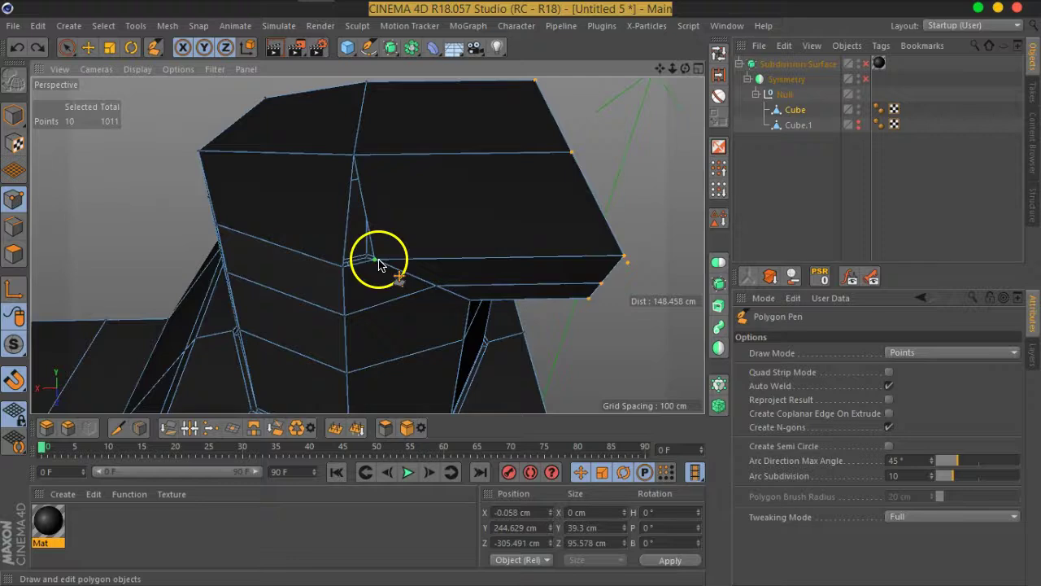
pyautogui.moveTo(464, 272)
pyautogui.keyDown('alt'); pyautogui.mouseDown()
pyautogui.moveTo(349, 216)
pyautogui.moveTo(430, 147)
pyautogui.moveTo(511, 157)
pyautogui.moveTo(532, 191)
pyautogui.moveTo(203, 186)
pyautogui.moveTo(184, 160)
pyautogui.moveTo(92, 157)
pyautogui.moveTo(103, 159)
pyautogui.mouseUp(); pyautogui.keyUp('alt')
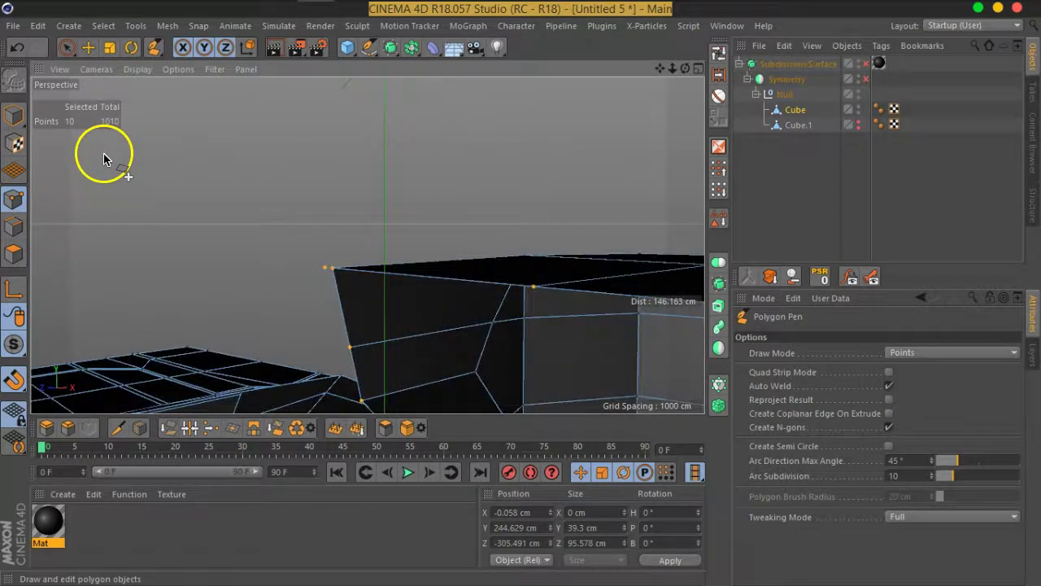
# - Select a single point on the Cube and move it 2.836 cm along Z
pyautogui.click(65, 51)
pyautogui.click(496, 337)
pyautogui.moveTo(496, 326)
pyautogui.keyDown('alt'); pyautogui.mouseDown()
pyautogui.moveTo(469, 397)
pyautogui.moveTo(545, 413)
pyautogui.mouseUp(); pyautogui.keyUp('alt')
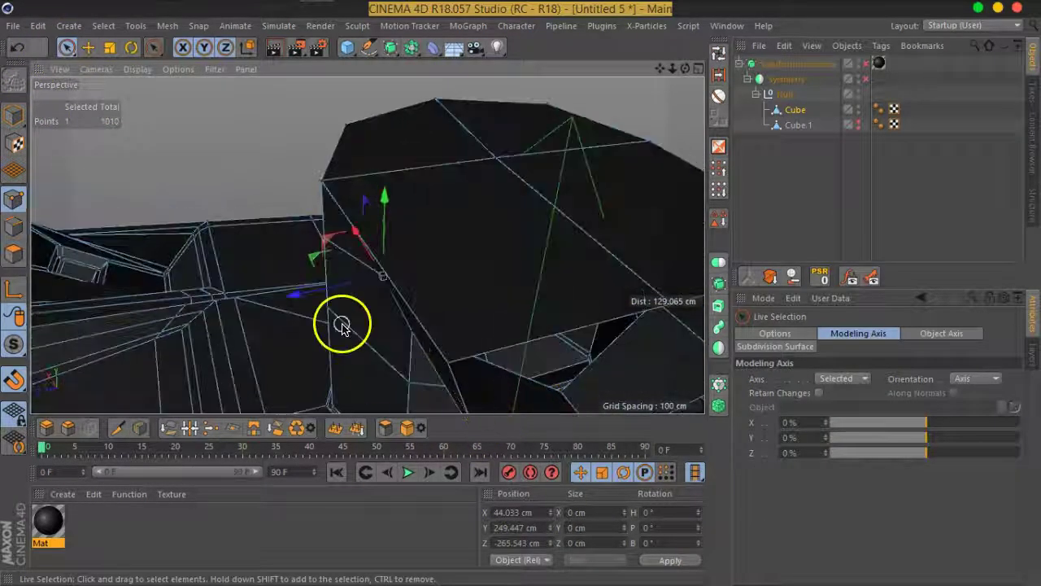
pyautogui.moveTo(312, 303)
pyautogui.mouseDown()
pyautogui.moveTo(294, 302)
pyautogui.moveTo(357, 309)
pyautogui.moveTo(439, 246)
pyautogui.moveTo(317, 177)
pyautogui.moveTo(498, 210)
pyautogui.moveTo(407, 235)
pyautogui.moveTo(429, 179)
pyautogui.moveTo(406, 225)
pyautogui.moveTo(425, 233)
pyautogui.mouseUp()
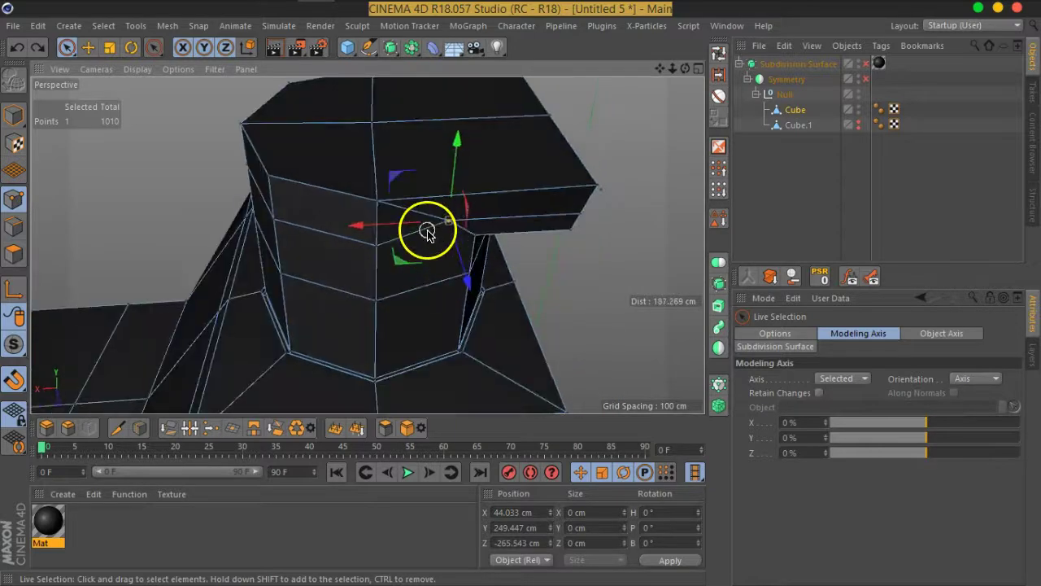
pyautogui.scroll(5, 426, 233)
pyautogui.rightClick(426, 233)
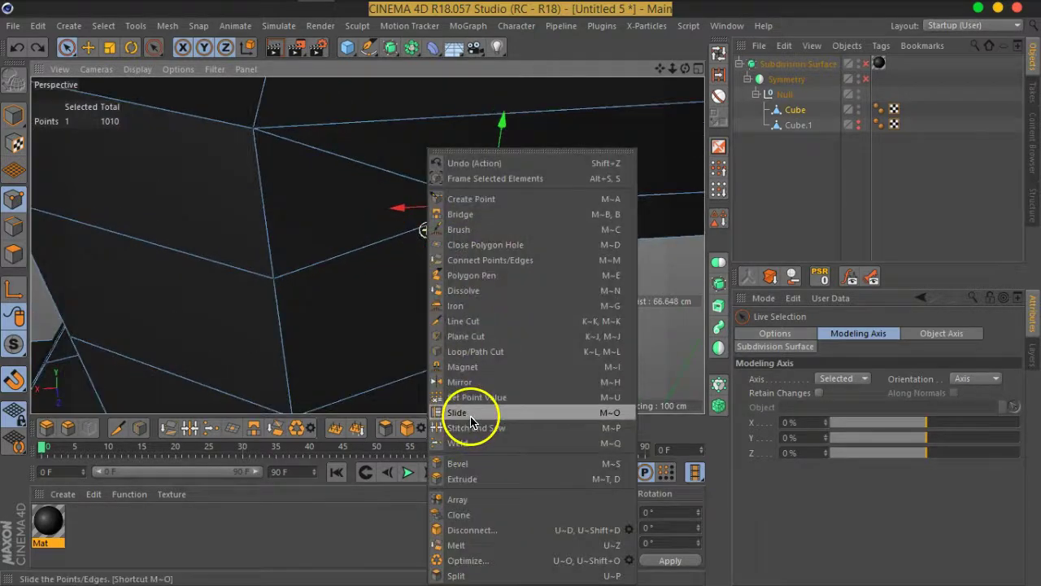
# - Slide the point along its edge to 4.1%, then deselect all objects
pyautogui.click(458, 412)
pyautogui.moveTo(528, 235)
pyautogui.keyDown('alt'); pyautogui.mouseDown()
pyautogui.moveTo(466, 264)
pyautogui.moveTo(349, 247)
pyautogui.moveTo(225, 213)
pyautogui.moveTo(182, 169)
pyautogui.moveTo(245, 195)
pyautogui.mouseUp(); pyautogui.keyUp('alt')
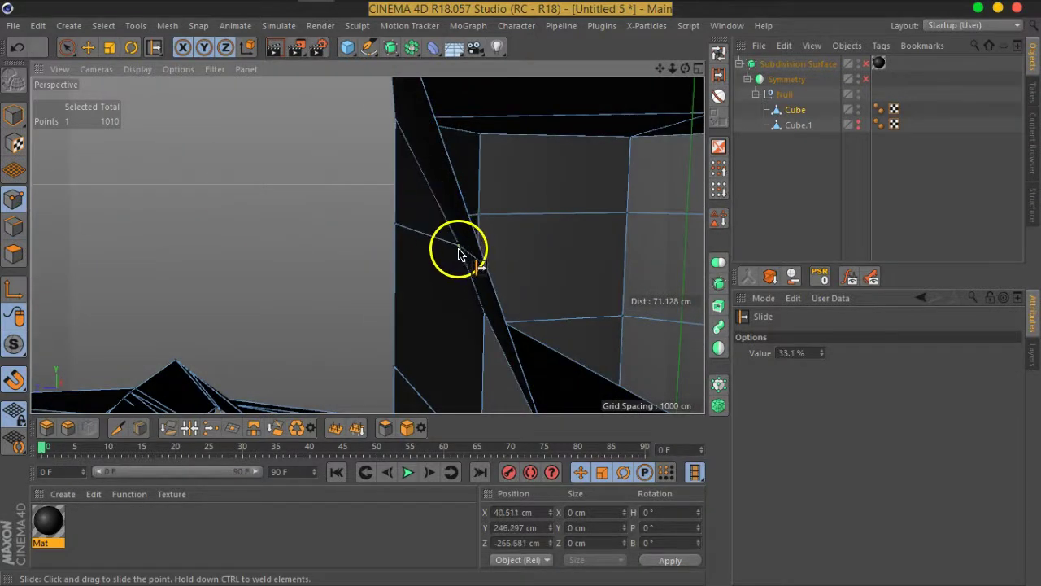
pyautogui.moveTo(637, 348)
pyautogui.keyDown('alt'); pyautogui.mouseDown()
pyautogui.moveTo(488, 244)
pyautogui.moveTo(383, 237)
pyautogui.moveTo(476, 216)
pyautogui.moveTo(478, 194)
pyautogui.mouseUp(); pyautogui.keyUp('alt')
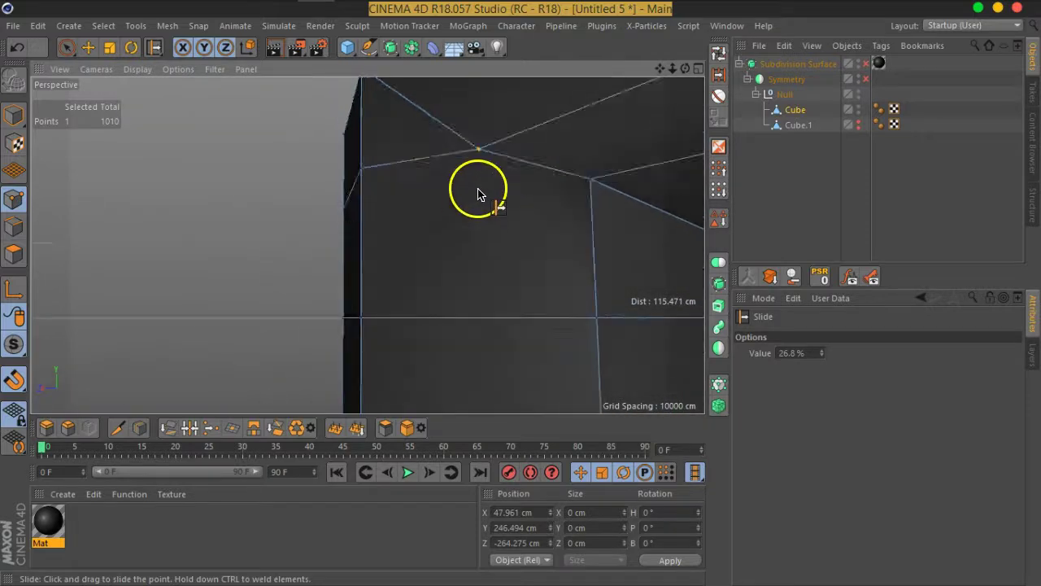
pyautogui.moveTo(488, 151)
pyautogui.mouseDown()
pyautogui.moveTo(546, 179)
pyautogui.moveTo(600, 186)
pyautogui.moveTo(420, 260)
pyautogui.mouseUp()
pyautogui.moveTo(342, 235)
pyautogui.keyDown('alt'); pyautogui.mouseDown()
pyautogui.moveTo(442, 267)
pyautogui.moveTo(279, 214)
pyautogui.moveTo(464, 297)
pyautogui.moveTo(366, 290)
pyautogui.moveTo(205, 158)
pyautogui.mouseUp(); pyautogui.keyUp('alt')
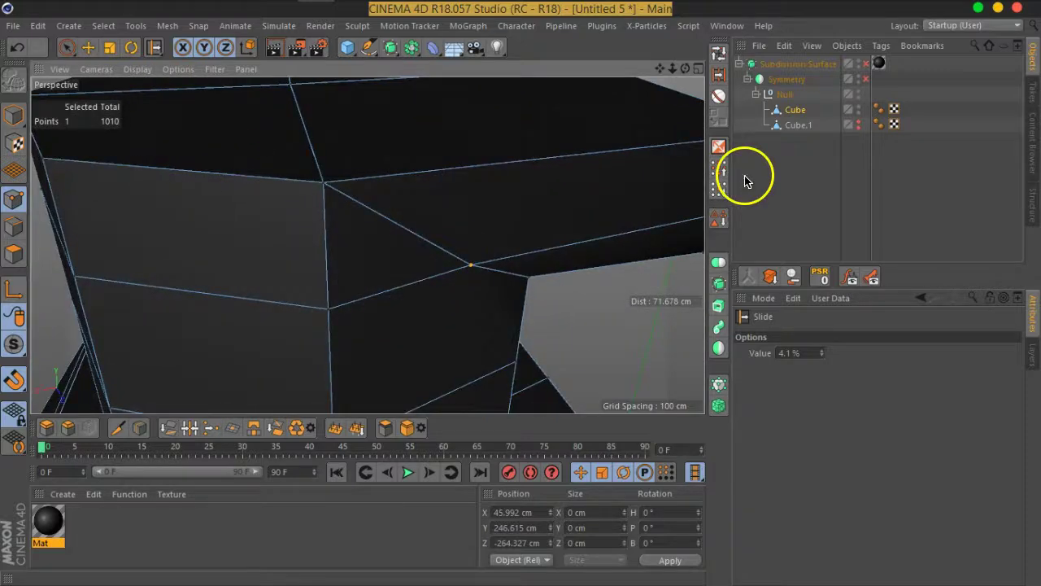
pyautogui.click(801, 217)
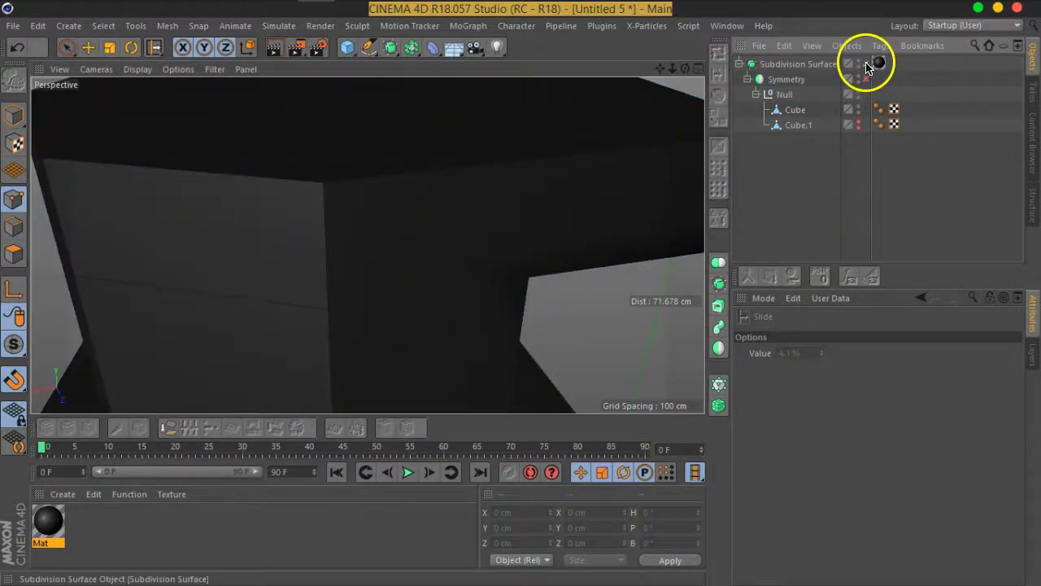
# - Preview the model smoothed by Subdivision Surface and enable Symmetry to mirror it
pyautogui.click(866, 64)
pyautogui.scroll(-5, 461, 221)
pyautogui.moveTo(471, 256)
pyautogui.keyDown('alt'); pyautogui.mouseDown()
pyautogui.moveTo(425, 226)
pyautogui.moveTo(289, 197)
pyautogui.mouseUp(); pyautogui.keyUp('alt')
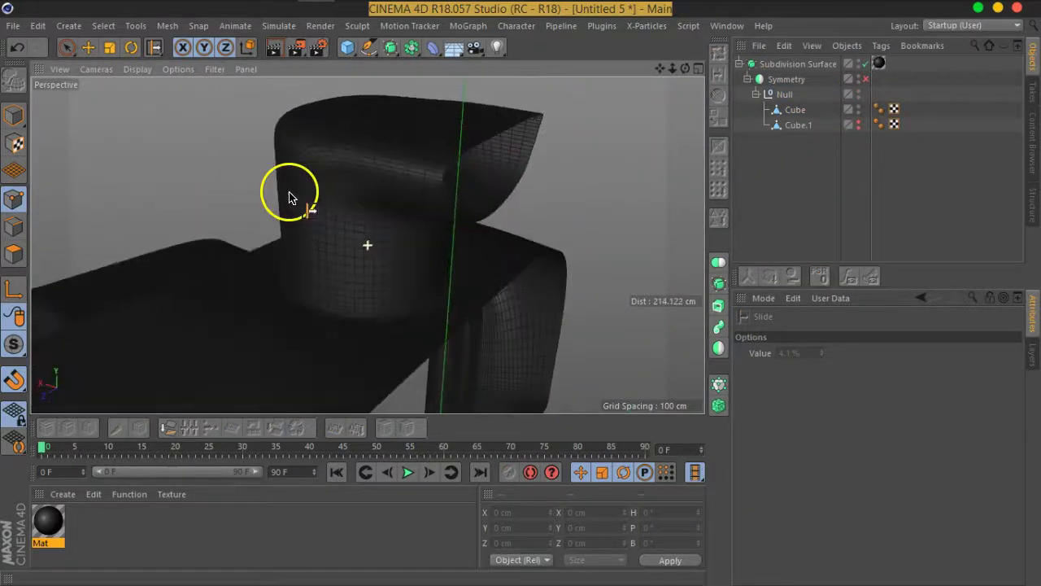
pyautogui.click(866, 79)
pyautogui.scroll(-3, 363, 249)
pyautogui.moveTo(365, 249)
pyautogui.keyDown('alt'); pyautogui.mouseDown()
pyautogui.moveTo(406, 268)
pyautogui.moveTo(537, 238)
pyautogui.mouseUp(); pyautogui.keyUp('alt')
pyautogui.scroll(5, 383, 209)
pyautogui.moveTo(383, 209)
pyautogui.keyDown('alt'); pyautogui.mouseDown()
pyautogui.moveTo(437, 225)
pyautogui.moveTo(405, 212)
pyautogui.mouseUp(); pyautogui.keyUp('alt')
# - Select the Cube and switch Subdivision Surface back off to show the raw cage
pyautogui.click(795, 113)
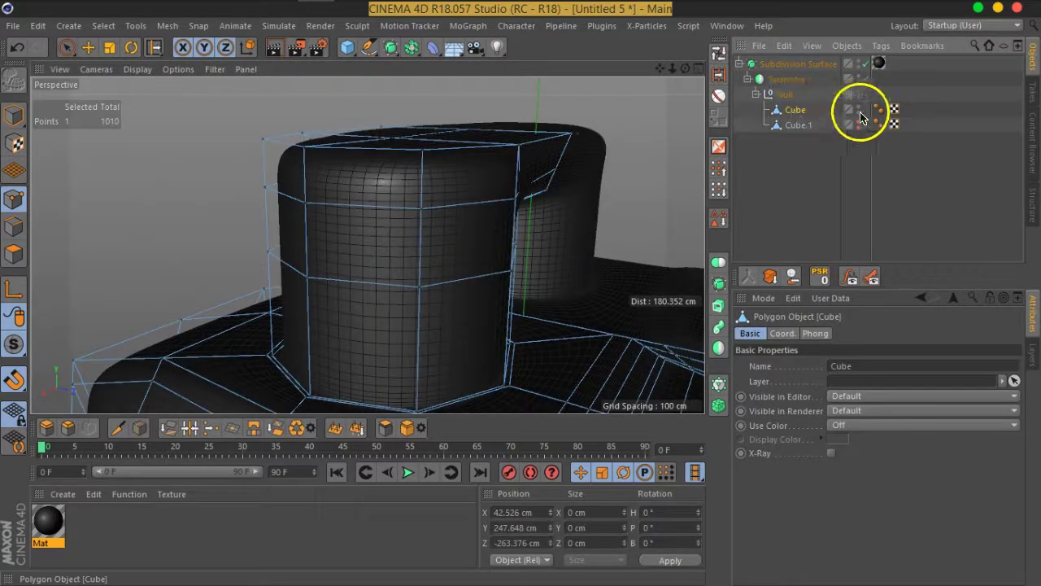
pyautogui.click(865, 64)
pyautogui.moveTo(279, 296)
pyautogui.keyDown('alt'); pyautogui.mouseDown()
pyautogui.moveTo(542, 295)
pyautogui.moveTo(692, 271)
pyautogui.moveTo(635, 287)
pyautogui.mouseUp(); pyautogui.keyUp('alt')
pyautogui.moveTo(199, 282)
pyautogui.keyDown('alt'); pyautogui.mouseDown()
pyautogui.moveTo(325, 279)
pyautogui.moveTo(407, 244)
pyautogui.moveTo(423, 353)
pyautogui.mouseUp(); pyautogui.keyUp('alt')
# - Add two horizontal loop cuts around the raised block's lower section with Loop/Path Cut
pyautogui.rightClick(399, 326)
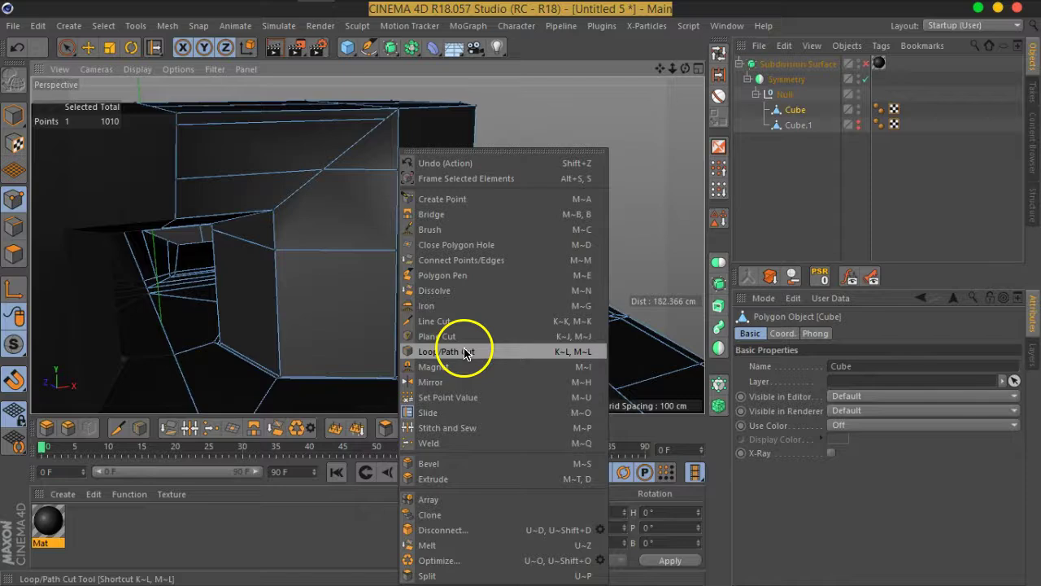
pyautogui.click(465, 351)
pyautogui.scroll(3, 386, 303)
pyautogui.click(410, 294)
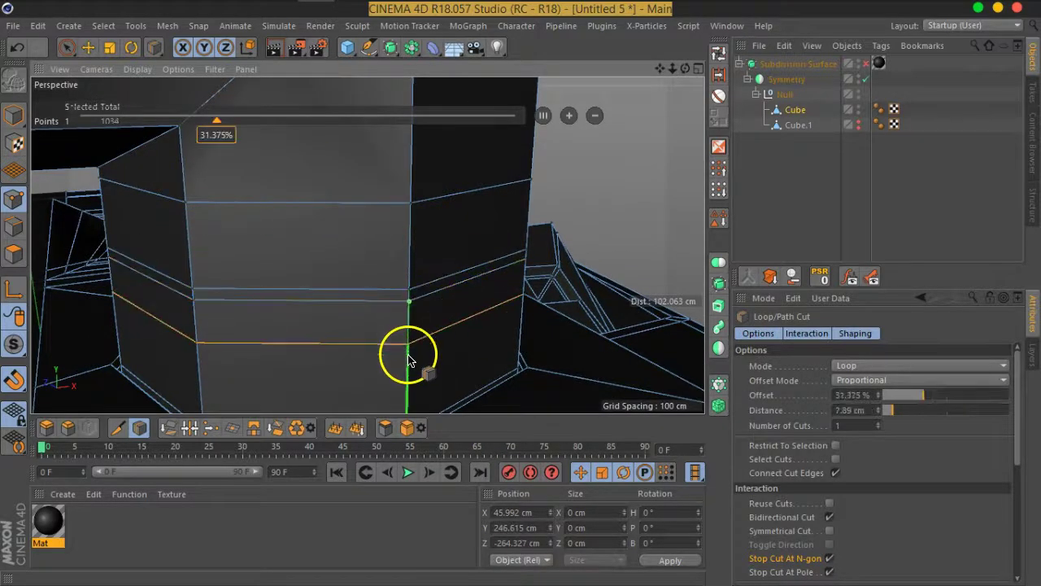
pyautogui.click(409, 360)
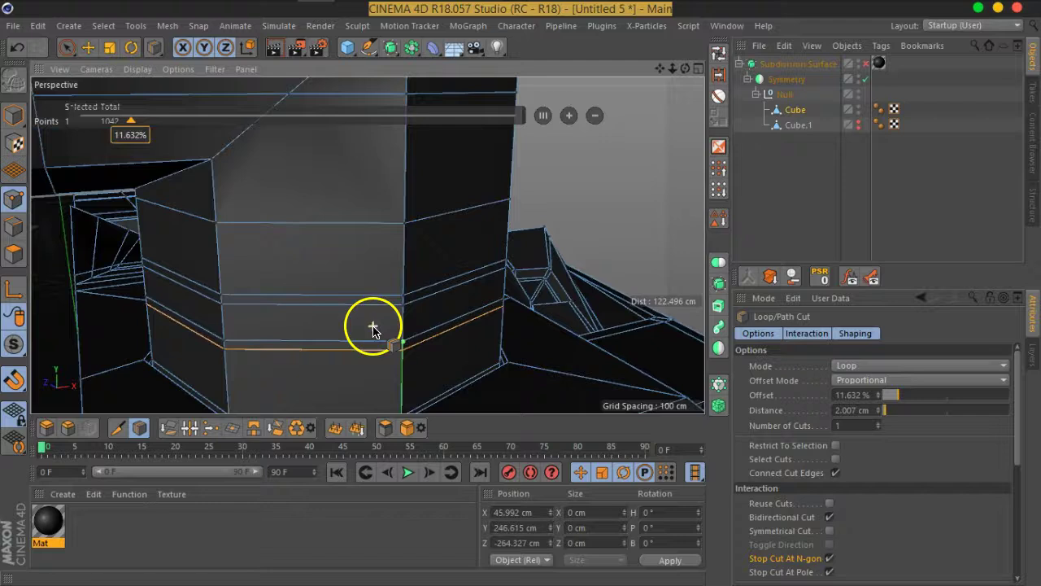
pyautogui.scroll(-3, 344, 284)
pyautogui.moveTo(432, 256)
pyautogui.keyDown('alt'); pyautogui.mouseDown()
pyautogui.moveTo(328, 247)
pyautogui.moveTo(325, 174)
pyautogui.moveTo(367, 241)
pyautogui.mouseUp(); pyautogui.keyUp('alt')
pyautogui.moveTo(432, 242)
pyautogui.keyDown('alt'); pyautogui.mouseDown()
pyautogui.moveTo(428, 296)
pyautogui.moveTo(446, 305)
pyautogui.mouseUp(); pyautogui.keyUp('alt')
pyautogui.scroll(3, 428, 301)
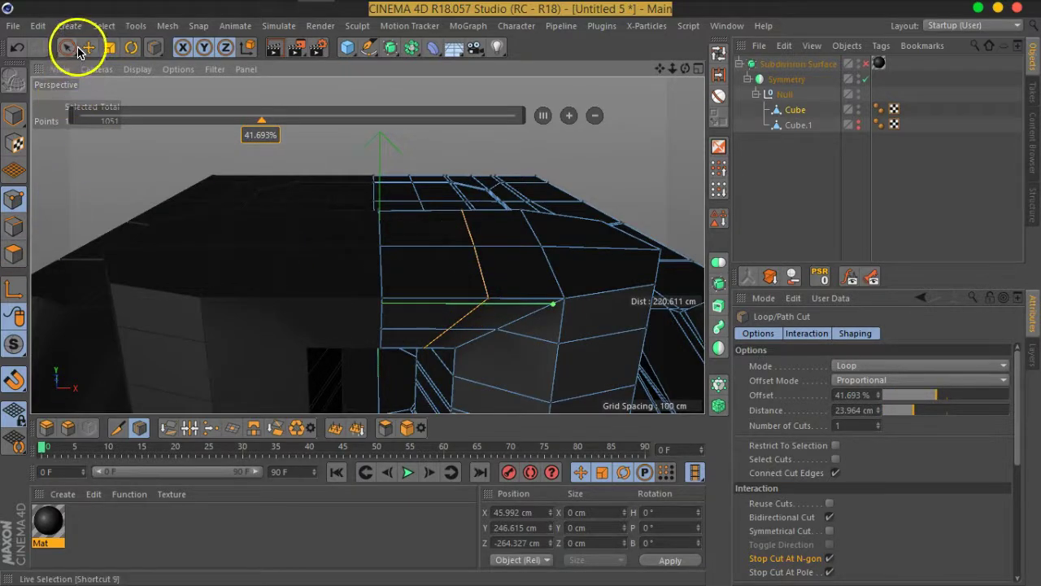
# - Loop-select an edge loop on the block's top and scale it flat to 0%
pyautogui.click(14, 226)
pyautogui.click(719, 52)
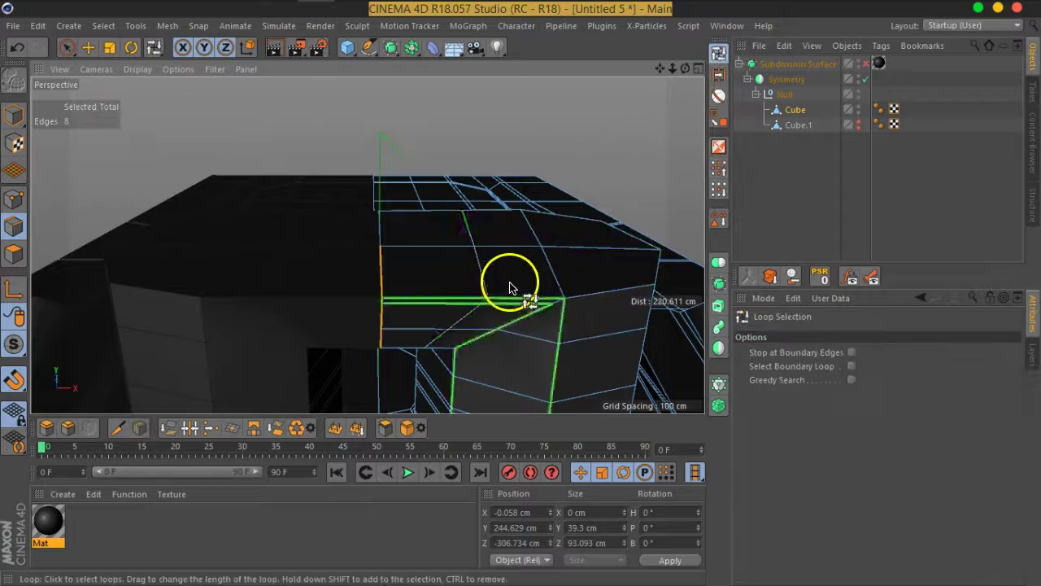
pyautogui.click(109, 48)
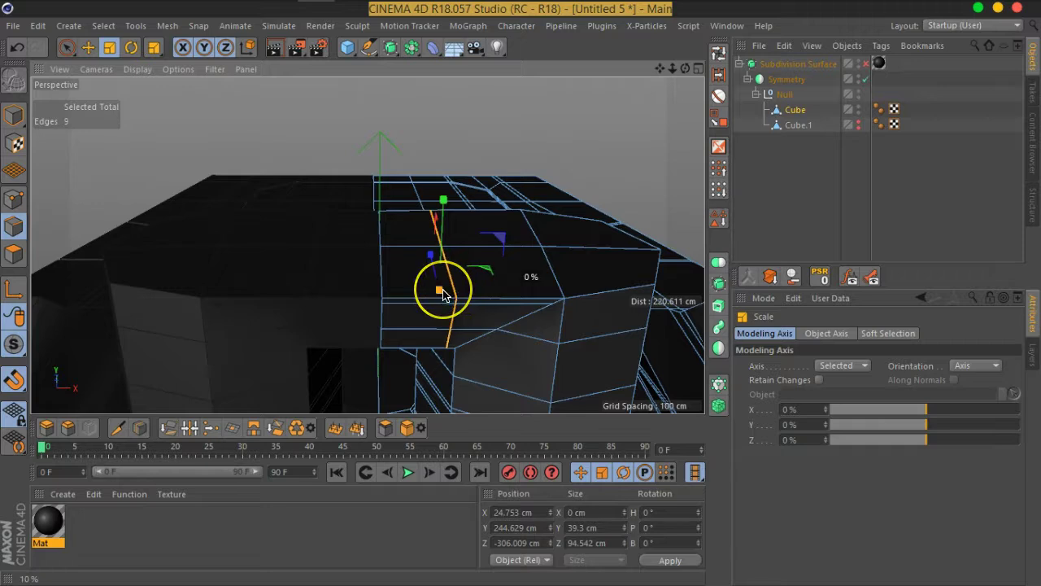
pyautogui.moveTo(443, 295); pyautogui.dragTo(478, 346)
# - Add a supporting loop cut at 6.119% offset beside the corner edge, briefly previewing smoothing
pyautogui.rightClick(444, 340)
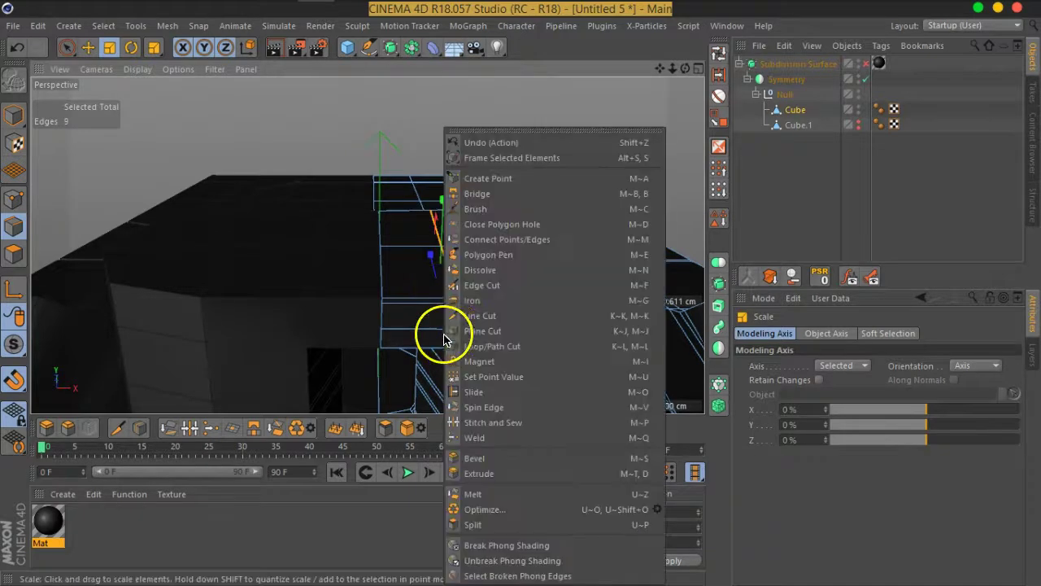
pyautogui.click(488, 348)
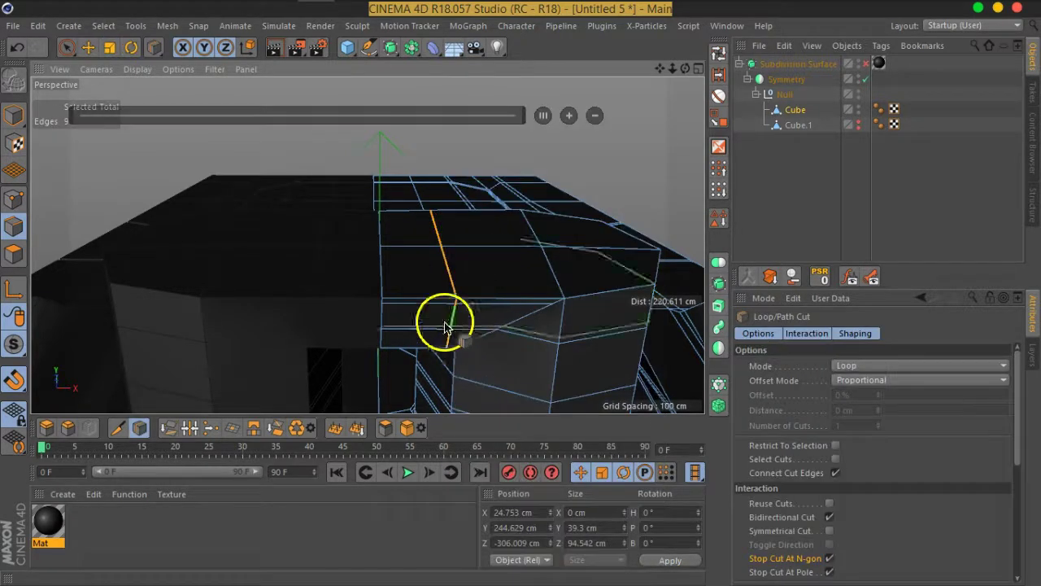
pyautogui.scroll(3, 438, 317)
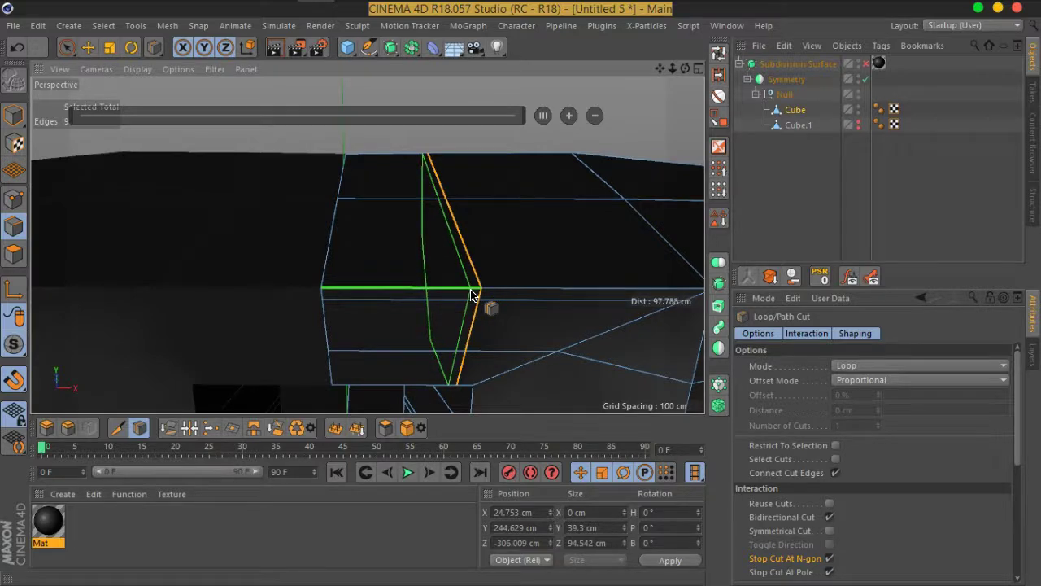
pyautogui.click(474, 295)
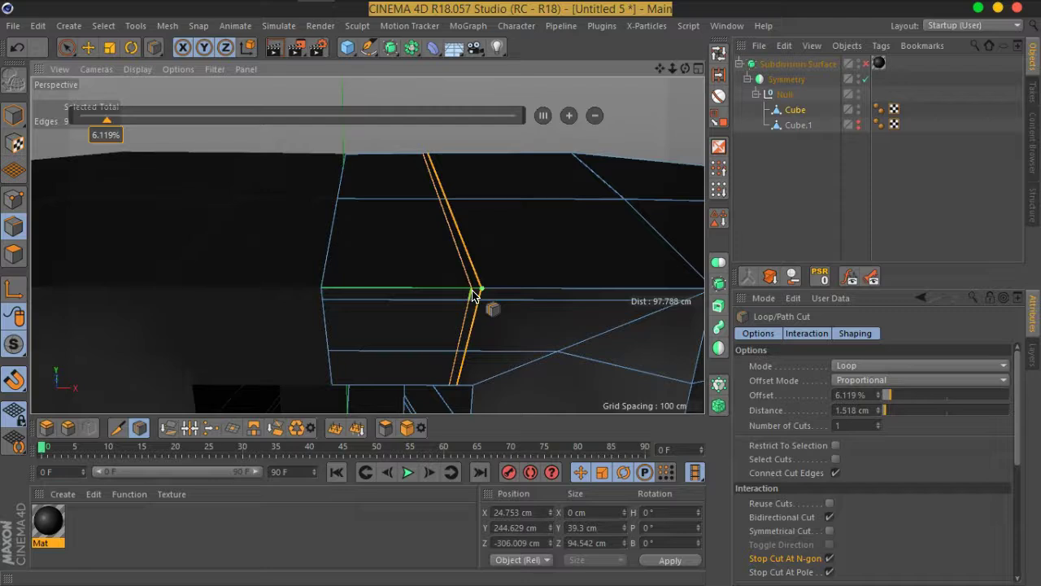
pyautogui.moveTo(474, 295)
pyautogui.keyDown('alt'); pyautogui.mouseDown()
pyautogui.moveTo(439, 299)
pyautogui.moveTo(588, 307)
pyautogui.moveTo(469, 295)
pyautogui.moveTo(418, 263)
pyautogui.moveTo(495, 229)
pyautogui.moveTo(485, 263)
pyautogui.moveTo(499, 275)
pyautogui.moveTo(481, 216)
pyautogui.moveTo(450, 235)
pyautogui.moveTo(516, 220)
pyautogui.moveTo(533, 250)
pyautogui.moveTo(503, 297)
pyautogui.mouseUp(); pyautogui.keyUp('alt')
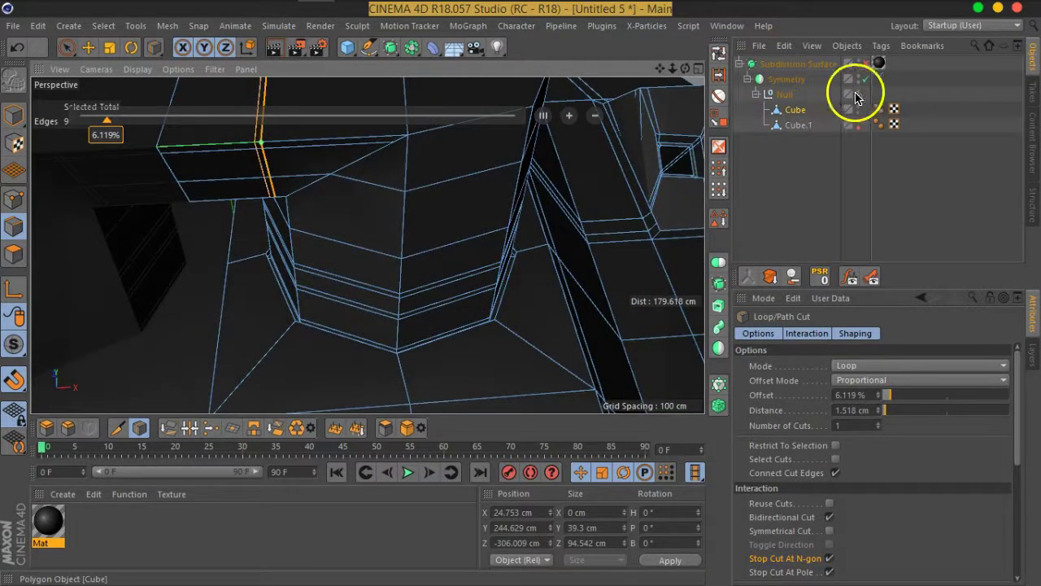
pyautogui.click(866, 65)
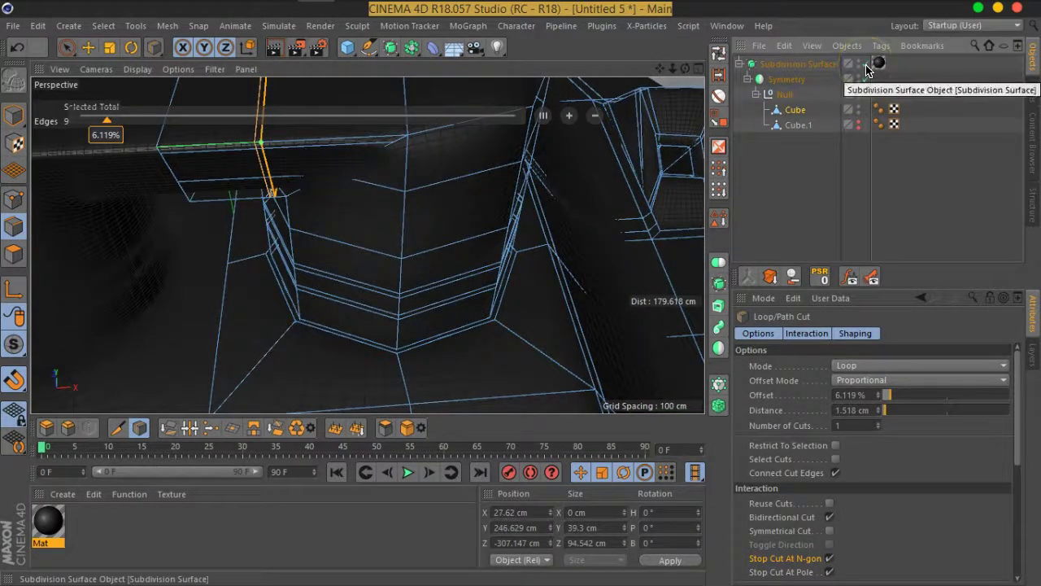
pyautogui.click(866, 65)
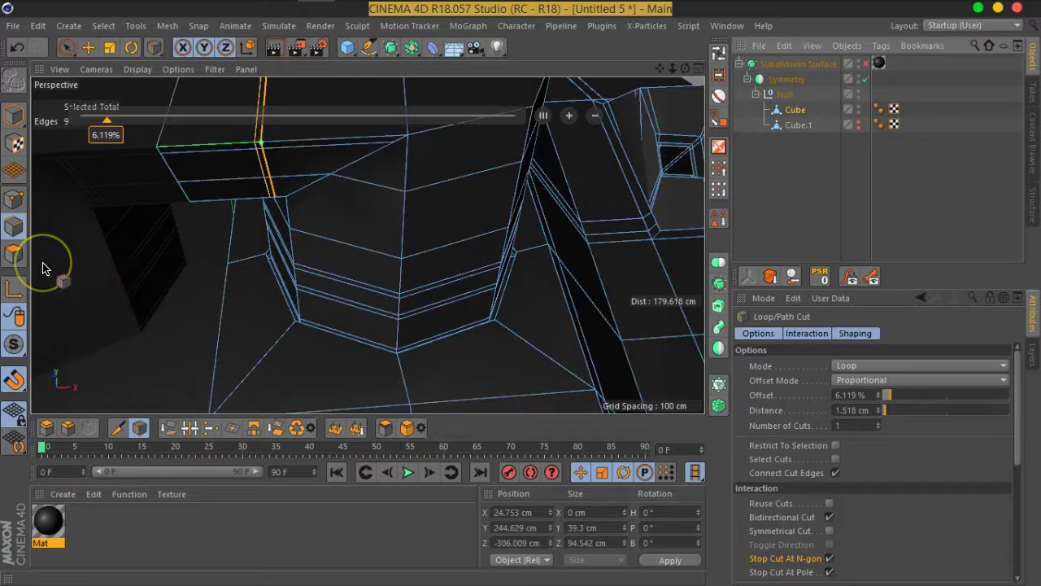
# - Loop-select two horizontal polygon bands and one vertical band around the block
pyautogui.press('u')
pyautogui.press('l')
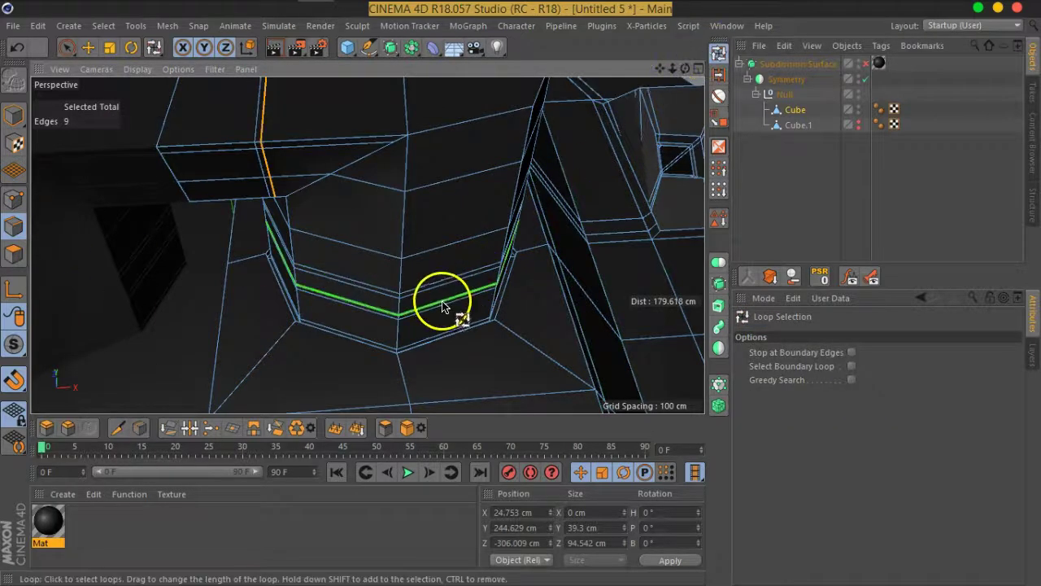
pyautogui.keyDown('alt'); pyautogui.moveTo(442, 306); pyautogui.dragTo(314, 256); pyautogui.keyUp('alt')
pyautogui.click(14, 254)
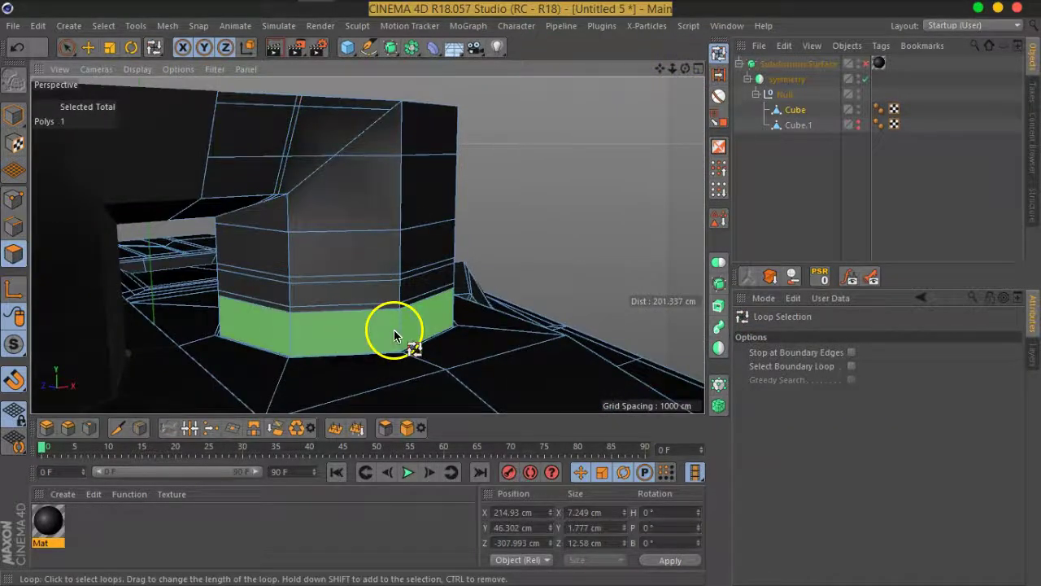
pyautogui.scroll(5, 393, 329)
pyautogui.click(411, 274)
pyautogui.keyDown('shift'); pyautogui.click(408, 198); pyautogui.keyUp('shift')
pyautogui.keyDown('alt'); pyautogui.moveTo(410, 197); pyautogui.dragTo(353, 187); pyautogui.keyUp('alt')
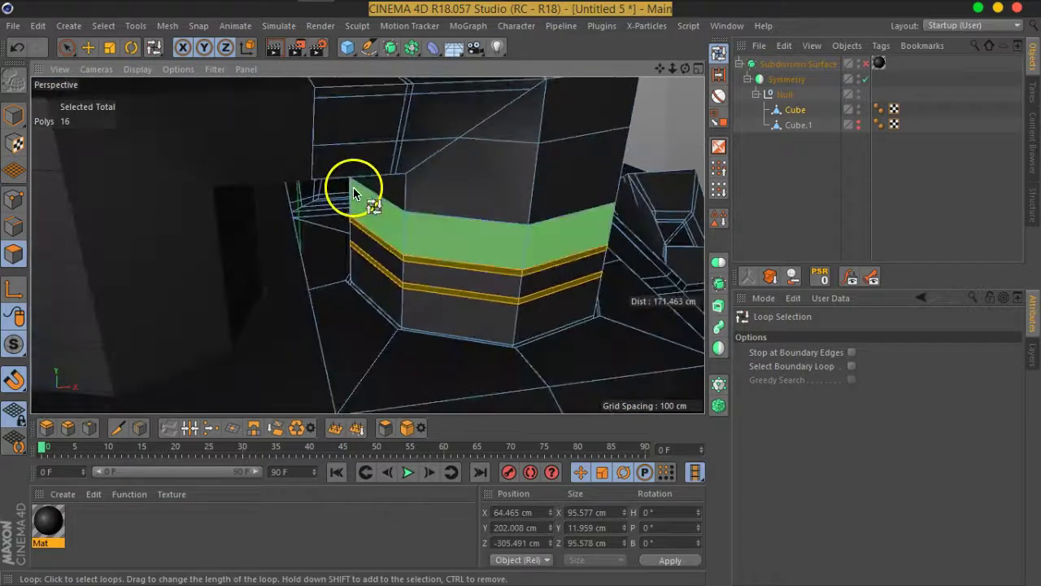
pyautogui.scroll(4, 358, 212)
pyautogui.scroll(3, 370, 240)
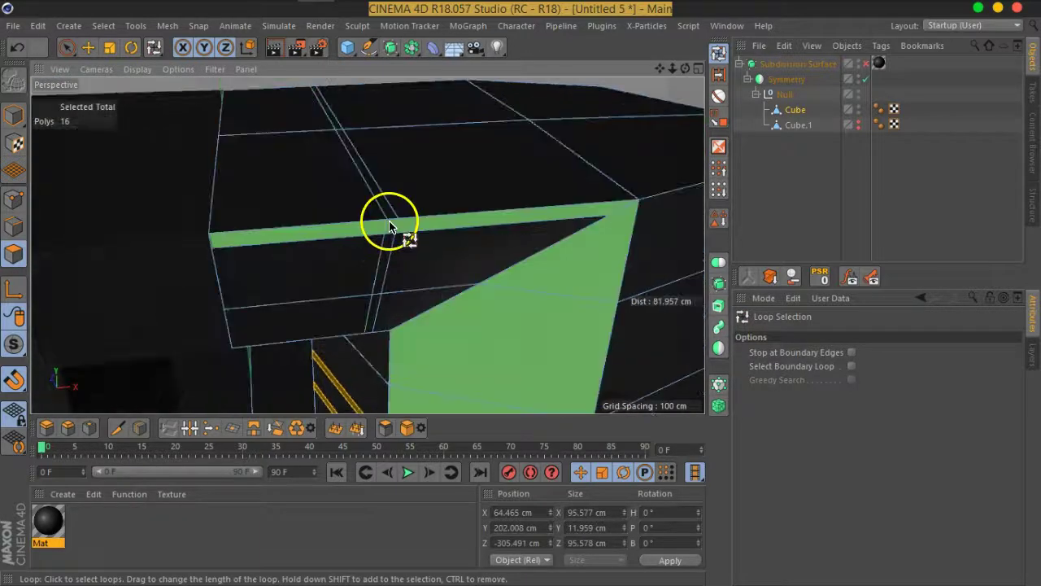
pyautogui.keyDown('shift'); pyautogui.click(390, 224); pyautogui.keyUp('shift')
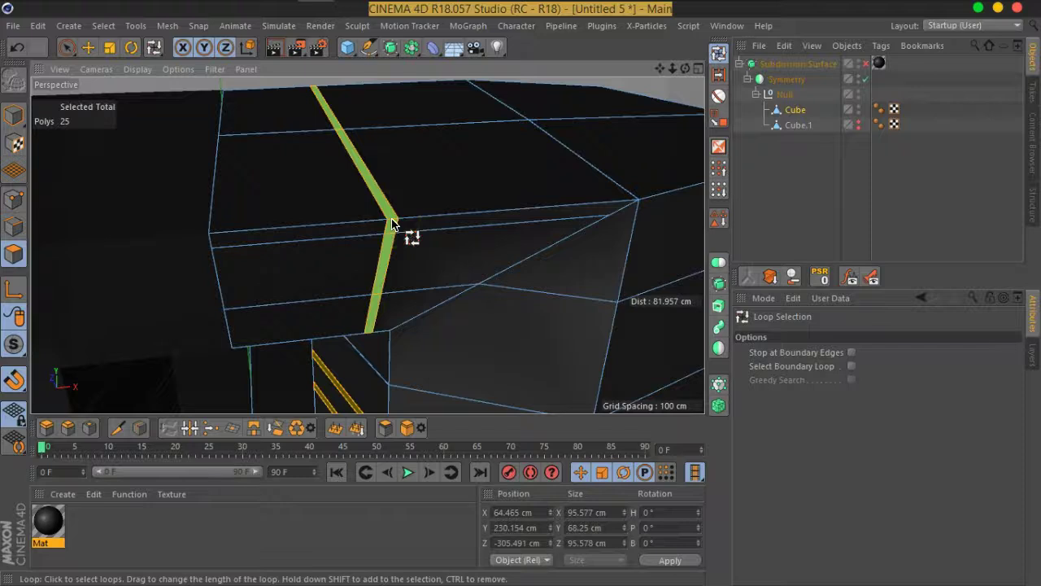
# - Inset the selected polygons and extrude them inward by -1.89 cm
pyautogui.rightClick(392, 225)
pyautogui.click(442, 260)
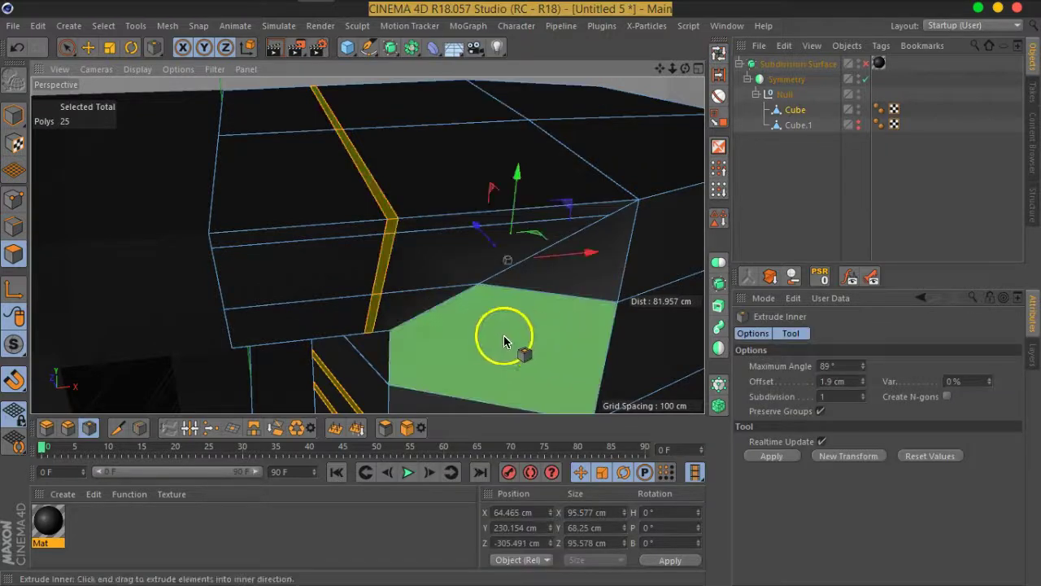
pyautogui.rightClick(453, 298)
pyautogui.click(506, 301)
pyautogui.moveTo(577, 318)
pyautogui.keyDown('alt'); pyautogui.mouseDown()
pyautogui.moveTo(386, 243)
pyautogui.moveTo(422, 267)
pyautogui.moveTo(302, 274)
pyautogui.mouseUp(); pyautogui.keyUp('alt')
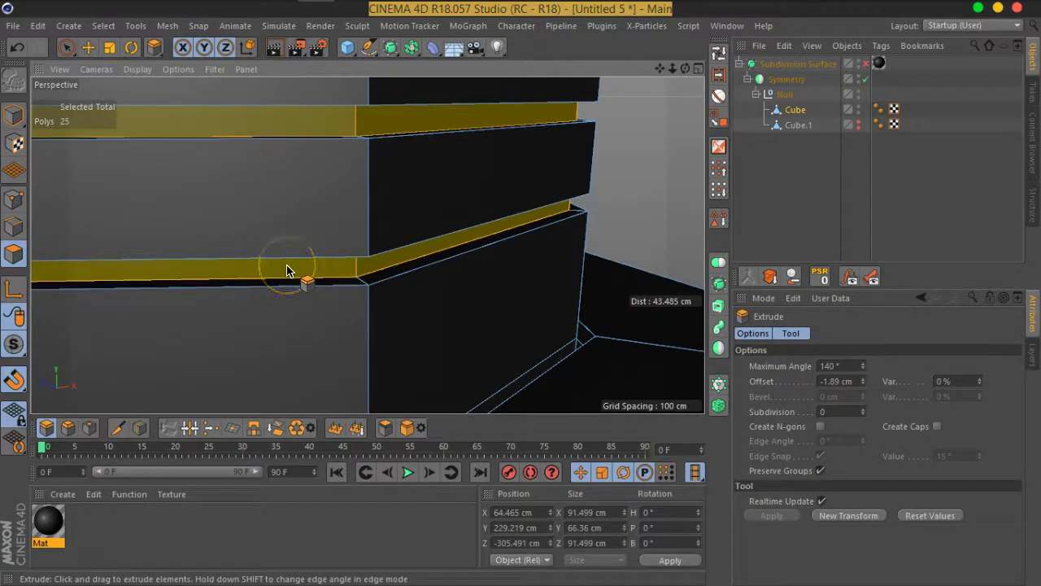
# - Ring-select the horizontal and vertical groove edges, briefly previewing the smoothed grooves
pyautogui.moveTo(719, 73); pyautogui.dragTo(709, 105)
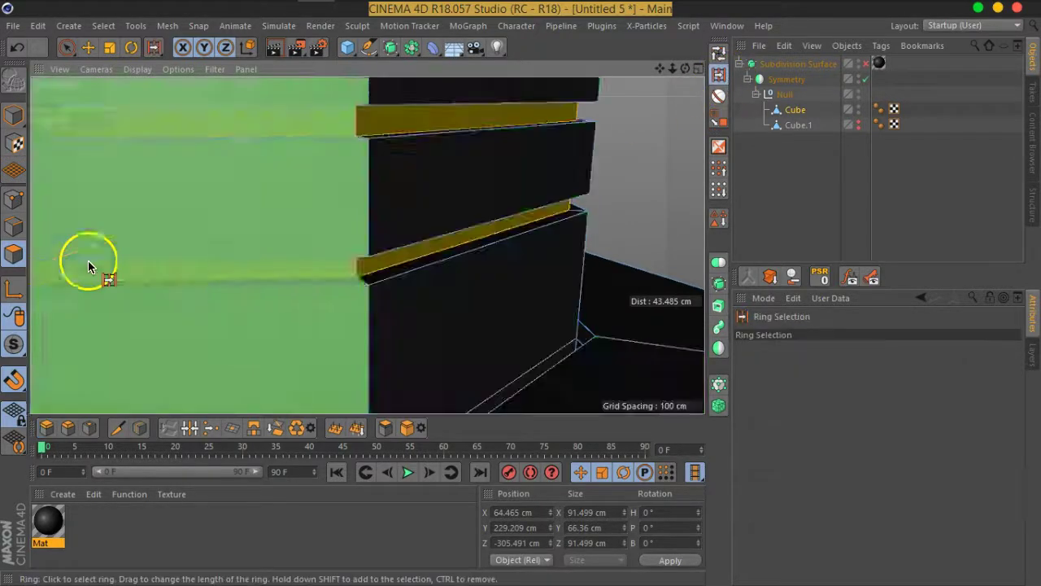
pyautogui.click(88, 267)
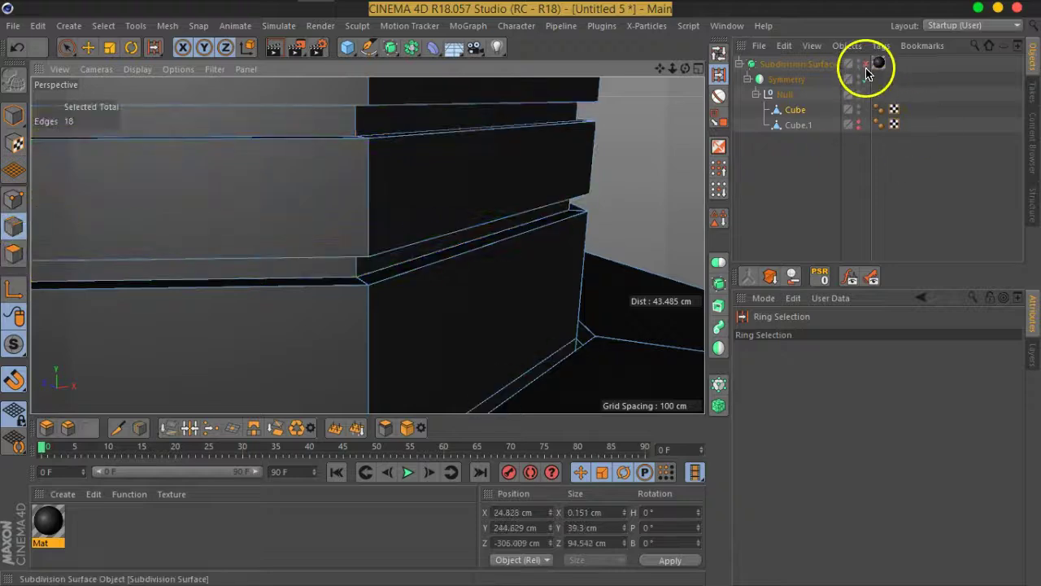
pyautogui.click(867, 67)
pyautogui.click(867, 65)
pyautogui.scroll(2, 389, 244)
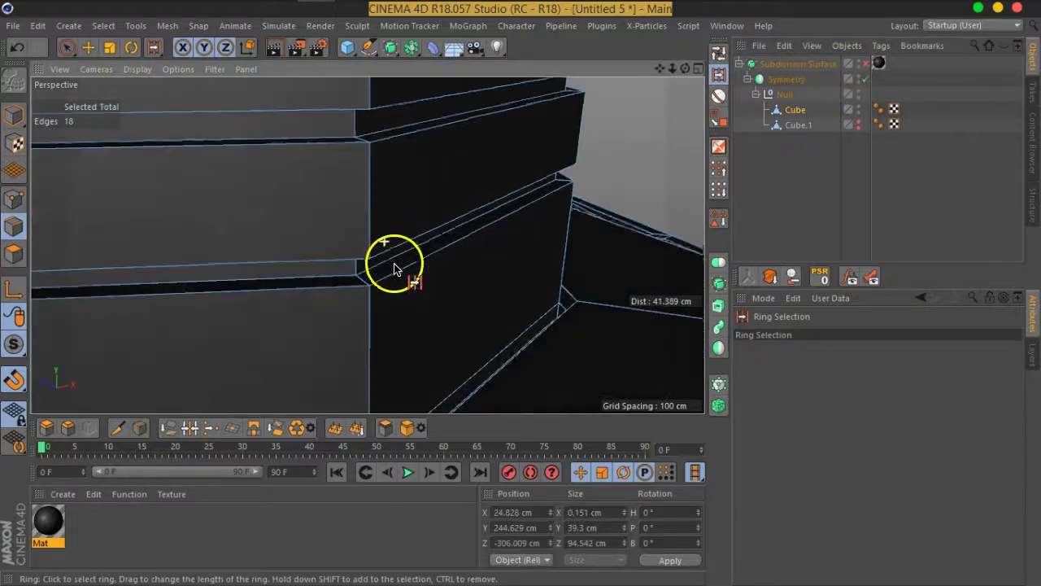
pyautogui.scroll(2, 394, 269)
pyautogui.scroll(2, 382, 280)
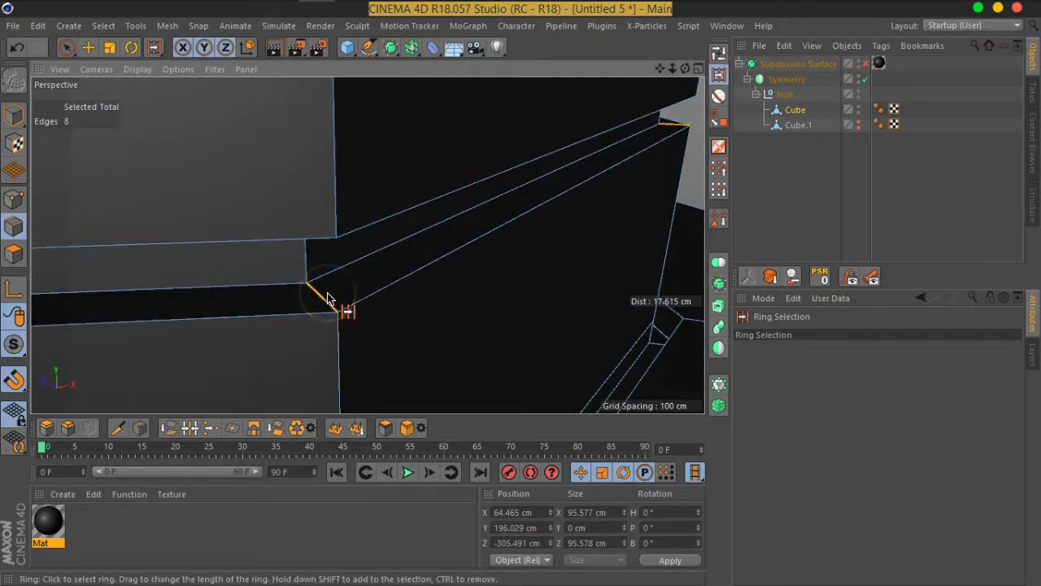
pyautogui.scroll(-8, 327, 299)
pyautogui.click(327, 299)
pyautogui.moveTo(325, 298)
pyautogui.keyDown('alt'); pyautogui.mouseDown()
pyautogui.moveTo(516, 244)
pyautogui.moveTo(530, 251)
pyautogui.mouseUp(); pyautogui.keyUp('alt')
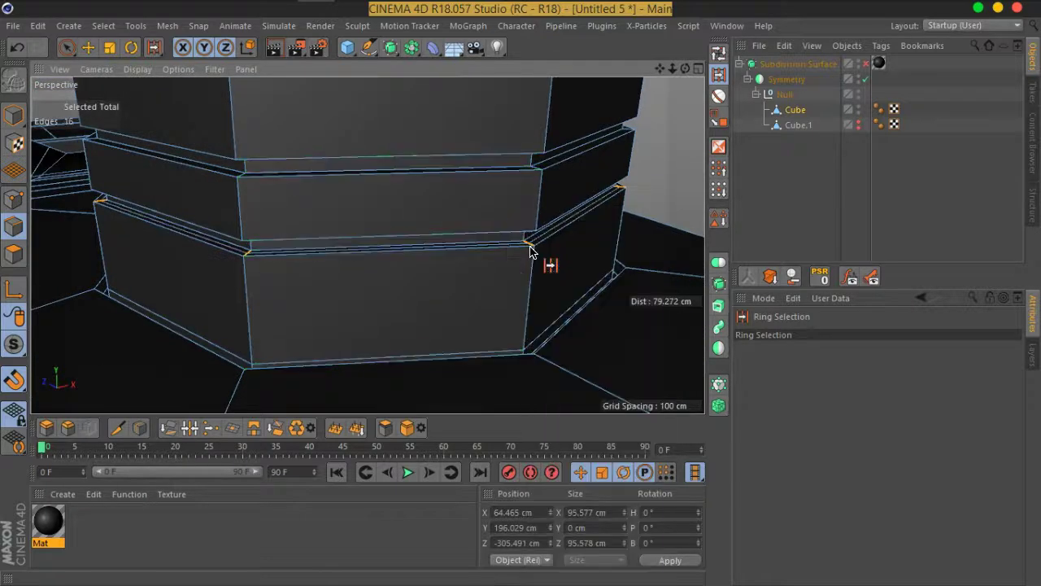
pyautogui.click(527, 269)
pyautogui.keyDown('alt'); pyautogui.moveTo(527, 268); pyautogui.dragTo(515, 245); pyautogui.keyUp('alt')
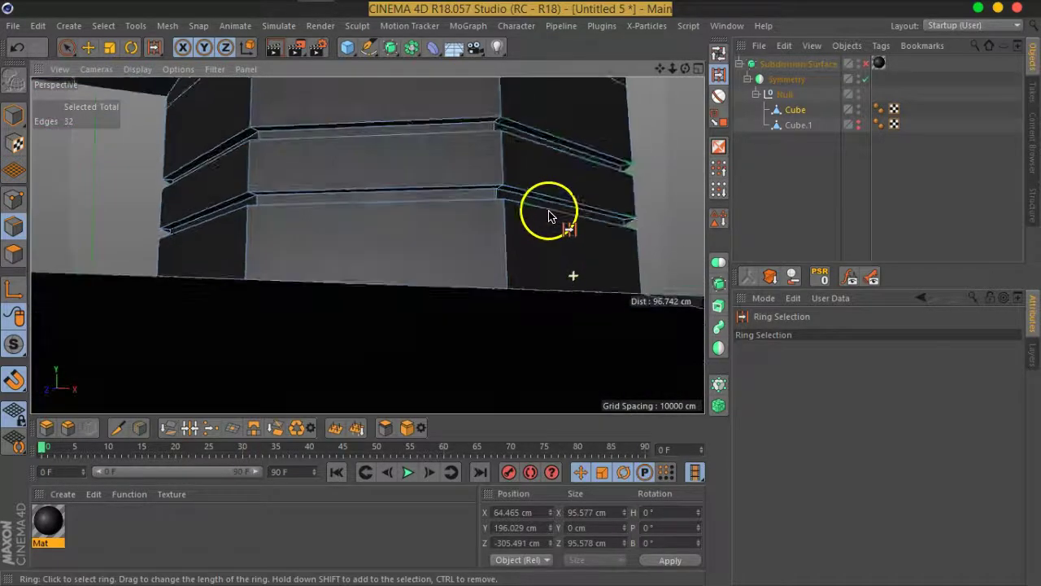
# - Add holding edges across the selected groove edge ring
pyautogui.scroll(3, 488, 269)
pyautogui.scroll(3, 480, 275)
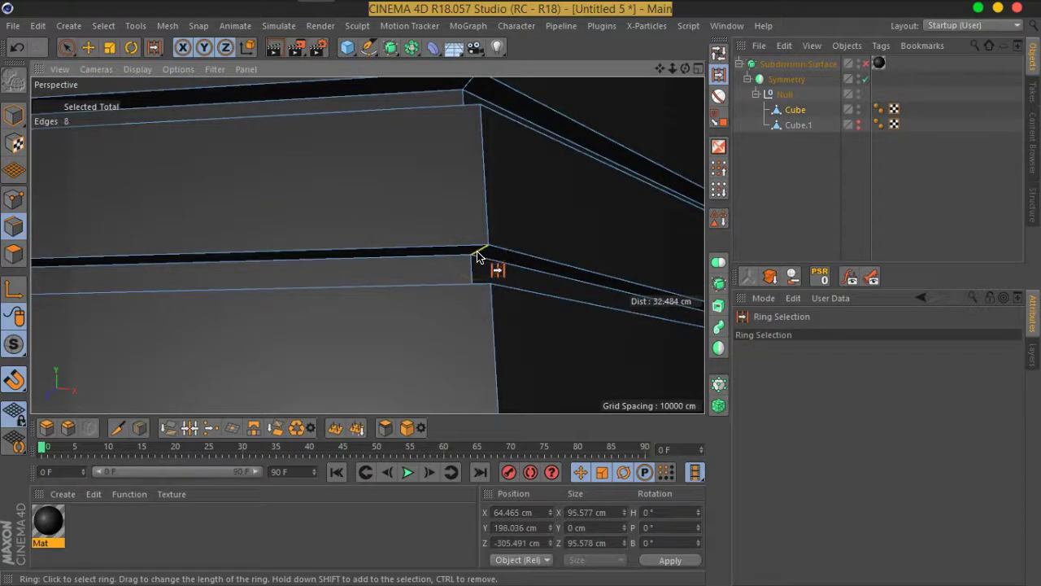
pyautogui.rightClick(478, 257)
pyautogui.click(477, 158)
pyautogui.click(472, 98)
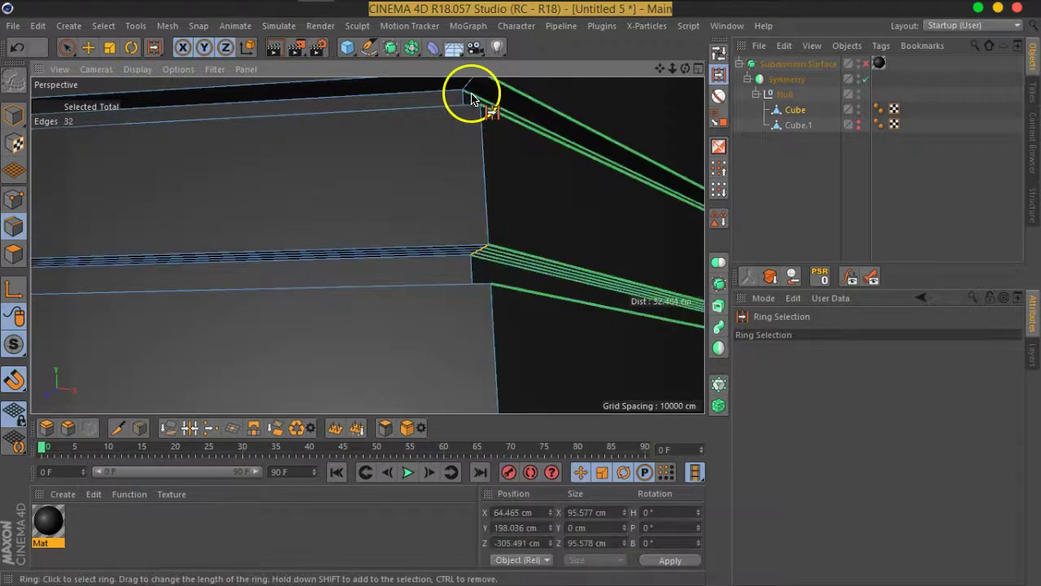
# - Select the other groove edge rings and add holding edges along them with M~S
pyautogui.click(466, 87)
pyautogui.keyDown('shift'); pyautogui.click(466, 87); pyautogui.keyUp('shift')
pyautogui.keyDown('shift'); pyautogui.click(465, 147); pyautogui.keyUp('shift')
pyautogui.moveTo(467, 163)
pyautogui.keyDown('alt'); pyautogui.mouseDown()
pyautogui.moveTo(483, 235)
pyautogui.moveTo(485, 227)
pyautogui.moveTo(441, 290)
pyautogui.moveTo(429, 250)
pyautogui.moveTo(206, 218)
pyautogui.moveTo(426, 220)
pyautogui.mouseUp(); pyautogui.keyUp('alt')
pyautogui.scroll(-3, 486, 227)
pyautogui.scroll(3, 425, 220)
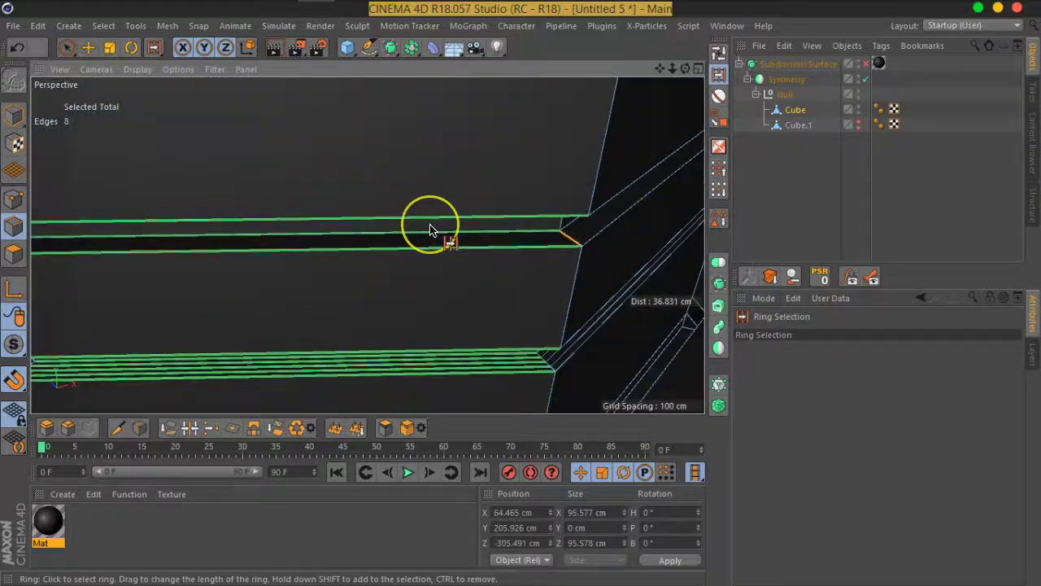
pyautogui.press('m')
pyautogui.press('s')
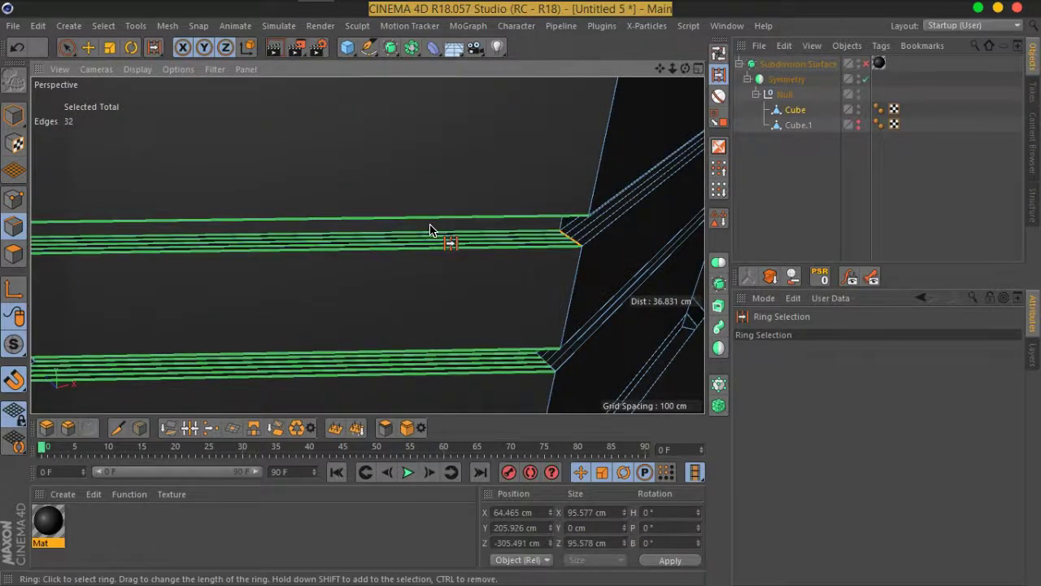
# - Add further holding edges on the block's top grooves, check them, and deselect everything
pyautogui.scroll(-4, 430, 229)
pyautogui.moveTo(430, 228)
pyautogui.keyDown('alt'); pyautogui.mouseDown()
pyautogui.moveTo(430, 187)
pyautogui.moveTo(481, 349)
pyautogui.moveTo(379, 244)
pyautogui.moveTo(421, 271)
pyautogui.mouseUp(); pyautogui.keyUp('alt')
pyautogui.scroll(3, 423, 273)
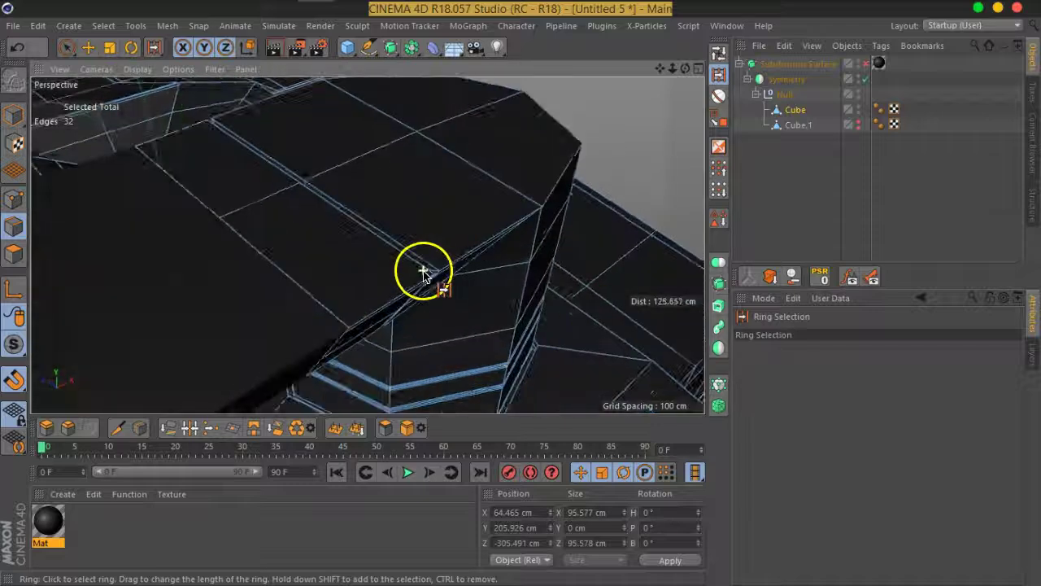
pyautogui.scroll(3, 425, 272)
pyautogui.scroll(1, 456, 276)
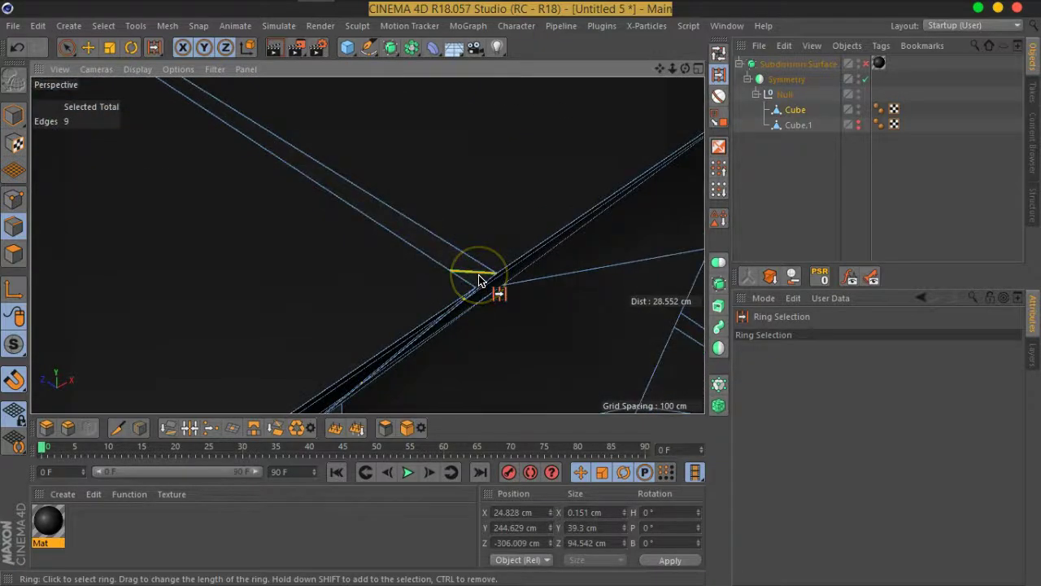
pyautogui.press('n')
pyautogui.press('m')
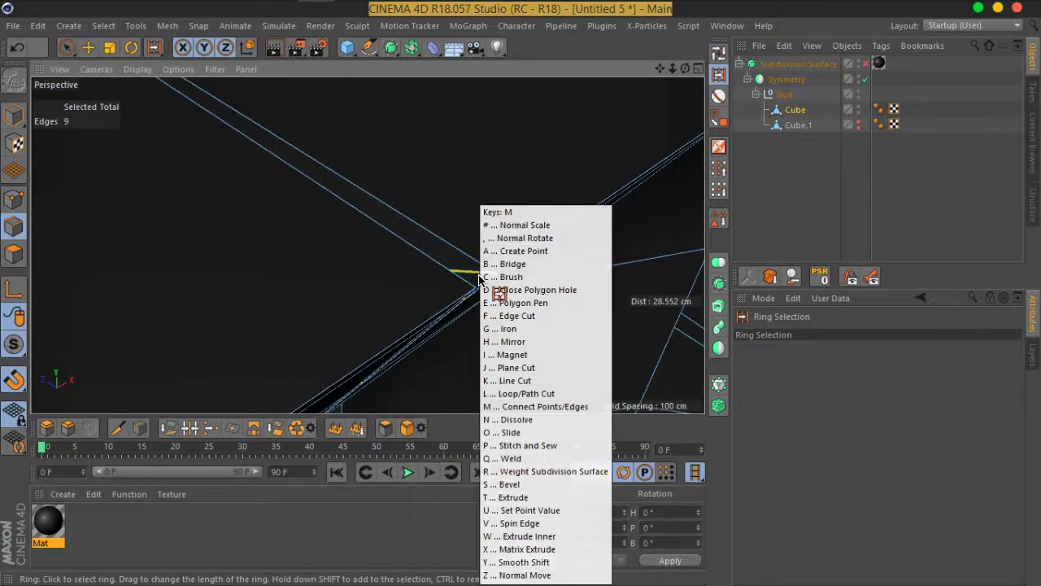
pyautogui.click(564, 129)
pyautogui.press('m')
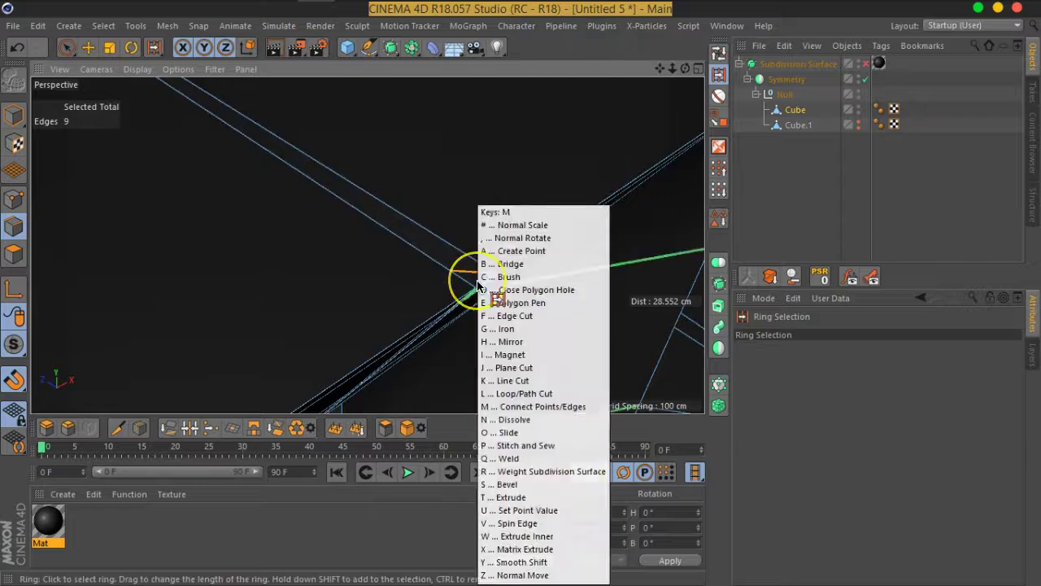
pyautogui.moveTo(476, 273)
pyautogui.keyDown('alt'); pyautogui.mouseDown()
pyautogui.moveTo(407, 252)
pyautogui.moveTo(288, 261)
pyautogui.moveTo(187, 248)
pyautogui.moveTo(291, 217)
pyautogui.moveTo(213, 218)
pyautogui.mouseUp(); pyautogui.keyUp('alt')
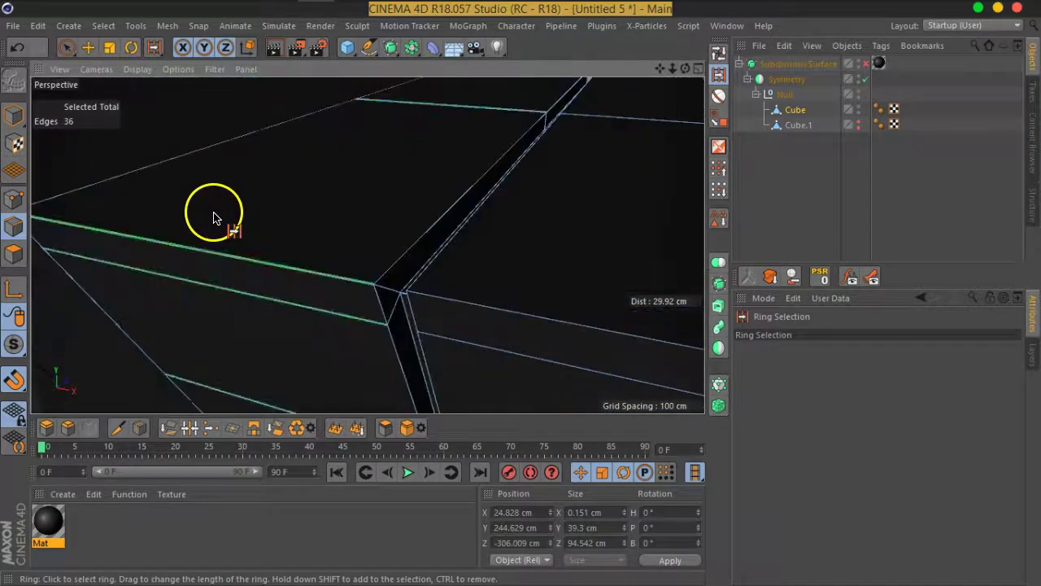
pyautogui.rightClick(391, 324)
pyautogui.moveTo(418, 320)
pyautogui.keyDown('alt'); pyautogui.mouseDown()
pyautogui.moveTo(558, 275)
pyautogui.moveTo(534, 241)
pyautogui.moveTo(558, 332)
pyautogui.moveTo(437, 241)
pyautogui.moveTo(558, 233)
pyautogui.mouseUp(); pyautogui.keyUp('alt')
pyautogui.click(785, 191)
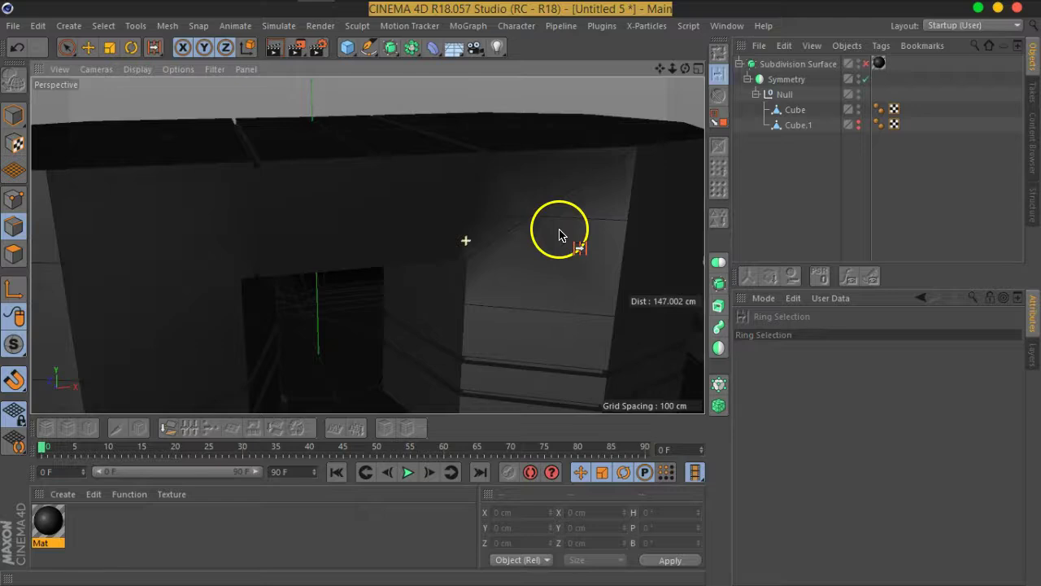
# - Inspect the smoothed pillars with wireframe hidden, then turn smoothing off and reselect Cube
pyautogui.click(865, 66)
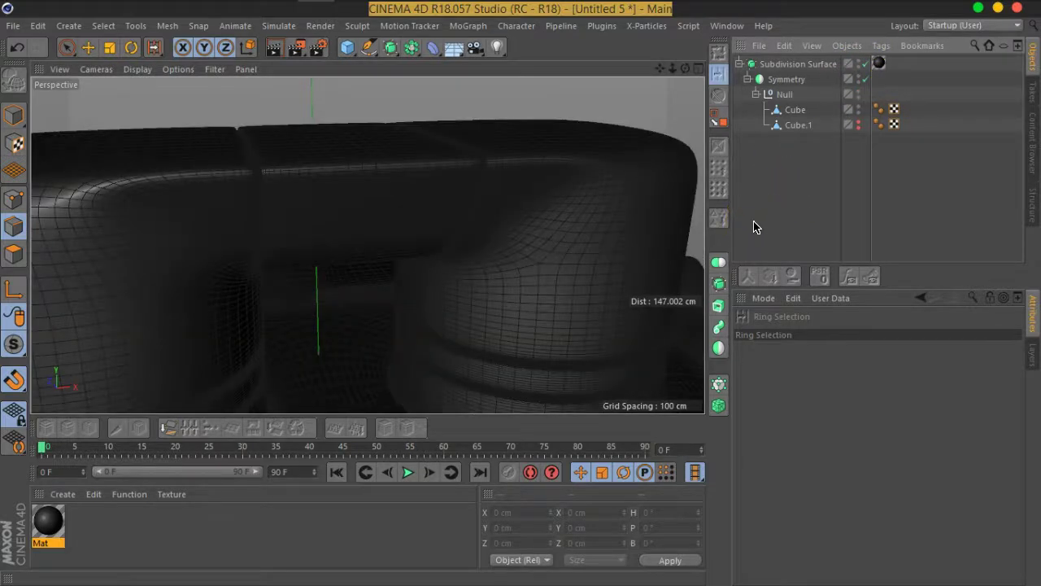
pyautogui.press('n')
pyautogui.press('a')
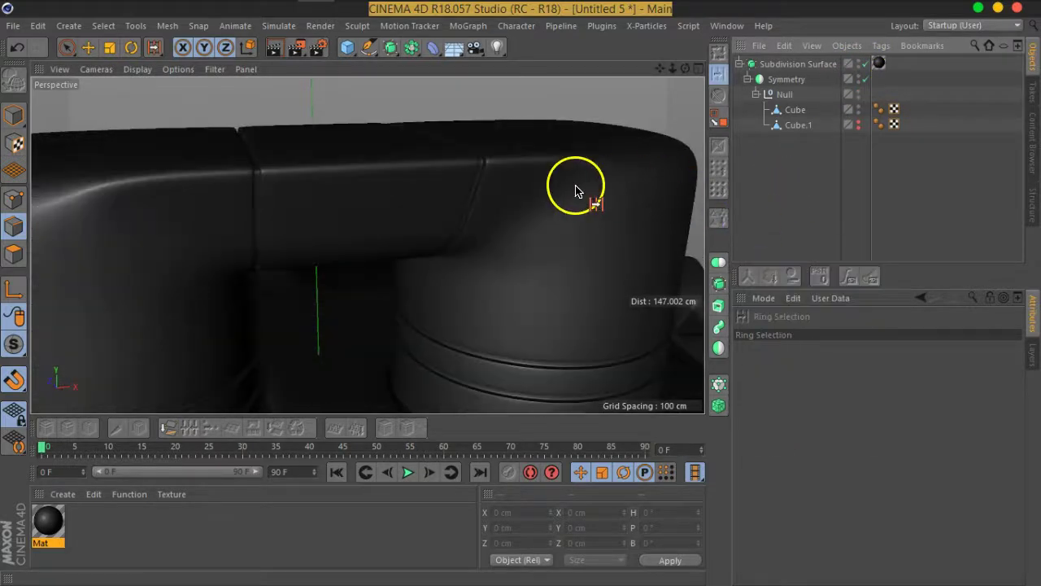
pyautogui.keyDown('alt'); pyautogui.moveTo(575, 191); pyautogui.dragTo(651, 263, button='right'); pyautogui.keyUp('alt')
pyautogui.keyDown('alt'); pyautogui.moveTo(651, 263); pyautogui.dragTo(526, 225); pyautogui.keyUp('alt')
pyautogui.moveTo(520, 170)
pyautogui.keyDown('alt'); pyautogui.mouseDown()
pyautogui.moveTo(300, 179)
pyautogui.moveTo(481, 231)
pyautogui.moveTo(81, 139)
pyautogui.moveTo(134, 193)
pyautogui.moveTo(441, 197)
pyautogui.moveTo(395, 225)
pyautogui.moveTo(423, 217)
pyautogui.mouseUp(); pyautogui.keyUp('alt')
pyautogui.keyDown('alt'); pyautogui.moveTo(423, 217); pyautogui.dragTo(542, 260, button='right'); pyautogui.keyUp('alt')
pyautogui.click(863, 64)
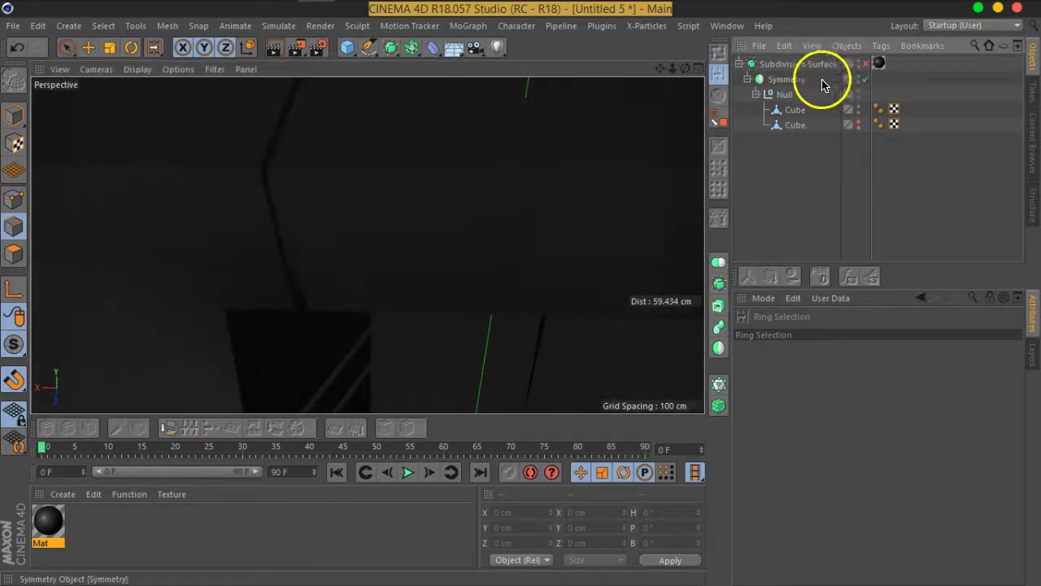
pyautogui.click(793, 113)
pyautogui.moveTo(530, 216)
pyautogui.keyDown('alt'); pyautogui.mouseDown()
pyautogui.moveTo(333, 169)
pyautogui.moveTo(495, 181)
pyautogui.moveTo(546, 203)
pyautogui.moveTo(430, 220)
pyautogui.moveTo(400, 160)
pyautogui.moveTo(425, 183)
pyautogui.mouseUp(); pyautogui.keyUp('alt')
# - Loop-select the Cube's centre edge loop
pyautogui.press('u')
pyautogui.press('b')
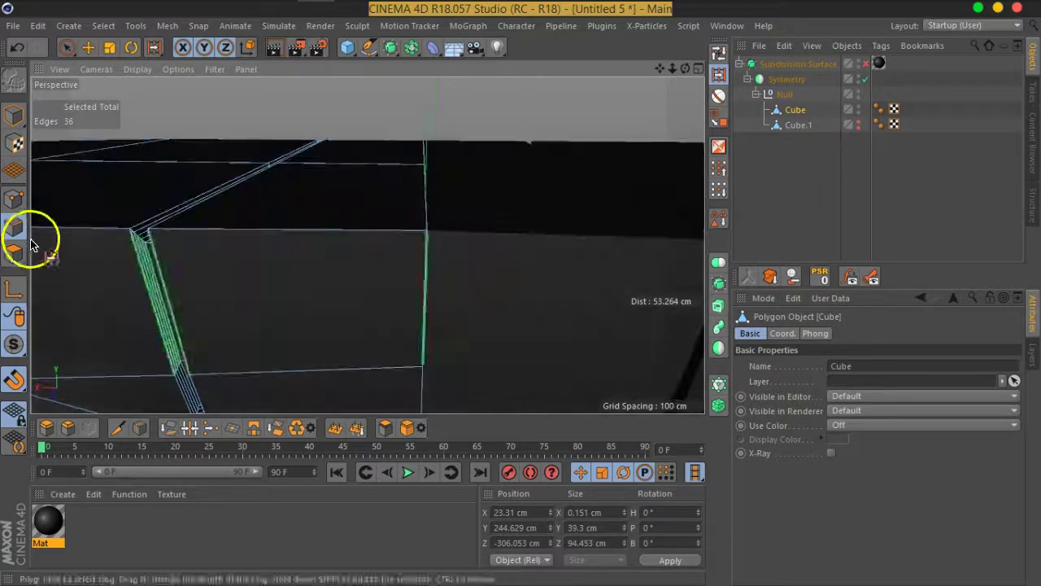
pyautogui.click(719, 55)
pyautogui.moveTo(509, 260)
pyautogui.keyDown('alt'); pyautogui.mouseDown()
pyautogui.moveTo(521, 268)
pyautogui.moveTo(395, 195)
pyautogui.moveTo(488, 146)
pyautogui.moveTo(501, 205)
pyautogui.moveTo(431, 189)
pyautogui.mouseUp(); pyautogui.keyUp('alt')
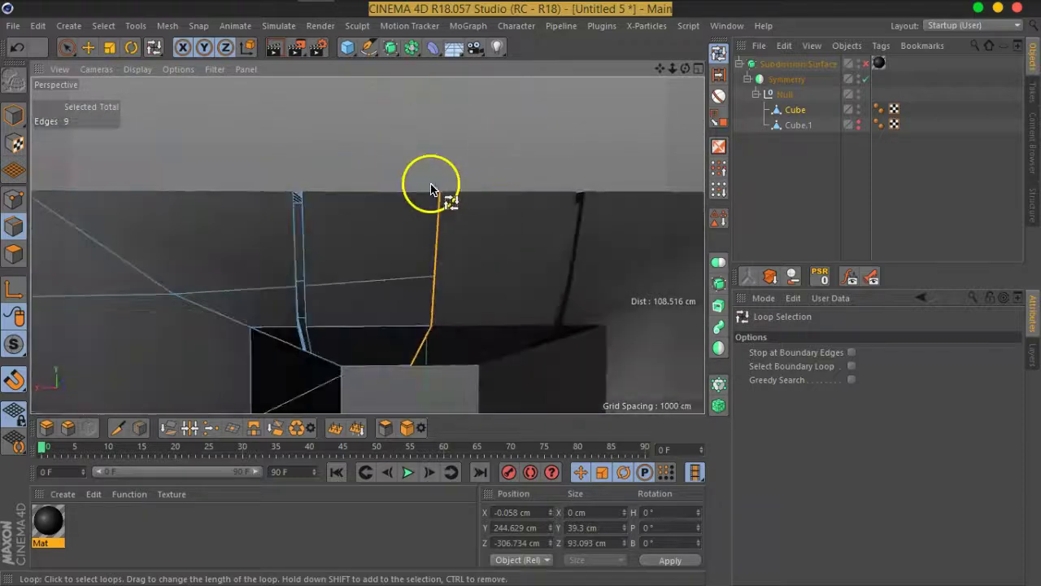
pyautogui.click(118, 51)
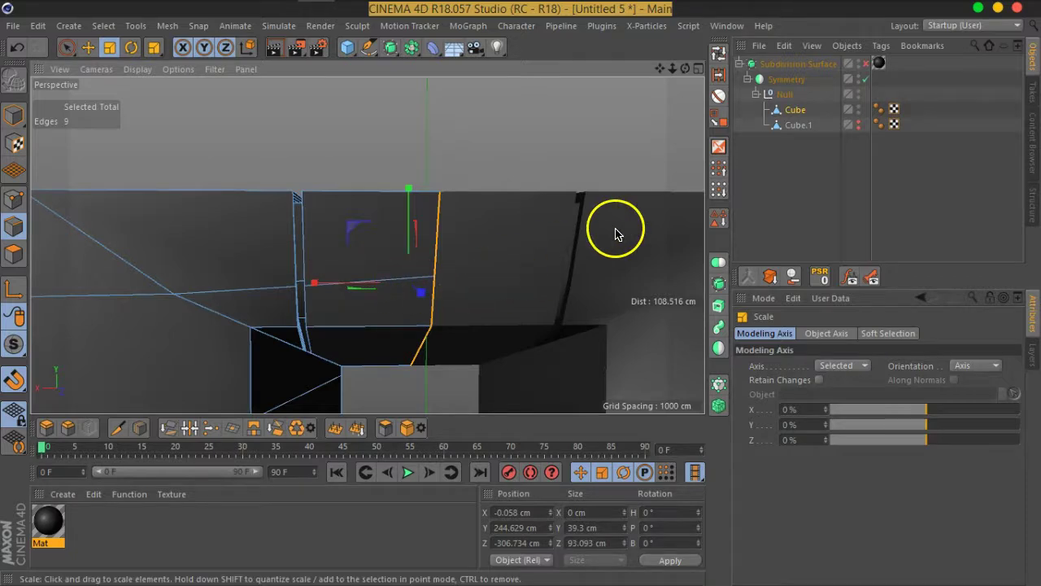
pyautogui.keyDown('alt'); pyautogui.moveTo(480, 149); pyautogui.dragTo(458, 305); pyautogui.keyUp('alt')
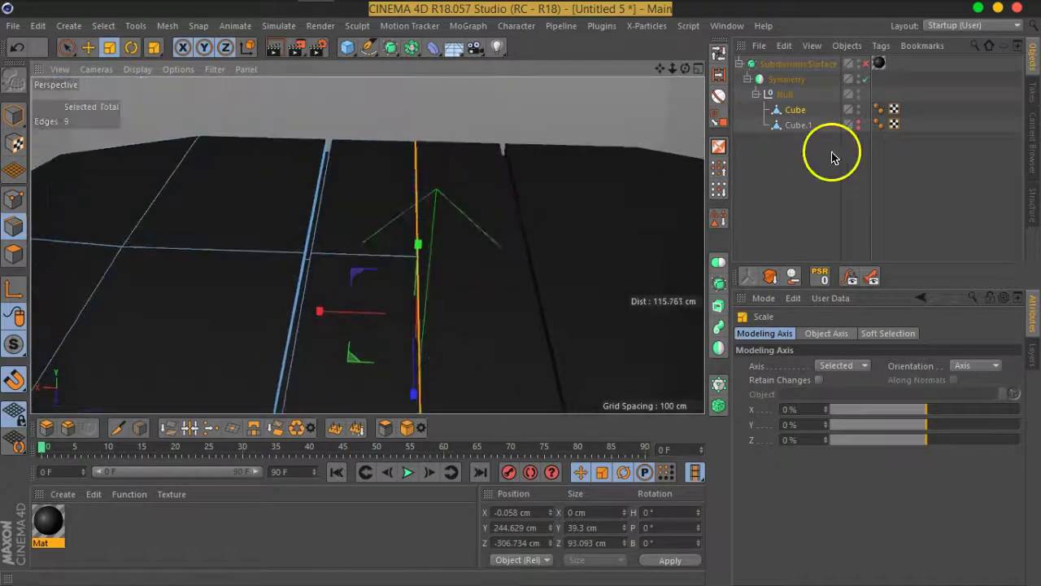
# - Turn Subdivision Surface on to check the smoothed result and deselect everything
pyautogui.click(865, 65)
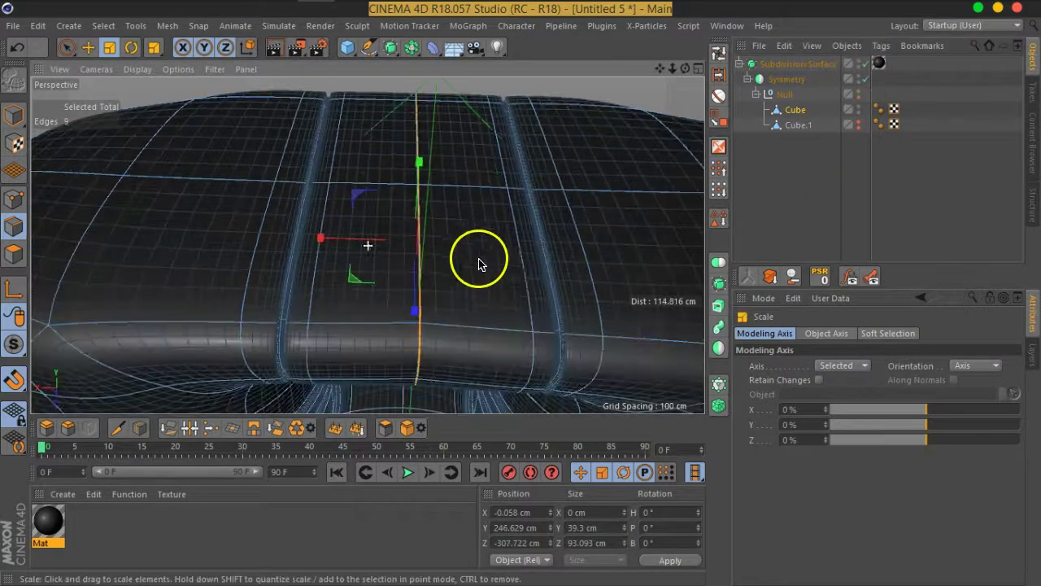
pyautogui.click(793, 238)
pyautogui.moveTo(477, 321)
pyautogui.keyDown('alt'); pyautogui.mouseDown()
pyautogui.moveTo(537, 263)
pyautogui.moveTo(496, 262)
pyautogui.mouseUp(); pyautogui.keyUp('alt')
pyautogui.scroll(3, 434, 361)
pyautogui.scroll(3, 432, 359)
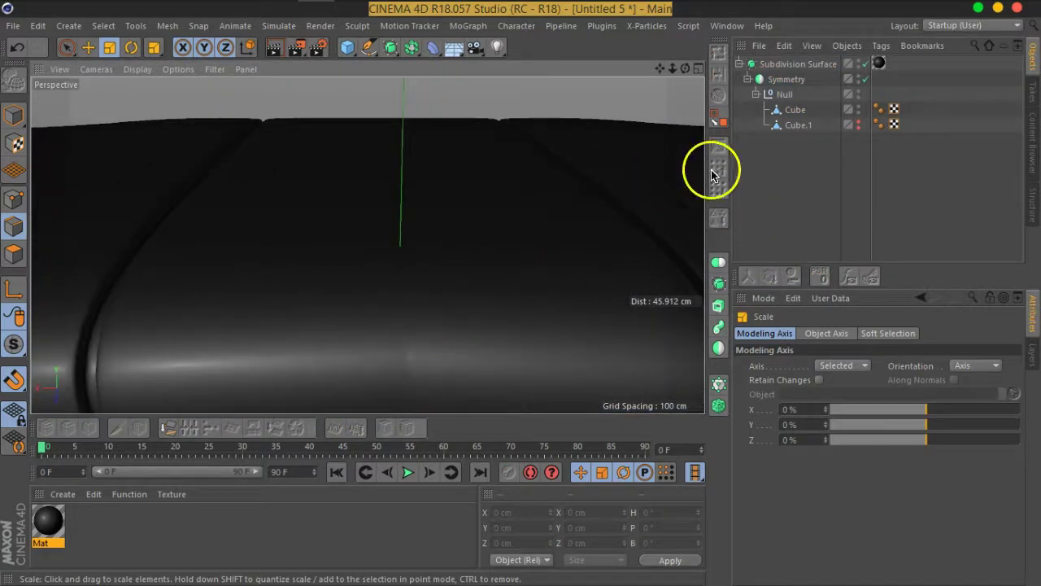
# - With the Move tool, shift the centre edge loop slightly along X
pyautogui.click(791, 110)
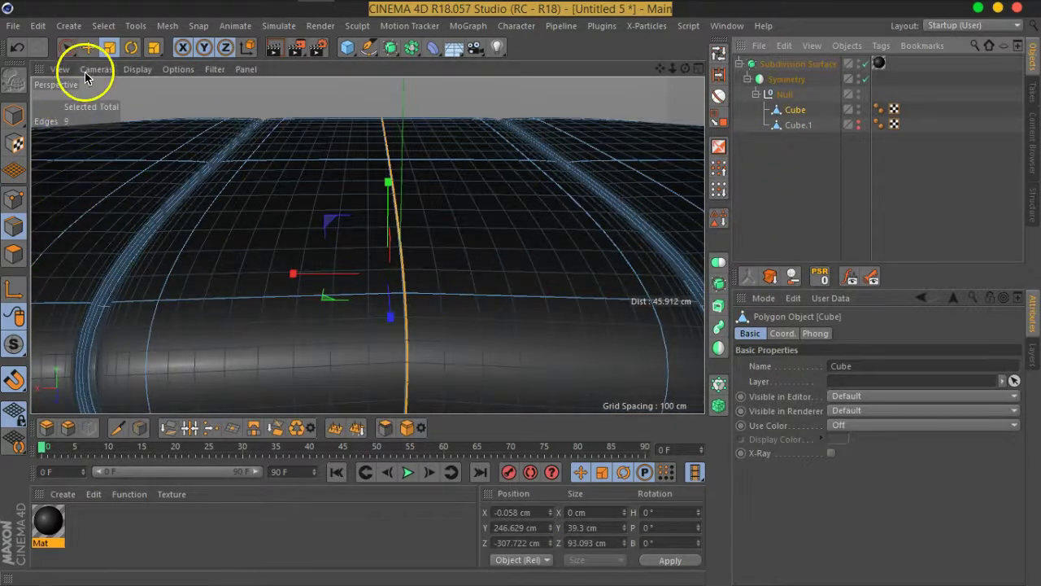
pyautogui.click(87, 47)
pyautogui.scroll(3, 383, 296)
pyautogui.scroll(3, 384, 293)
pyautogui.scroll(2, 403, 305)
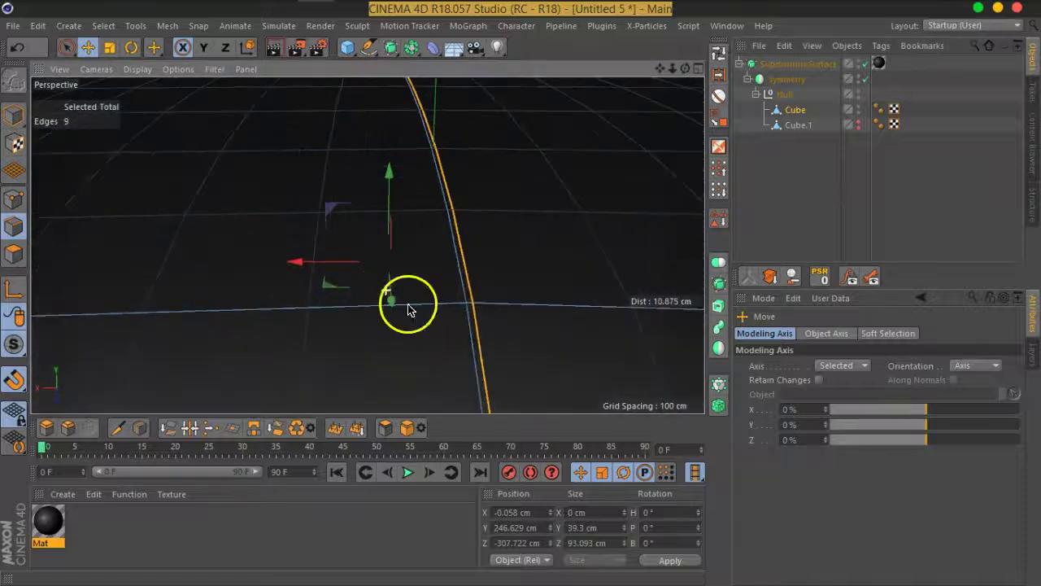
pyautogui.moveTo(297, 265); pyautogui.dragTo(297, 264)
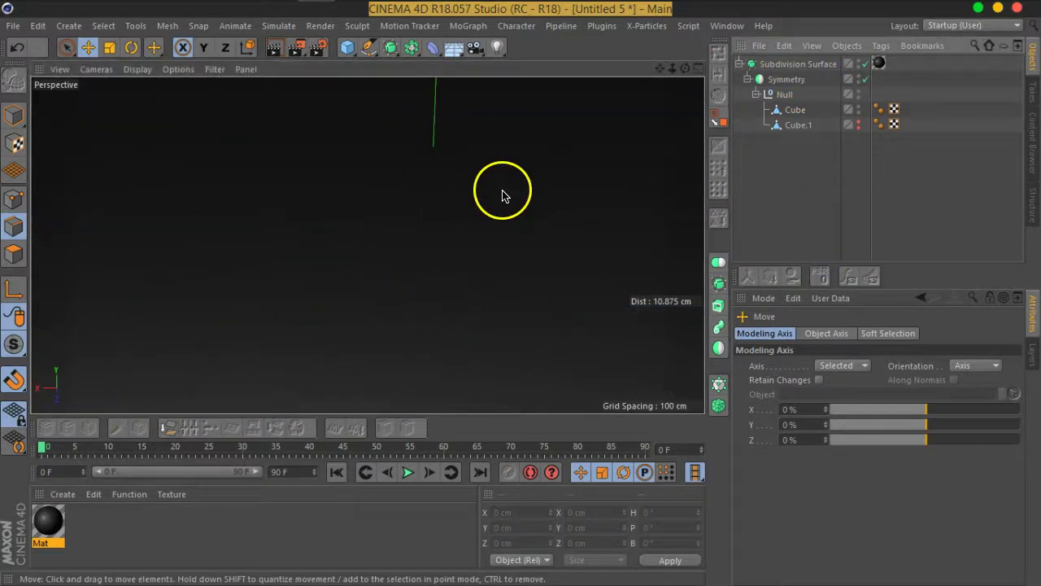
pyautogui.scroll(-3, 502, 193)
pyautogui.scroll(-3, 504, 186)
pyautogui.scroll(-2, 553, 302)
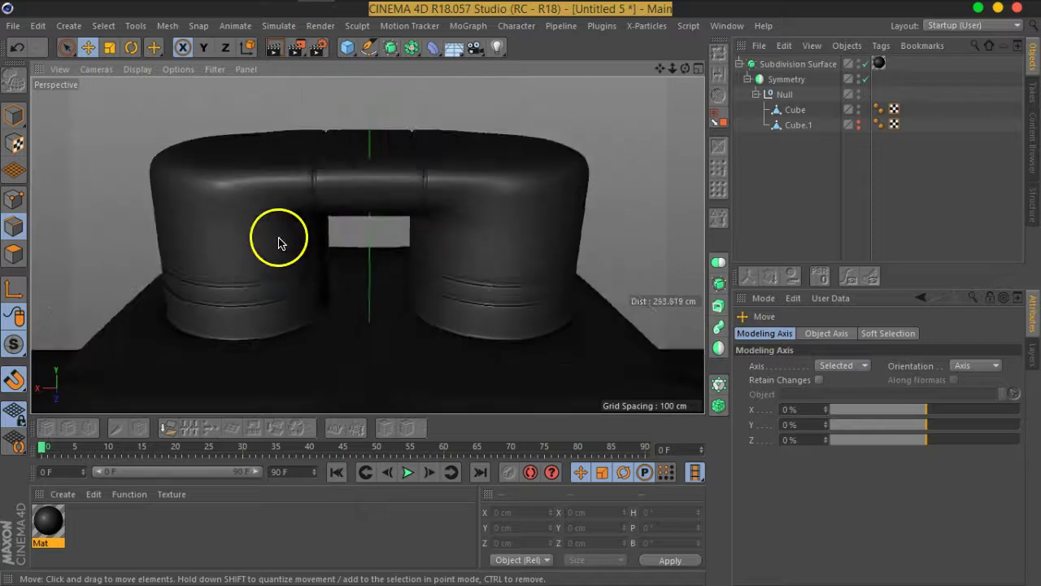
# - Orbit around the smoothed model to inspect the bridge between the pillars, then reselect Cube
pyautogui.keyDown('alt'); pyautogui.moveTo(278, 242); pyautogui.dragTo(535, 214); pyautogui.keyUp('alt')
pyautogui.keyDown('alt'); pyautogui.moveTo(235, 270); pyautogui.dragTo(400, 271); pyautogui.keyUp('alt')
pyautogui.moveTo(240, 294)
pyautogui.keyDown('alt'); pyautogui.mouseDown()
pyautogui.moveTo(532, 225)
pyautogui.moveTo(575, 235)
pyautogui.moveTo(436, 248)
pyautogui.mouseUp(); pyautogui.keyUp('alt')
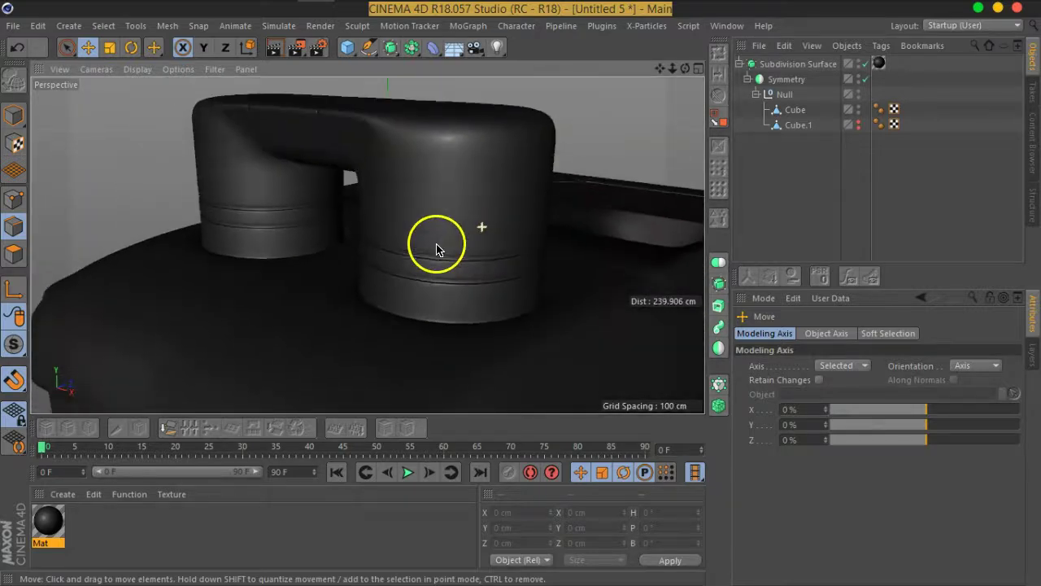
pyautogui.scroll(1, 436, 248)
pyautogui.scroll(2, 521, 178)
pyautogui.scroll(2, 520, 179)
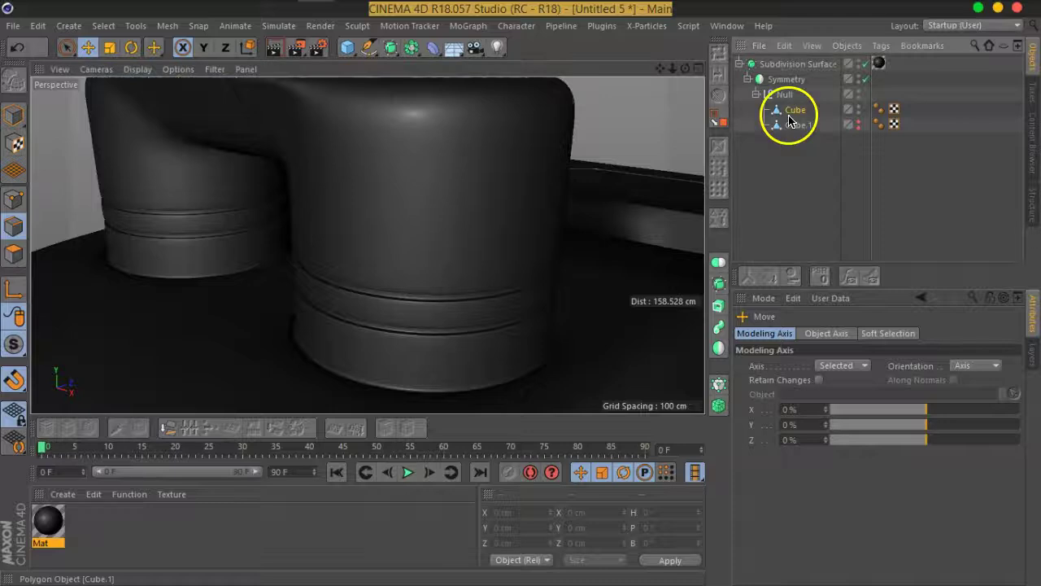
pyautogui.click(789, 113)
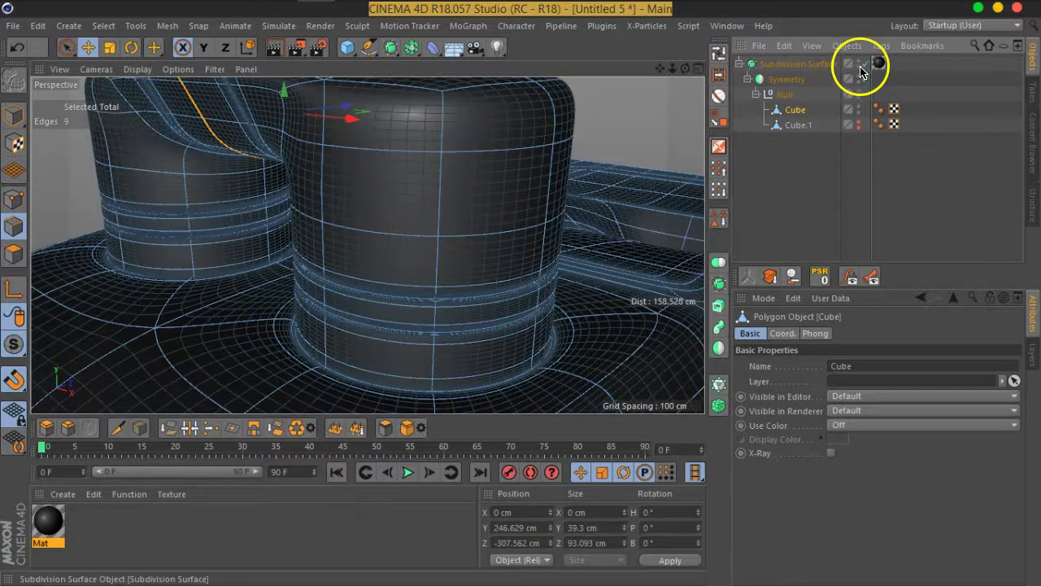
# - Disable the Subdivision Surface and select the Cube's right and front side faces in Polygon mode
pyautogui.click(863, 64)
pyautogui.keyDown('alt'); pyautogui.moveTo(591, 195); pyautogui.dragTo(529, 281); pyautogui.keyUp('alt')
pyautogui.moveTo(346, 381)
pyautogui.keyDown('alt'); pyautogui.mouseDown()
pyautogui.moveTo(453, 246)
pyautogui.moveTo(419, 317)
pyautogui.moveTo(390, 270)
pyautogui.moveTo(420, 272)
pyautogui.moveTo(468, 317)
pyautogui.mouseUp(); pyautogui.keyUp('alt')
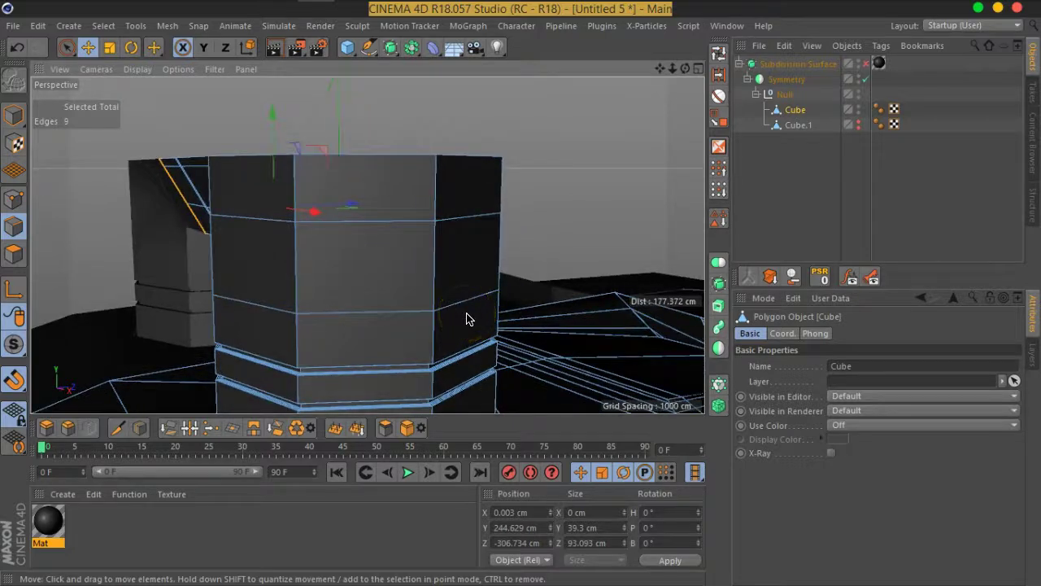
pyautogui.keyDown('ctrl'); pyautogui.click(13, 259); pyautogui.keyUp('ctrl')
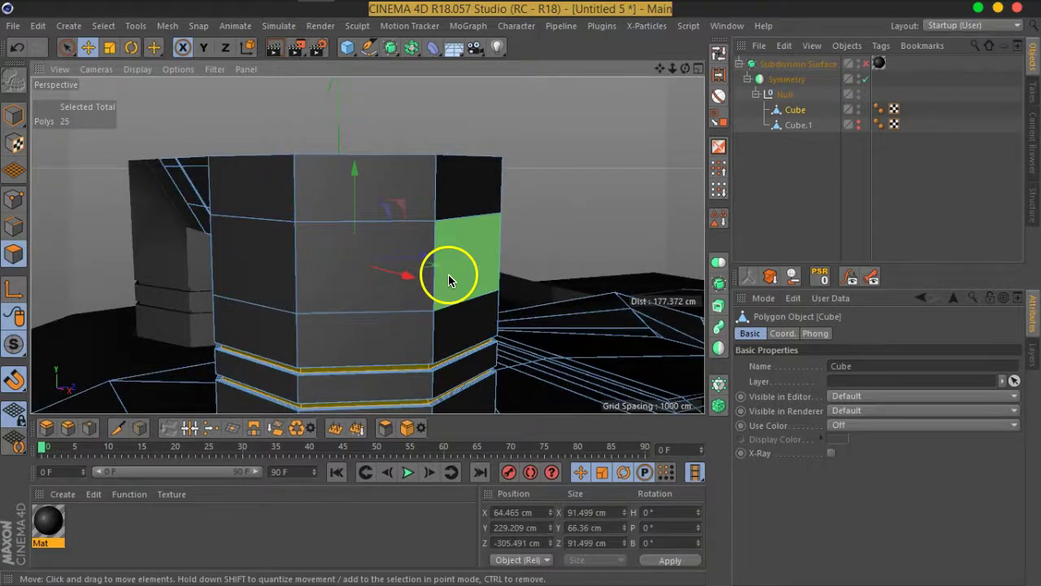
pyautogui.click(449, 279)
pyautogui.keyDown('shift'); pyautogui.click(395, 284); pyautogui.keyUp('shift')
# - Inset the two selected faces with Extrude Inner by about 3.8 cm
pyautogui.moveTo(530, 298)
pyautogui.keyDown('alt'); pyautogui.mouseDown()
pyautogui.moveTo(376, 309)
pyautogui.moveTo(520, 305)
pyautogui.moveTo(409, 268)
pyautogui.moveTo(349, 226)
pyautogui.moveTo(420, 295)
pyautogui.mouseUp(); pyautogui.keyUp('alt')
pyautogui.scroll(3, 377, 279)
pyautogui.rightClick(365, 271)
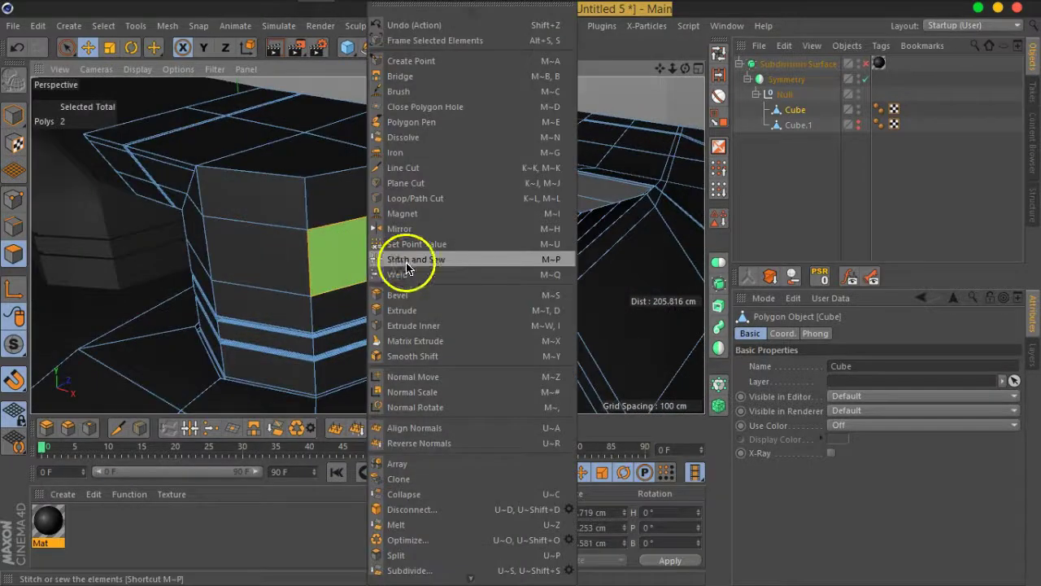
pyautogui.click(404, 290)
pyautogui.scroll(3, 404, 291)
pyautogui.moveTo(371, 263)
pyautogui.mouseDown()
pyautogui.moveTo(339, 270)
pyautogui.moveTo(359, 270)
pyautogui.mouseUp()
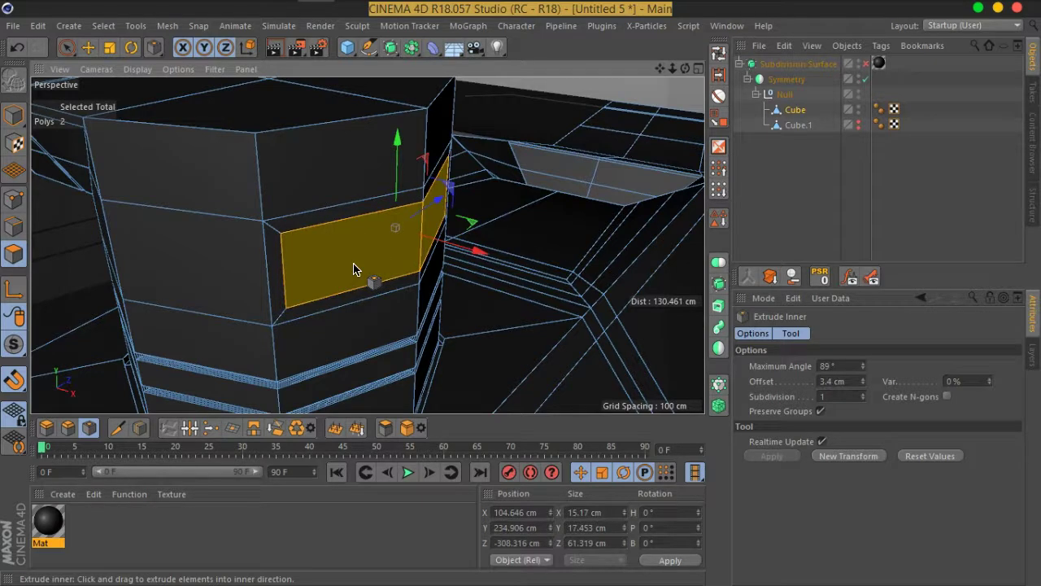
pyautogui.moveTo(415, 285)
pyautogui.keyDown('alt'); pyautogui.mouseDown()
pyautogui.moveTo(395, 228)
pyautogui.moveTo(409, 246)
pyautogui.moveTo(326, 249)
pyautogui.mouseUp(); pyautogui.keyUp('alt')
pyautogui.scroll(3, 326, 249)
# - Extrude the inset faces inward about 5 cm into the Cube
pyautogui.press('m')
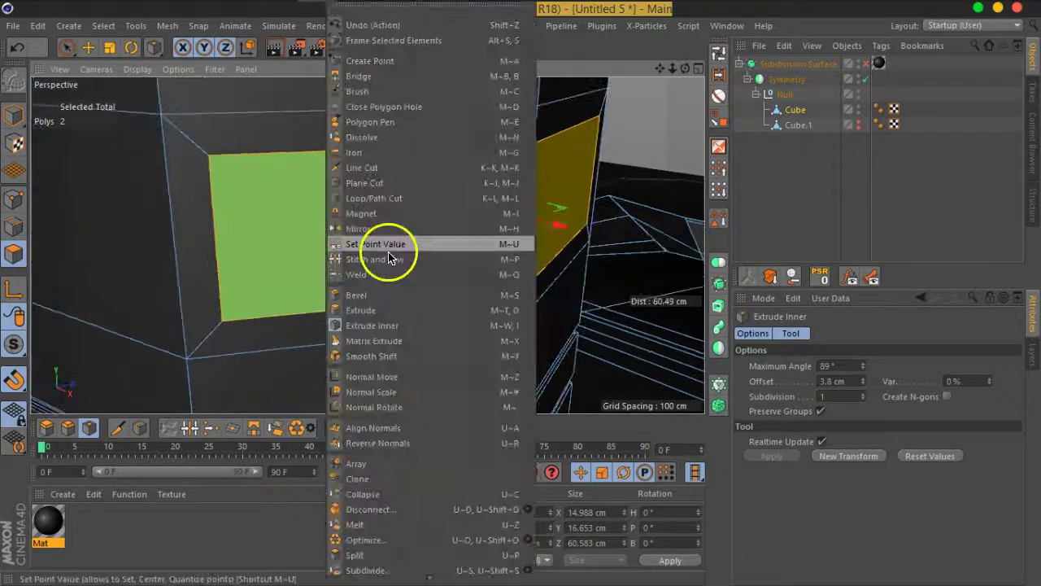
pyautogui.click(370, 310)
pyautogui.moveTo(289, 303)
pyautogui.keyDown('alt'); pyautogui.mouseDown()
pyautogui.moveTo(372, 298)
pyautogui.moveTo(379, 284)
pyautogui.moveTo(366, 279)
pyautogui.mouseUp(); pyautogui.keyUp('alt')
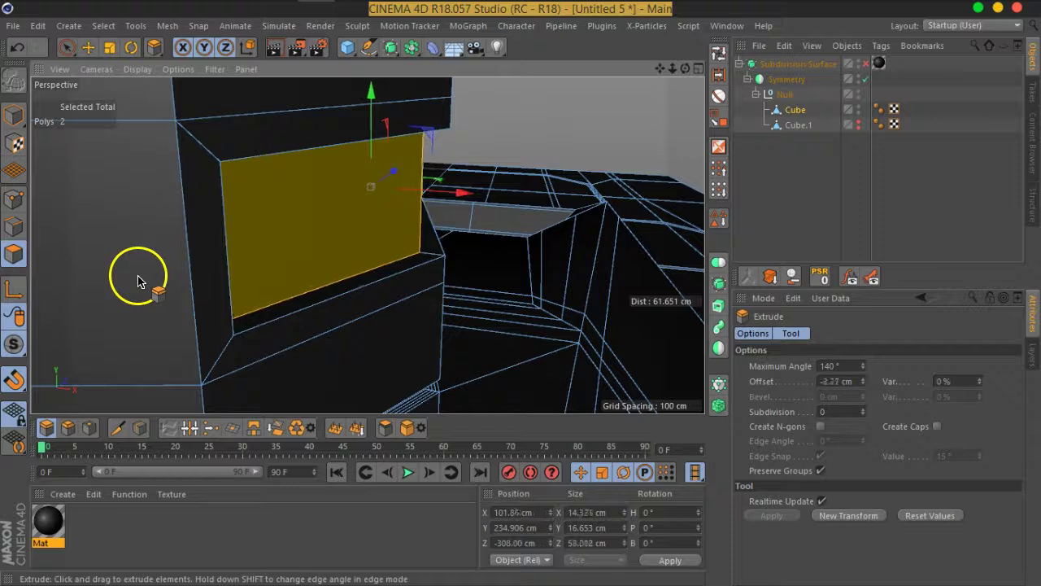
pyautogui.moveTo(383, 272)
pyautogui.keyDown('alt'); pyautogui.mouseDown()
pyautogui.moveTo(213, 244)
pyautogui.moveTo(139, 244)
pyautogui.moveTo(352, 258)
pyautogui.moveTo(293, 227)
pyautogui.mouseUp(); pyautogui.keyUp('alt')
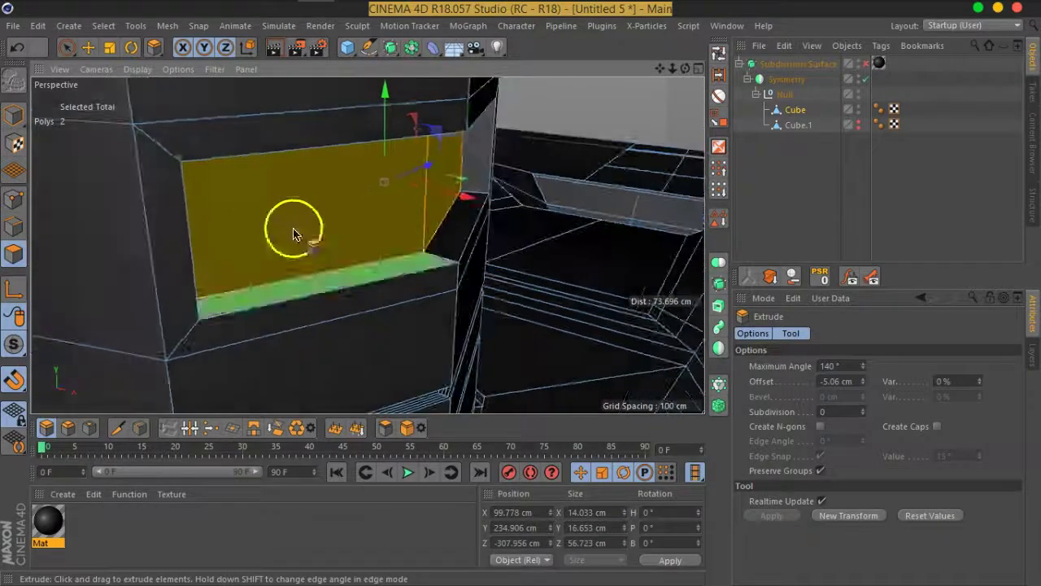
# - Resize the recessed faces with Scale and nudge them about 1.7 cm along X
pyautogui.click(128, 44)
pyautogui.click(109, 45)
pyautogui.moveTo(377, 230)
pyautogui.keyDown('alt'); pyautogui.mouseDown()
pyautogui.moveTo(371, 267)
pyautogui.moveTo(455, 284)
pyautogui.moveTo(467, 250)
pyautogui.moveTo(380, 233)
pyautogui.moveTo(458, 302)
pyautogui.moveTo(326, 279)
pyautogui.moveTo(460, 298)
pyautogui.mouseUp(); pyautogui.keyUp('alt')
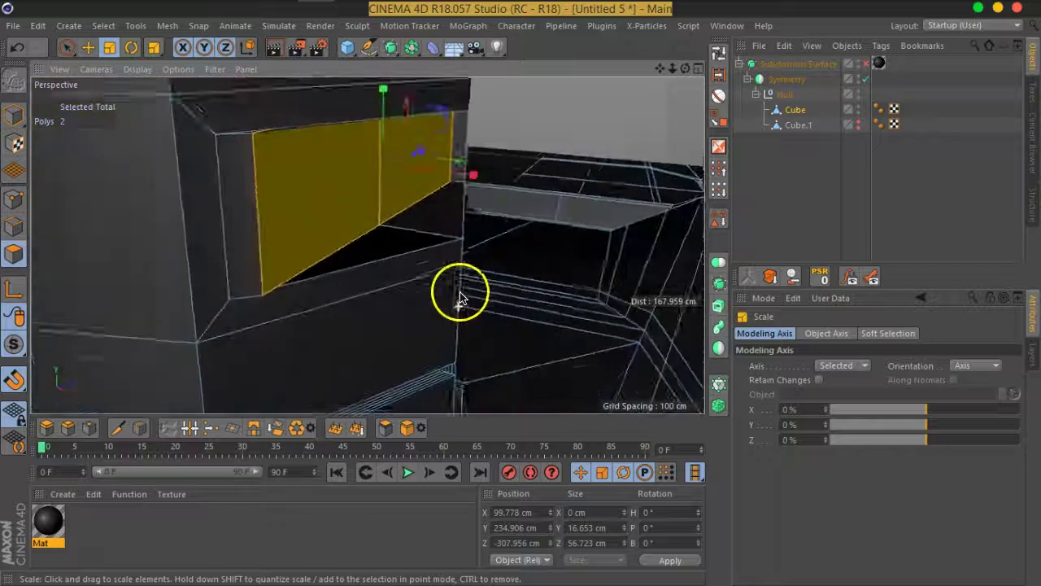
pyautogui.scroll(5, 458, 263)
pyautogui.scroll(-4, 402, 171)
pyautogui.moveTo(402, 172)
pyautogui.keyDown('alt'); pyautogui.mouseDown()
pyautogui.moveTo(474, 388)
pyautogui.moveTo(330, 266)
pyautogui.moveTo(349, 228)
pyautogui.moveTo(387, 204)
pyautogui.moveTo(184, 235)
pyautogui.moveTo(239, 330)
pyautogui.moveTo(380, 352)
pyautogui.moveTo(192, 77)
pyautogui.mouseUp(); pyautogui.keyUp('alt')
pyautogui.click(90, 48)
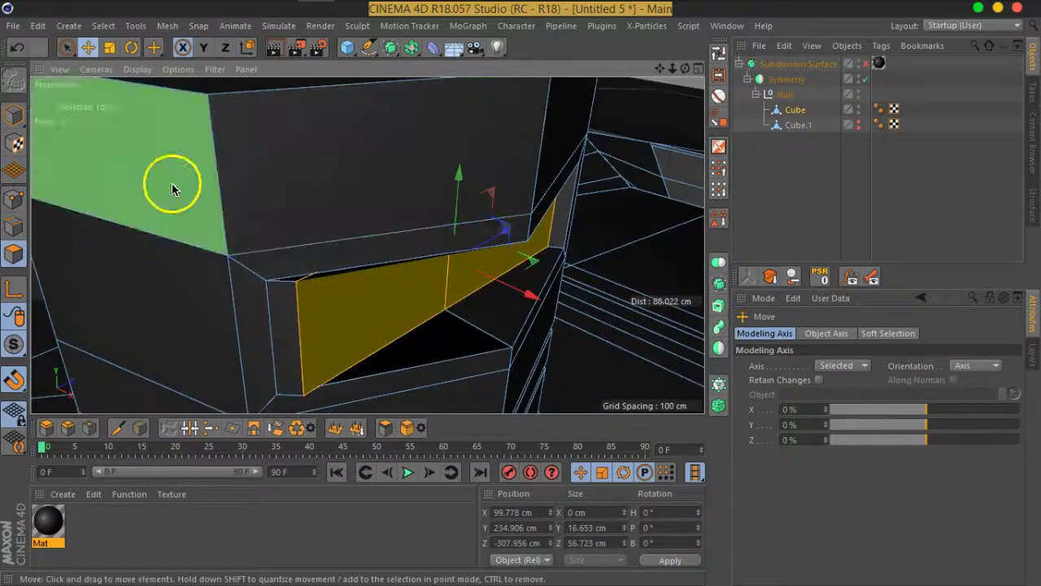
pyautogui.moveTo(530, 298); pyautogui.dragTo(512, 294)
pyautogui.moveTo(605, 316)
pyautogui.keyDown('alt'); pyautogui.mouseDown()
pyautogui.moveTo(449, 274)
pyautogui.moveTo(581, 288)
pyautogui.moveTo(516, 200)
pyautogui.moveTo(540, 326)
pyautogui.moveTo(514, 206)
pyautogui.moveTo(469, 157)
pyautogui.mouseUp(); pyautogui.keyUp('alt')
pyautogui.keyDown('alt'); pyautogui.moveTo(509, 274); pyautogui.dragTo(615, 232); pyautogui.keyUp('alt')
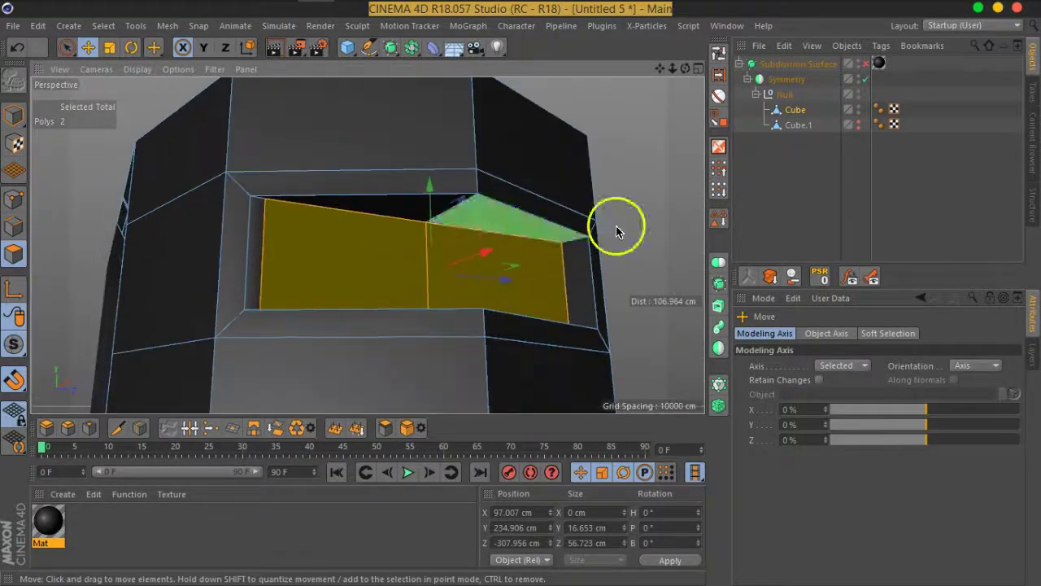
# - Ring-select the edges beside the recess in Edge mode
pyautogui.click(719, 73)
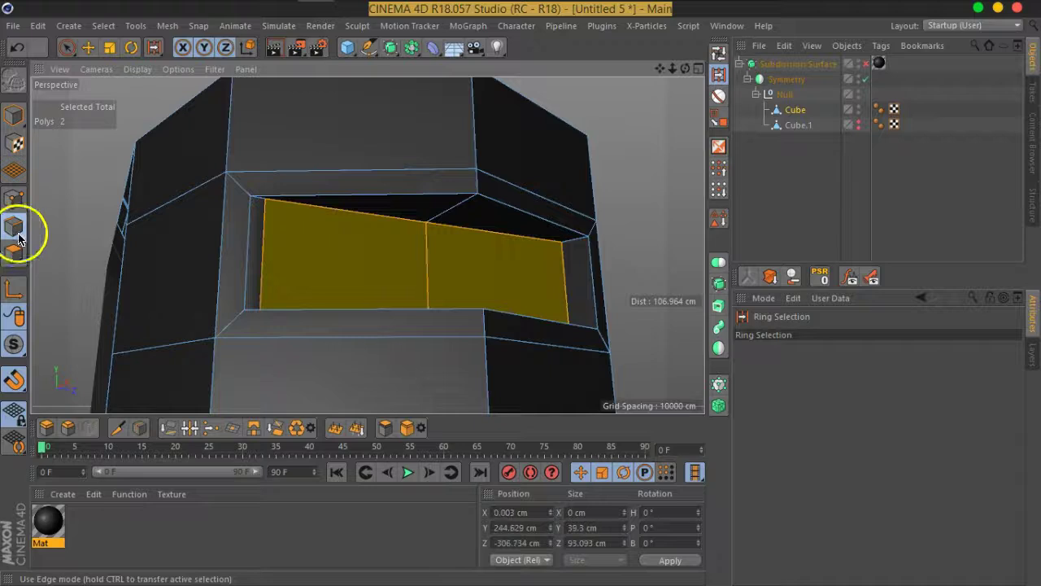
pyautogui.click(18, 236)
pyautogui.click(454, 221)
pyautogui.moveTo(454, 222)
pyautogui.keyDown('alt'); pyautogui.mouseDown()
pyautogui.moveTo(561, 295)
pyautogui.moveTo(480, 314)
pyautogui.moveTo(542, 353)
pyautogui.moveTo(577, 349)
pyautogui.moveTo(305, 314)
pyautogui.moveTo(463, 267)
pyautogui.moveTo(279, 301)
pyautogui.moveTo(503, 342)
pyautogui.moveTo(418, 298)
pyautogui.moveTo(434, 316)
pyautogui.moveTo(470, 262)
pyautogui.moveTo(507, 275)
pyautogui.mouseUp(); pyautogui.keyUp('alt')
# - Loop-cut across the selected edge ring, then re-enable the Subdivision Surface to check
pyautogui.scroll(5, 413, 291)
pyautogui.rightClick(470, 262)
pyautogui.click(475, 274)
pyautogui.click(749, 186)
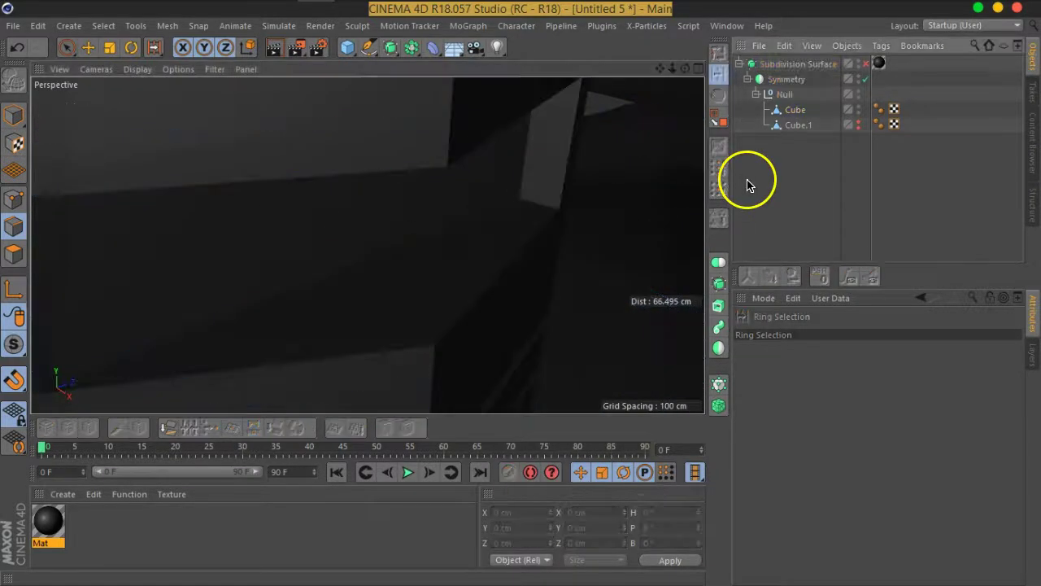
pyautogui.click(865, 64)
pyautogui.moveTo(426, 258)
pyautogui.keyDown('alt'); pyautogui.mouseDown()
pyautogui.moveTo(421, 249)
pyautogui.moveTo(383, 279)
pyautogui.moveTo(233, 240)
pyautogui.moveTo(418, 250)
pyautogui.moveTo(483, 225)
pyautogui.moveTo(464, 233)
pyautogui.mouseUp(); pyautogui.keyUp('alt')
pyautogui.scroll(3, 445, 214)
pyautogui.scroll(1, 444, 214)
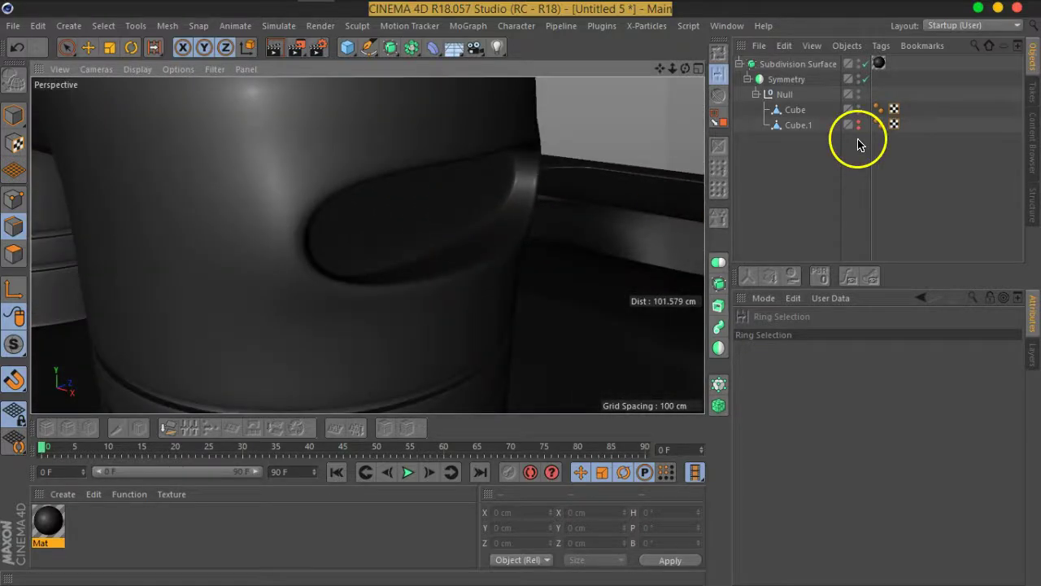
# - Add Loop/Path Cut support loops near the recess's left and right edges
pyautogui.click(794, 114)
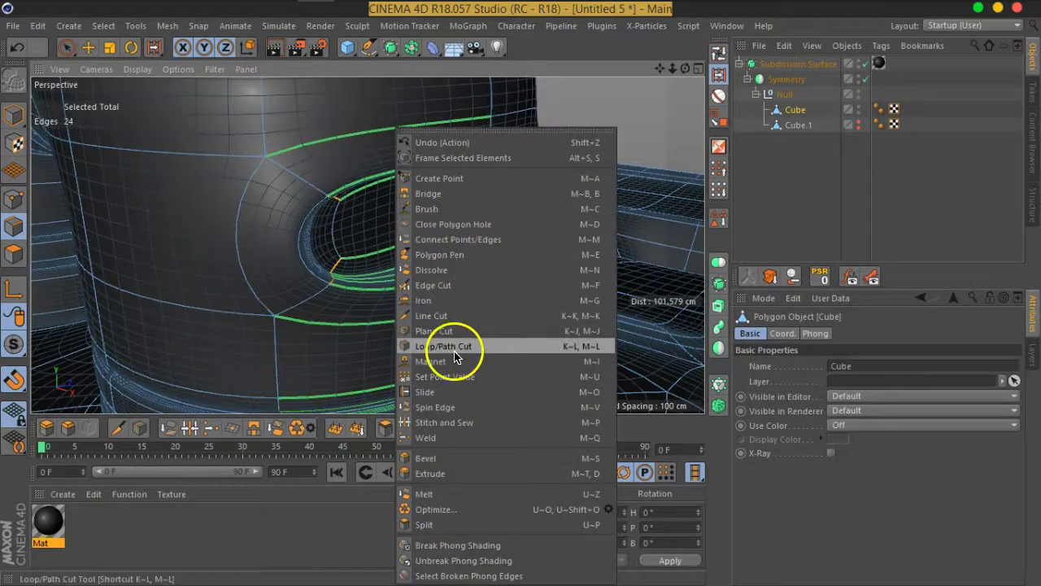
pyautogui.click(452, 346)
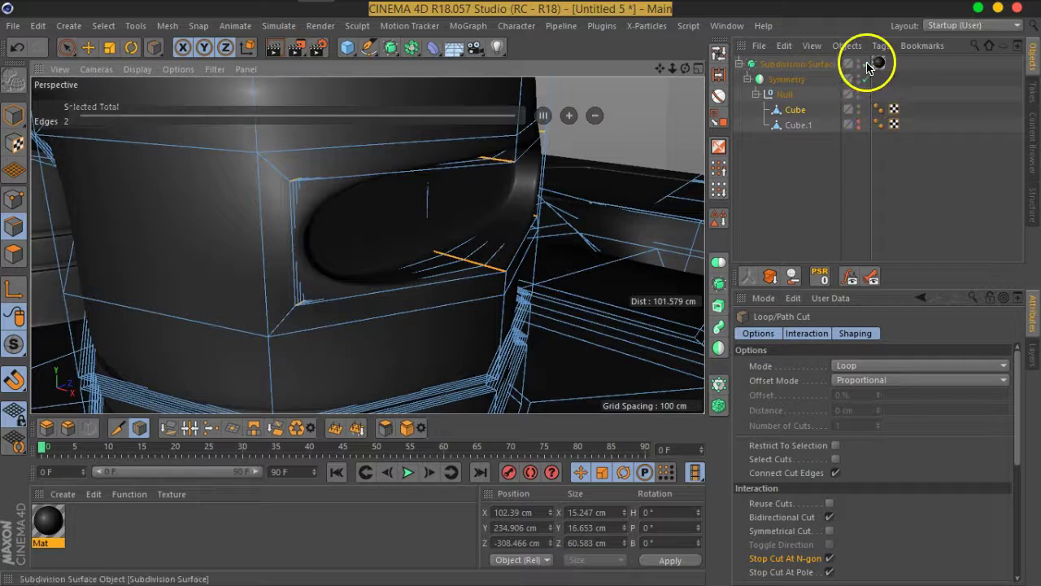
pyautogui.scroll(3, 434, 193)
pyautogui.moveTo(434, 192)
pyautogui.keyDown('alt'); pyautogui.mouseDown()
pyautogui.moveTo(333, 186)
pyautogui.moveTo(318, 154)
pyautogui.moveTo(418, 198)
pyautogui.moveTo(467, 267)
pyautogui.moveTo(463, 235)
pyautogui.mouseUp(); pyautogui.keyUp('alt')
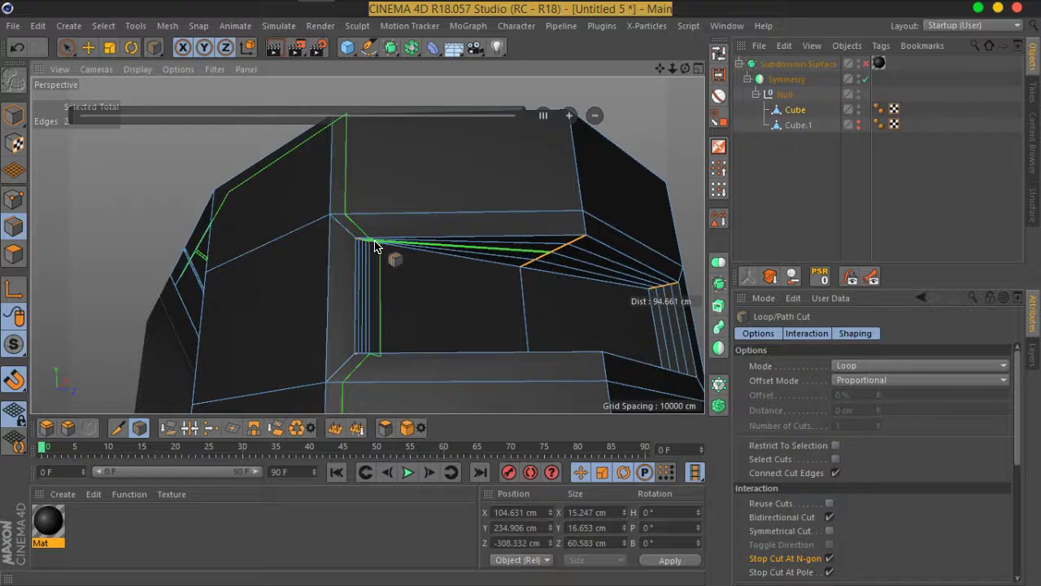
pyautogui.click(866, 65)
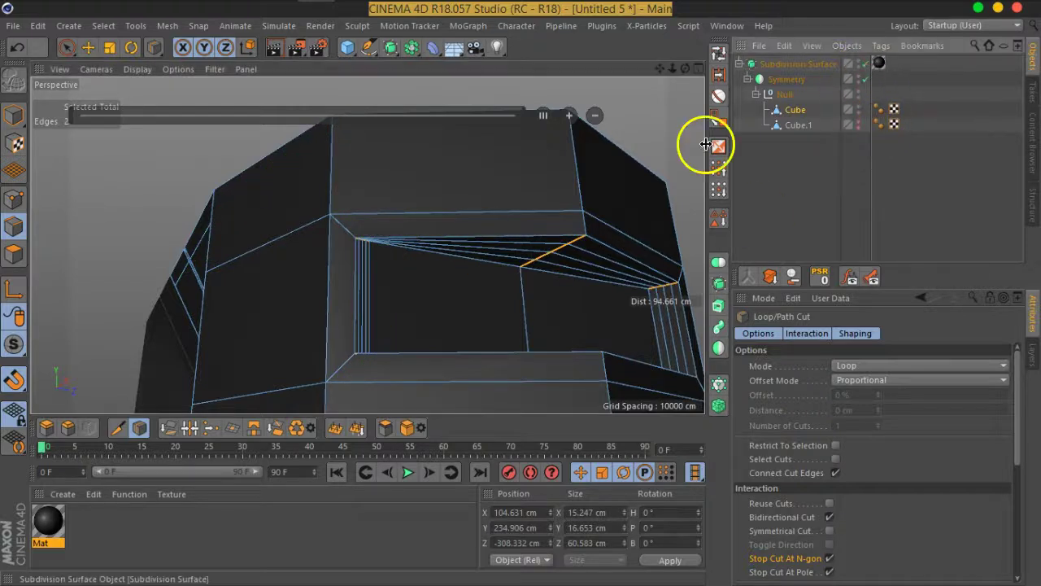
pyautogui.click(371, 242)
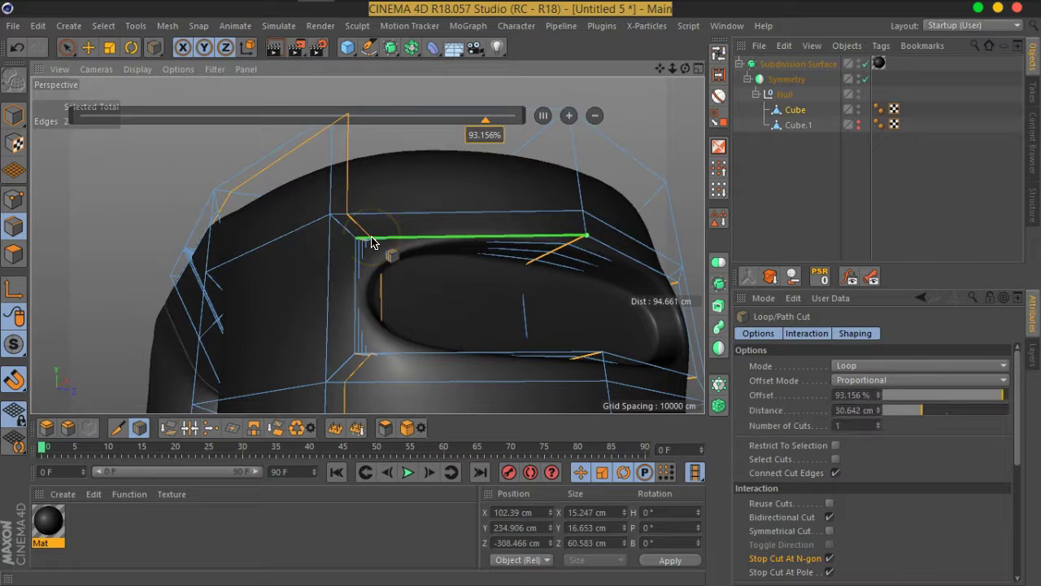
pyautogui.scroll(-3, 503, 294)
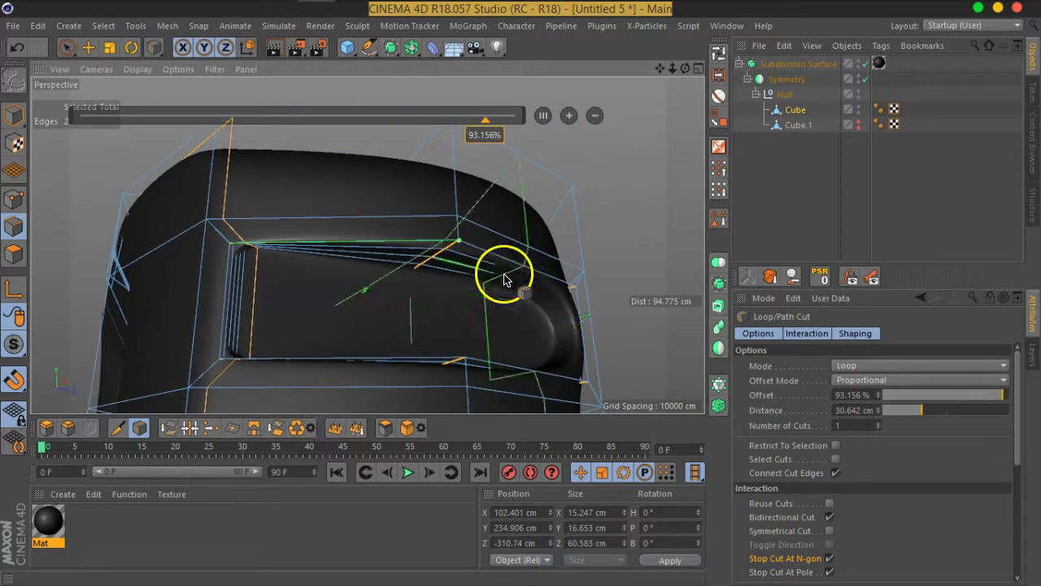
pyautogui.moveTo(539, 284)
pyautogui.keyDown('alt'); pyautogui.mouseDown()
pyautogui.moveTo(462, 286)
pyautogui.moveTo(576, 301)
pyautogui.moveTo(522, 298)
pyautogui.mouseUp(); pyautogui.keyUp('alt')
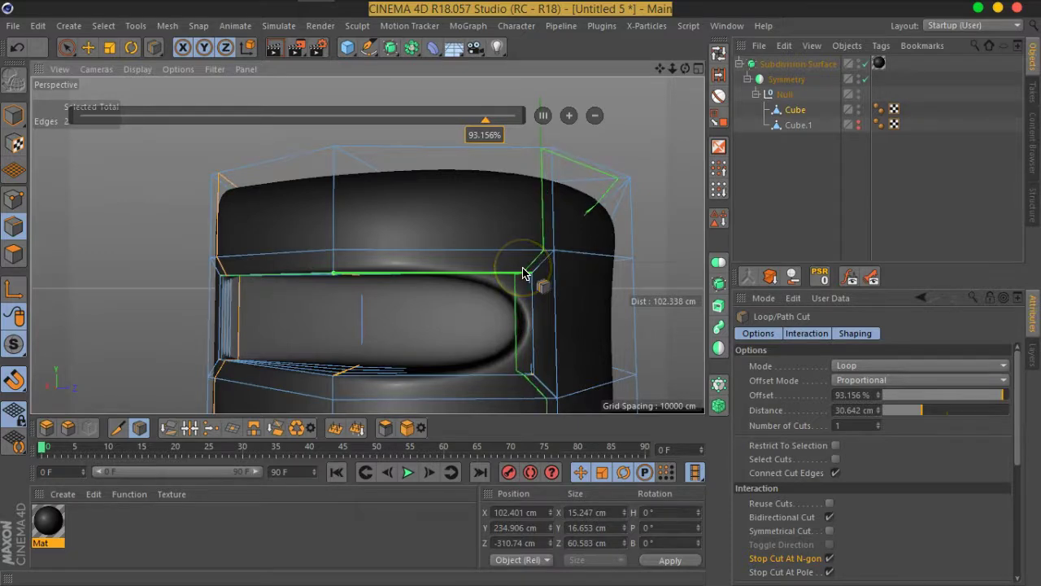
pyautogui.click(523, 273)
pyautogui.click(771, 214)
pyautogui.moveTo(497, 285)
pyautogui.keyDown('alt'); pyautogui.mouseDown()
pyautogui.moveTo(540, 295)
pyautogui.moveTo(252, 290)
pyautogui.moveTo(352, 350)
pyautogui.moveTo(570, 344)
pyautogui.moveTo(604, 298)
pyautogui.moveTo(610, 325)
pyautogui.moveTo(504, 317)
pyautogui.moveTo(491, 302)
pyautogui.moveTo(528, 325)
pyautogui.moveTo(476, 271)
pyautogui.moveTo(500, 280)
pyautogui.mouseUp(); pyautogui.keyUp('alt')
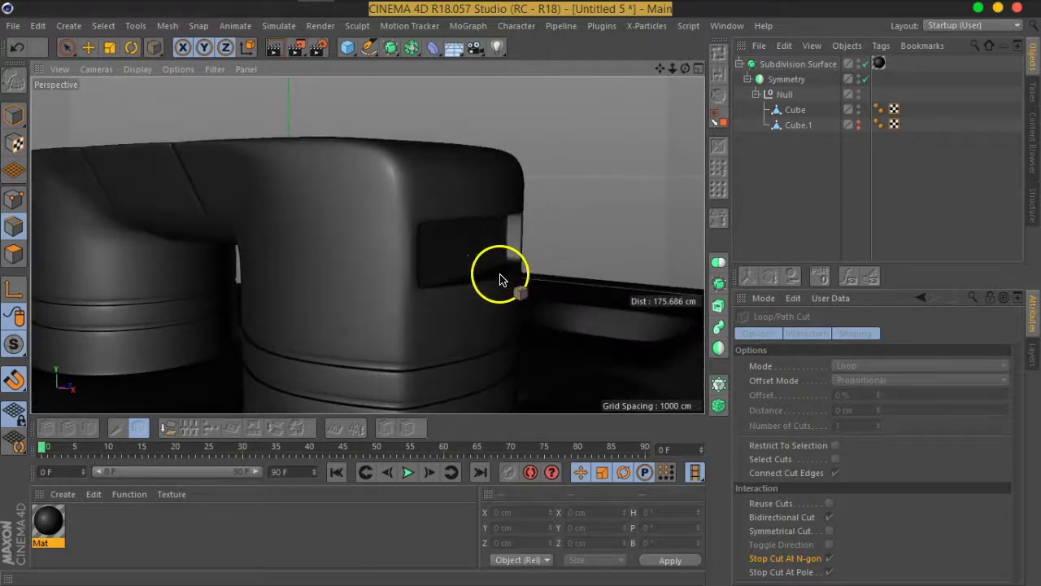
pyautogui.scroll(3, 421, 237)
# - With smoothing off, loop-select the ten-polygon ring lining the Cube's recessed opening
pyautogui.click(795, 109)
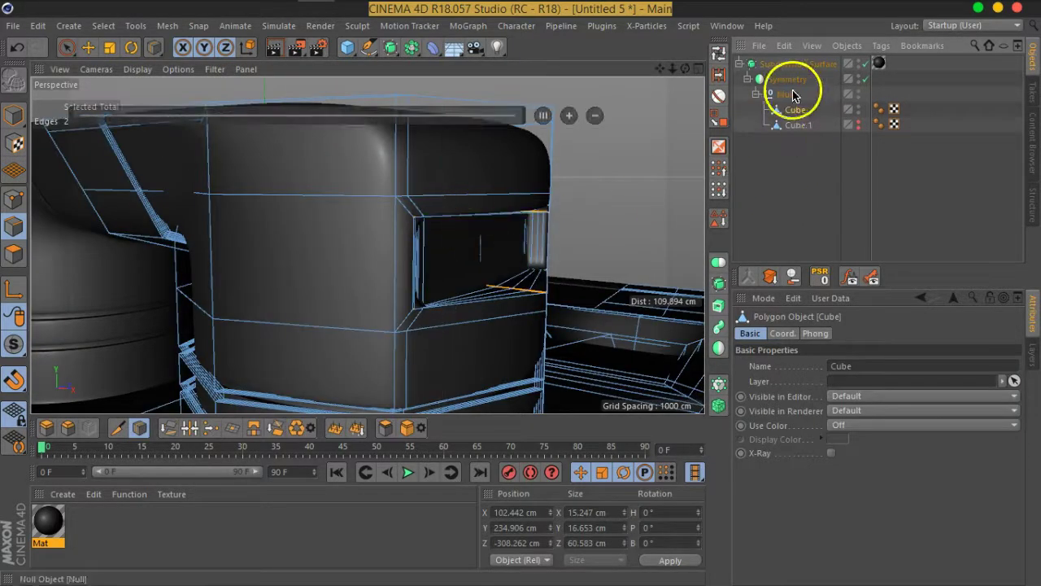
pyautogui.click(864, 64)
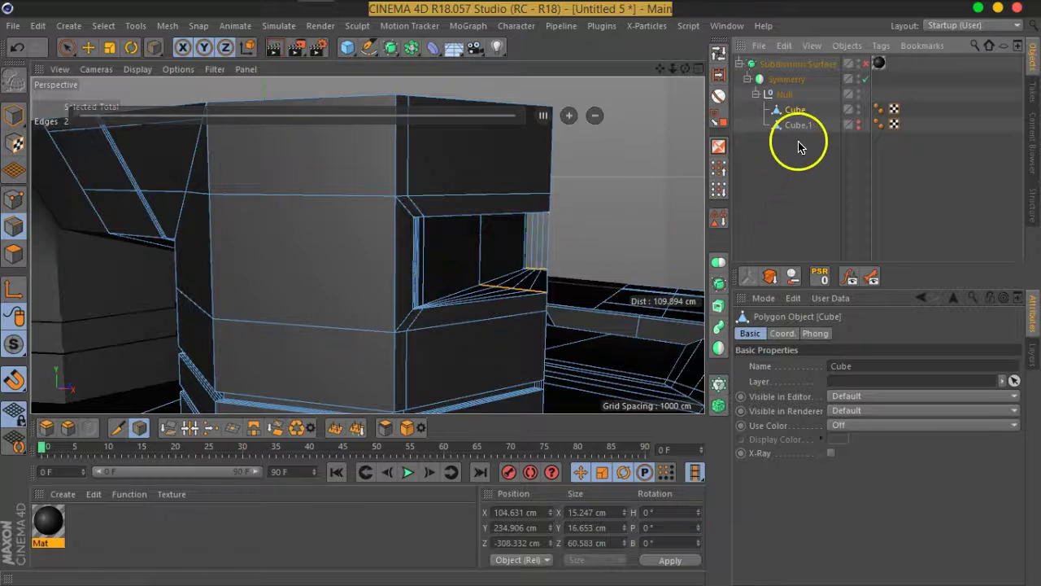
pyautogui.click(12, 250)
pyautogui.moveTo(448, 249)
pyautogui.keyDown('alt'); pyautogui.mouseDown()
pyautogui.moveTo(377, 272)
pyautogui.moveTo(290, 263)
pyautogui.moveTo(465, 244)
pyautogui.moveTo(467, 263)
pyautogui.mouseUp(); pyautogui.keyUp('alt')
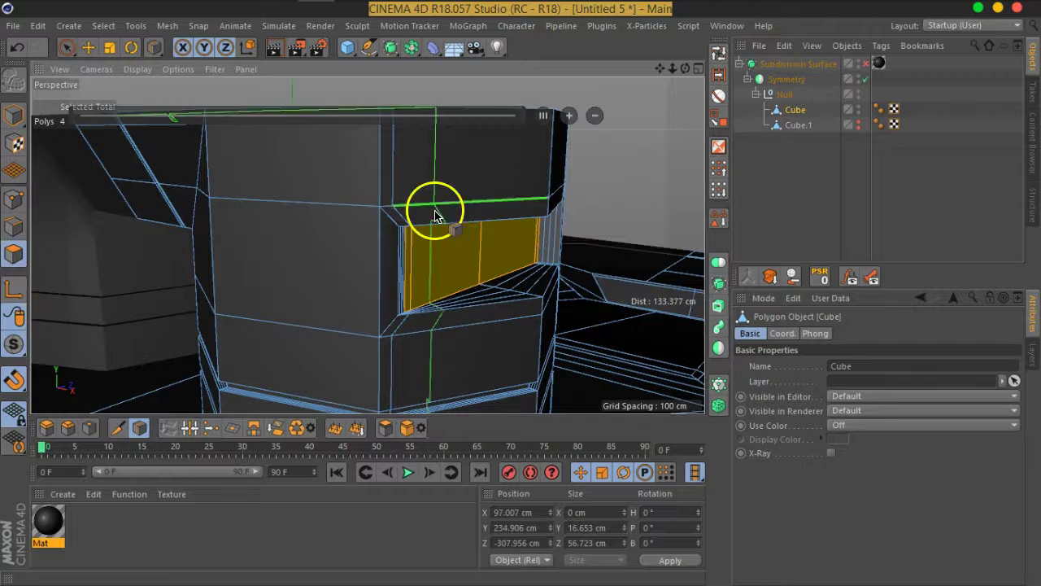
pyautogui.click(718, 52)
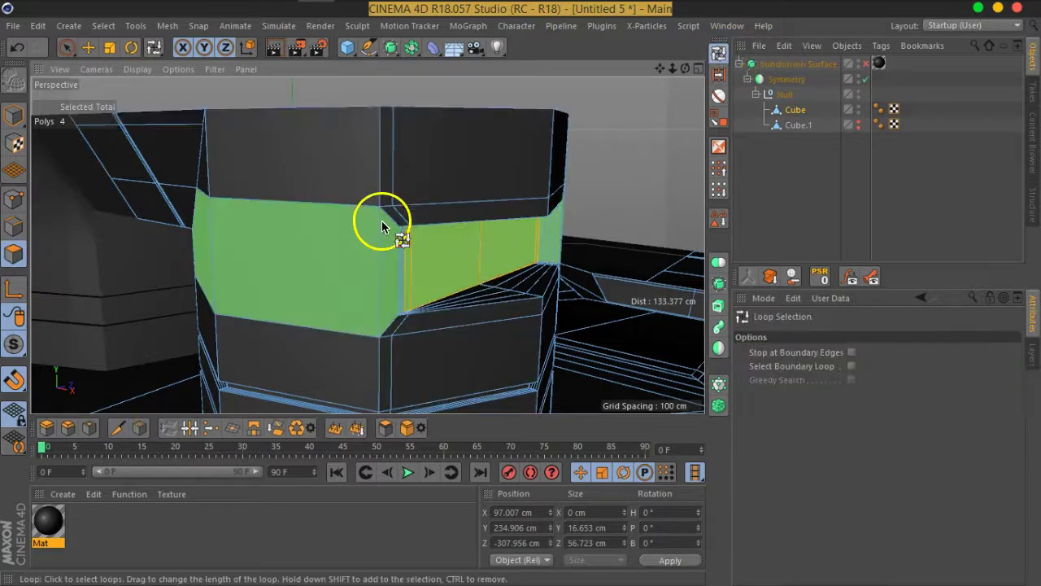
pyautogui.click(408, 232)
pyautogui.moveTo(420, 286)
pyautogui.keyDown('alt'); pyautogui.mouseDown()
pyautogui.moveTo(494, 304)
pyautogui.moveTo(578, 305)
pyautogui.moveTo(374, 260)
pyautogui.moveTo(383, 232)
pyautogui.moveTo(353, 226)
pyautogui.moveTo(390, 220)
pyautogui.moveTo(302, 206)
pyautogui.mouseUp(); pyautogui.keyUp('alt')
pyautogui.scroll(3, 302, 207)
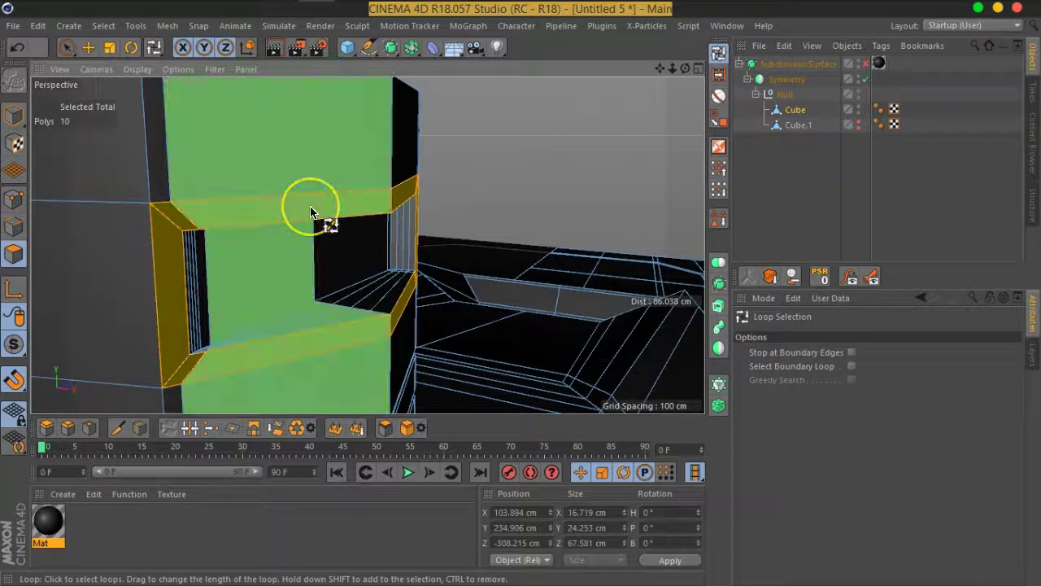
# - Split the polygon ring off as Cube.2 and extrude its loop outward about 7 cm
pyautogui.rightClick(310, 212)
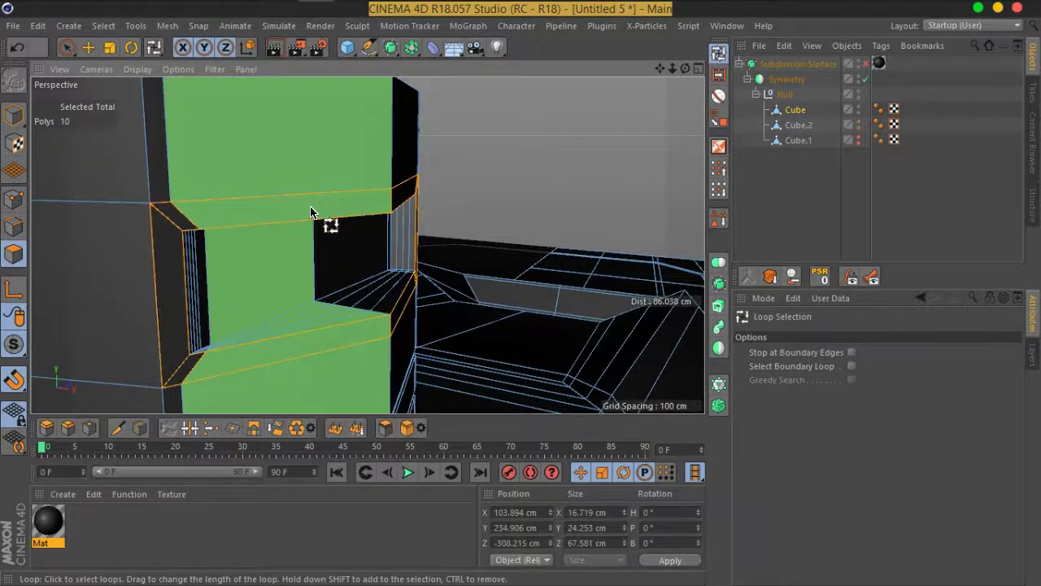
pyautogui.click(887, 229)
pyautogui.click(799, 125)
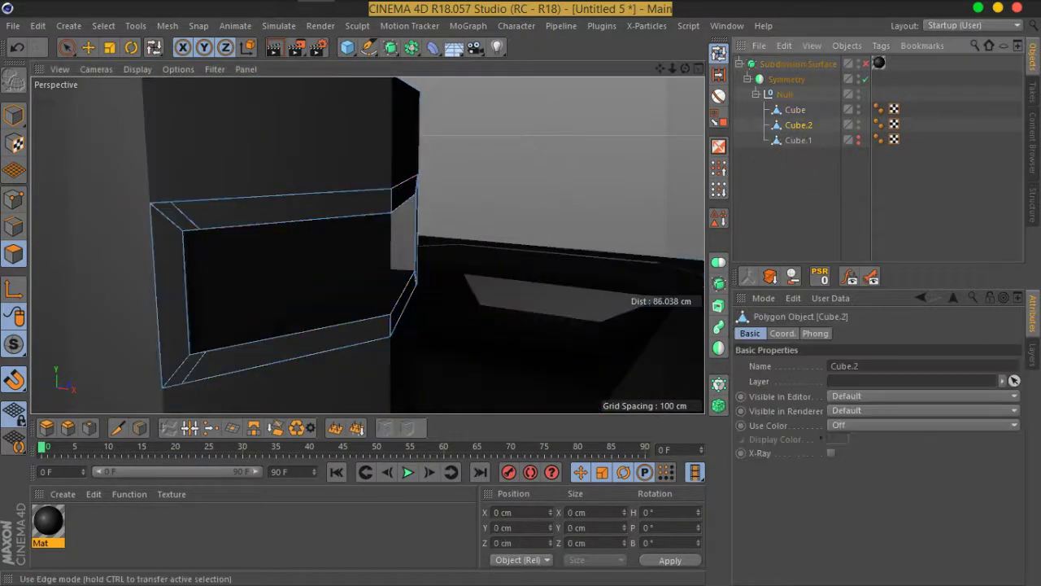
pyautogui.press('u')
pyautogui.press('l')
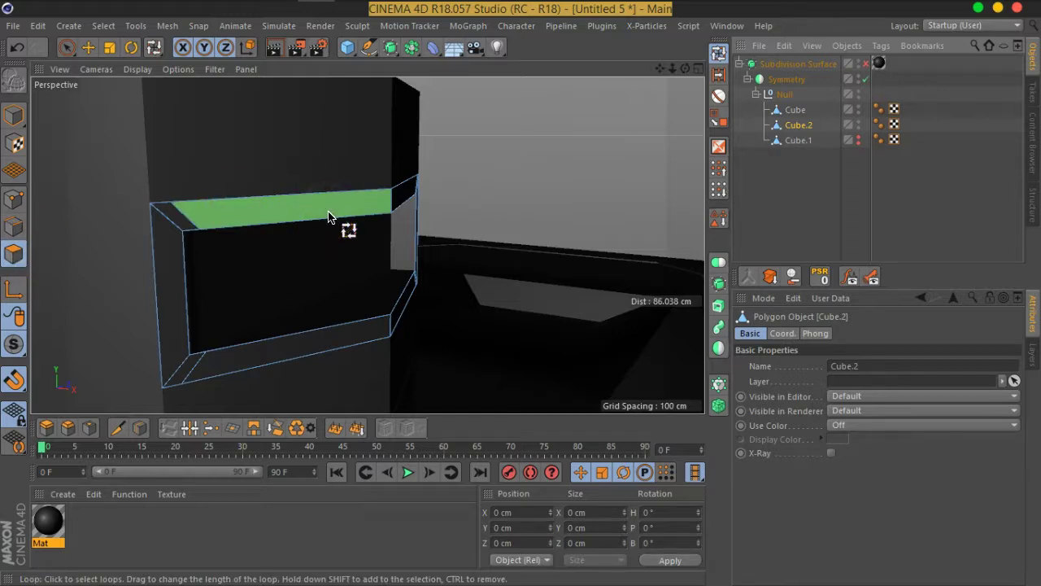
pyautogui.click(329, 216)
pyautogui.rightClick(328, 217)
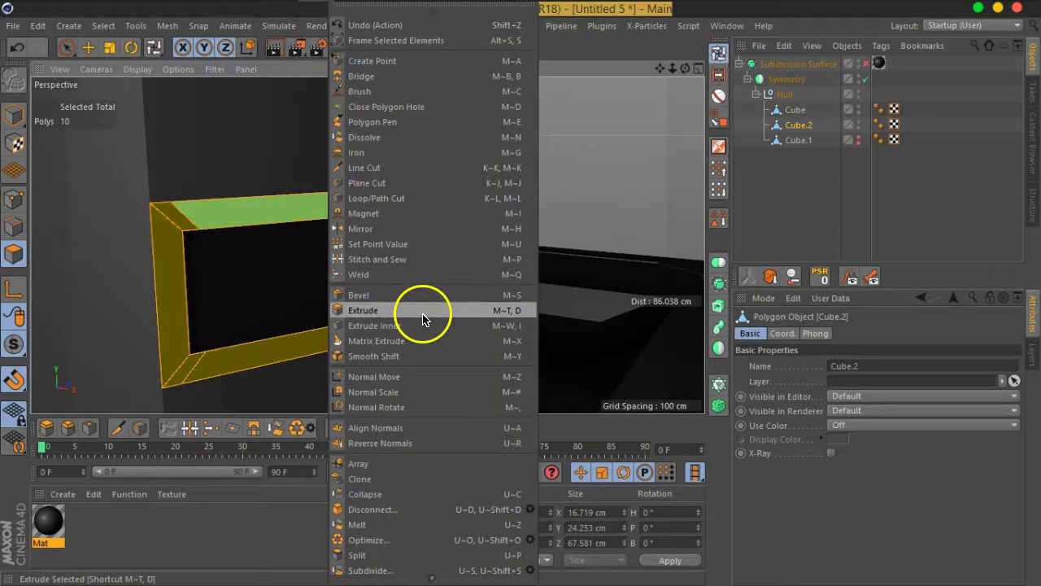
pyautogui.click(422, 310)
pyautogui.moveTo(448, 319)
pyautogui.keyDown('alt'); pyautogui.mouseDown()
pyautogui.moveTo(295, 262)
pyautogui.moveTo(333, 296)
pyautogui.moveTo(297, 214)
pyautogui.moveTo(888, 303)
pyautogui.mouseUp(); pyautogui.keyUp('alt')
# - Scale the frame flat to 0 cm on X and move it to X 118.135 cm
pyautogui.scroll(3, 309, 220)
pyautogui.scroll(-5, 502, 204)
pyautogui.moveTo(502, 205)
pyautogui.keyDown('alt'); pyautogui.mouseDown()
pyautogui.moveTo(542, 192)
pyautogui.moveTo(465, 219)
pyautogui.mouseUp(); pyautogui.keyUp('alt')
pyautogui.scroll(-5, 323, 215)
pyautogui.scroll(3, 323, 215)
pyautogui.moveTo(323, 216)
pyautogui.keyDown('alt'); pyautogui.mouseDown()
pyautogui.moveTo(406, 239)
pyautogui.moveTo(309, 190)
pyautogui.moveTo(251, 206)
pyautogui.moveTo(264, 240)
pyautogui.mouseUp(); pyautogui.keyUp('alt')
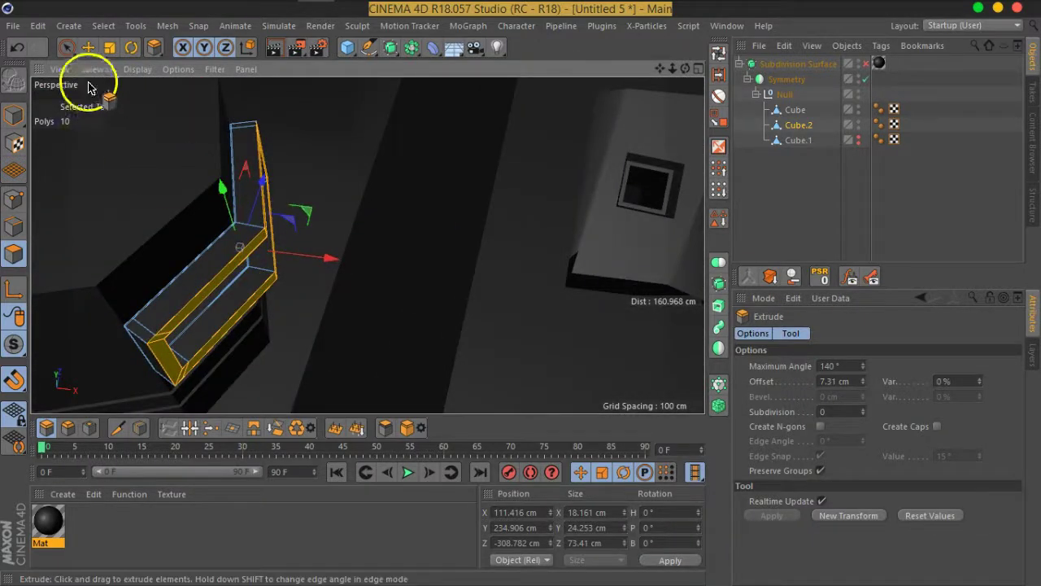
pyautogui.click(109, 52)
pyautogui.moveTo(336, 263)
pyautogui.mouseDown()
pyautogui.moveTo(298, 245)
pyautogui.moveTo(243, 249)
pyautogui.mouseUp()
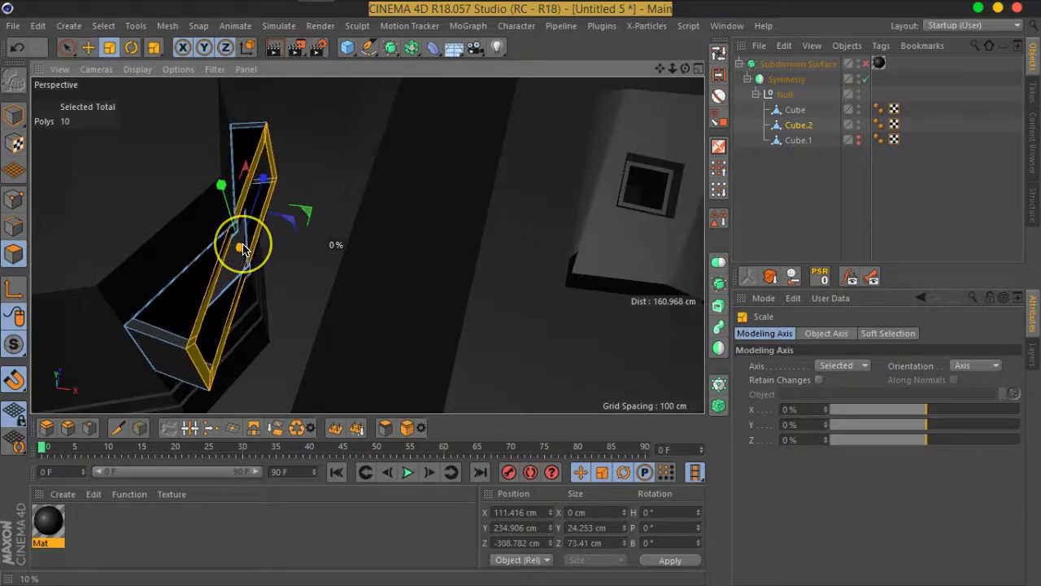
pyautogui.click(87, 47)
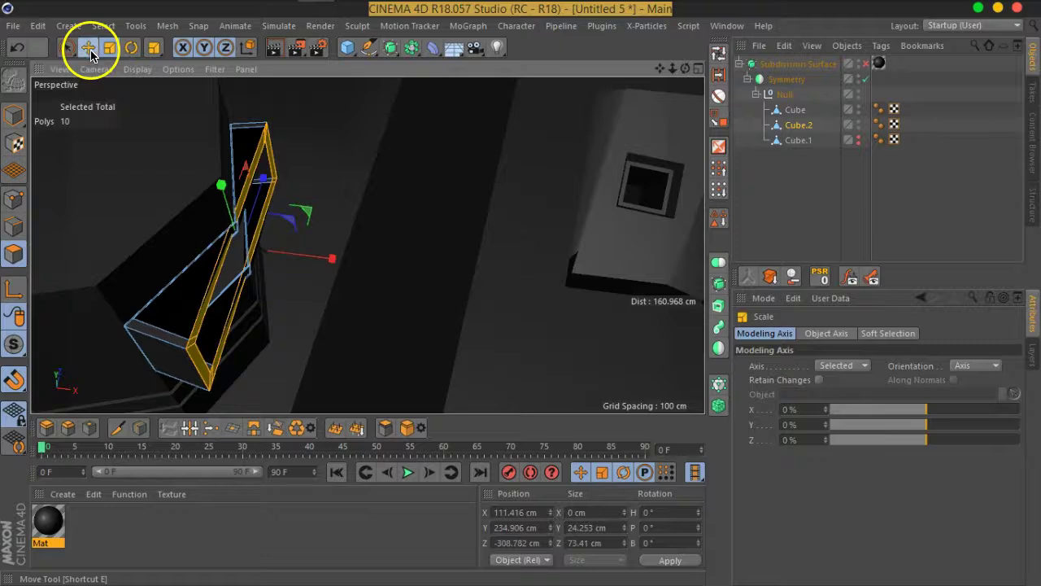
pyautogui.moveTo(313, 261)
pyautogui.mouseDown()
pyautogui.moveTo(339, 262)
pyautogui.moveTo(279, 241)
pyautogui.moveTo(325, 174)
pyautogui.moveTo(274, 139)
pyautogui.moveTo(376, 328)
pyautogui.mouseUp()
pyautogui.scroll(3, 376, 328)
pyautogui.scroll(3, 374, 326)
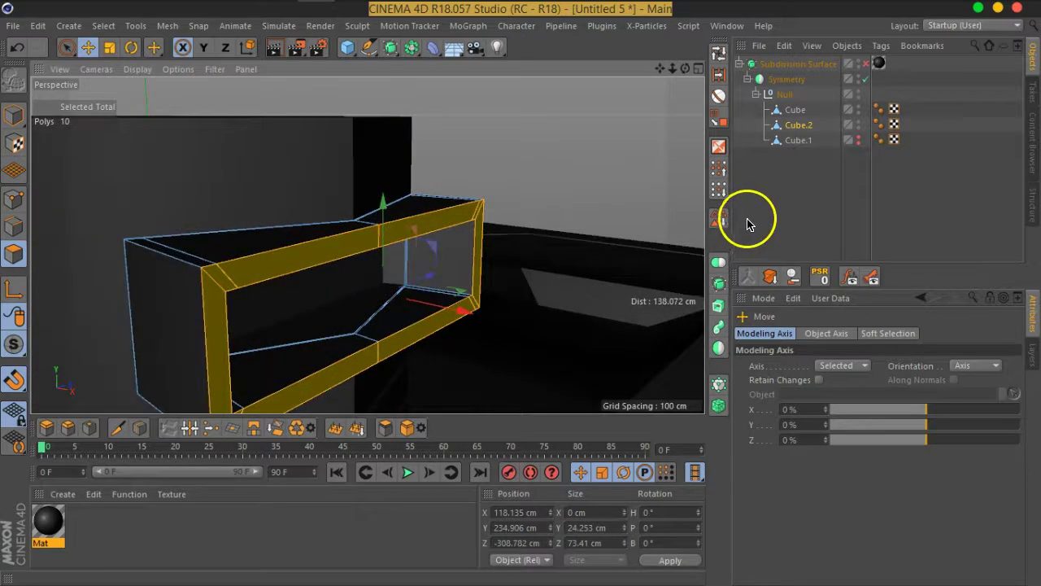
# - Deselect everything and re-enable the Subdivision Surface to view the smoothed model
pyautogui.click(825, 181)
pyautogui.click(865, 63)
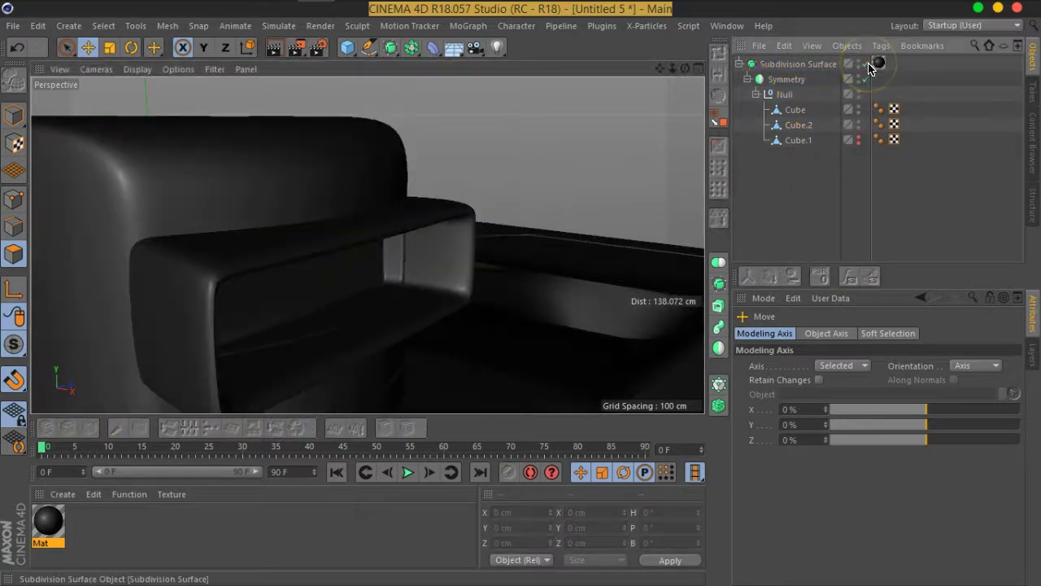
pyautogui.moveTo(309, 301)
pyautogui.keyDown('alt'); pyautogui.mouseDown()
pyautogui.moveTo(365, 341)
pyautogui.moveTo(275, 321)
pyautogui.mouseUp(); pyautogui.keyUp('alt')
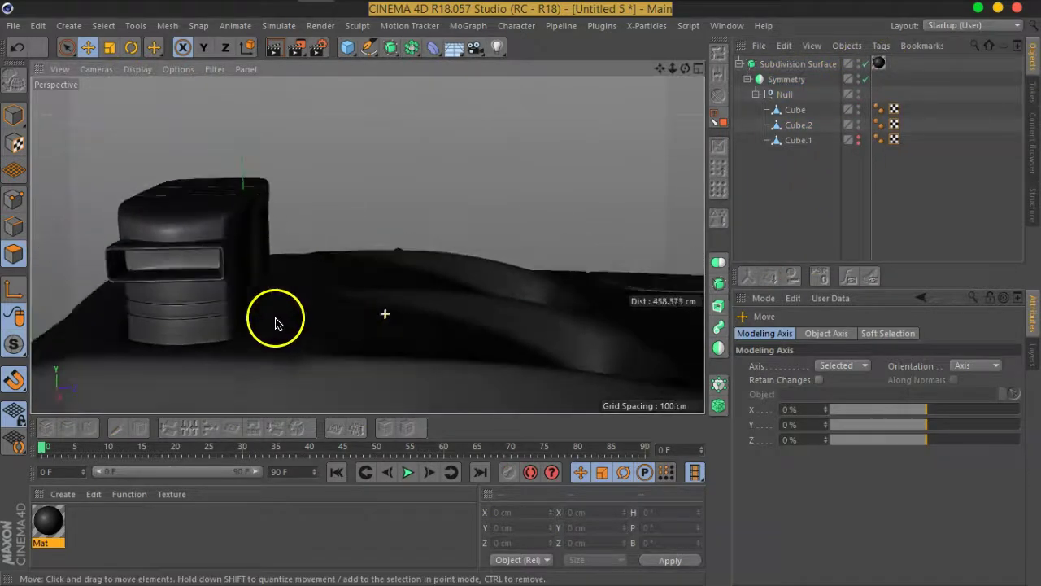
pyautogui.scroll(4, 402, 309)
pyautogui.scroll(1, 405, 310)
pyautogui.scroll(2, 400, 305)
pyautogui.scroll(2, 400, 308)
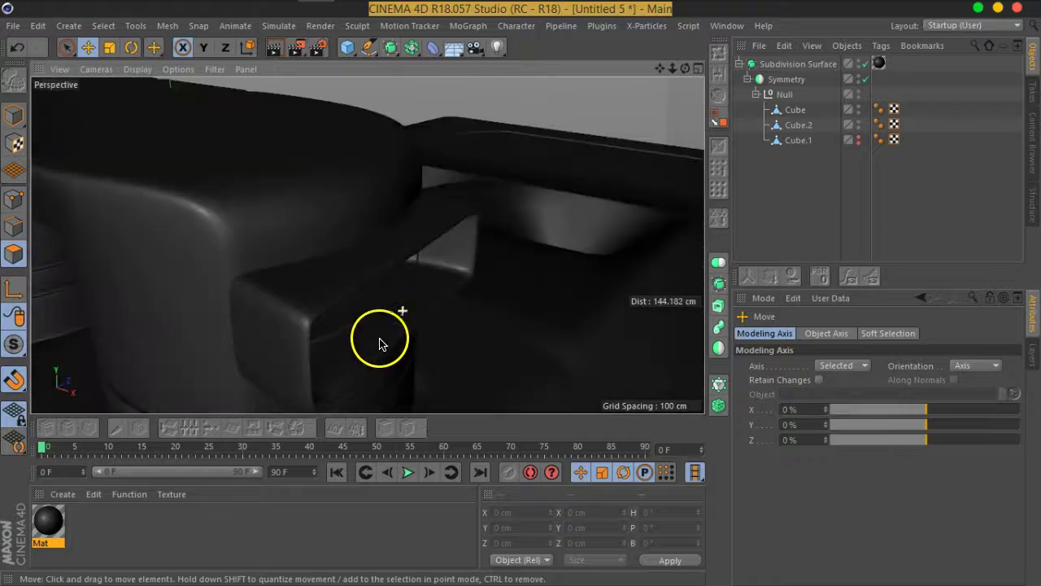
pyautogui.scroll(1, 388, 309)
pyautogui.scroll(1, 399, 303)
pyautogui.keyDown('alt'); pyautogui.moveTo(417, 329); pyautogui.dragTo(411, 295); pyautogui.keyUp('alt')
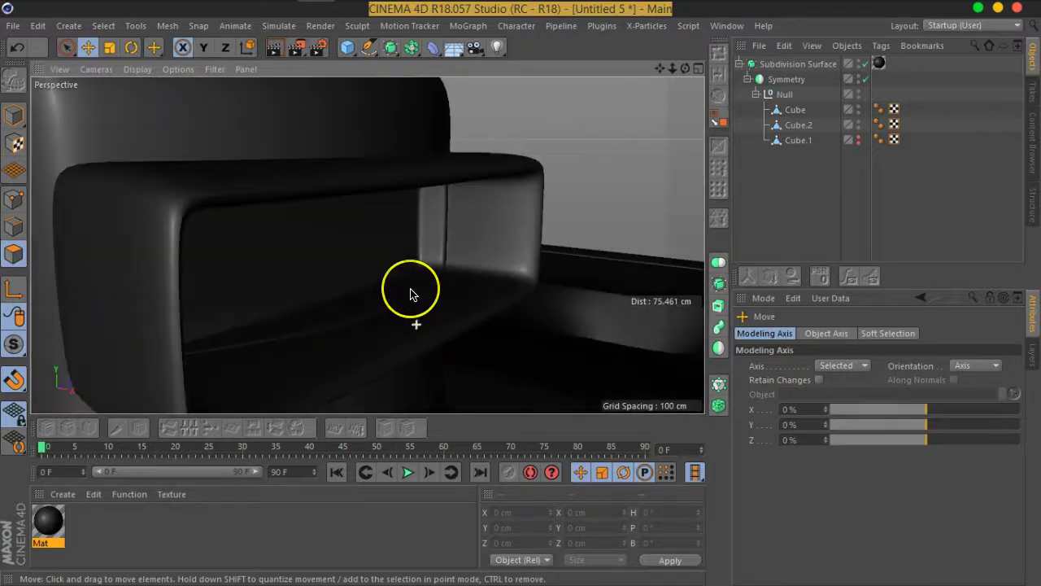
# - Undo the frame's flattening, reselect Cube.2 and shift it along X to 105.465 cm
pyautogui.press('q')
pyautogui.click(410, 294)
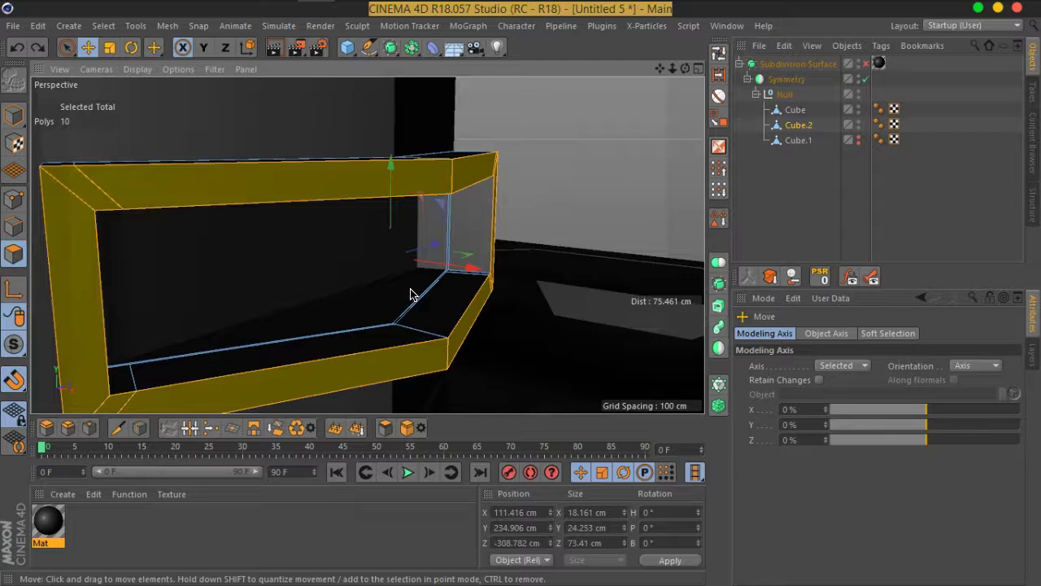
pyautogui.scroll(-3, 411, 294)
pyautogui.keyDown('alt'); pyautogui.moveTo(340, 298); pyautogui.dragTo(404, 334); pyautogui.keyUp('alt')
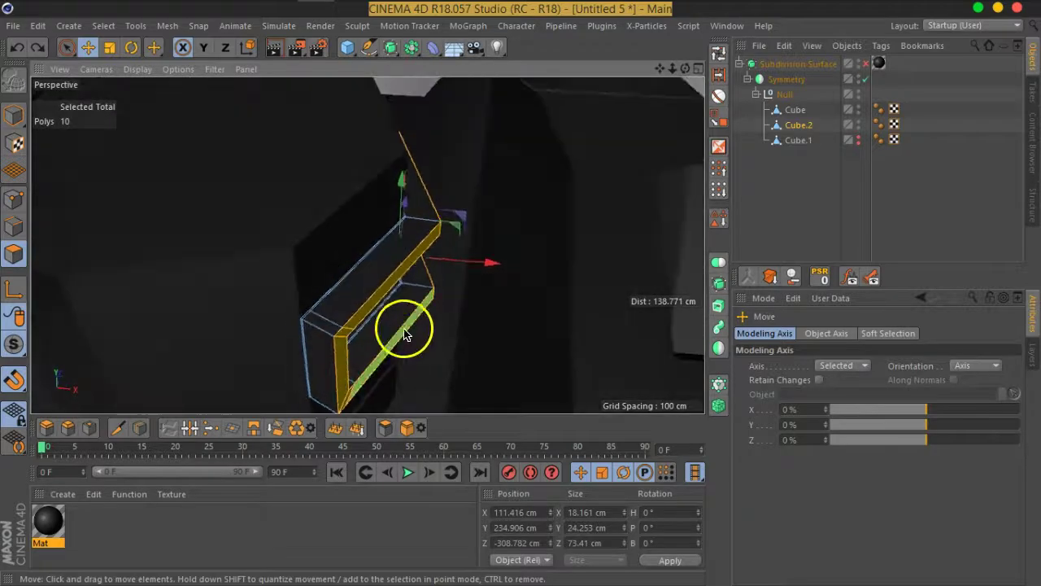
pyautogui.scroll(3, 405, 333)
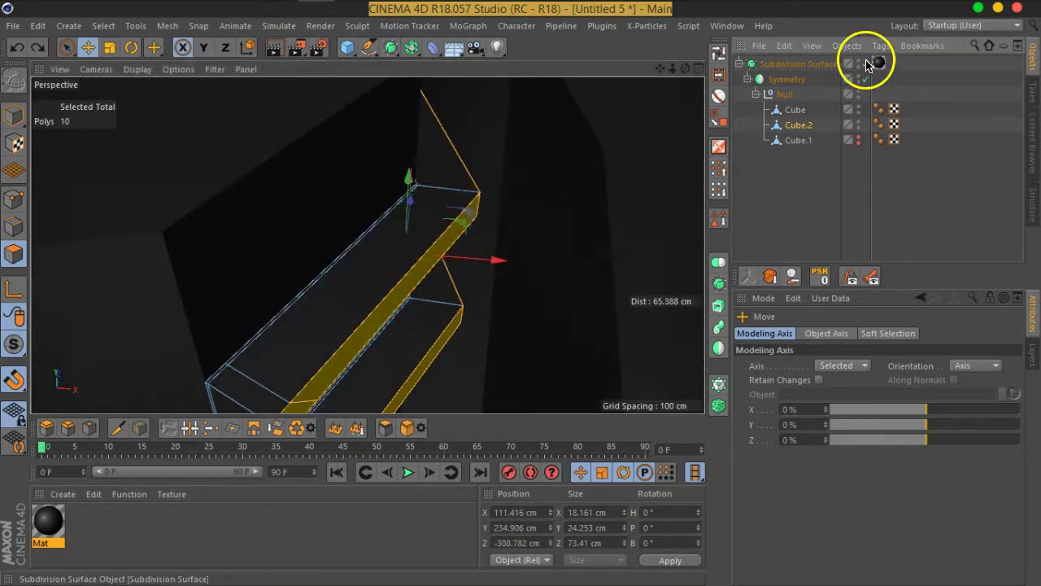
pyautogui.click(866, 64)
pyautogui.scroll(-4, 448, 263)
pyautogui.moveTo(449, 263)
pyautogui.keyDown('alt'); pyautogui.mouseDown()
pyautogui.moveTo(387, 271)
pyautogui.moveTo(255, 233)
pyautogui.moveTo(431, 163)
pyautogui.moveTo(421, 269)
pyautogui.moveTo(440, 259)
pyautogui.mouseUp(); pyautogui.keyUp('alt')
pyautogui.scroll(3, 437, 259)
pyautogui.moveTo(448, 302)
pyautogui.keyDown('alt'); pyautogui.mouseDown()
pyautogui.moveTo(516, 297)
pyautogui.moveTo(523, 274)
pyautogui.moveTo(500, 261)
pyautogui.mouseUp(); pyautogui.keyUp('alt')
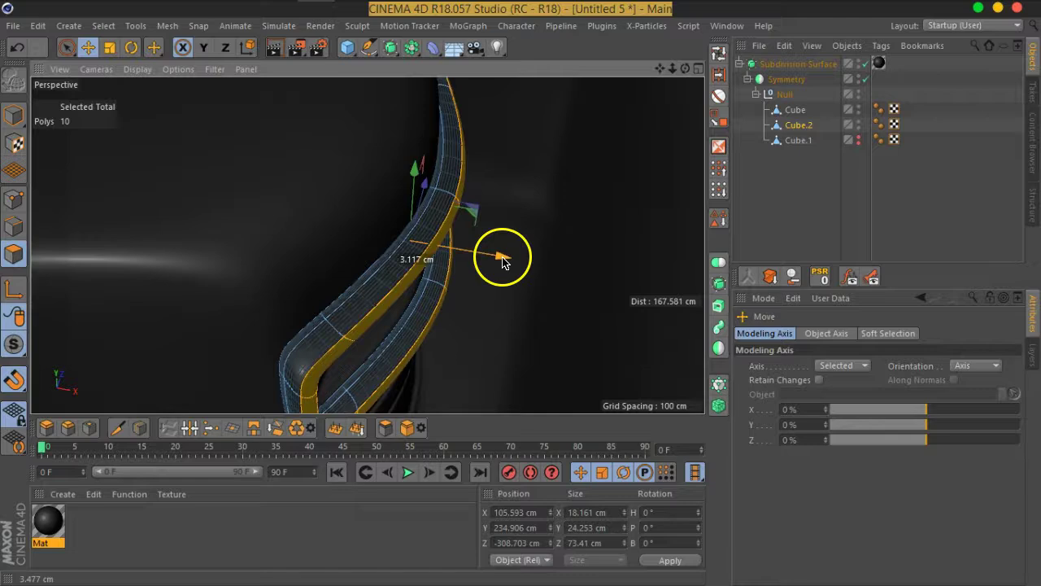
pyautogui.scroll(3, 432, 322)
pyautogui.moveTo(432, 323)
pyautogui.keyDown('alt'); pyautogui.mouseDown()
pyautogui.moveTo(523, 262)
pyautogui.moveTo(463, 272)
pyautogui.moveTo(415, 325)
pyautogui.mouseUp(); pyautogui.keyUp('alt')
# - Cut an edge loop around the Cube.2 frame and slide it to about 44% of its depth
pyautogui.rightClick(415, 326)
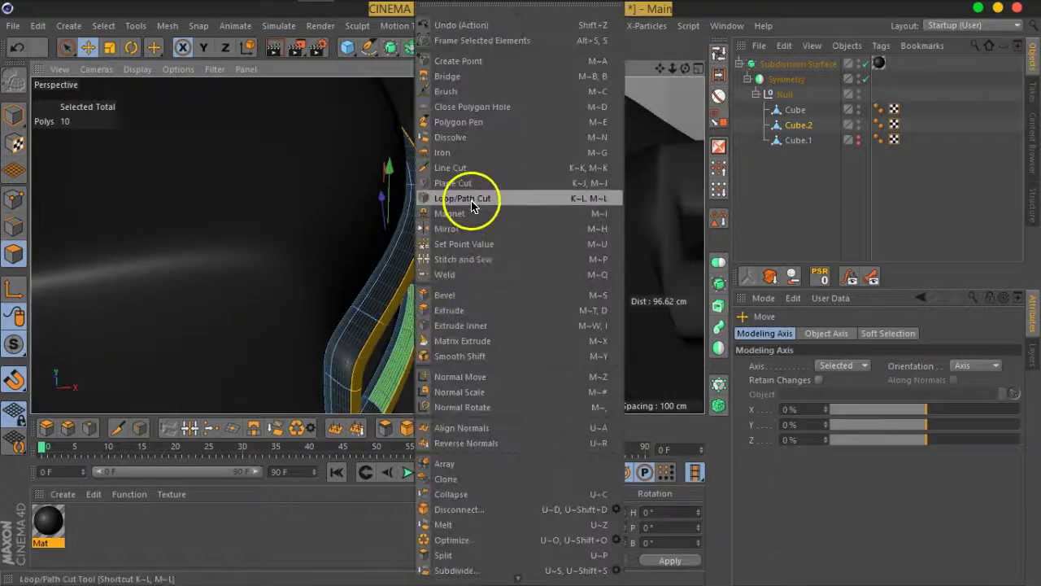
pyautogui.click(477, 203)
pyautogui.moveTo(453, 256)
pyautogui.keyDown('alt'); pyautogui.mouseDown()
pyautogui.moveTo(465, 271)
pyautogui.moveTo(442, 290)
pyautogui.moveTo(460, 244)
pyautogui.moveTo(435, 224)
pyautogui.mouseUp(); pyautogui.keyUp('alt')
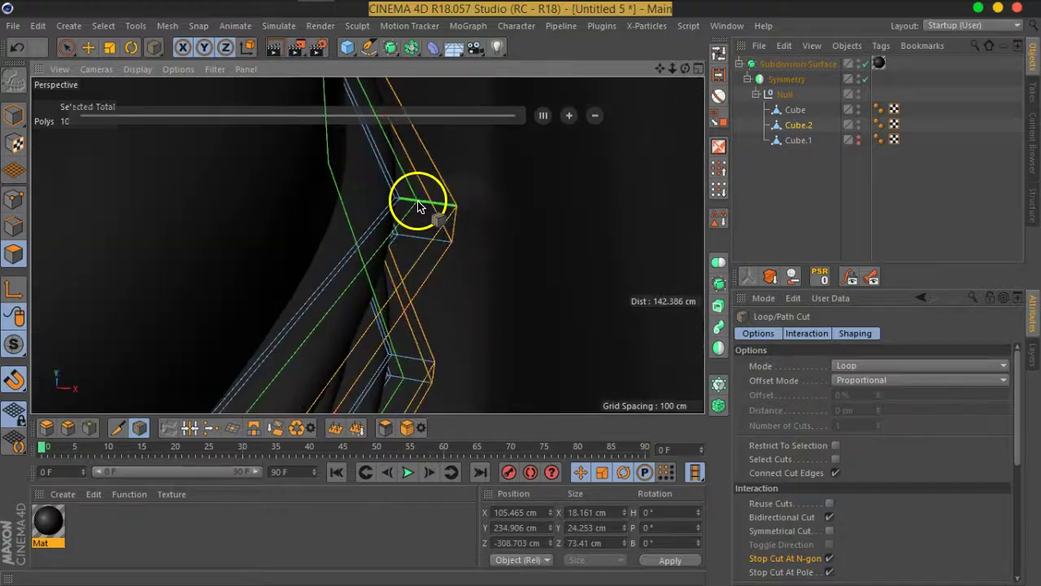
pyautogui.click(421, 206)
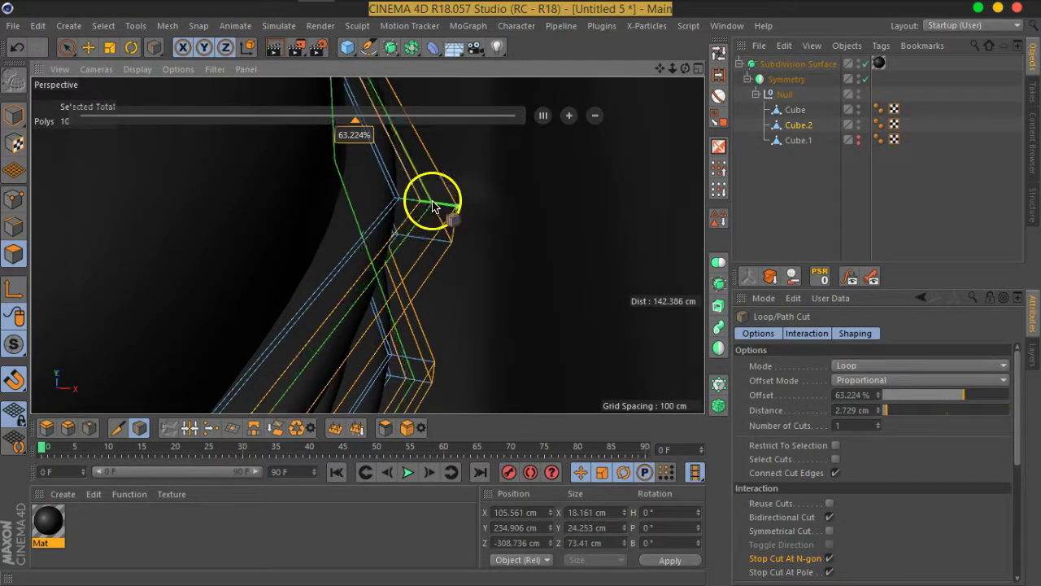
pyautogui.moveTo(437, 208)
pyautogui.mouseDown()
pyautogui.moveTo(516, 247)
pyautogui.moveTo(426, 256)
pyautogui.moveTo(400, 229)
pyautogui.mouseUp()
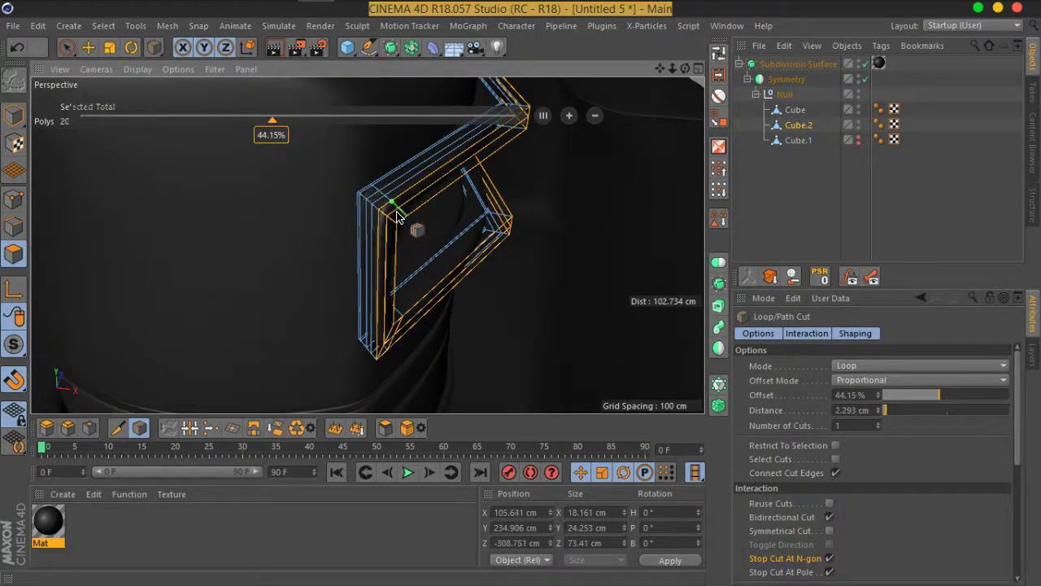
pyautogui.click(745, 175)
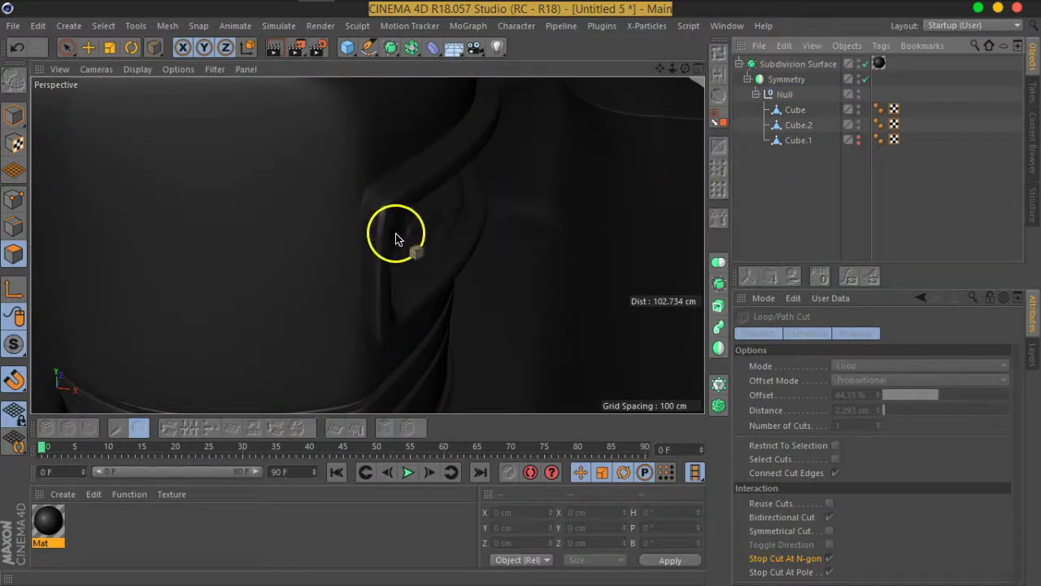
pyautogui.moveTo(371, 218)
pyautogui.keyDown('alt'); pyautogui.mouseDown()
pyautogui.moveTo(383, 209)
pyautogui.moveTo(73, 156)
pyautogui.moveTo(100, 144)
pyautogui.moveTo(309, 135)
pyautogui.moveTo(337, 158)
pyautogui.moveTo(296, 203)
pyautogui.moveTo(357, 266)
pyautogui.moveTo(507, 244)
pyautogui.moveTo(337, 244)
pyautogui.moveTo(341, 277)
pyautogui.moveTo(225, 278)
pyautogui.moveTo(314, 244)
pyautogui.moveTo(249, 284)
pyautogui.moveTo(163, 249)
pyautogui.moveTo(244, 262)
pyautogui.moveTo(372, 204)
pyautogui.moveTo(353, 236)
pyautogui.moveTo(472, 251)
pyautogui.moveTo(442, 258)
pyautogui.mouseUp(); pyautogui.keyUp('alt')
pyautogui.scroll(-5, 298, 201)
pyautogui.moveTo(287, 303)
pyautogui.keyDown('alt'); pyautogui.mouseDown()
pyautogui.moveTo(390, 235)
pyautogui.moveTo(347, 226)
pyautogui.moveTo(476, 233)
pyautogui.moveTo(488, 285)
pyautogui.moveTo(644, 272)
pyautogui.moveTo(537, 295)
pyautogui.moveTo(263, 277)
pyautogui.moveTo(434, 307)
pyautogui.moveTo(220, 290)
pyautogui.moveTo(423, 277)
pyautogui.moveTo(249, 353)
pyautogui.moveTo(225, 288)
pyautogui.moveTo(472, 309)
pyautogui.moveTo(570, 284)
pyautogui.moveTo(581, 267)
pyautogui.moveTo(476, 274)
pyautogui.moveTo(409, 304)
pyautogui.moveTo(499, 317)
pyautogui.moveTo(528, 269)
pyautogui.moveTo(360, 297)
pyautogui.moveTo(363, 342)
pyautogui.moveTo(426, 272)
pyautogui.moveTo(385, 297)
pyautogui.moveTo(269, 279)
pyautogui.moveTo(213, 242)
pyautogui.moveTo(367, 283)
pyautogui.moveTo(393, 309)
pyautogui.moveTo(458, 324)
pyautogui.moveTo(493, 291)
pyautogui.moveTo(395, 241)
pyautogui.moveTo(518, 301)
pyautogui.moveTo(431, 246)
pyautogui.mouseUp(); pyautogui.keyUp('alt')
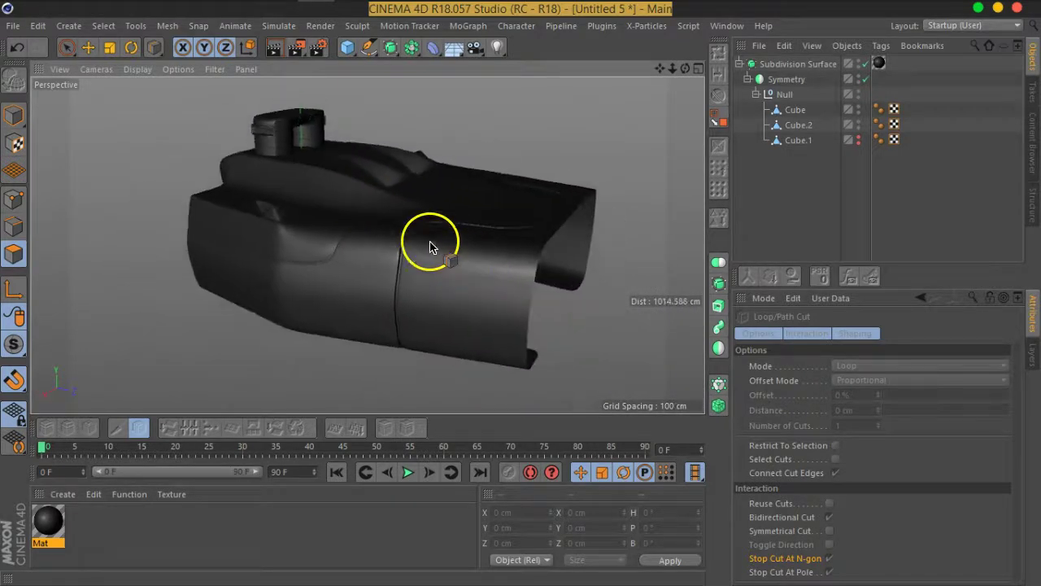
pyautogui.scroll(5, 430, 247)
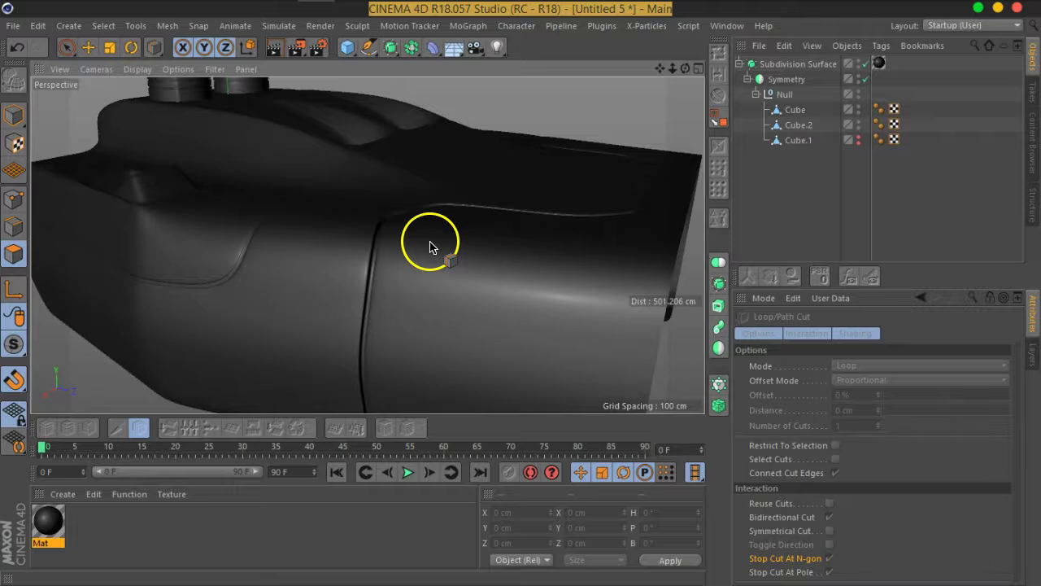